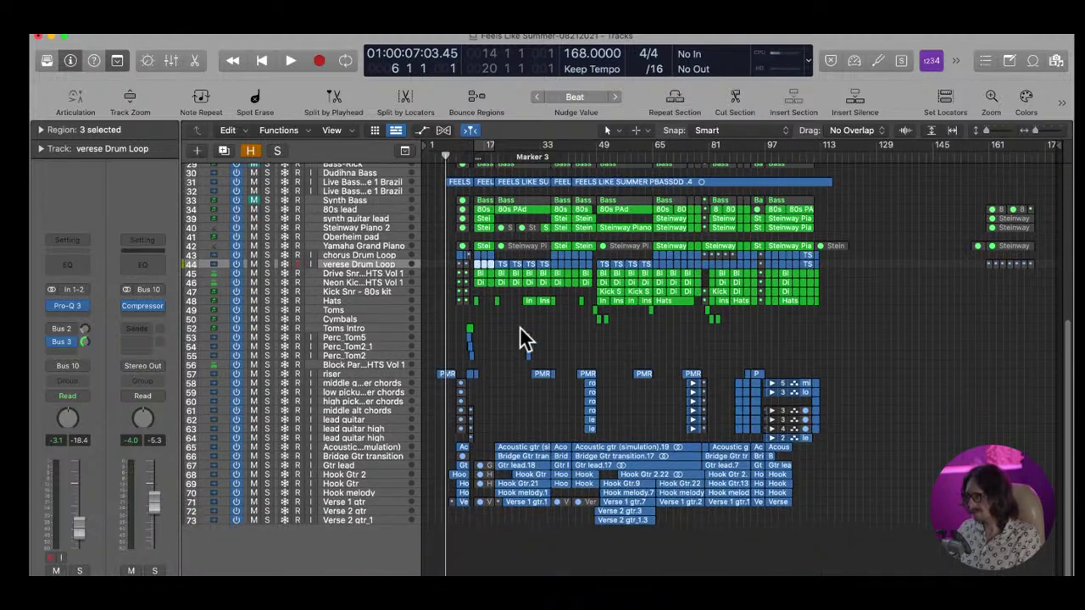
Move the playhead to bar 3, ahead of the song's first regions
left_click_drag(502, 412, 418, 539)
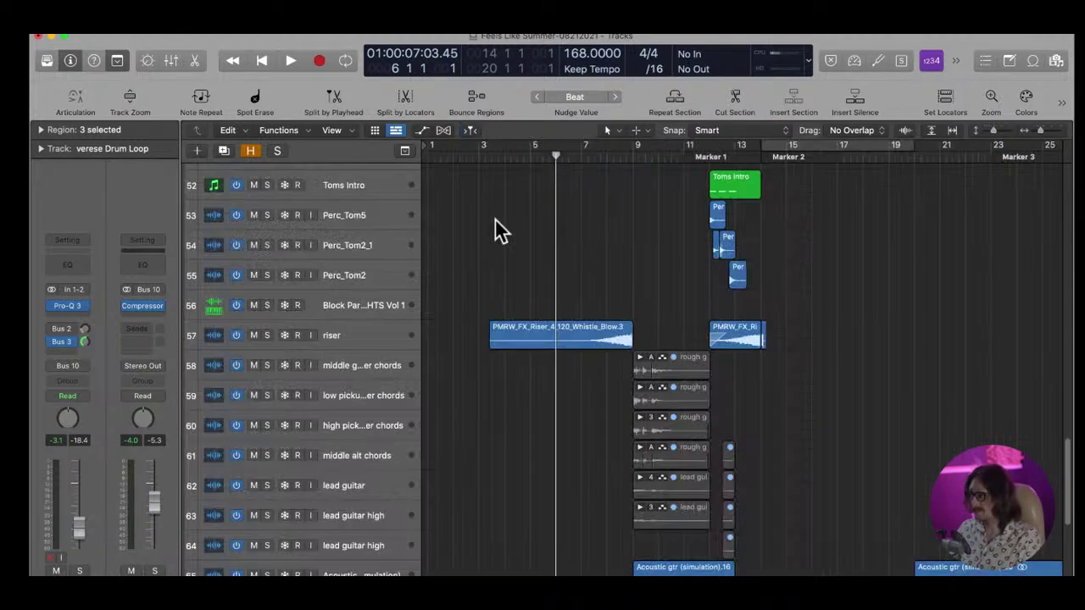
left_click(478, 251, "ctrl+alt")
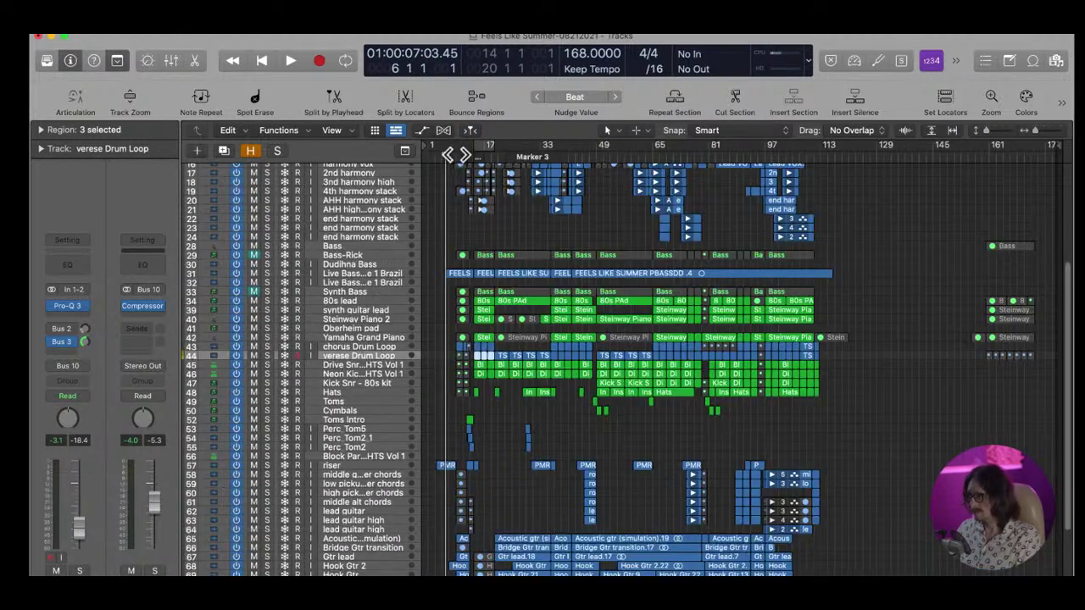
left_click(437, 159)
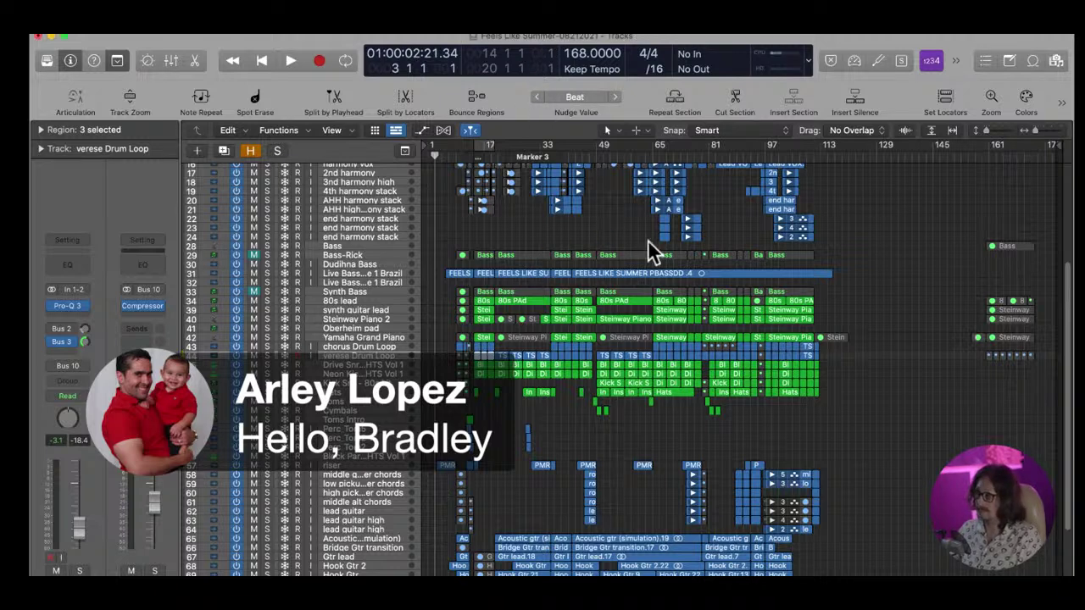
Check the audio device and buffer settings in the preferences, and close the preferences
left_click(134, 31)
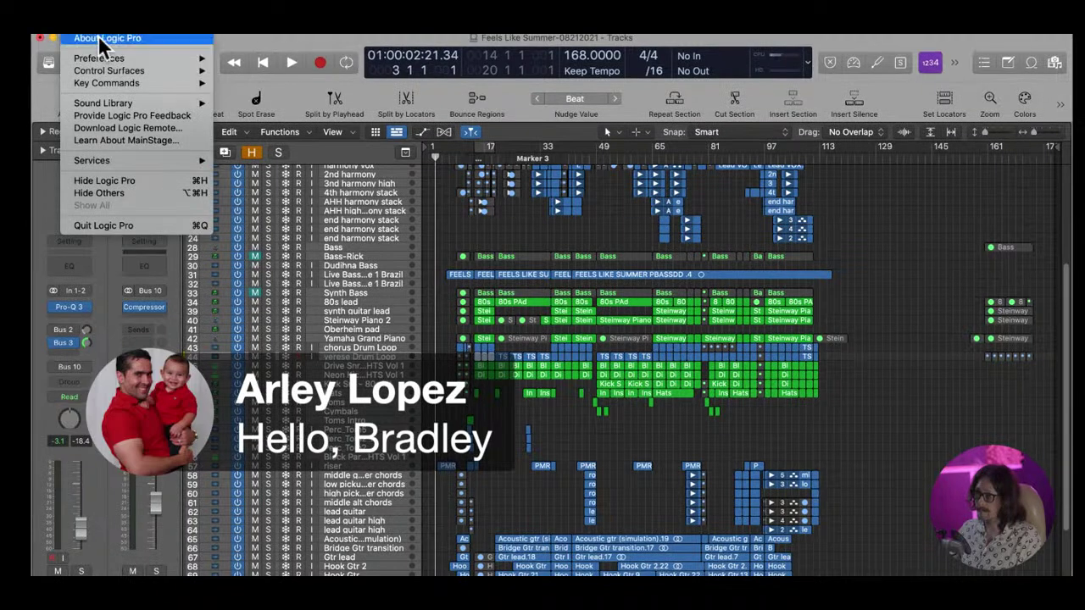
mouse_move(204, 59)
left_click(268, 70)
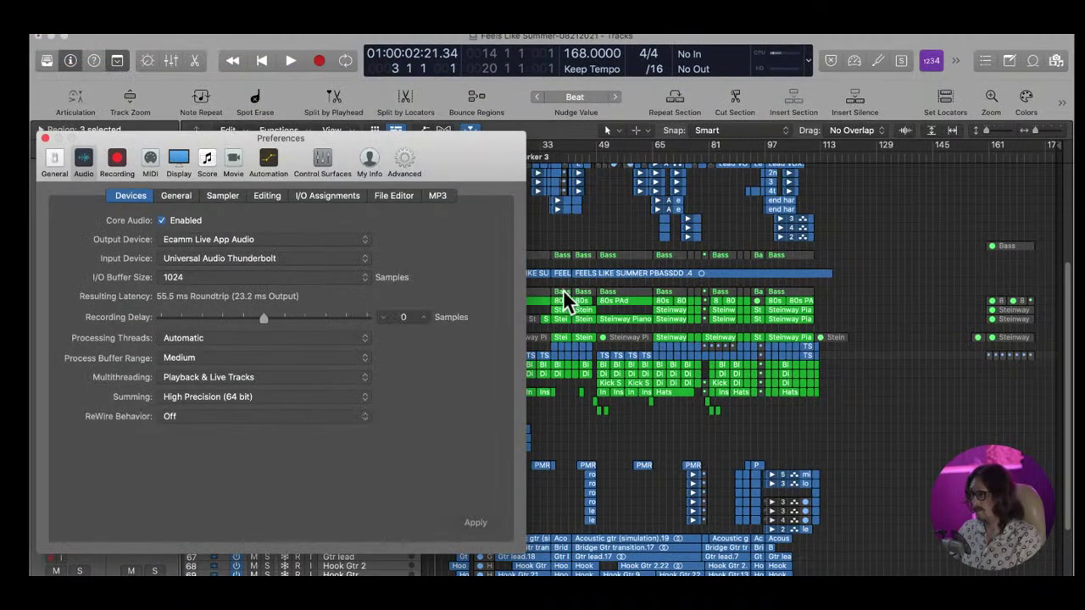
left_click(43, 138)
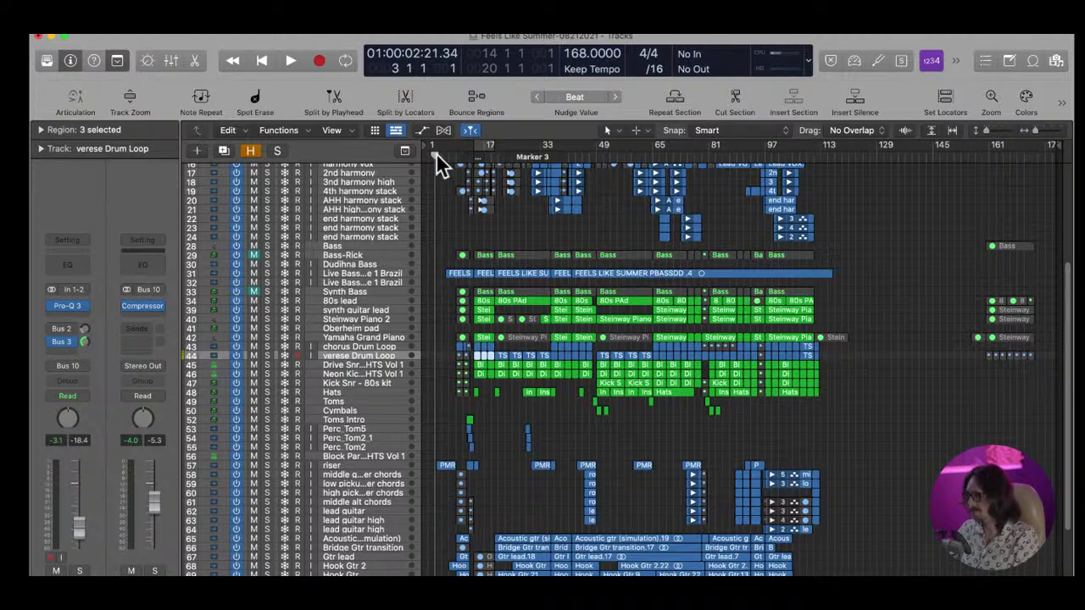
Play the song from bar 3 and look over the arrangement from the drum tracks up to the vocal tracks
key("space")
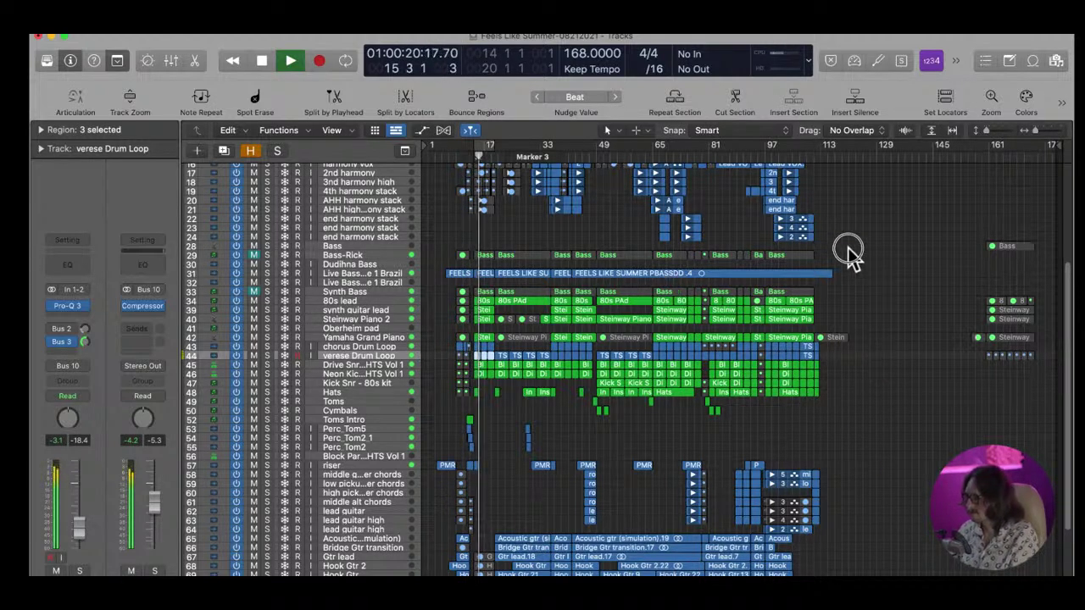
scroll(494, 304, "down", 5)
scroll(484, 278, "up", 3)
key("z")
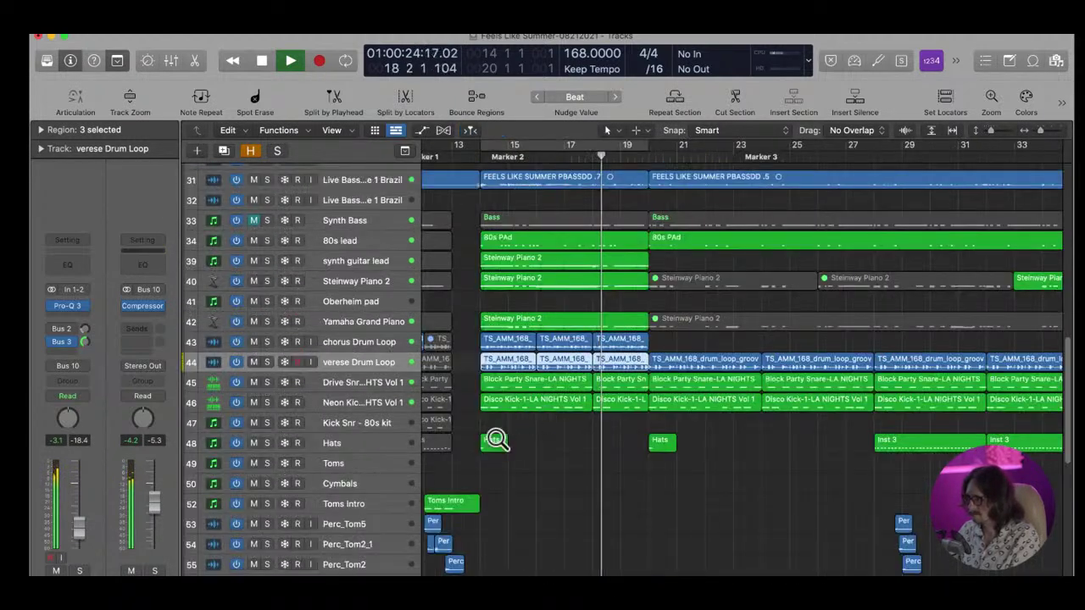
key("z")
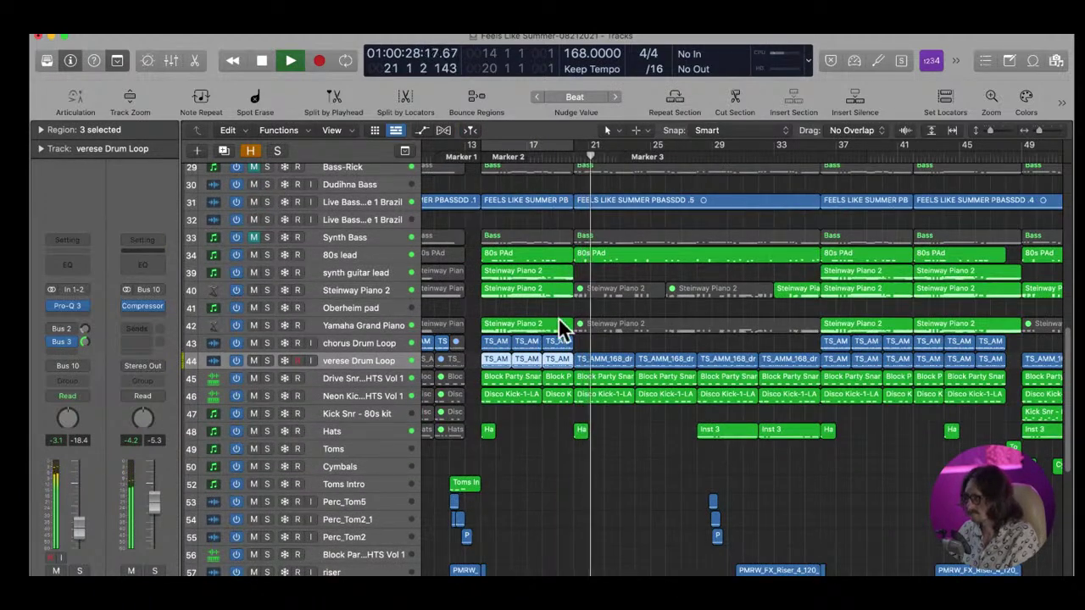
scroll(557, 317, "up", 4)
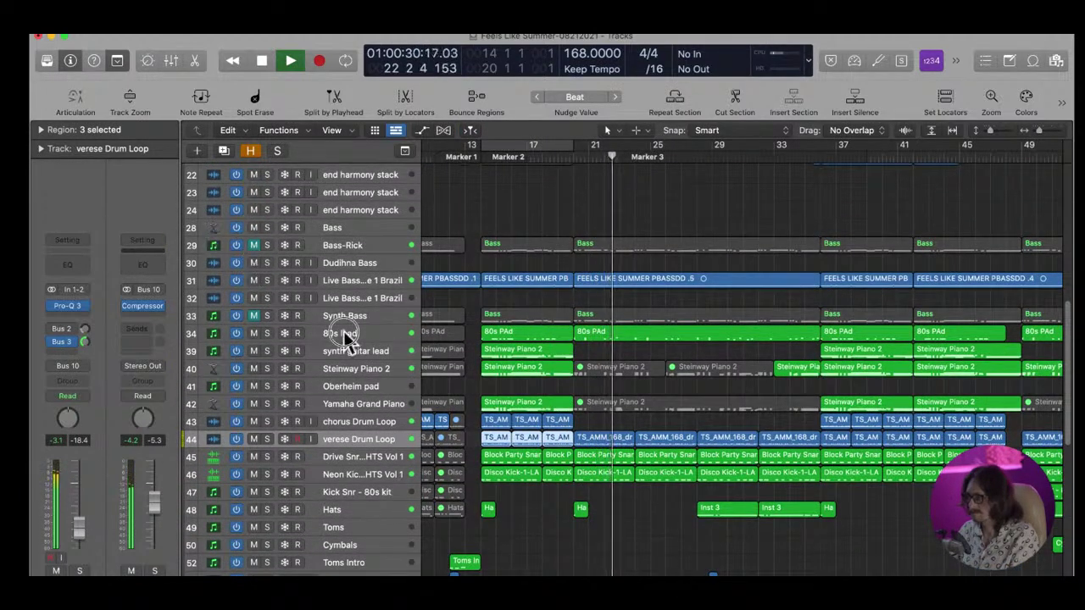
scroll(537, 327, "up", 3)
scroll(537, 331, "up", 10)
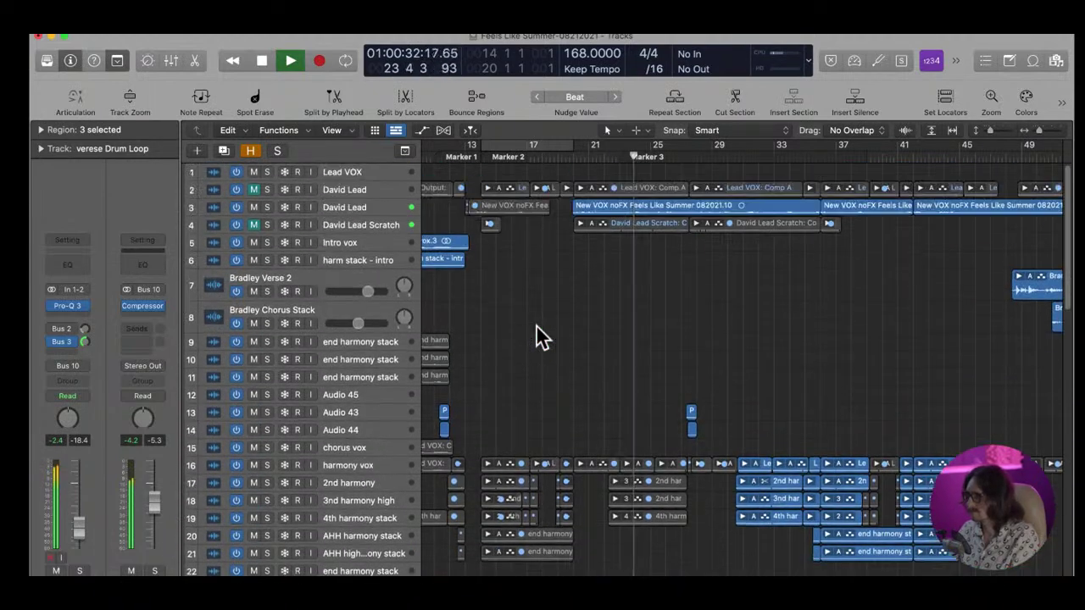
Select the unmuted lead vocal on track 3 and follow the vocal arrangement through the verse 2 and later chorus regions
left_click(343, 207)
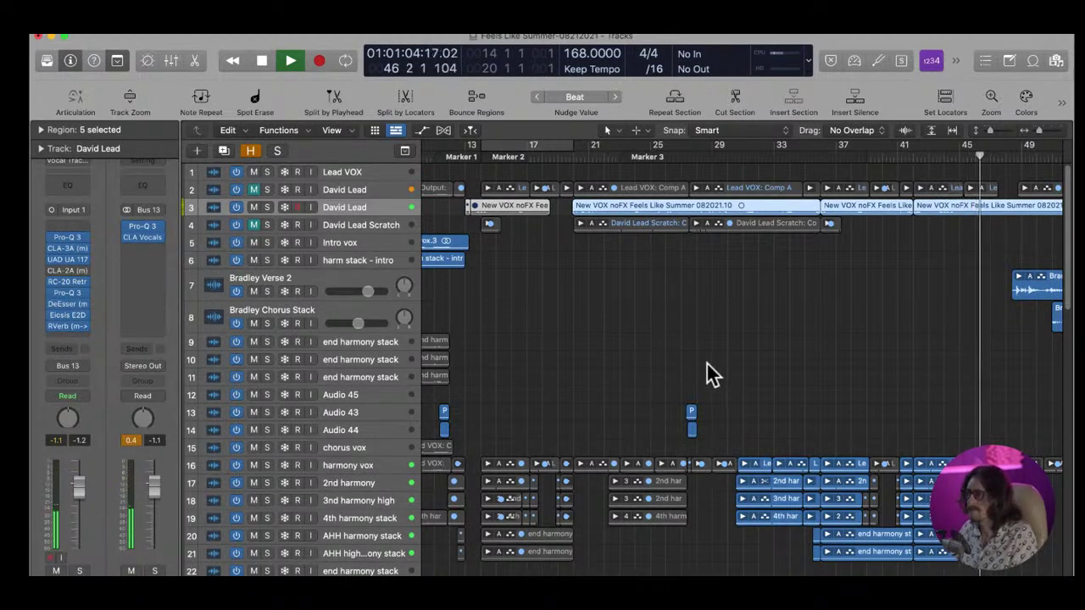
key("z")
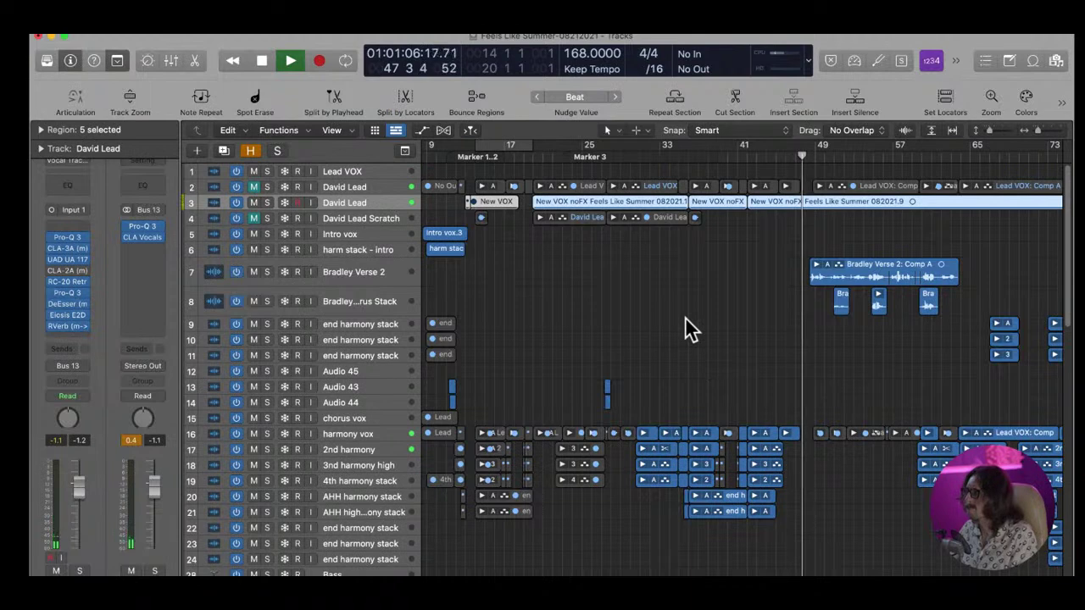
key("z")
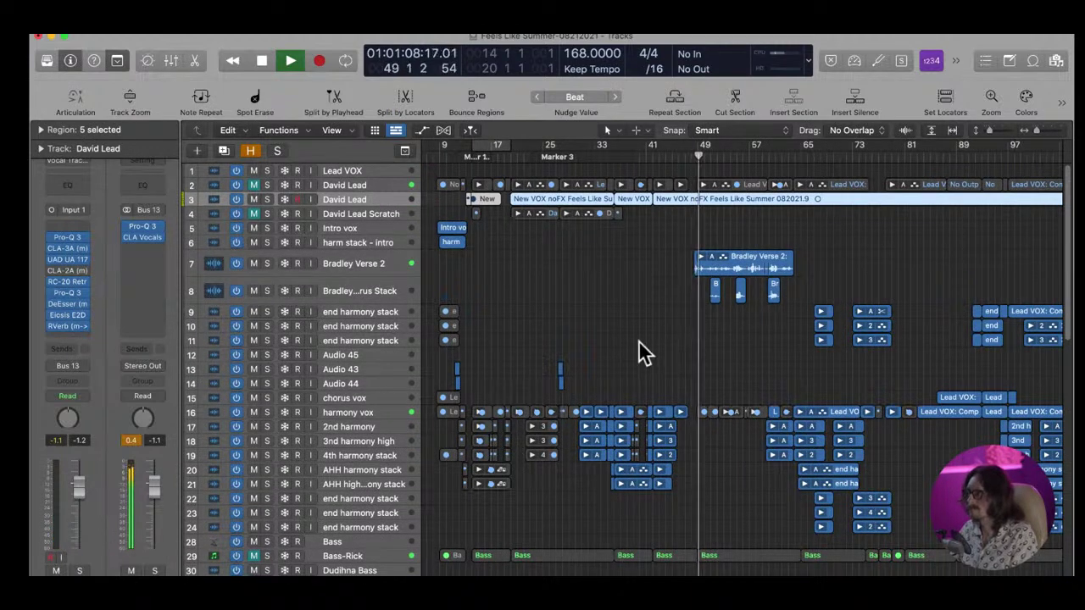
key("z")
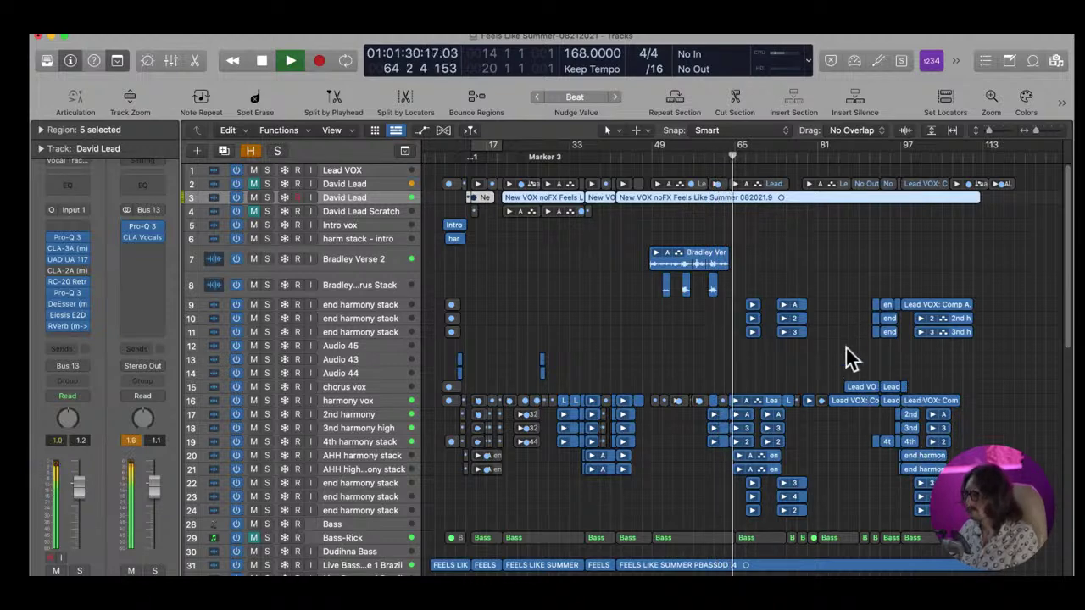
scroll(743, 347, "right", 4)
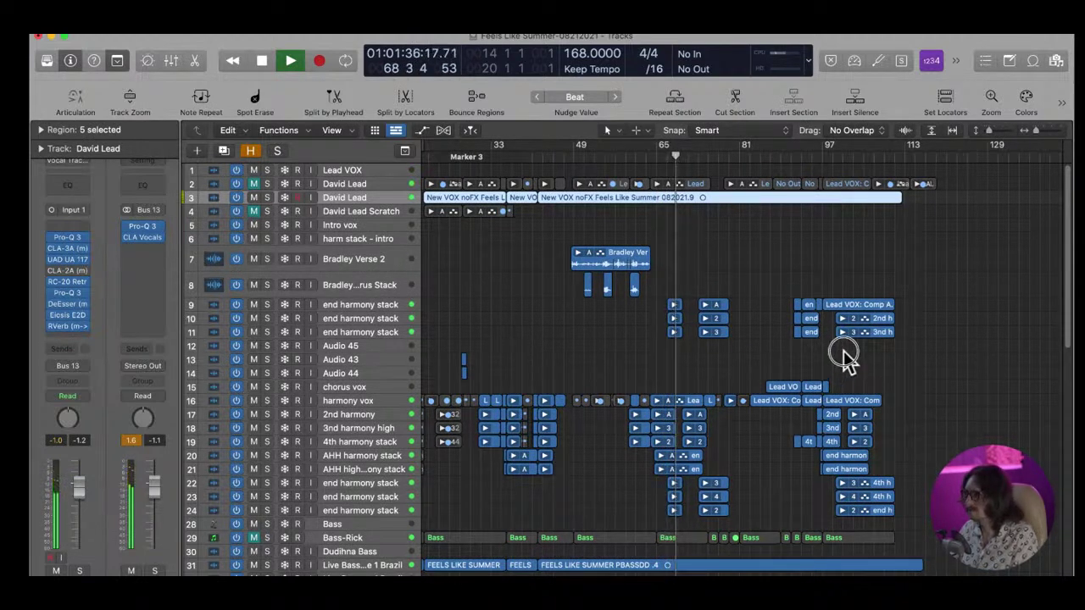
Open Ozone 9 on the output channel and lower Dynamic EQ band 6 to about -1.2 dB near 10 kHz
left_click(353, 239)
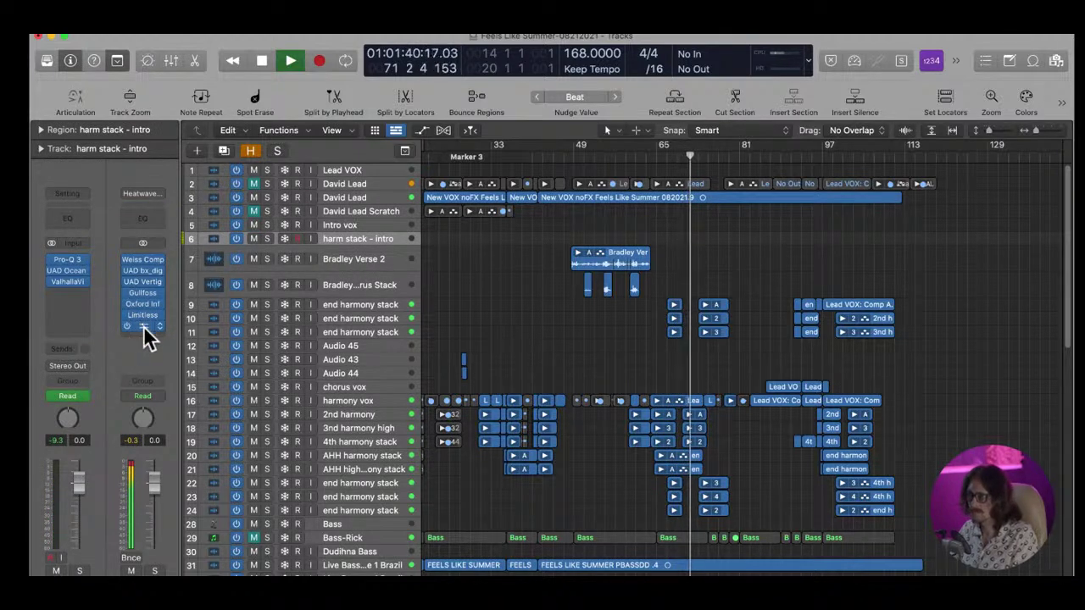
key("v")
left_click_drag(685, 216, 475, 153)
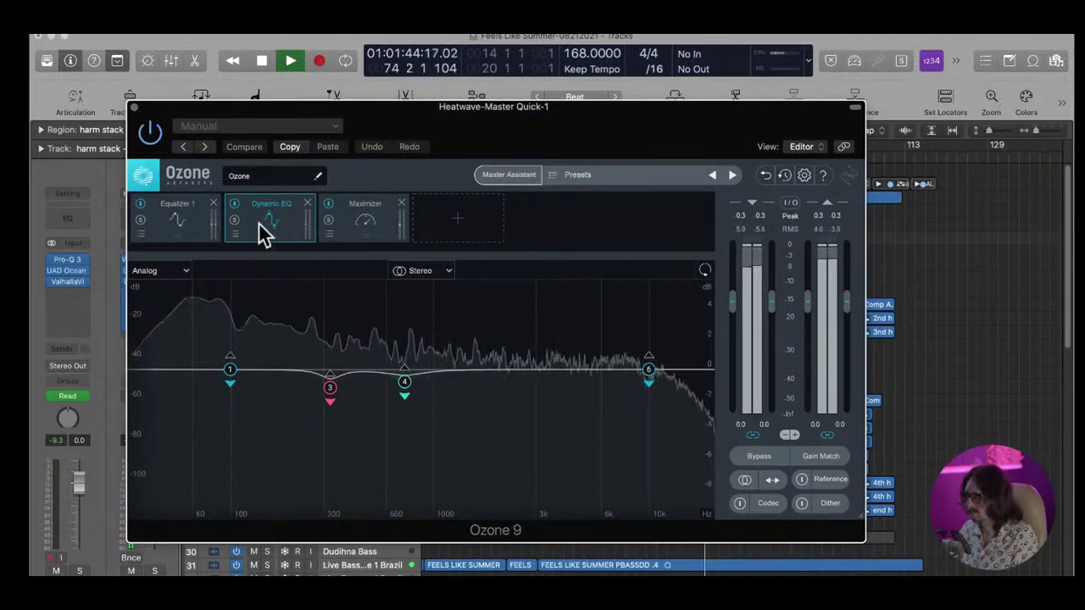
left_click_drag(648, 370, 648, 388)
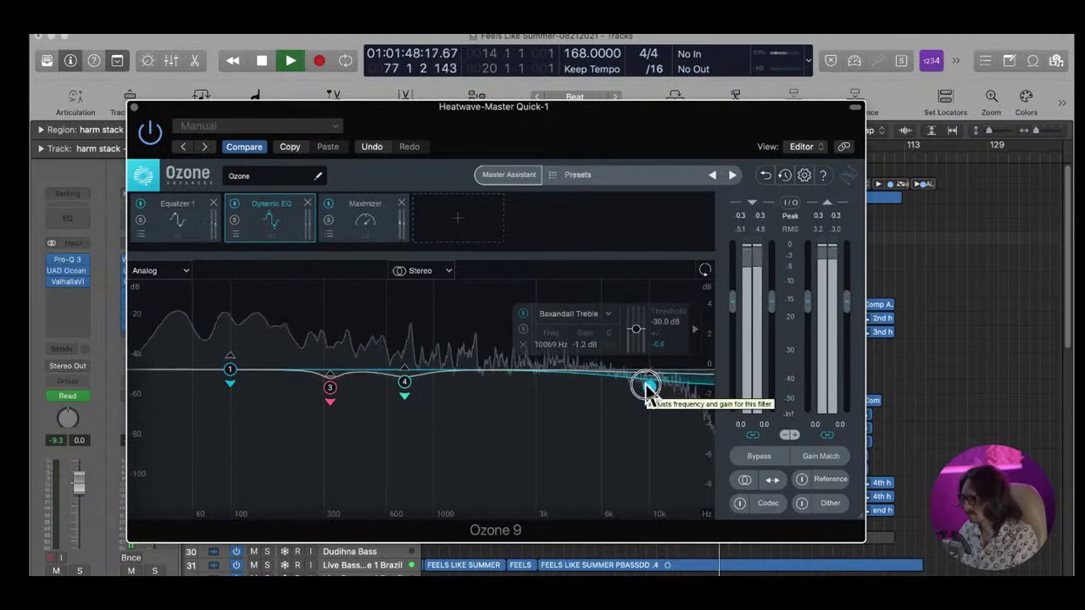
Inspect band 8 of Ozone's Equalizer 1 and set the Maximizer threshold to about -2.7 dB, closing the plug-in when done
left_click(194, 218)
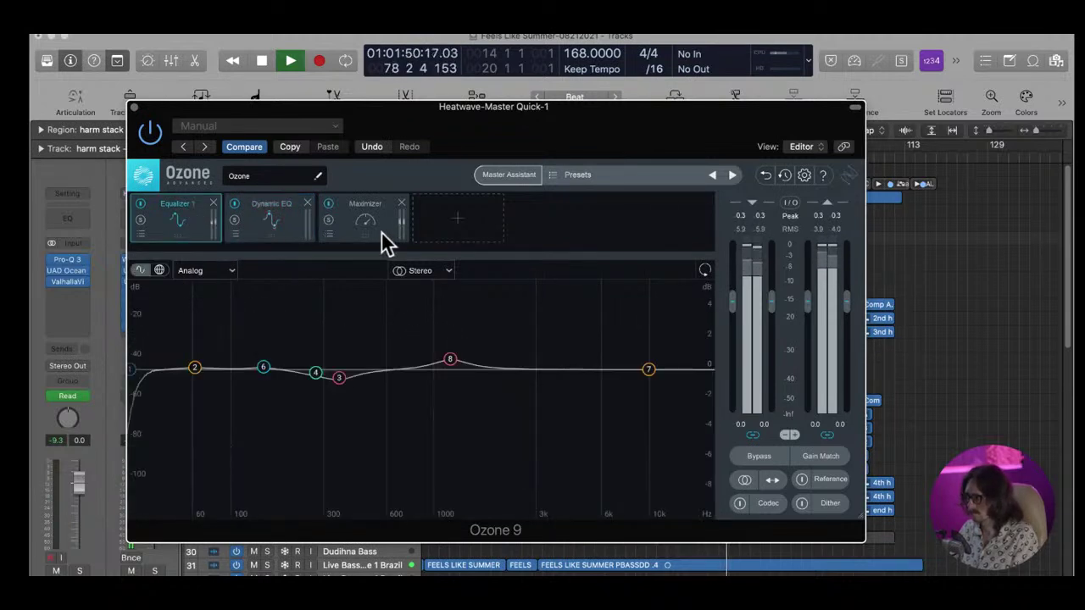
mouse_move(448, 359)
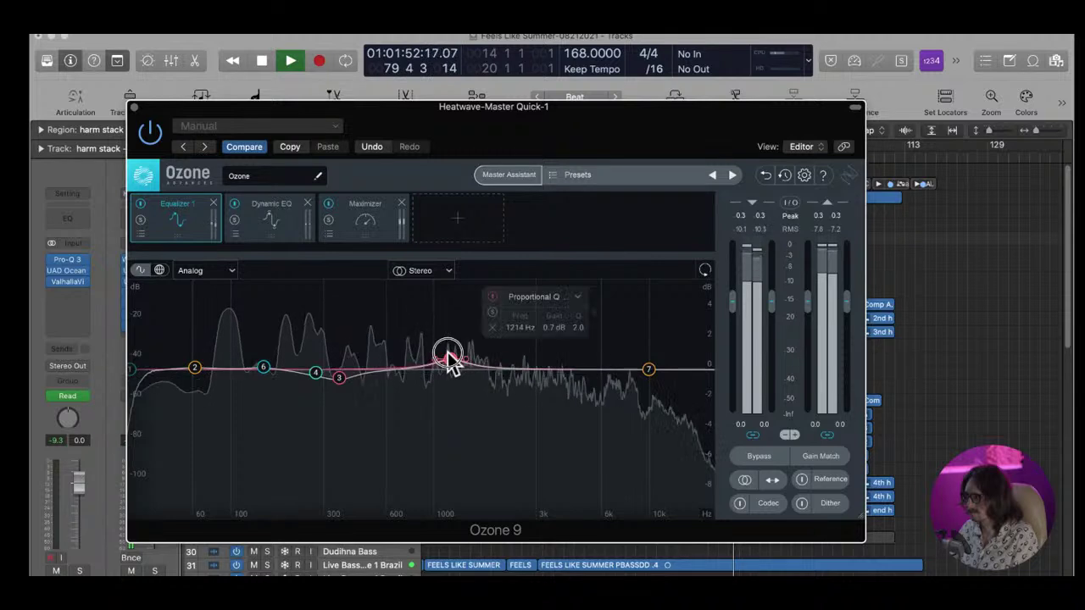
left_click(374, 218)
left_click_drag(288, 407, 293, 412)
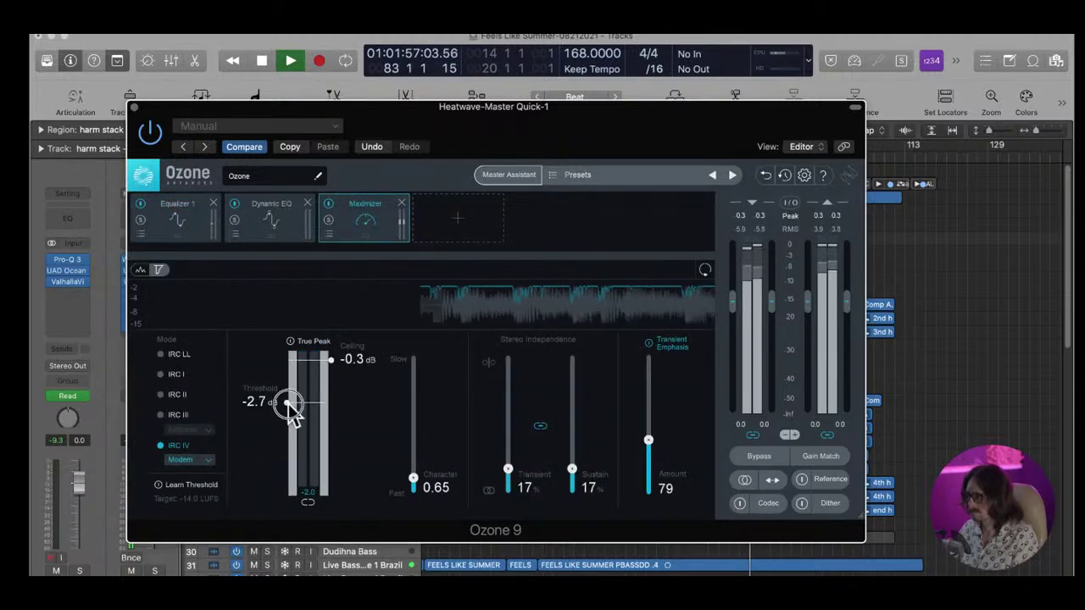
left_click(134, 107)
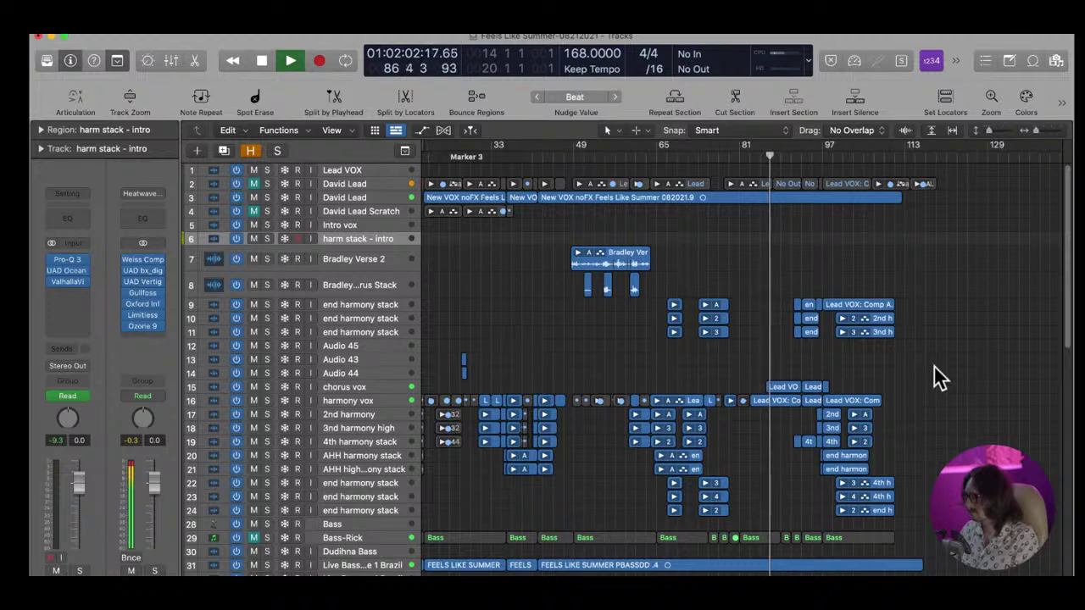
Stop playback and examine the guitar regions on tracks 65 to 73
key("space")
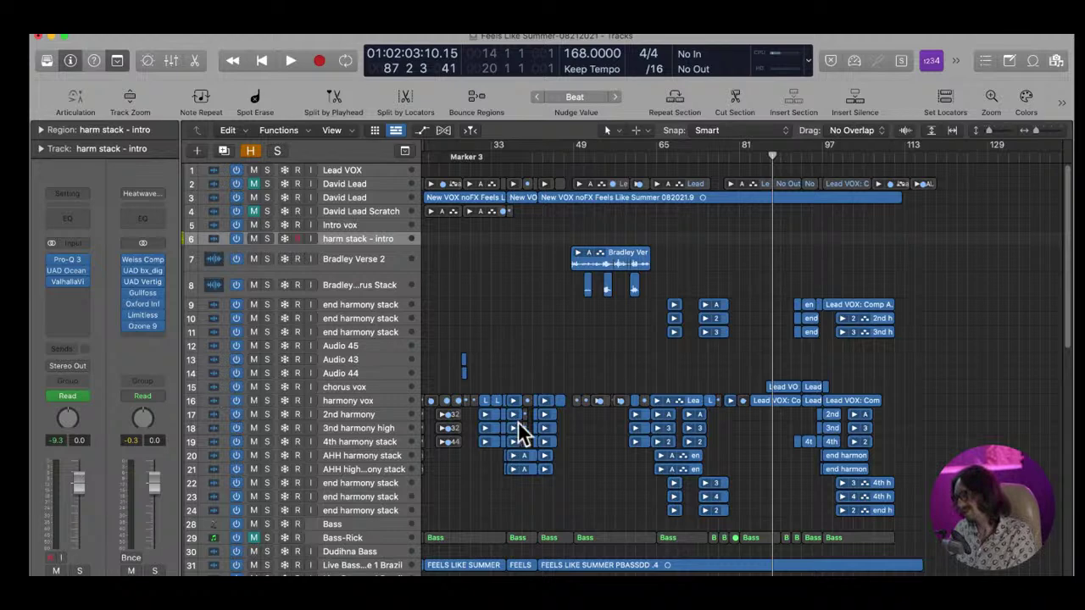
scroll(542, 378, "down", 15)
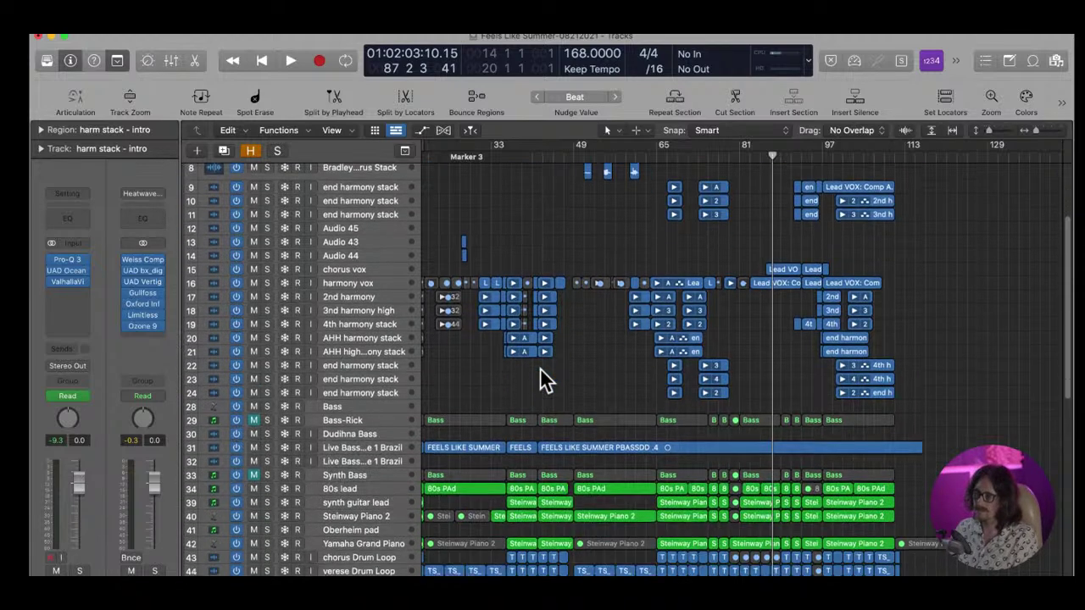
scroll(543, 379, "down", 2)
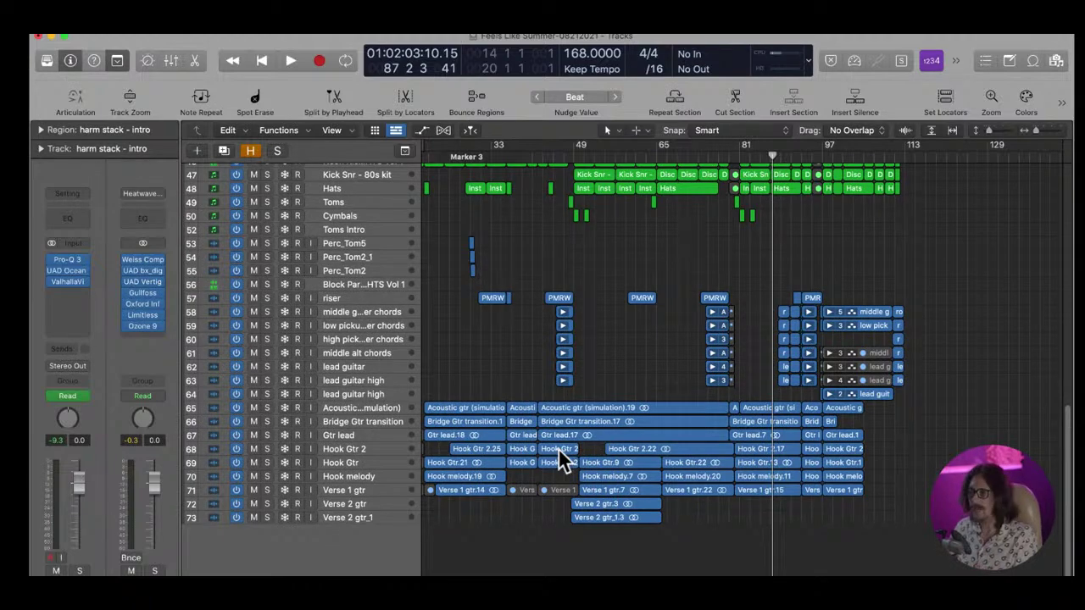
left_click_drag(569, 382, 455, 501)
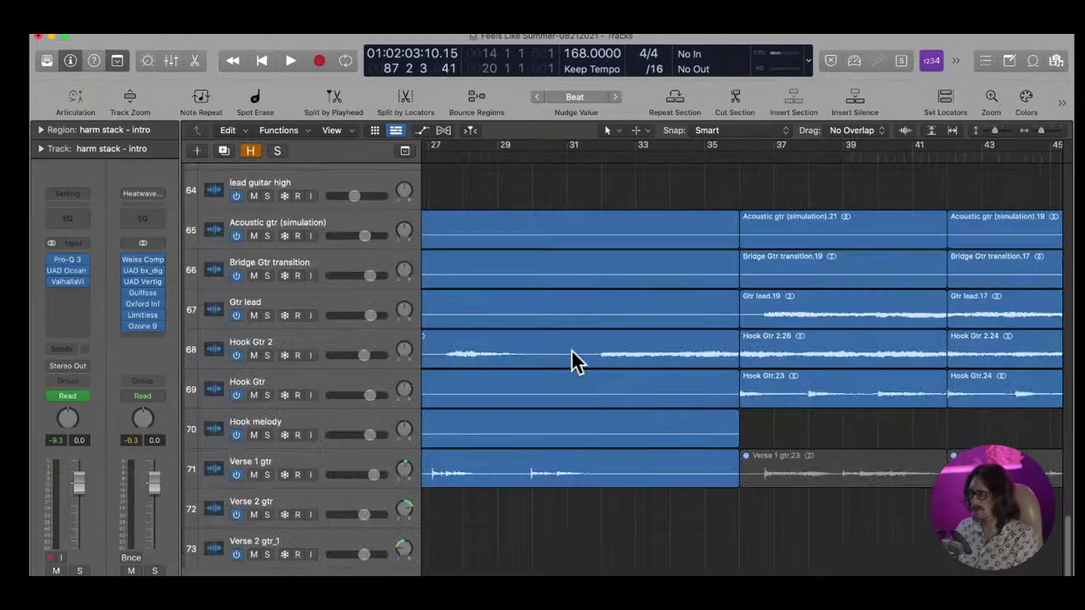
left_click(623, 307, "ctrl+alt")
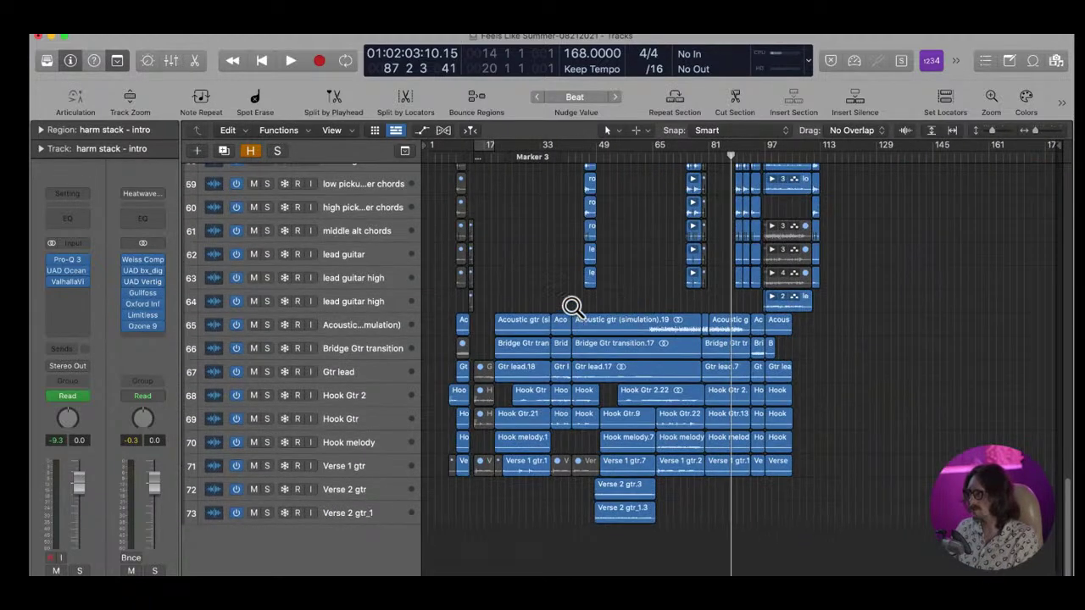
Examine the percussion and drum tracks, focusing on the kick, snare and hats regions around bars 49 to 65
scroll(593, 380, "up", 8)
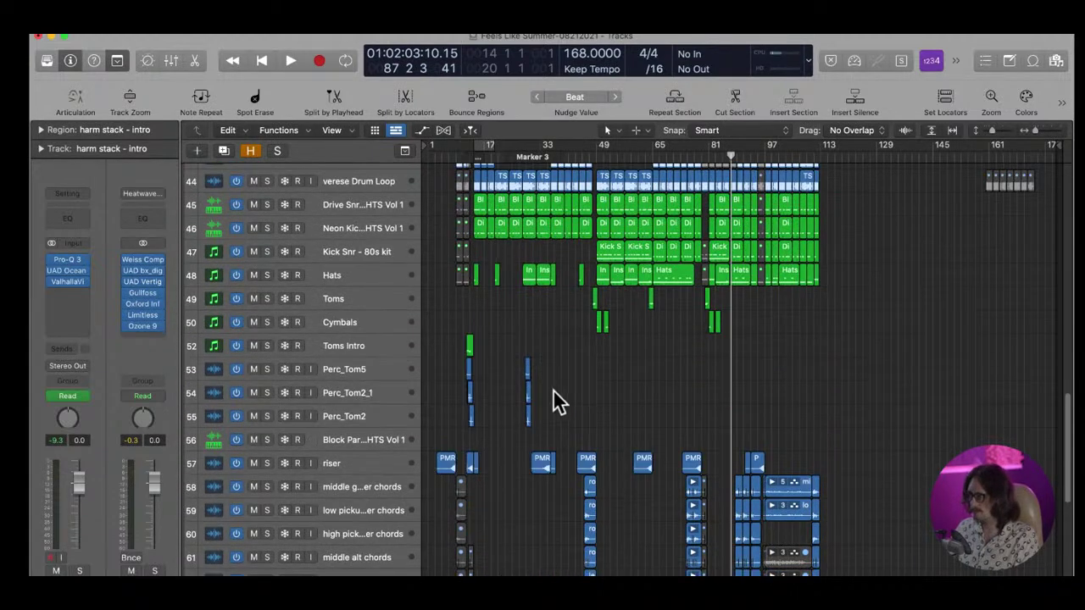
scroll(562, 421, "down", 2)
left_click_drag(537, 370, 649, 573)
left_click(616, 358, "ctrl+alt")
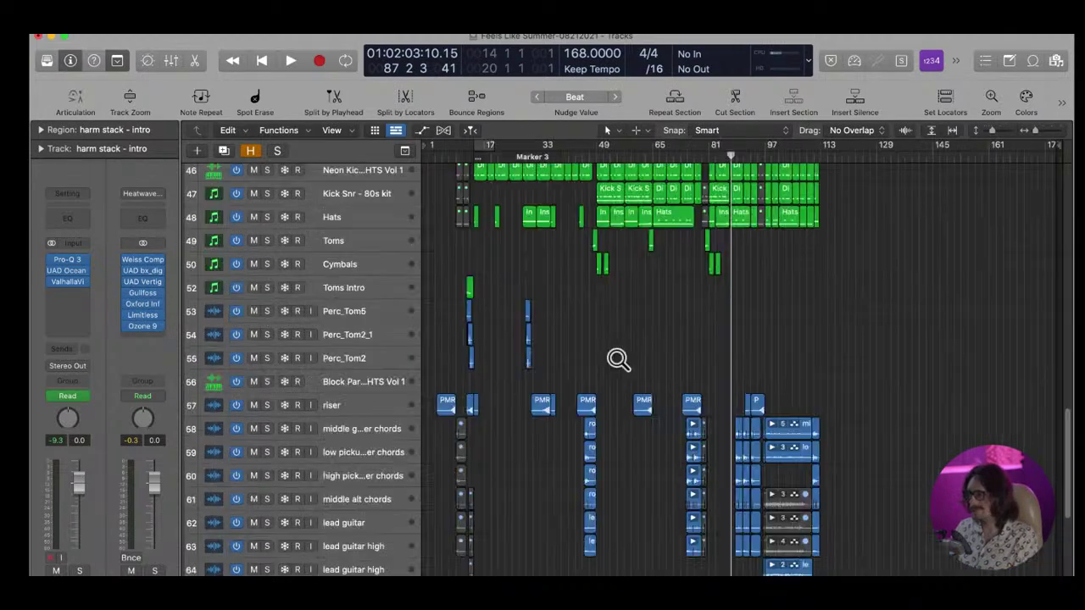
scroll(601, 320, "up", 2)
left_click_drag(576, 367, 700, 487)
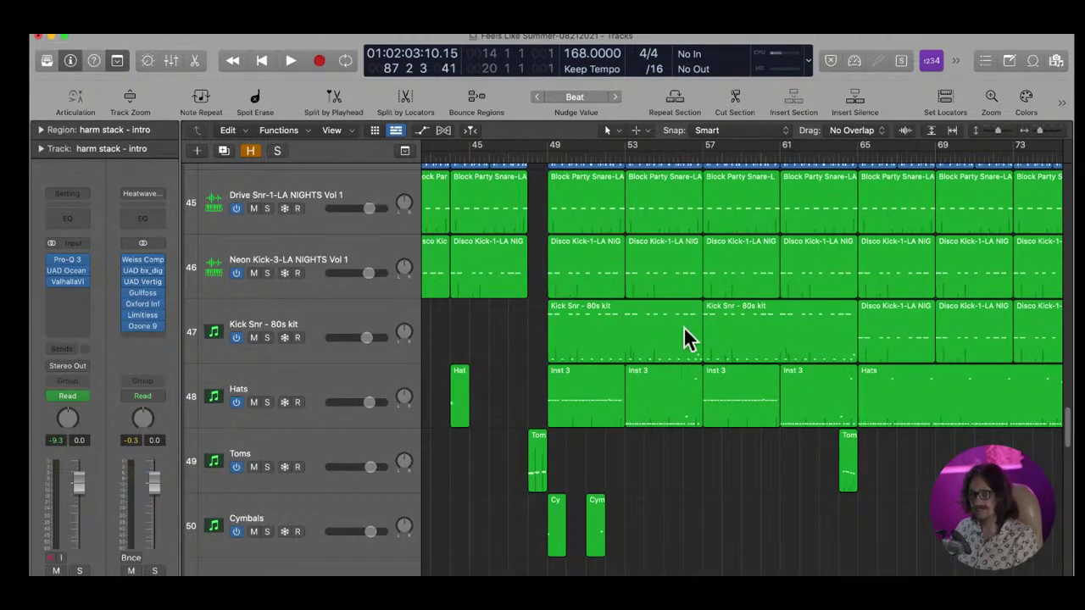
scroll(638, 332, "up", 2)
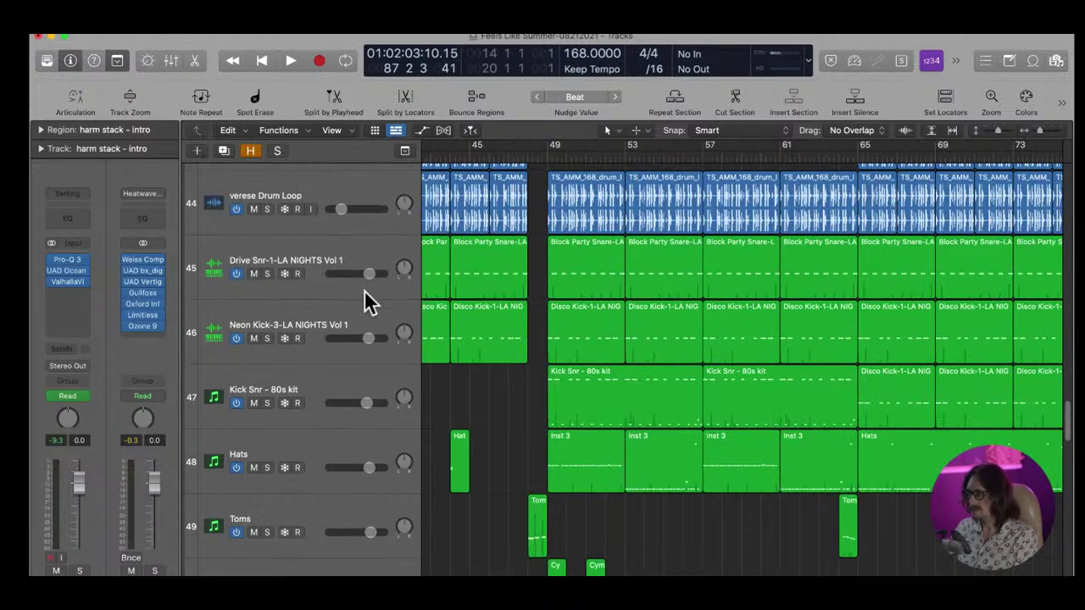
Inspect the channel strips of the Drive Snr, Neon Kick and Kick Snr - 80s kit tracks in turn
left_click(322, 253)
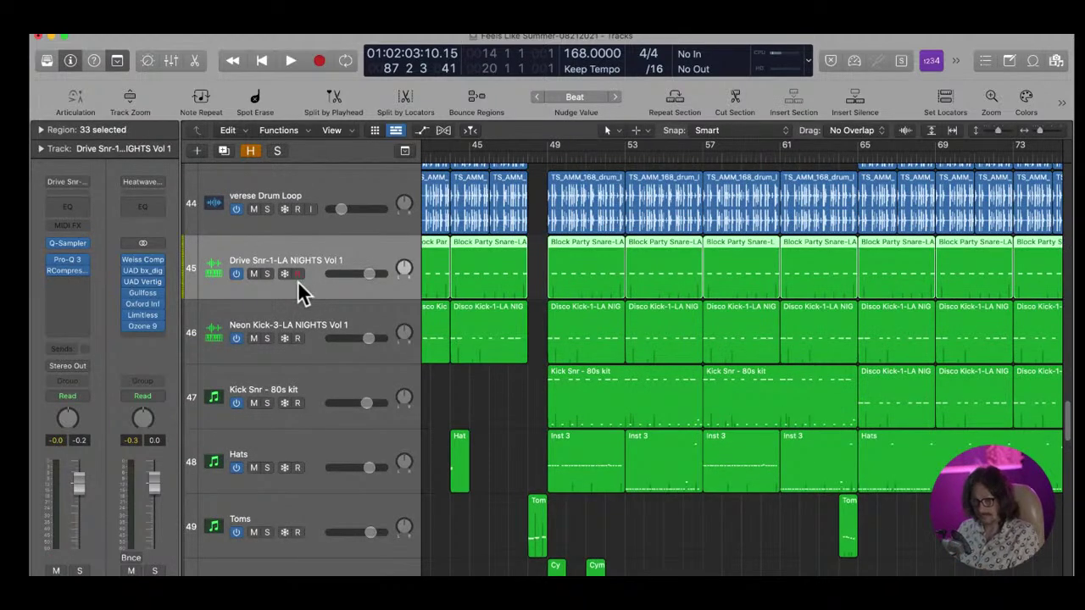
left_click(327, 329)
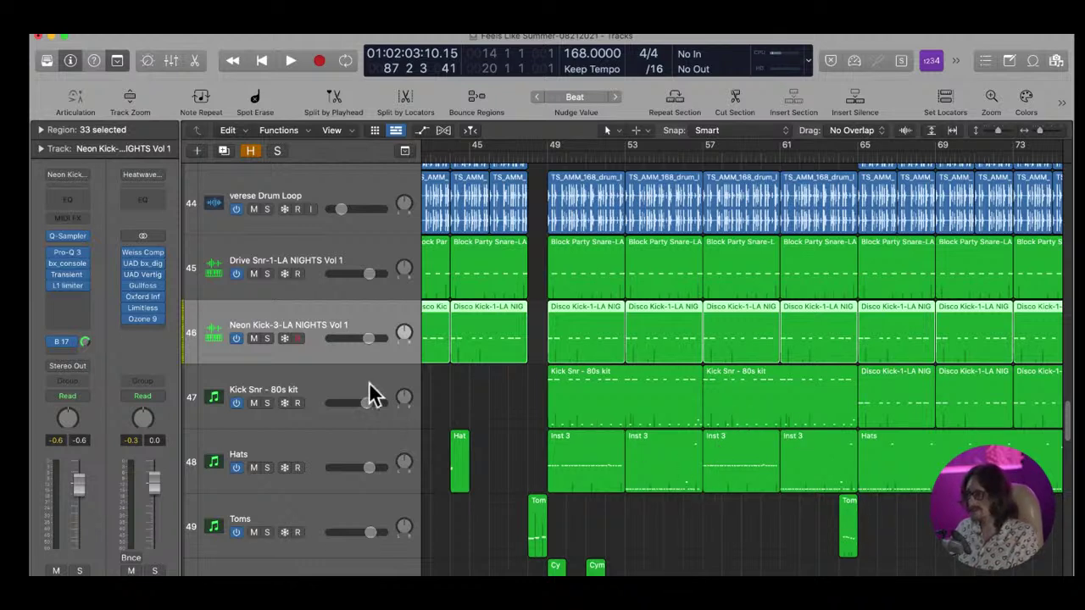
left_click(307, 386)
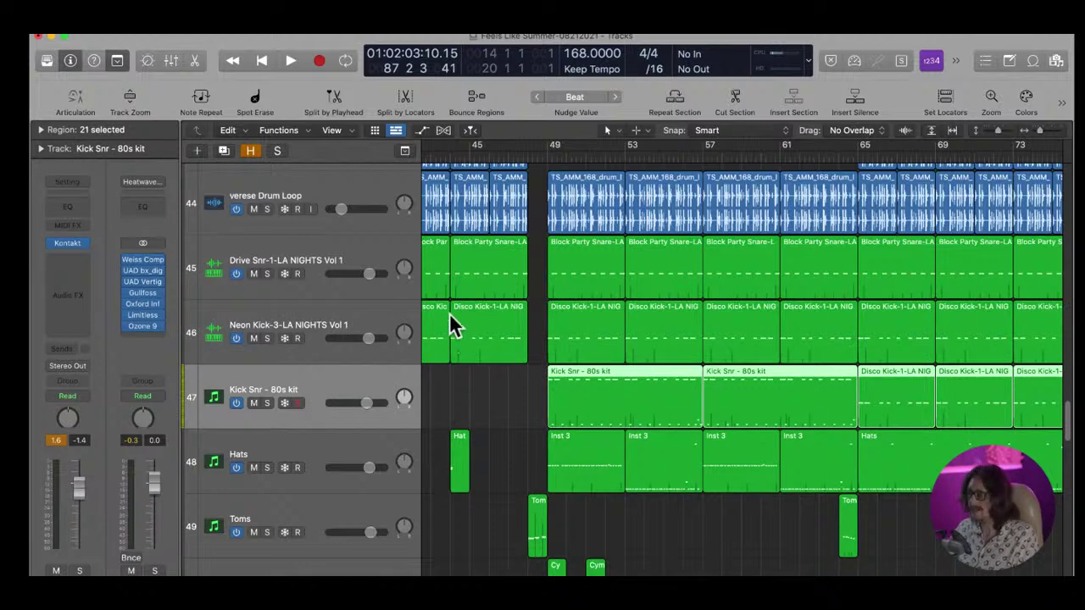
Inspect the channel strips of the Yamaha Grand Piano, Oberheim pad and Steinway Piano 2 tracks in turn
scroll(470, 390, "up", 5)
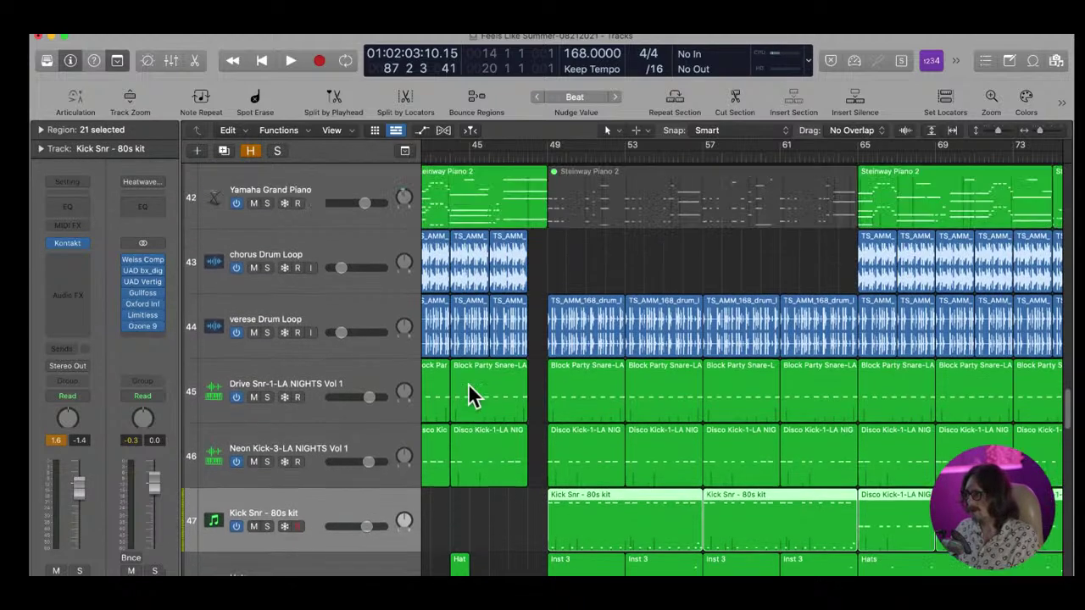
scroll(595, 398, "left", 5)
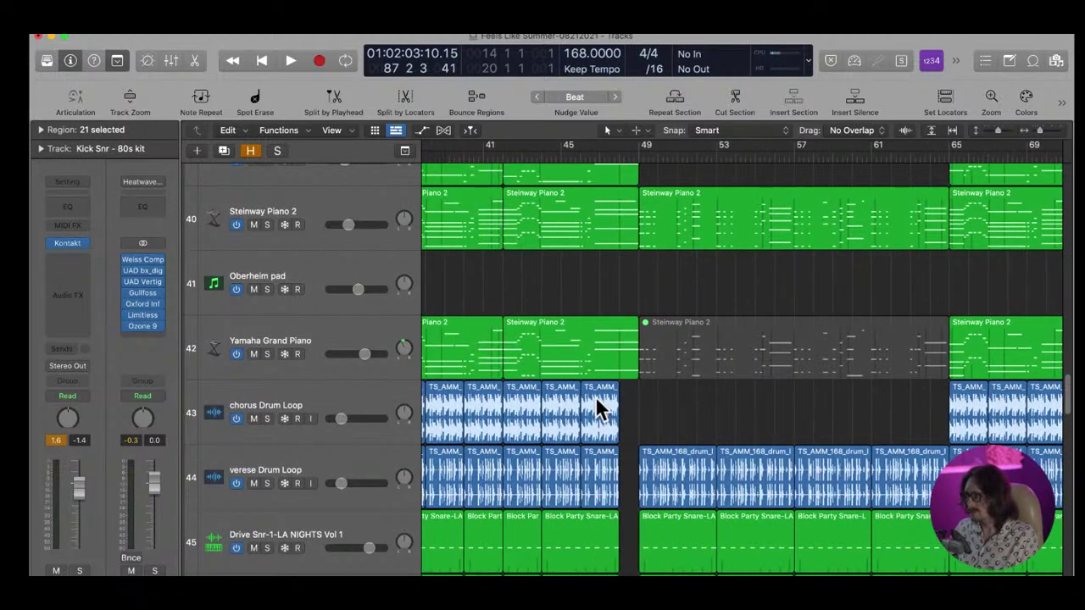
scroll(436, 393, "up", 2)
left_click(337, 403)
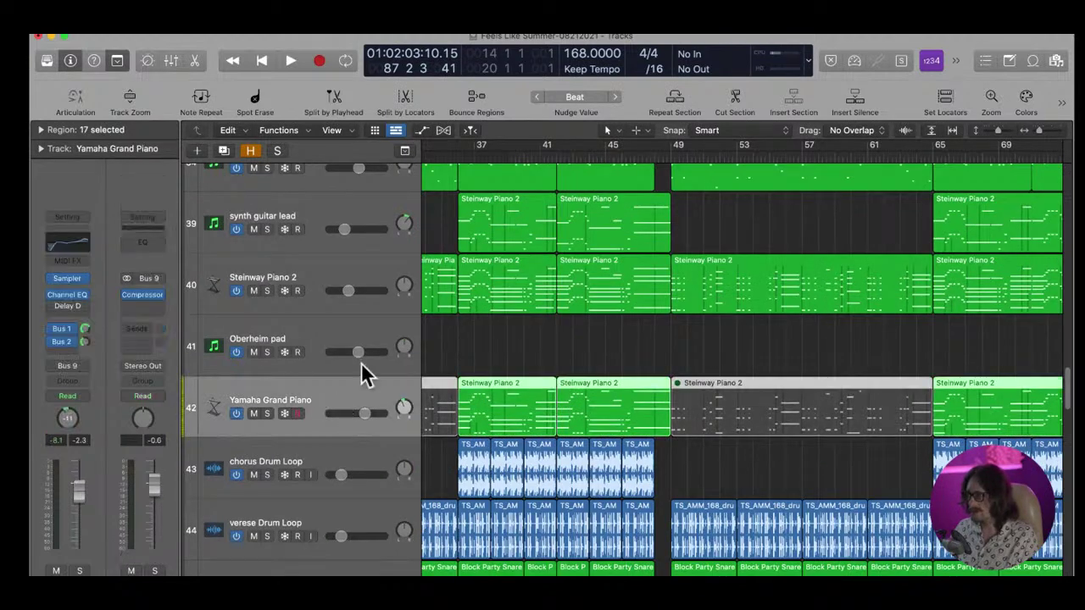
left_click(311, 344)
left_click(321, 280)
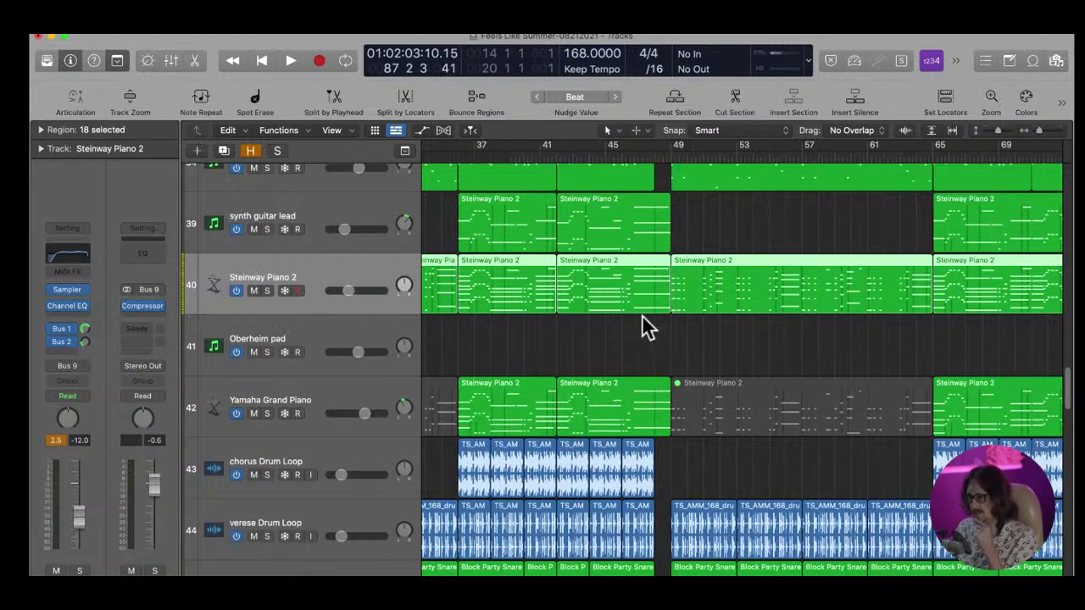
Inspect the channel strips of the synth guitar lead and 80s lead tracks
scroll(546, 350, "up", 2)
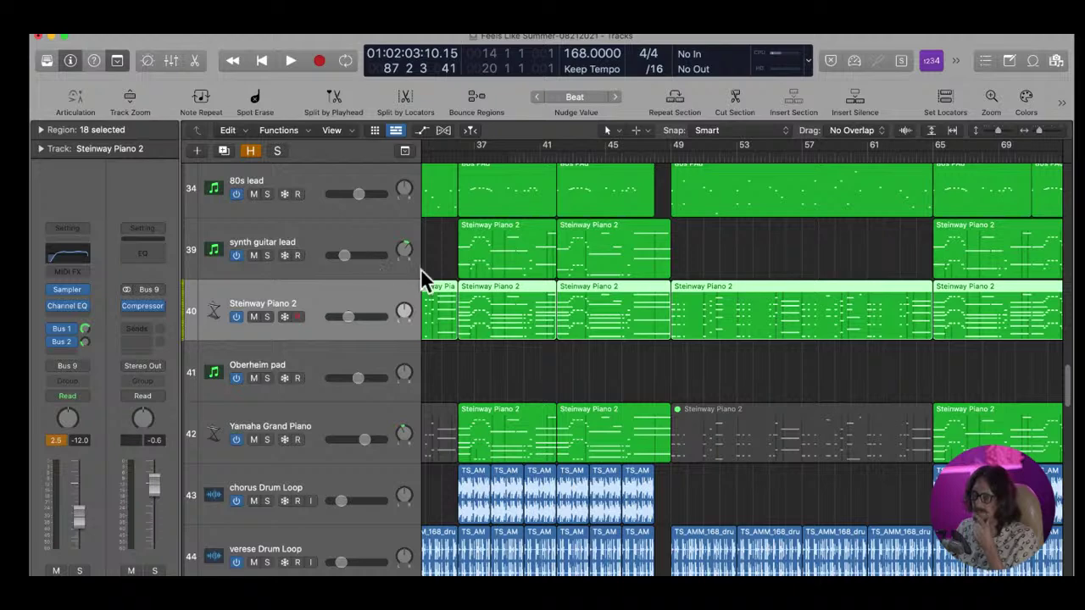
scroll(569, 294, "up", 4)
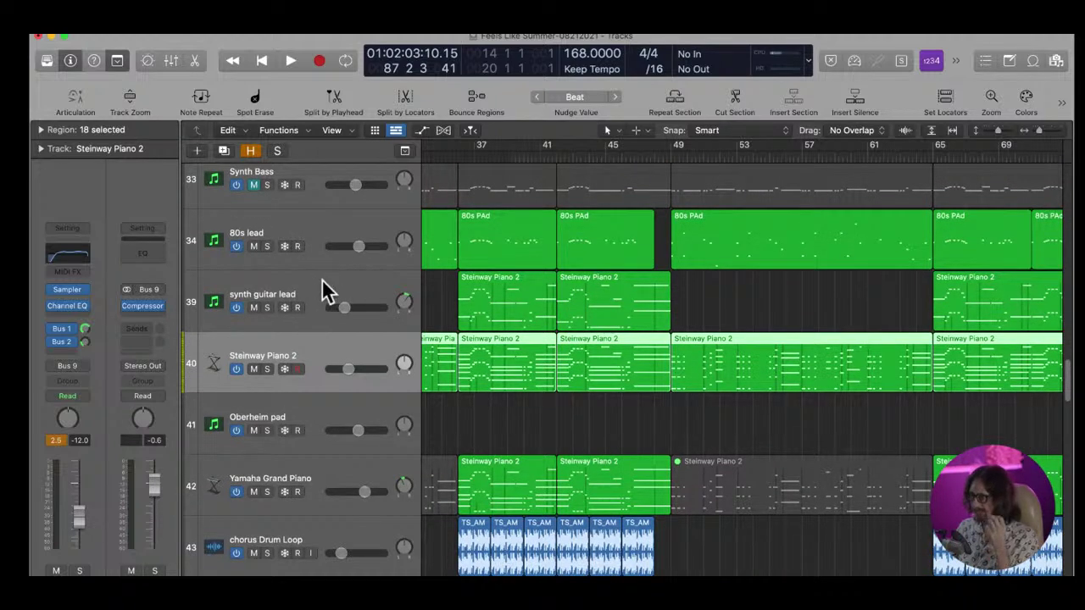
left_click(324, 288)
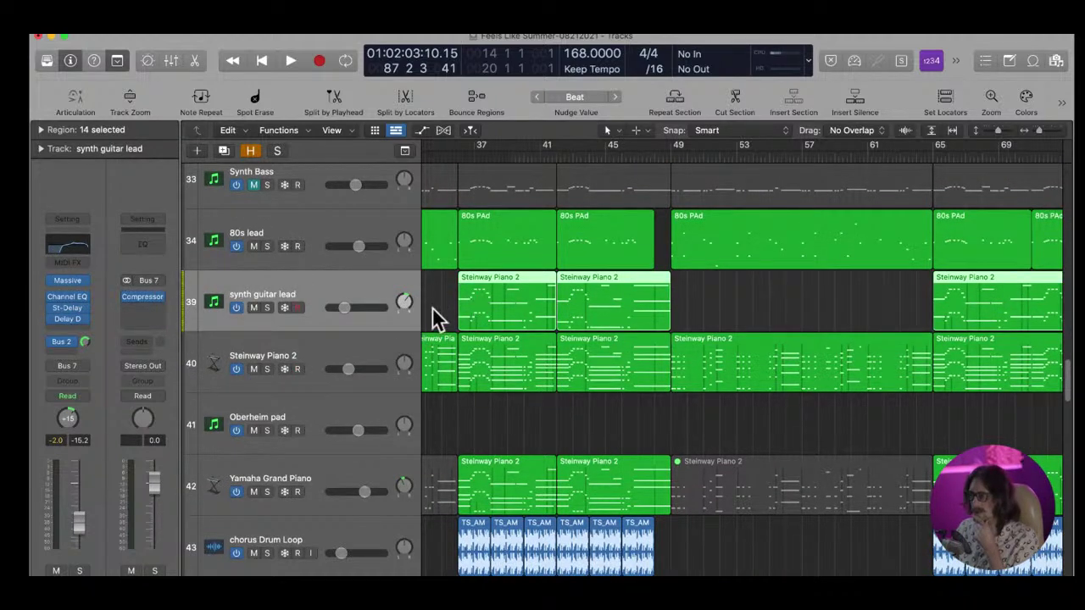
scroll(491, 326, "up", 1)
left_click(292, 278)
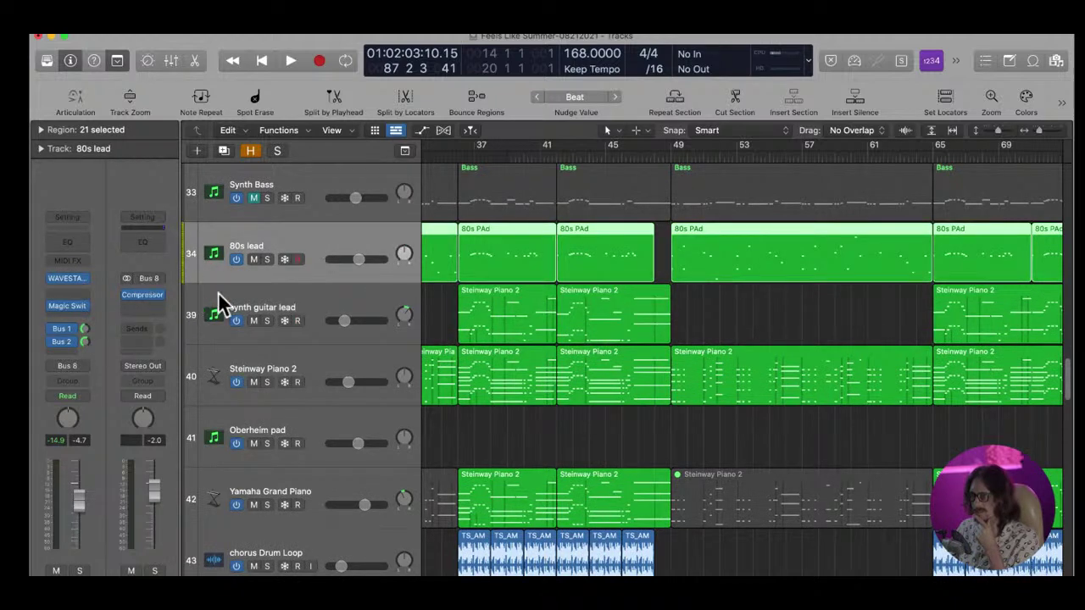
Open the Wavestation instrument on the 80s lead track to inspect its selected patch, closing the plug-in when done
left_click(556, 296, "ctrl+alt")
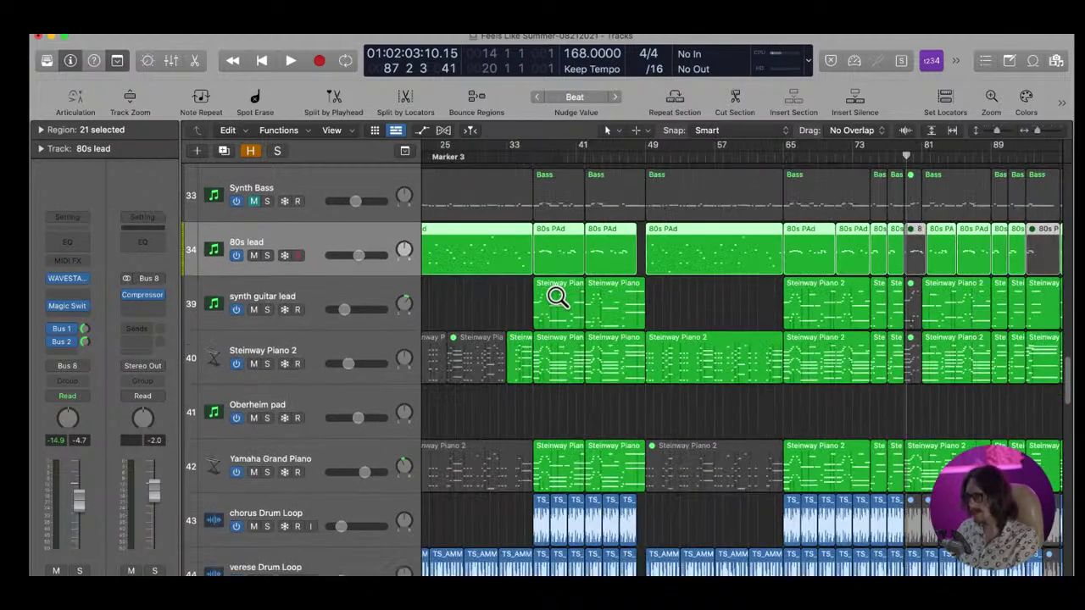
left_click(556, 296, "ctrl+alt")
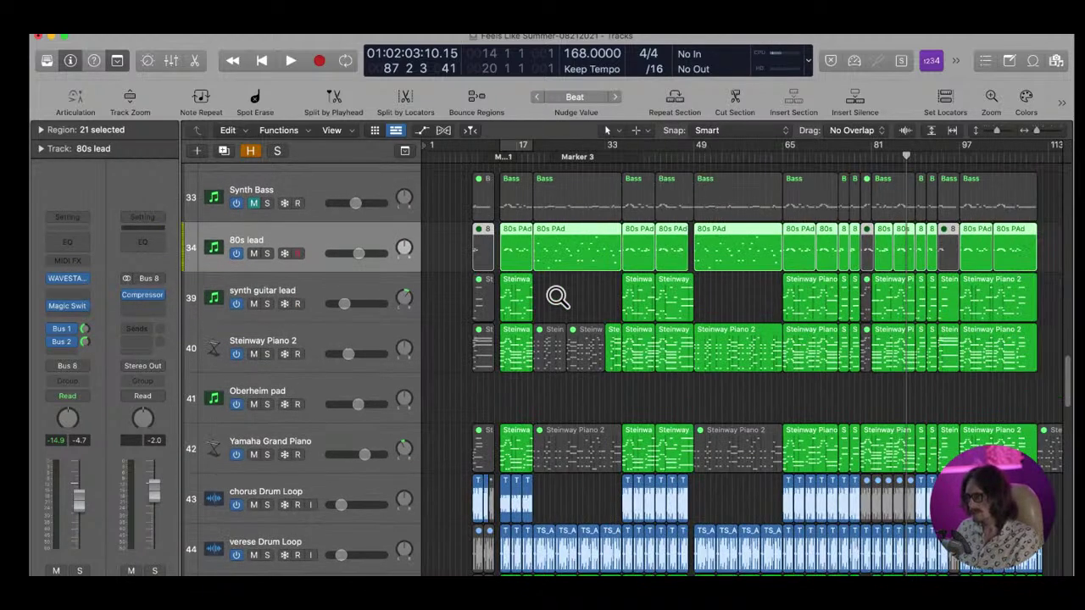
left_click(69, 279)
left_click_drag(685, 220, 602, 161)
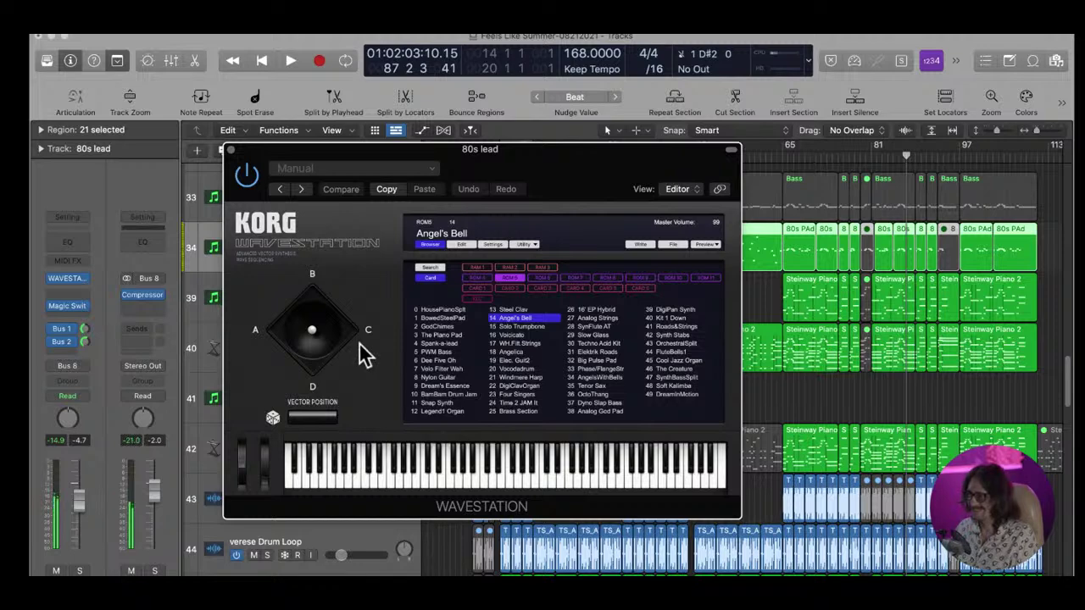
left_click(229, 151)
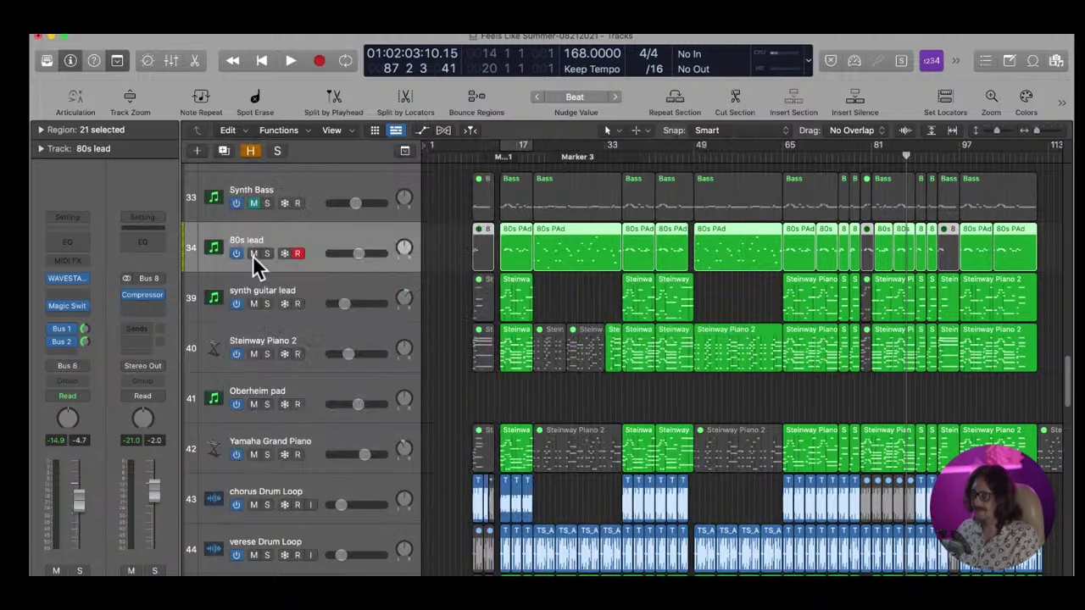
Inspect the channel strips of the Live Bass-Take 1 Brazil track on track 31 and the Bass-Rick track
scroll(439, 290, "up", 5)
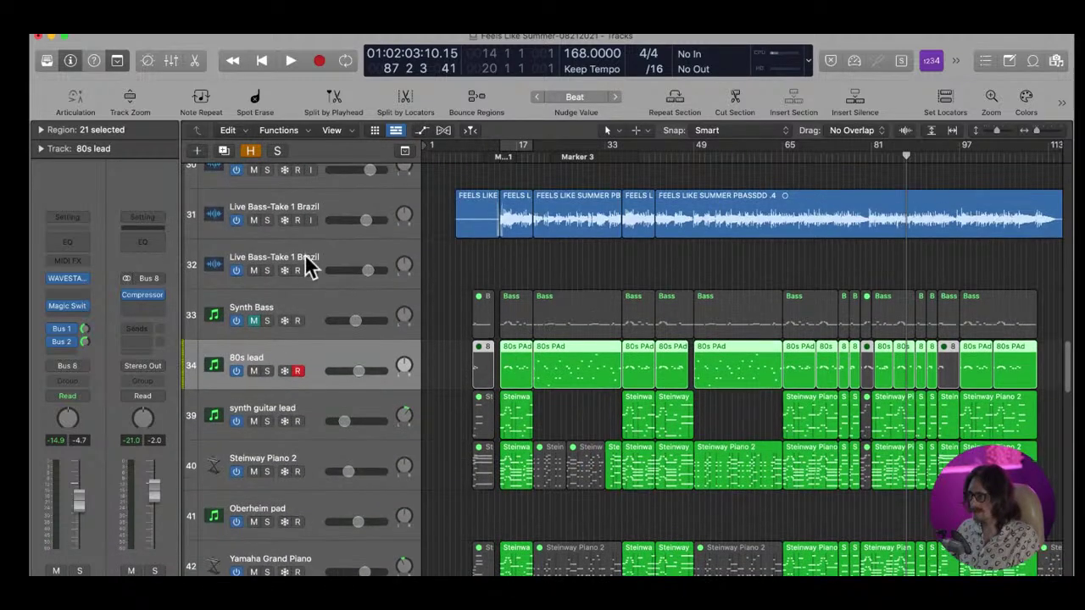
scroll(419, 305, "up", 1)
left_click(389, 254)
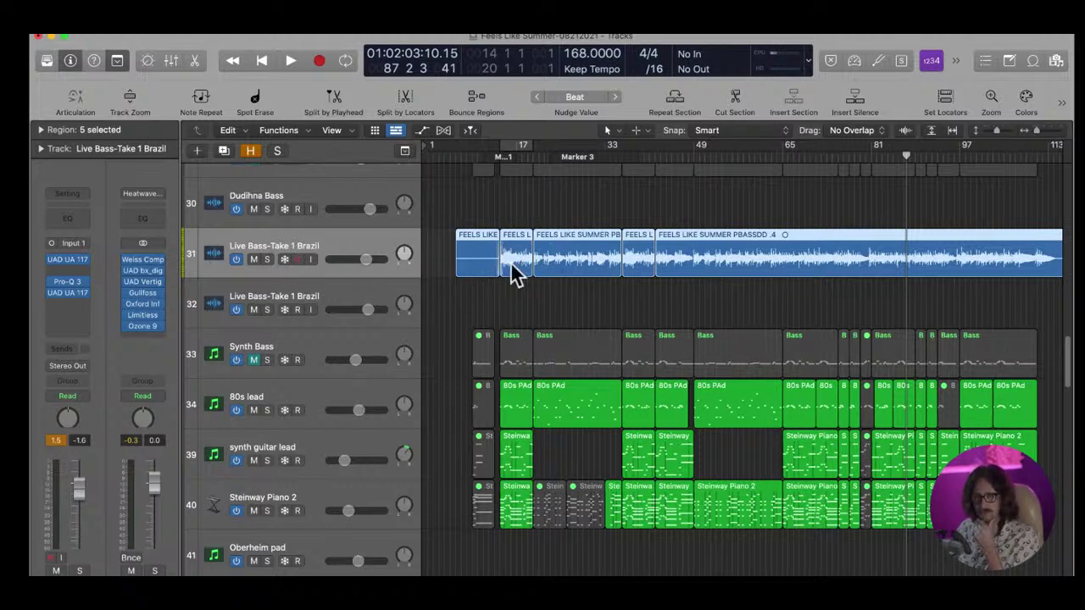
scroll(502, 184, "up", 5)
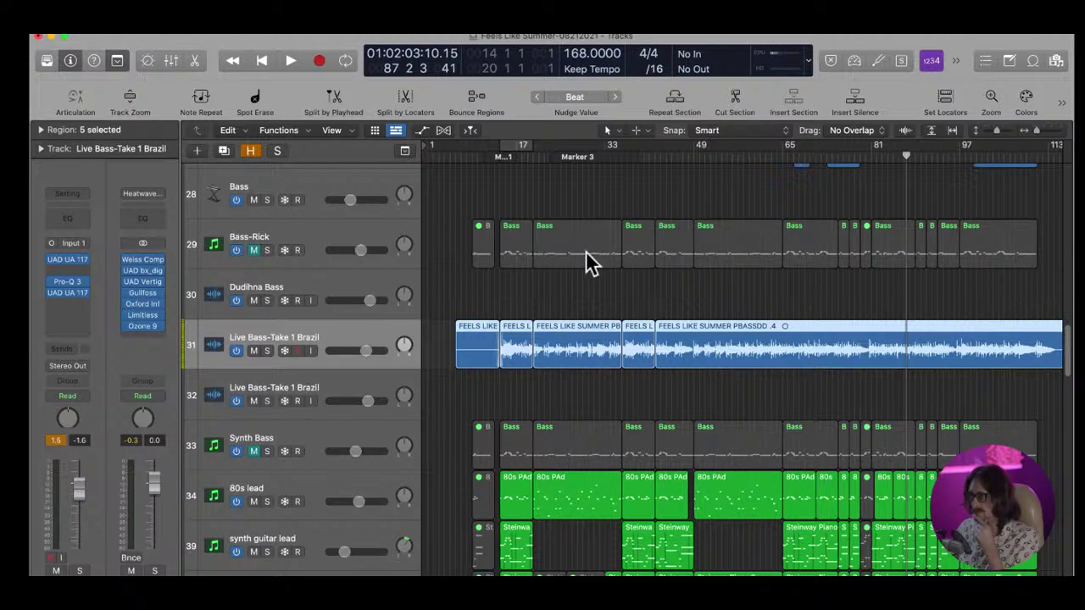
left_click(269, 241)
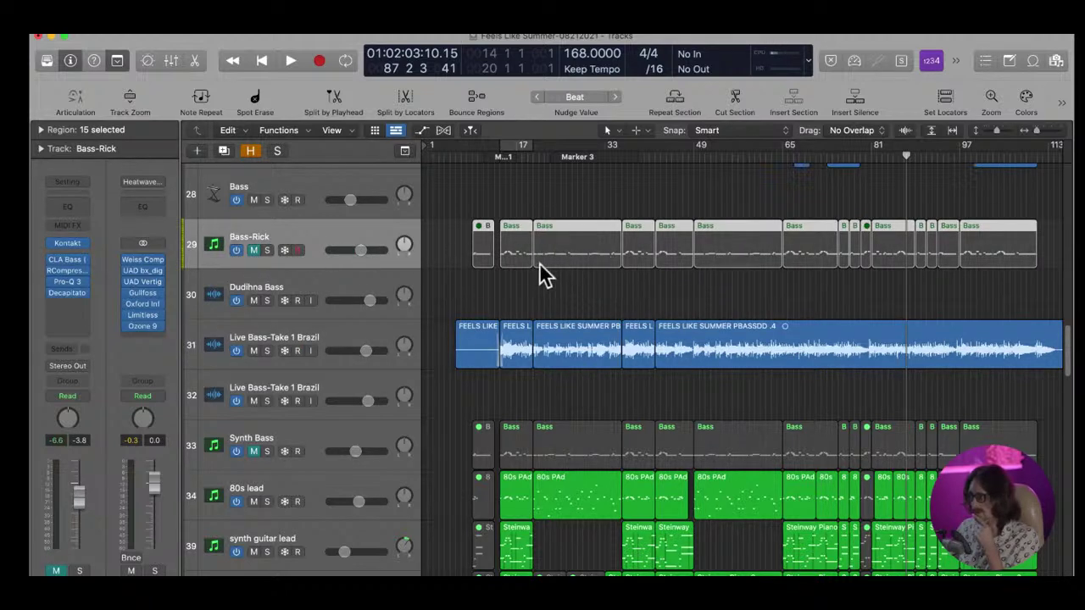
Examine the harmony stacks and vocal tracks from track 24 up to track 1, including a close look at the lead vocal regions
scroll(523, 288, "up", 8)
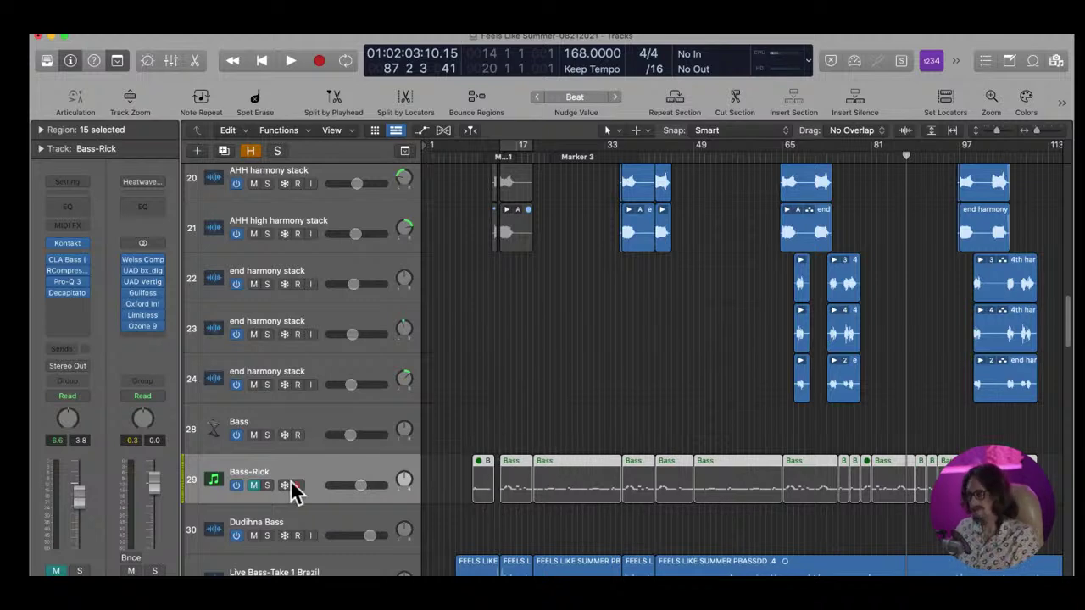
scroll(500, 449, "up", 2)
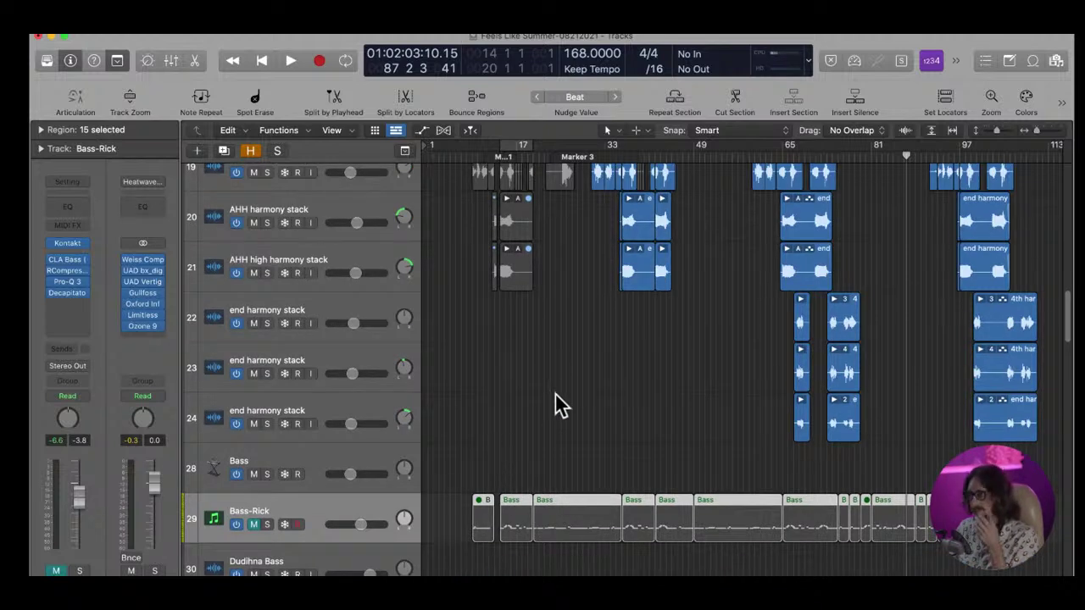
scroll(556, 394, "up", 5)
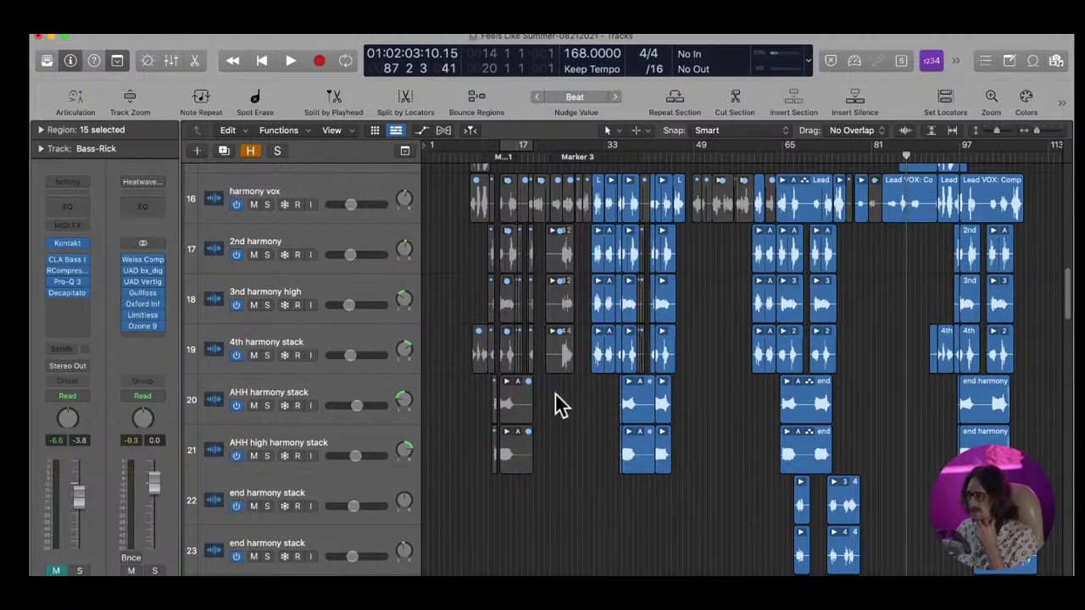
scroll(561, 406, "up", 1)
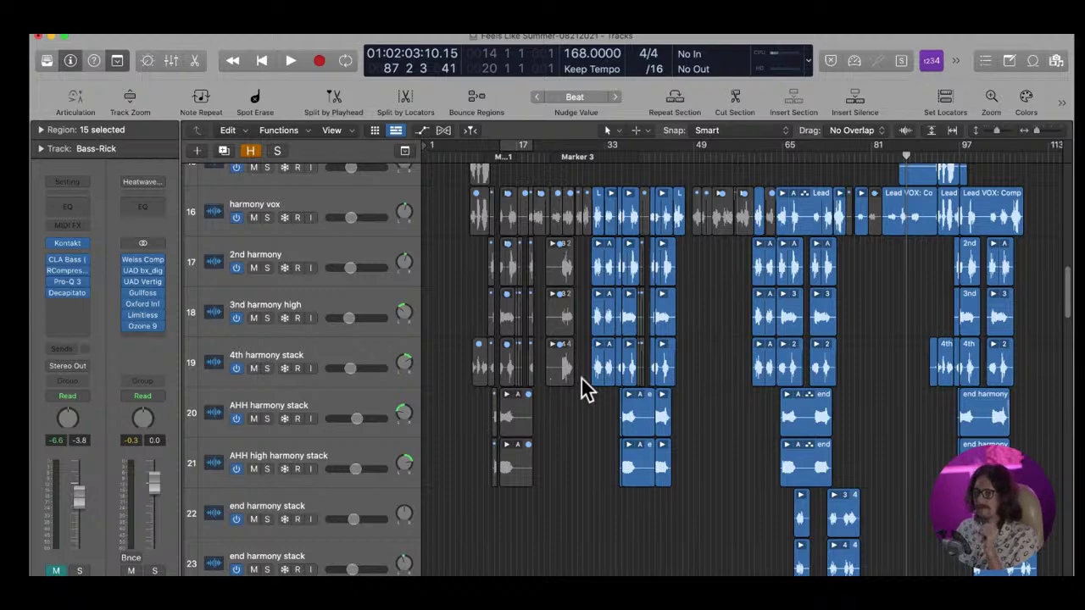
scroll(581, 386, "up", 8)
scroll(582, 379, "up", 8)
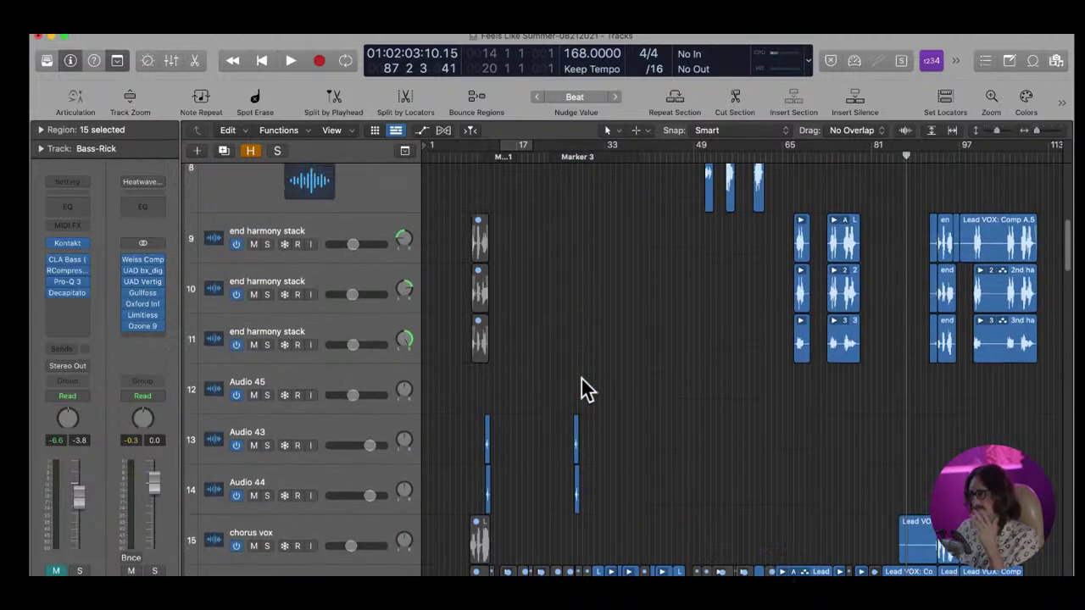
scroll(582, 376, "up", 10)
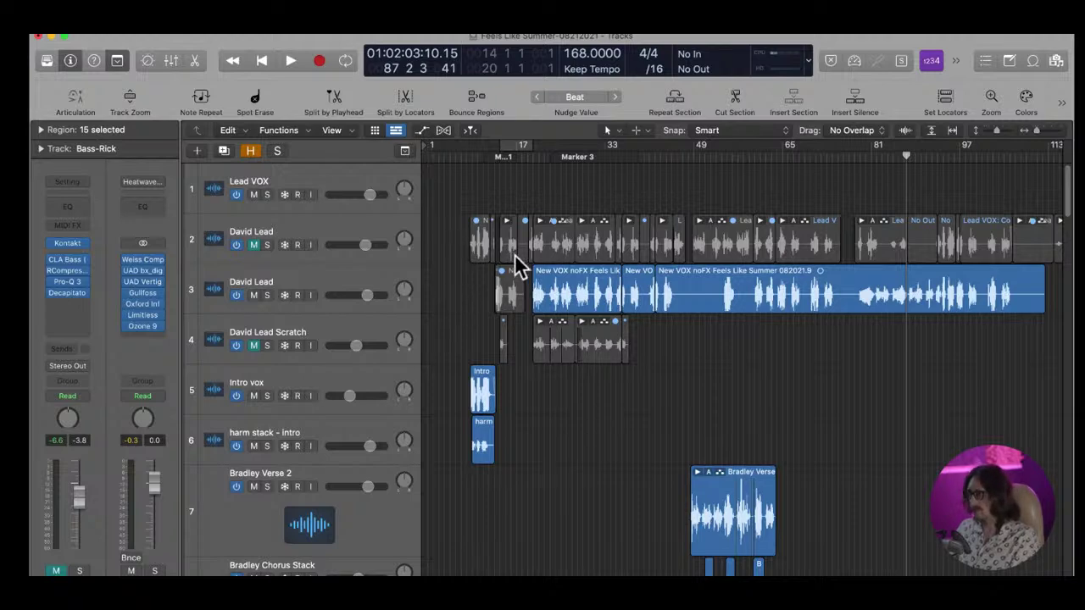
left_click_drag(489, 243, 647, 399)
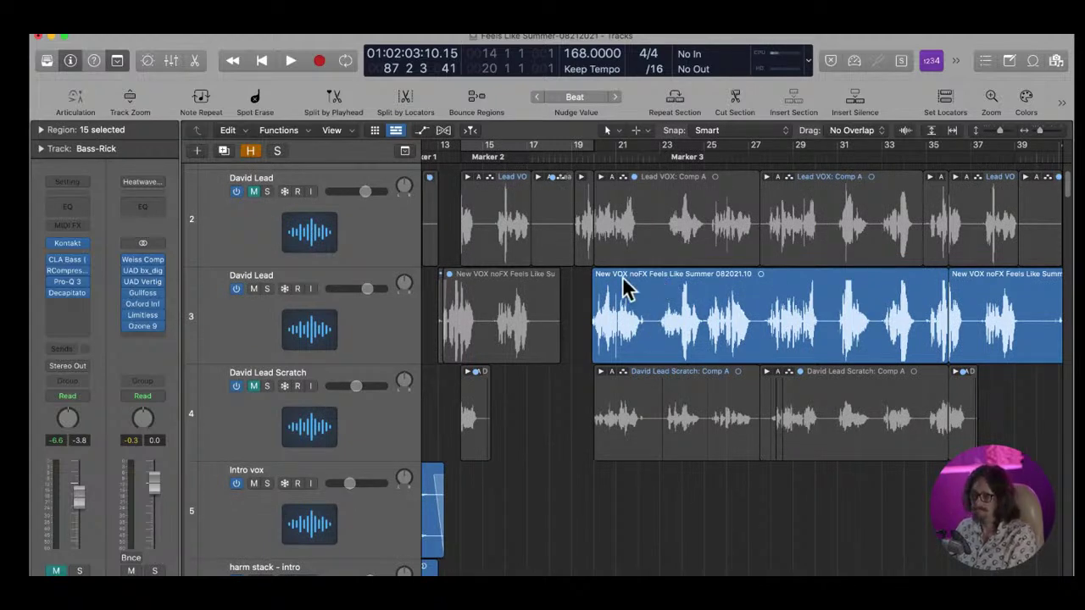
left_click(605, 368, "ctrl+alt")
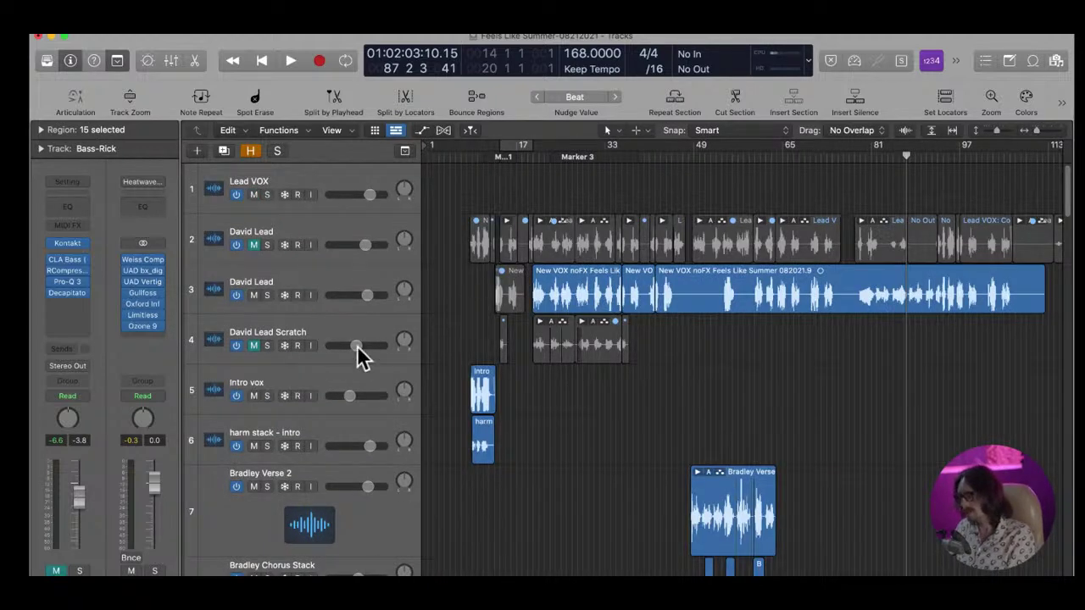
Play the song from bar 19 to about bar 34 with the lead vocal on track 3 selected
left_click(527, 156)
left_click_drag(481, 215, 649, 415)
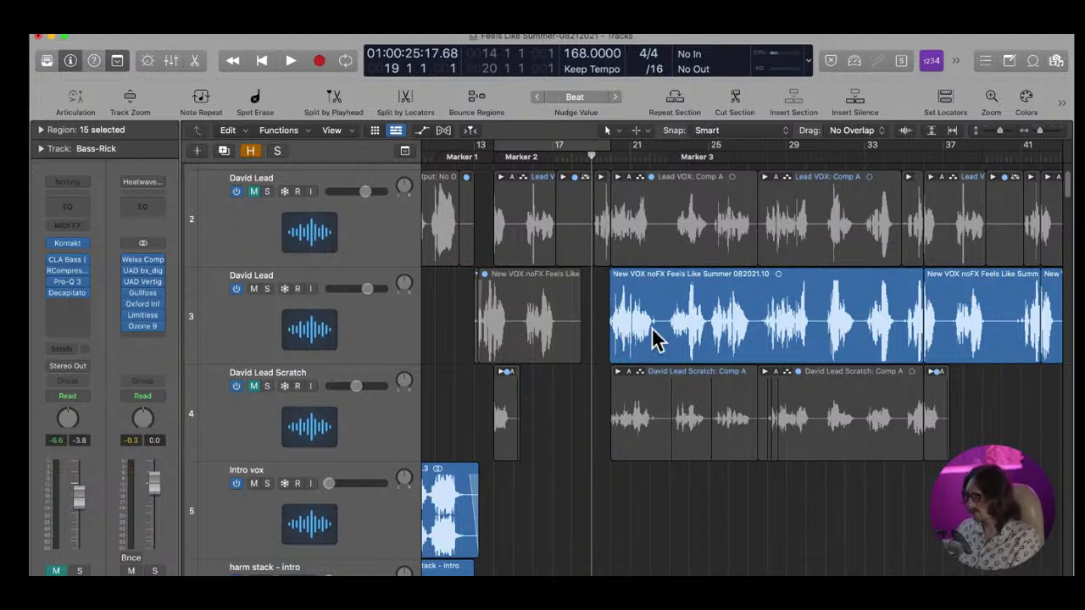
scroll(651, 339, "right", 5)
scroll(661, 339, "down", 2)
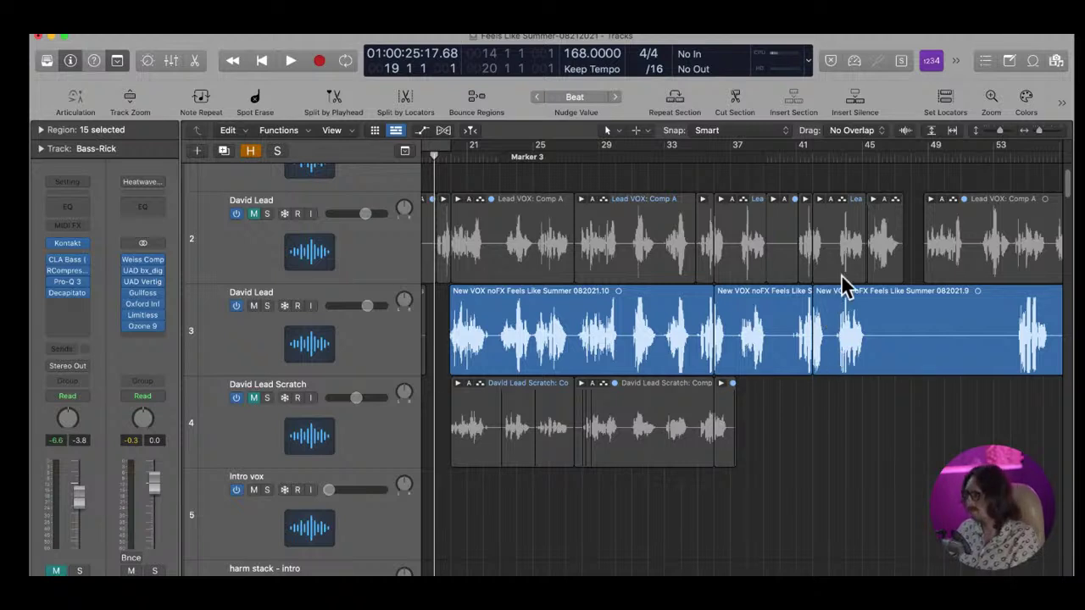
key("space")
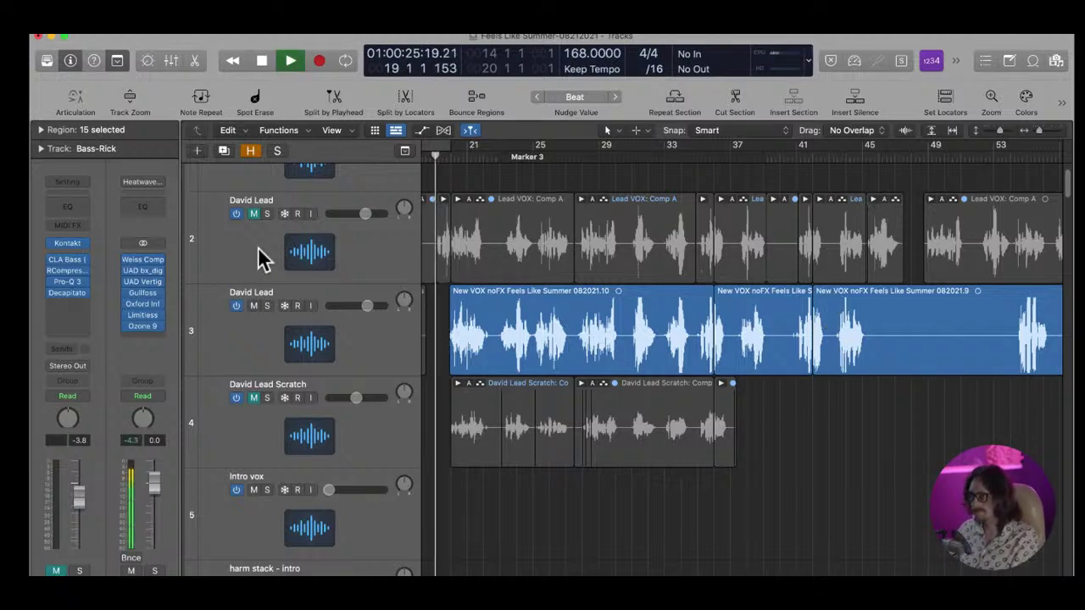
left_click(413, 357)
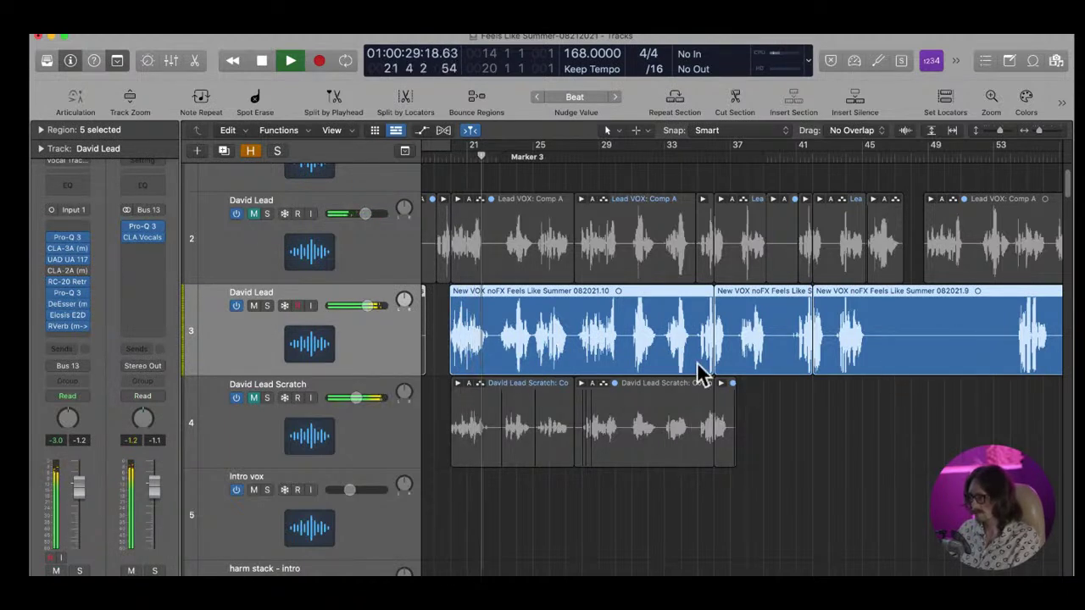
scroll(653, 339, "left", 2)
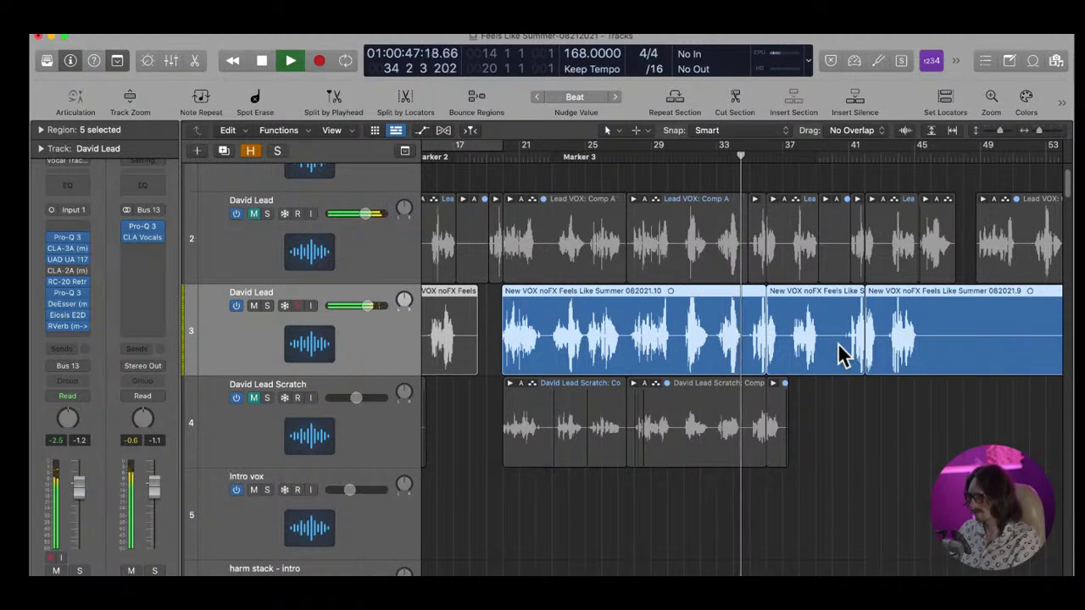
key("space")
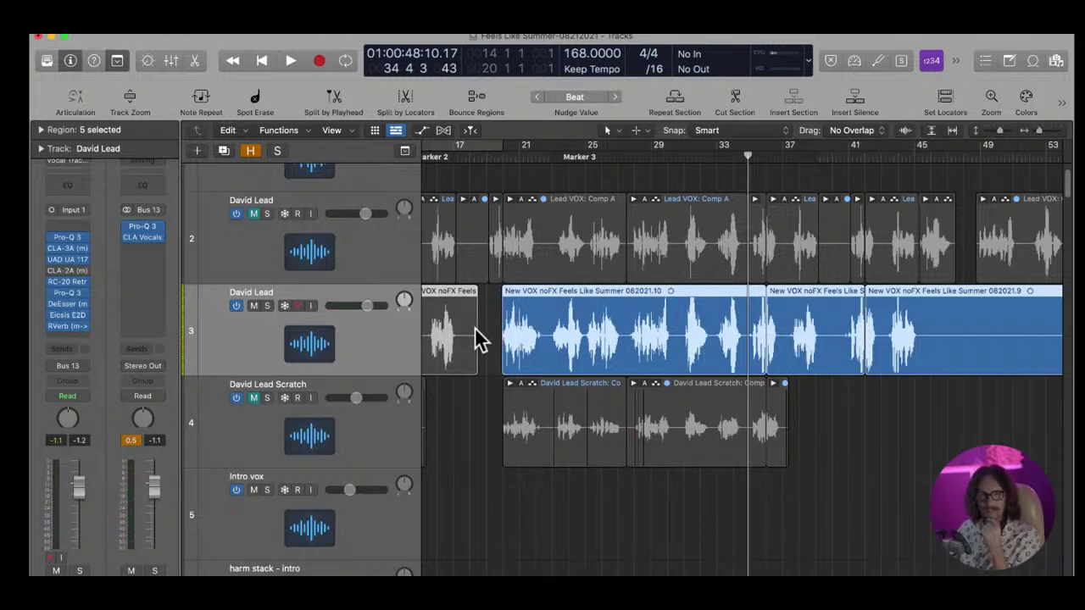
Examine the waveform of track 3's lead vocal around bars 20 to 22 and place the playhead at bar 20, beat 3
left_click_drag(509, 306, 589, 377)
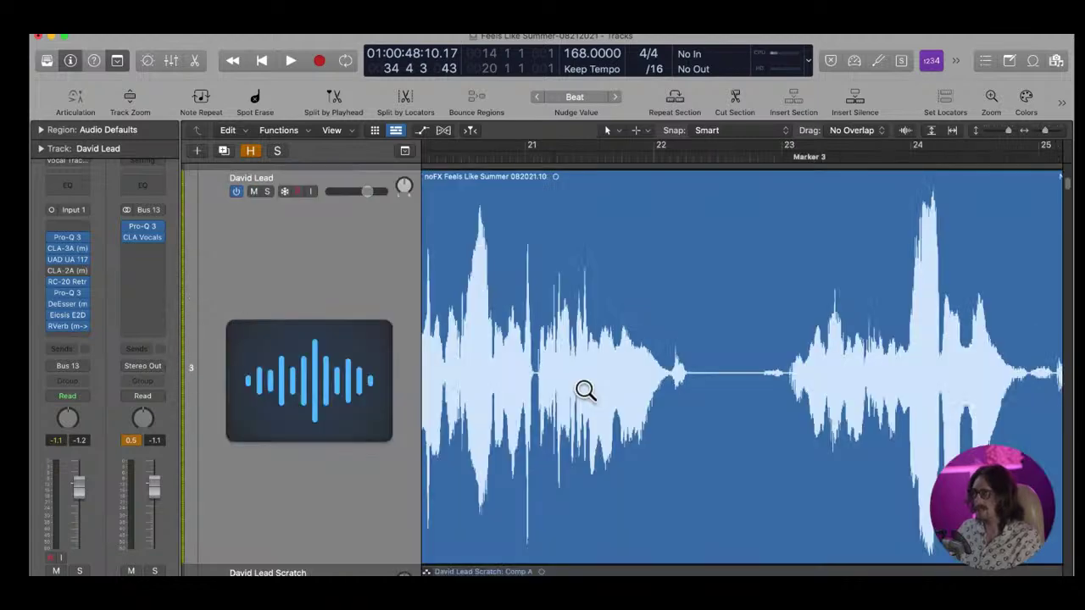
scroll(623, 384, "left", 5)
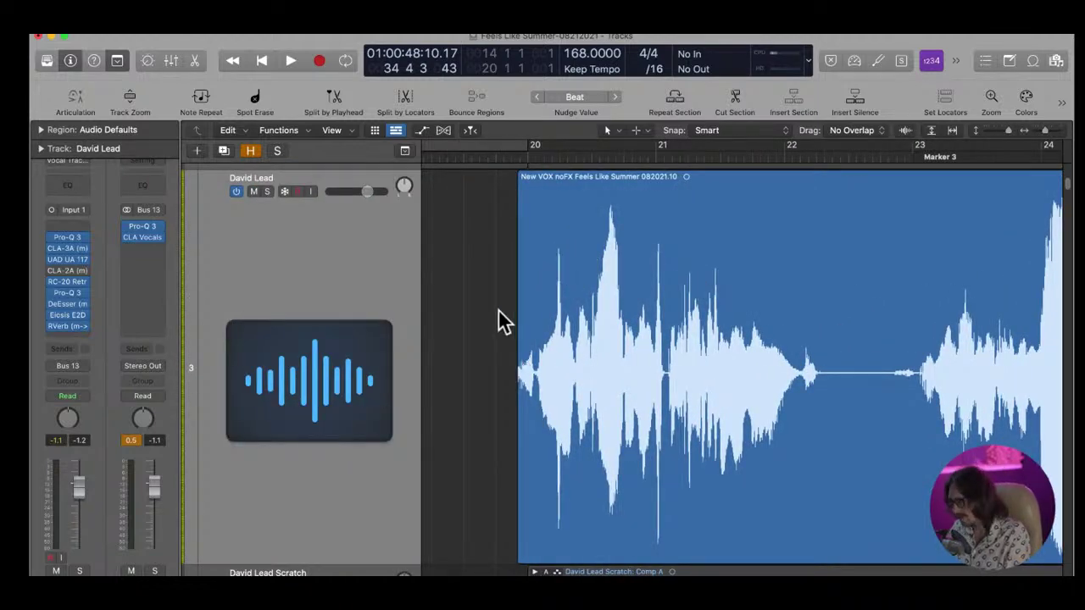
left_click_drag(500, 322, 593, 447)
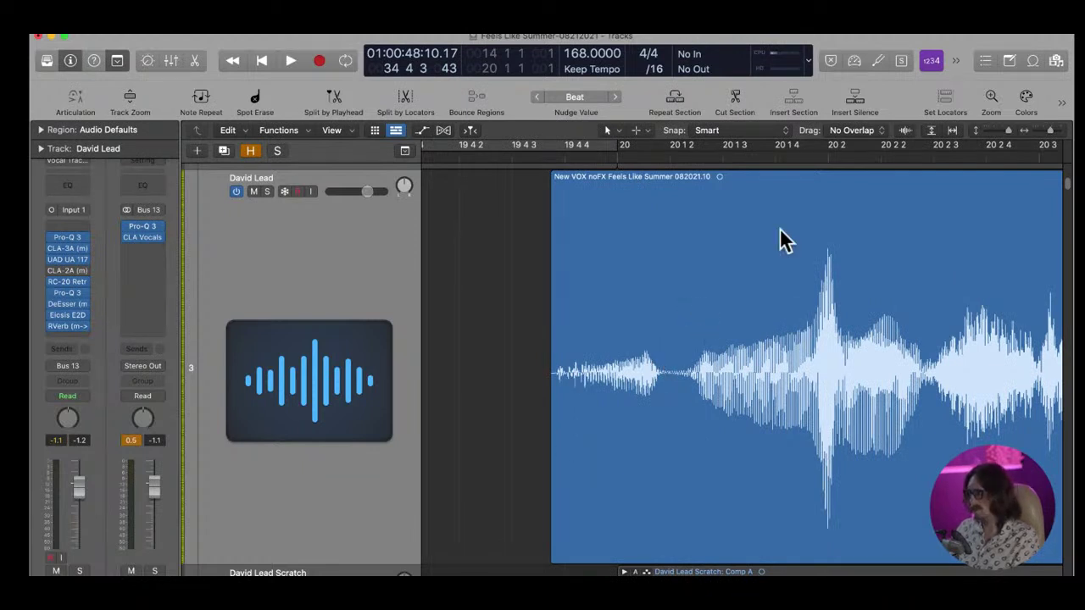
left_click(621, 306, "ctrl+alt")
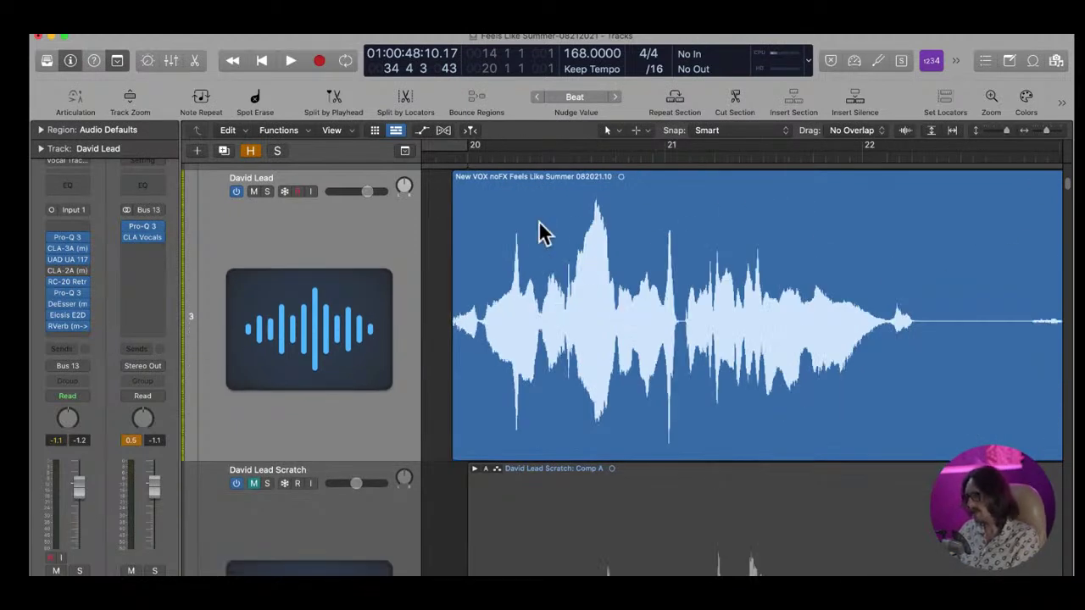
left_click(564, 158)
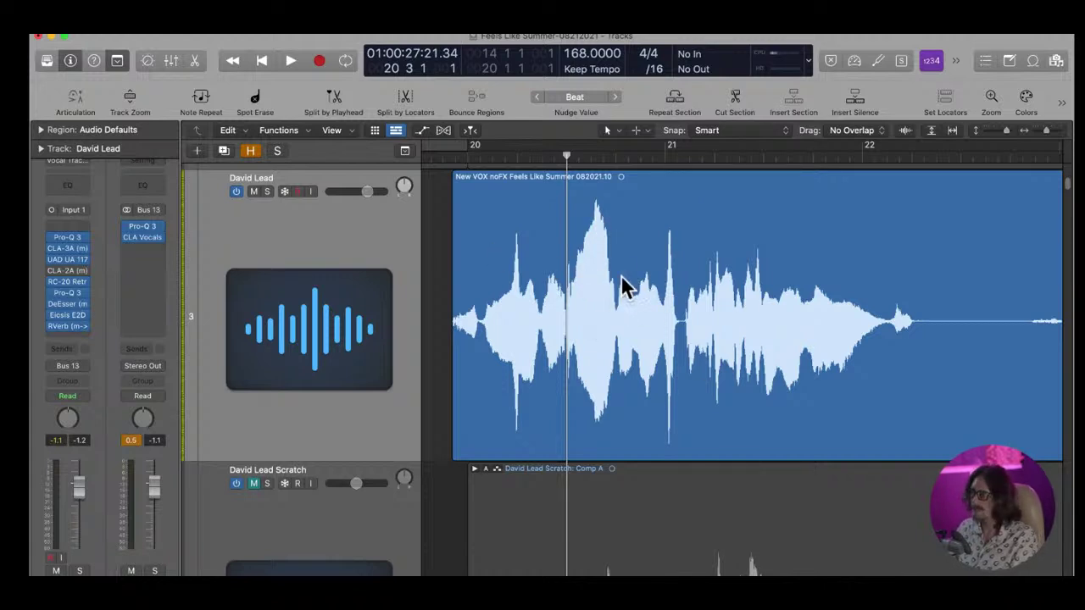
Split track 3's lead vocal region at the quiet point just before bar 20, beat 3
left_click_drag(556, 262, 633, 401)
left_click_drag(518, 304, 636, 412)
left_click(747, 386, "ctrl+alt")
left_click(747, 386, "ctrl+alt")
left_click_drag(580, 263, 651, 340)
left_click(609, 342, "ctrl+alt")
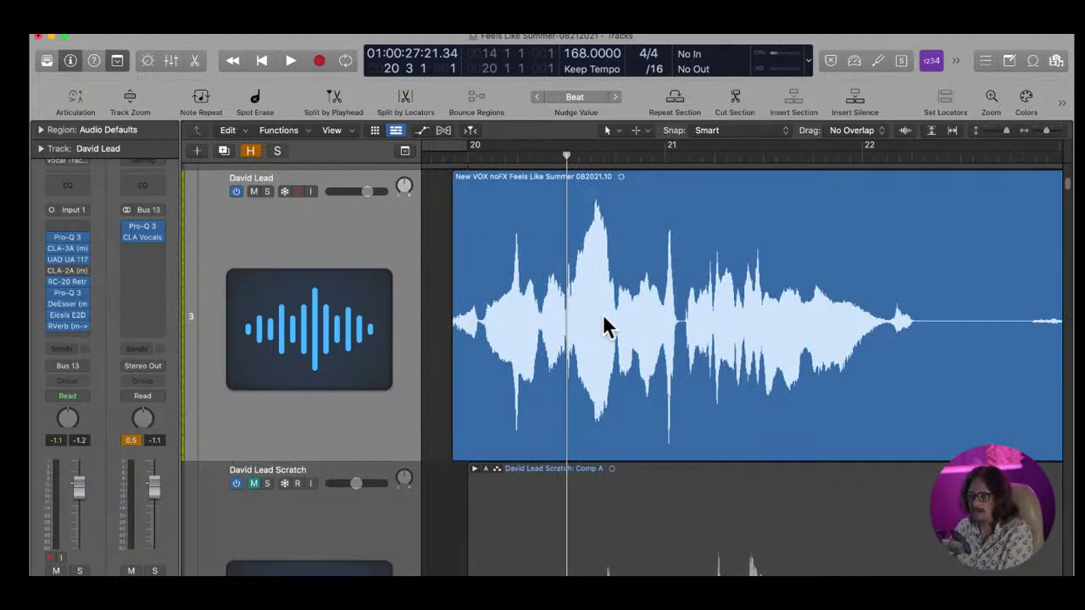
left_click_drag(538, 259, 636, 359)
left_click_drag(542, 310, 604, 434)
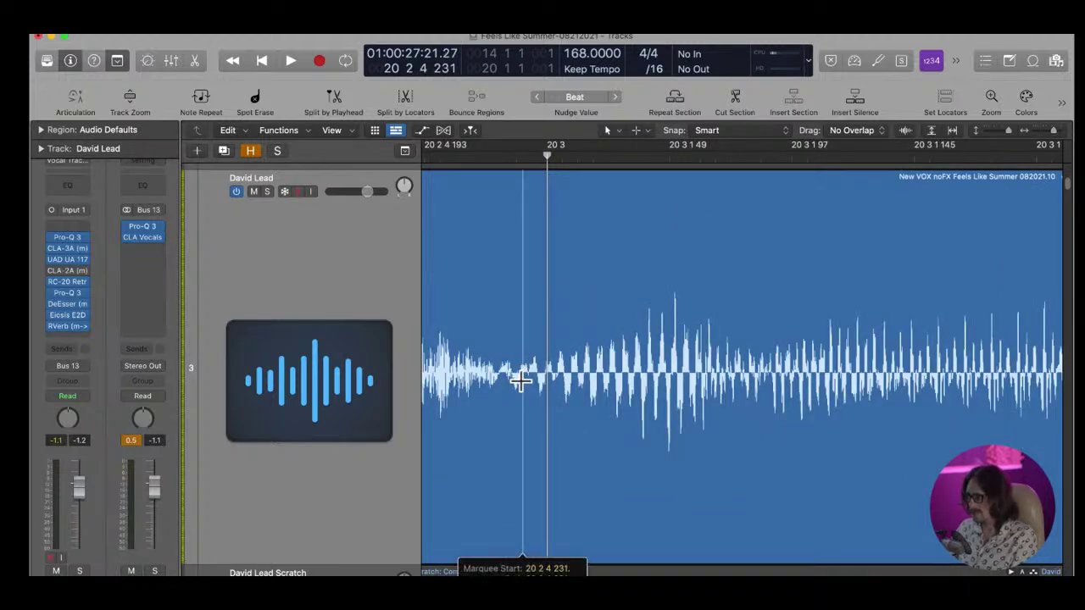
left_click(522, 380)
Split the lead vocal again at the dip around bar 20, beat 4 to isolate the loud peak
left_click_drag(730, 302, 794, 424)
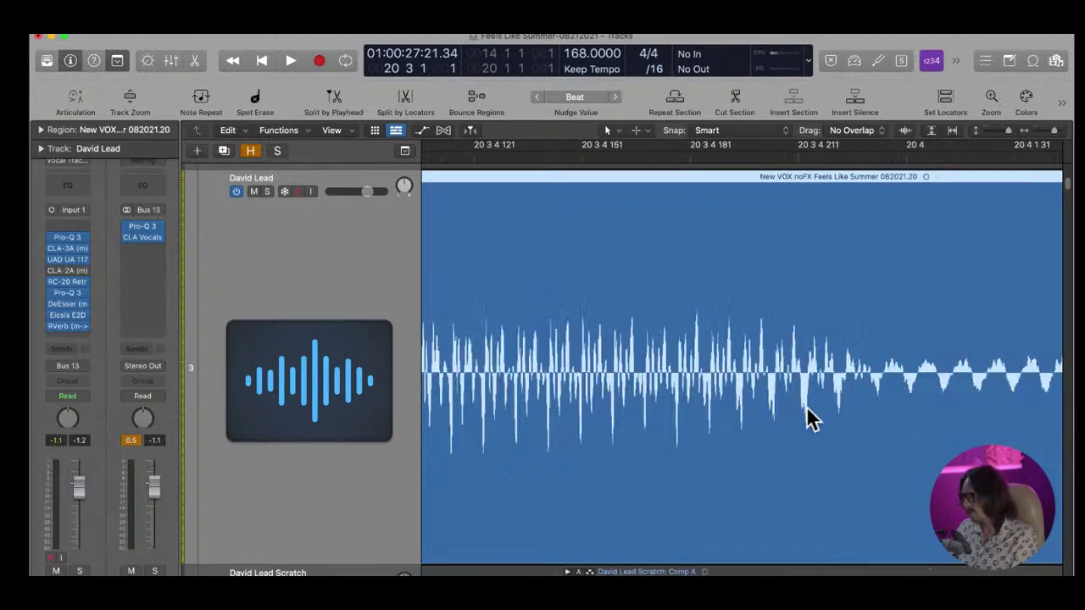
left_click(720, 359)
left_click_drag(751, 320, 859, 464)
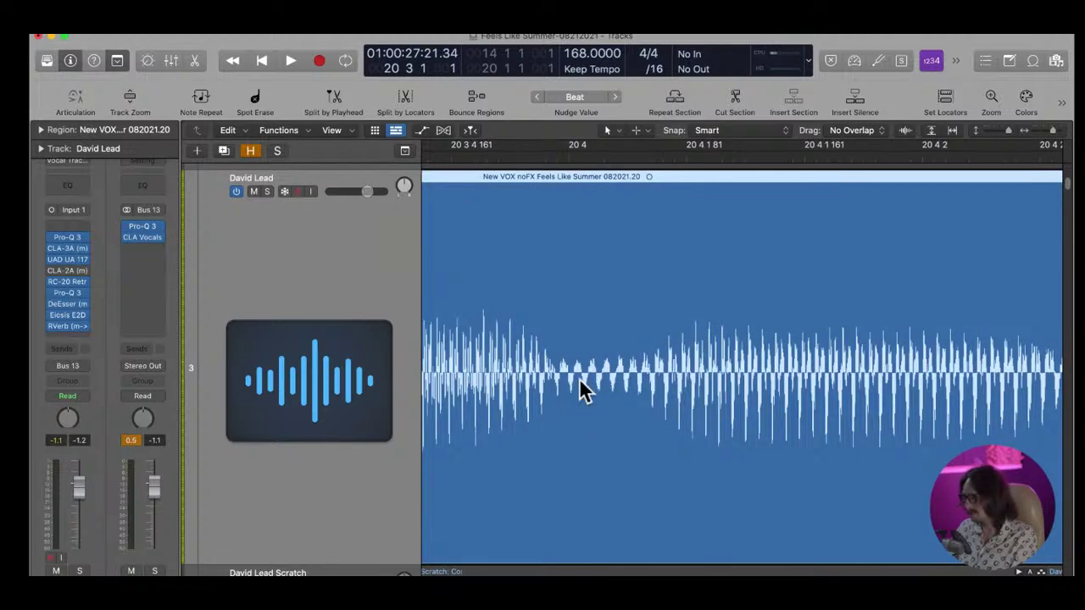
left_click(584, 373)
left_click(588, 378)
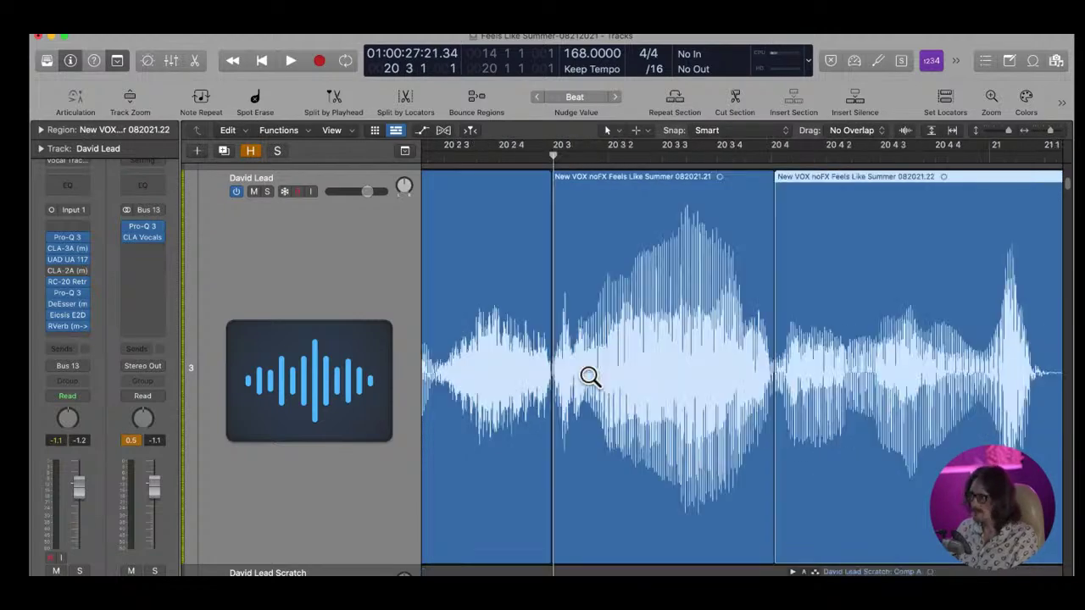
Split the lead vocal just before bar 21, ahead of the short spike, at position 20 4 4 232
left_click(649, 315)
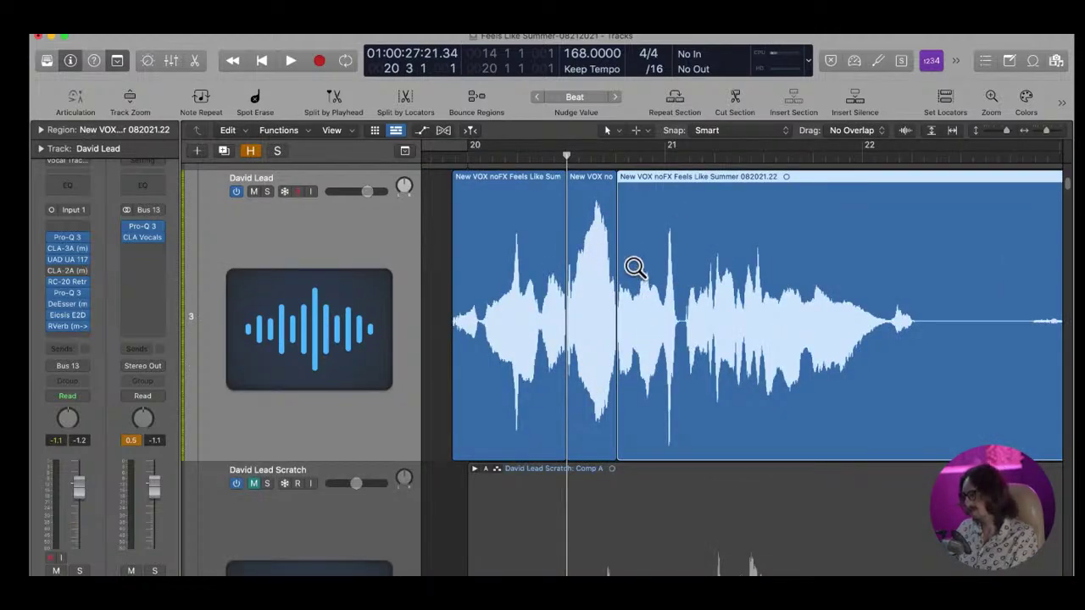
left_click_drag(629, 259, 716, 415)
left_click_drag(574, 291, 651, 468)
left_click(610, 390)
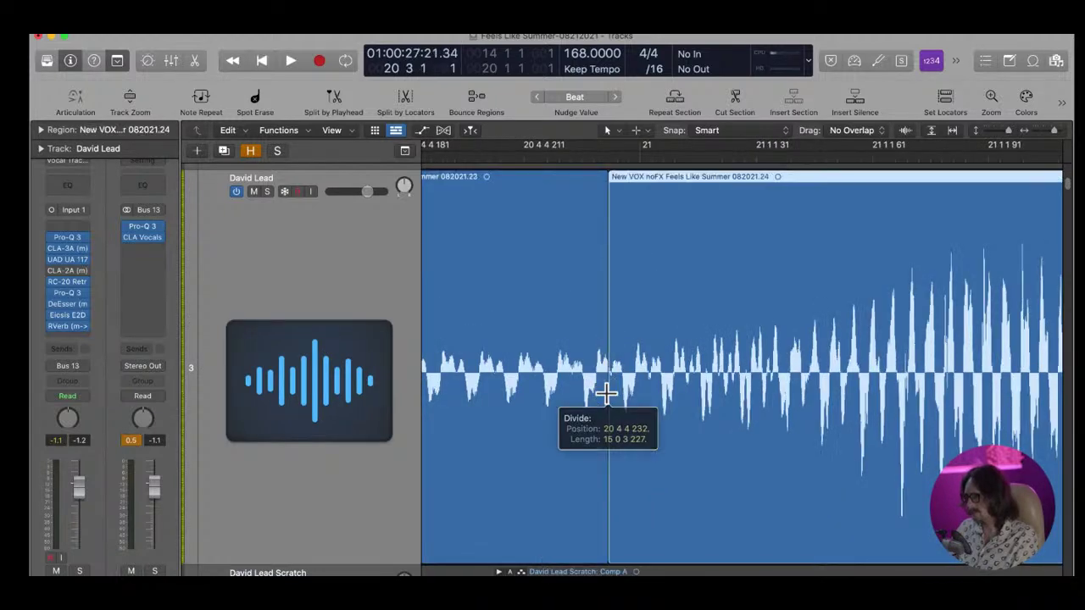
left_click(610, 392, "ctrl+alt")
Split the lead vocal in the silent gap right after the short spike in bar 21
left_click_drag(654, 246, 634, 339)
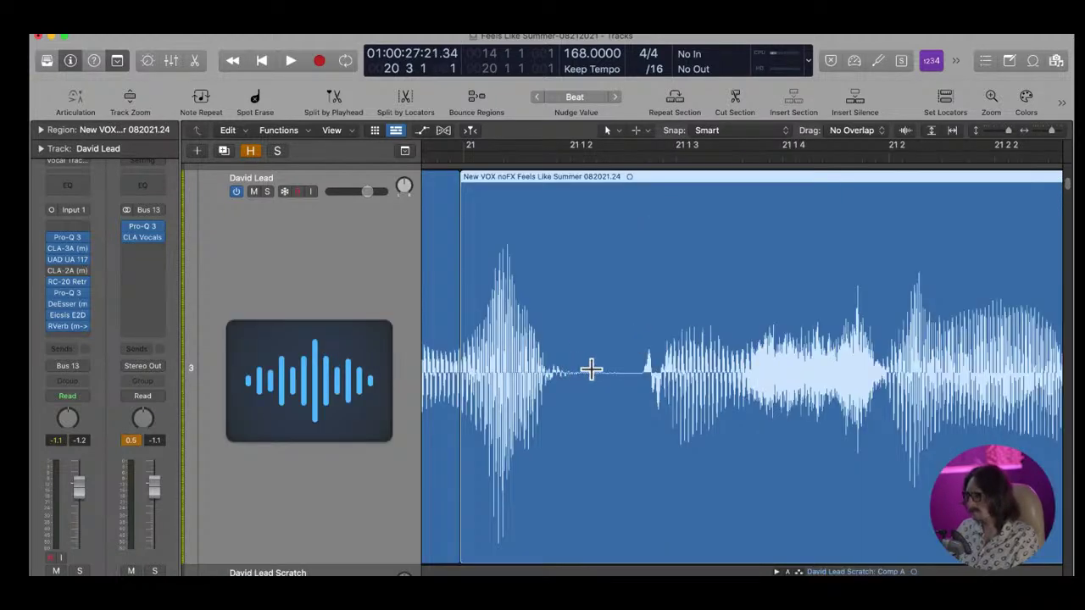
left_click(615, 373)
left_click(619, 375, "ctrl+alt")
left_click(620, 375, "ctrl+alt")
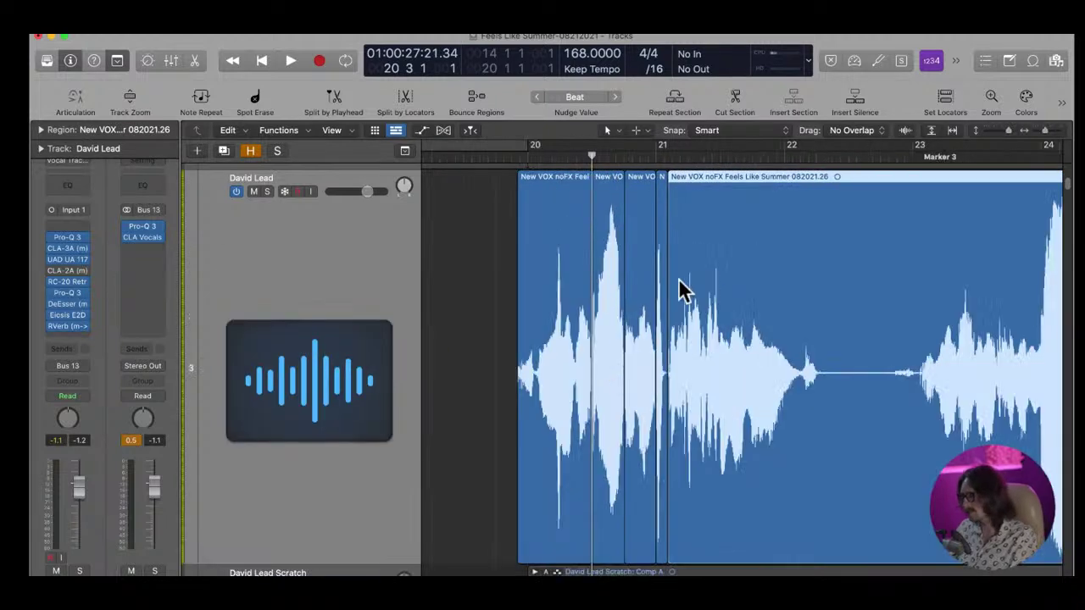
Set the region gain of the peak at bar 20, beat 3 to -3.5 dB and of the short bar 21 region to -2.5 dB
left_click(606, 370)
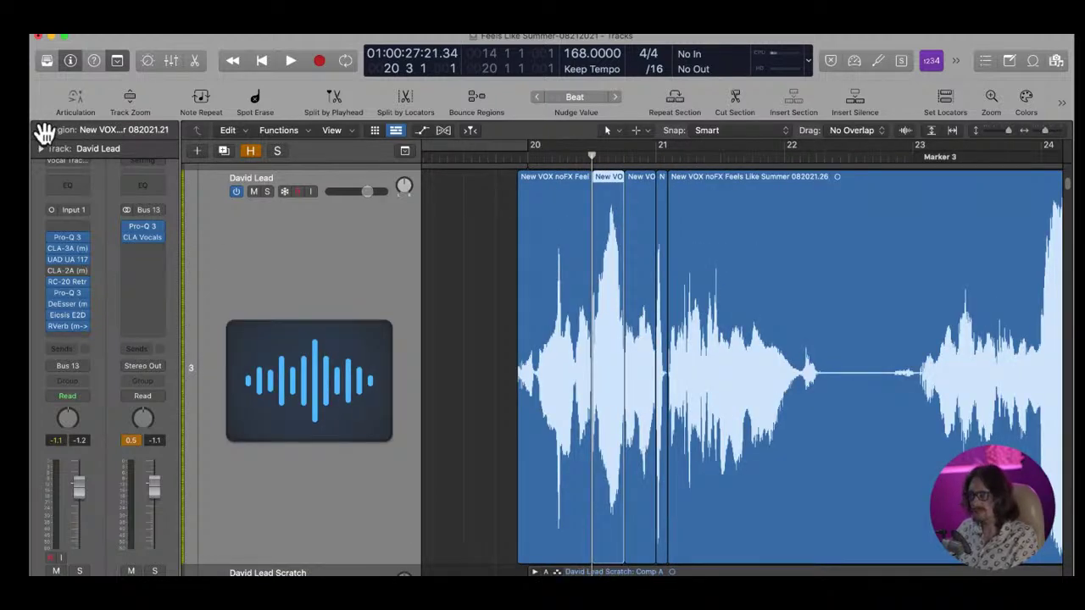
left_click(40, 130)
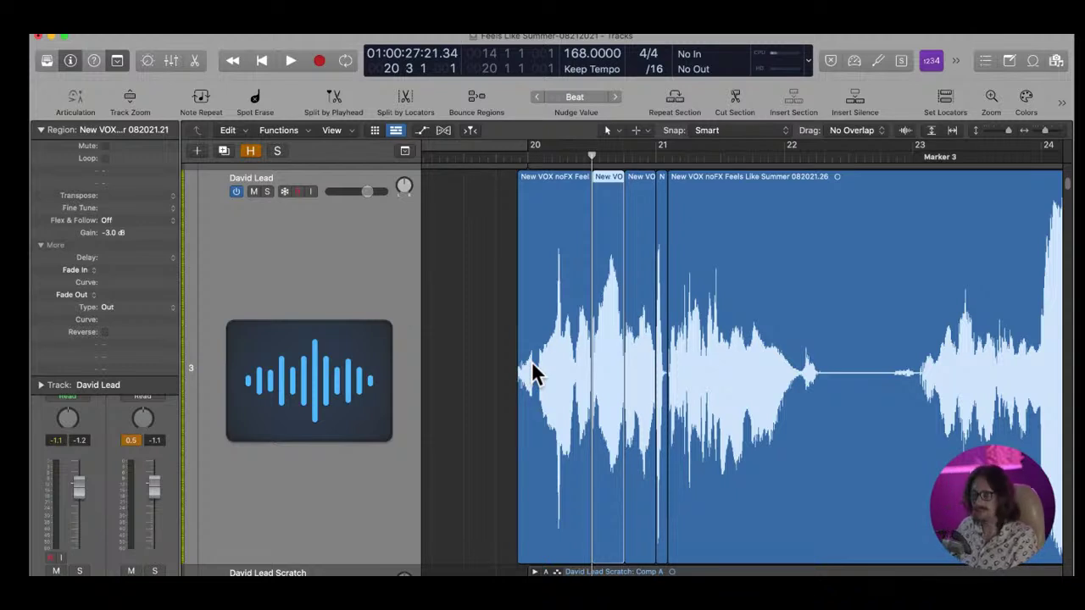
left_click(660, 394)
key("ctrl+Down")
key("ctrl+Down")
key("ctrl+Down")
key("ctrl+Down")
key("ctrl+Up")
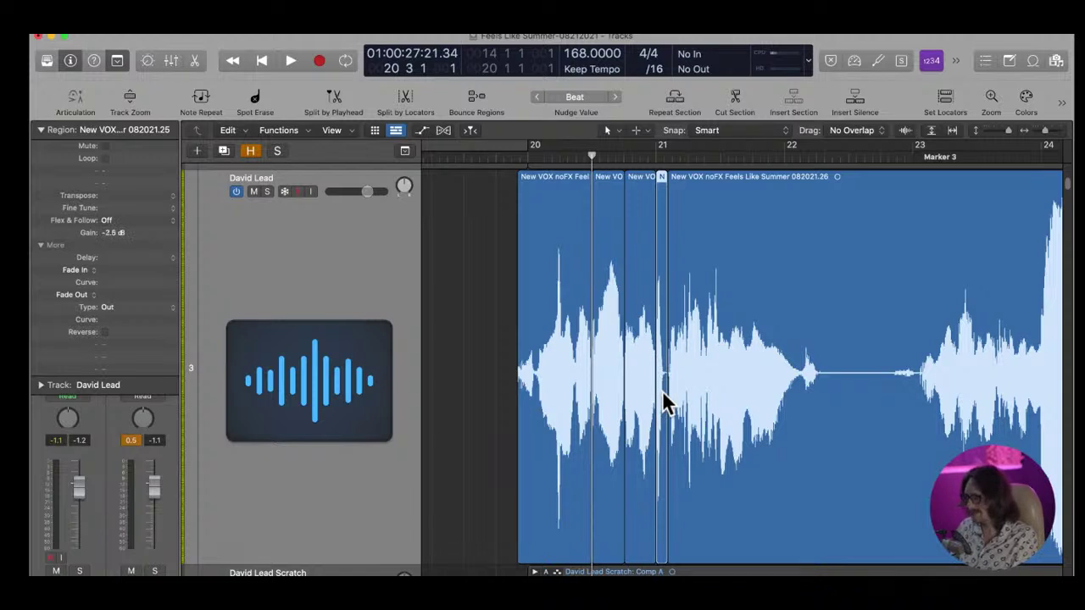
Crossfade the split between the two lead vocal regions at bar 20, beat 4
left_click_drag(538, 303, 601, 452)
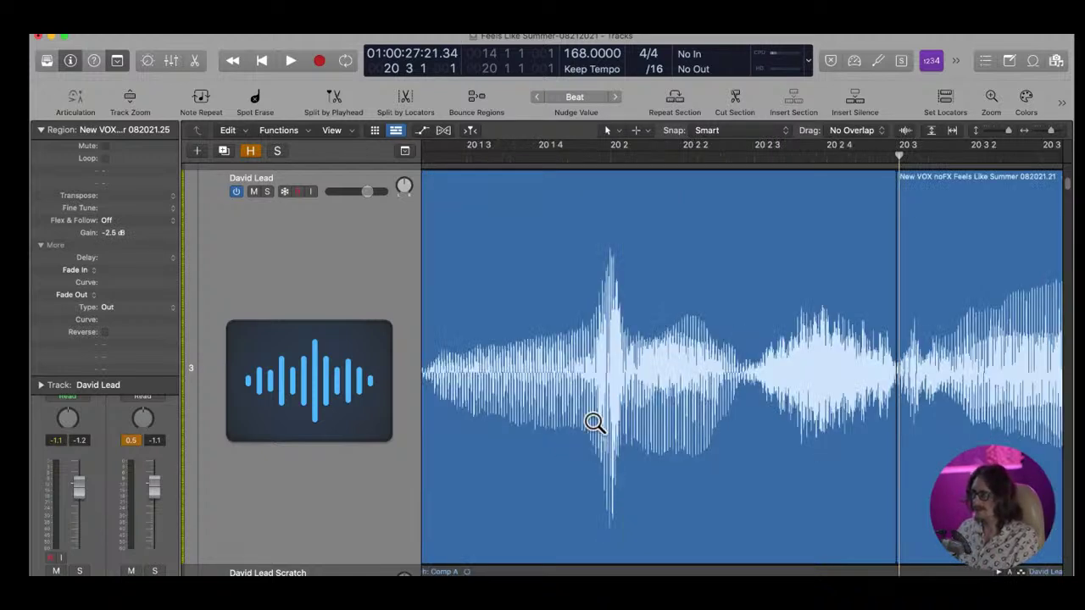
left_click_drag(543, 270, 727, 514)
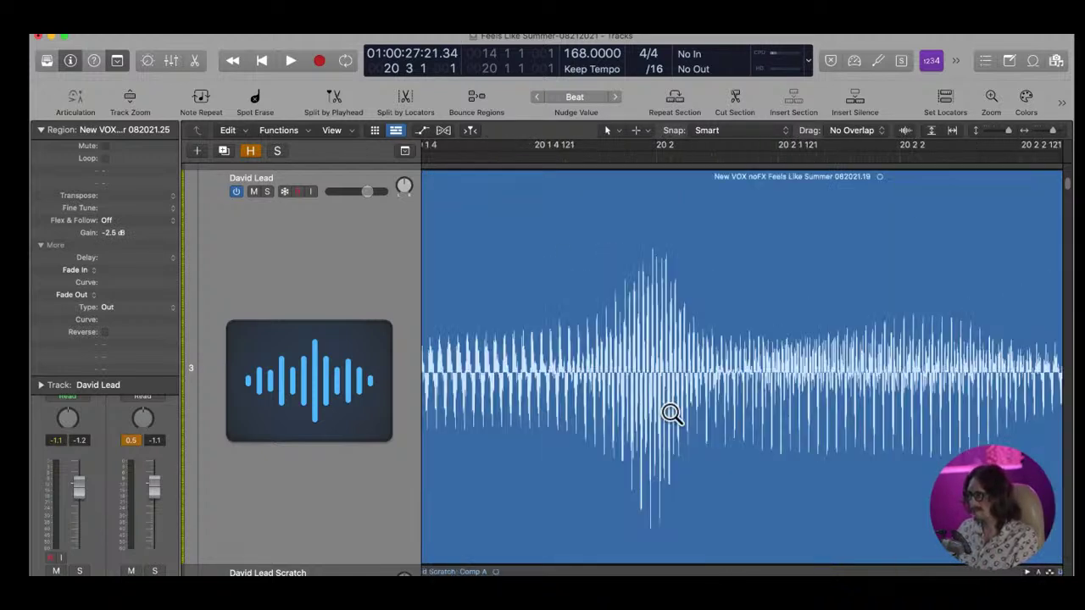
left_click(641, 370, "ctrl+alt")
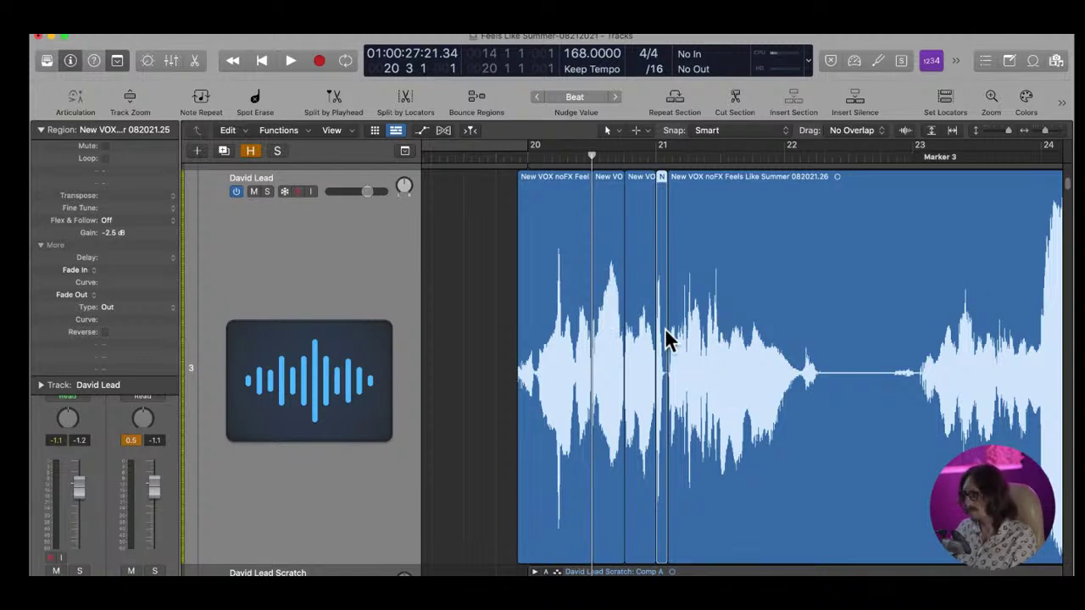
left_click_drag(589, 328, 684, 421)
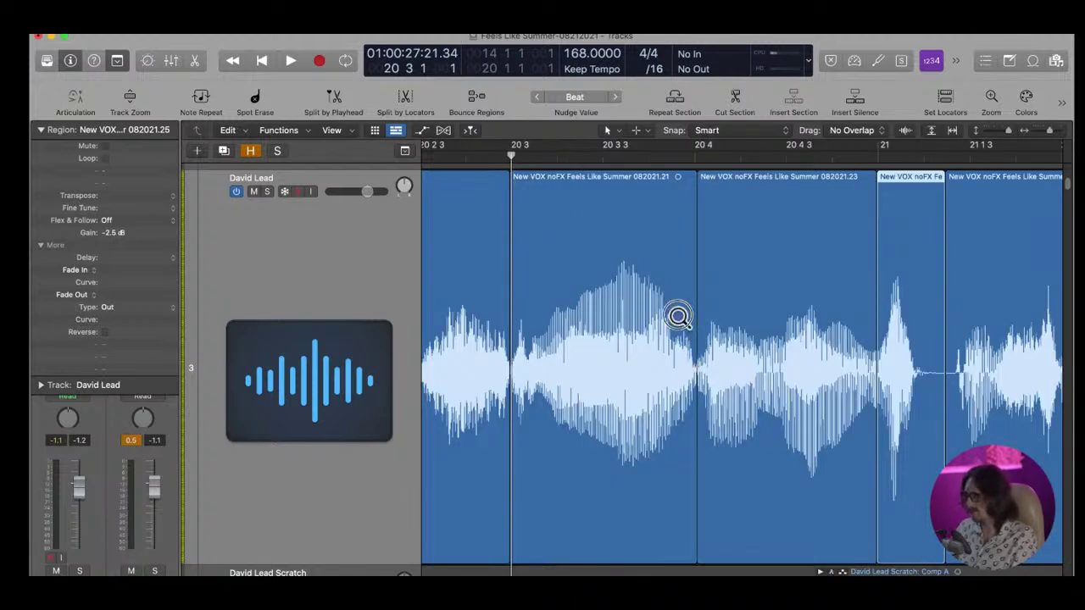
left_click_drag(678, 325, 742, 443)
left_click(652, 382)
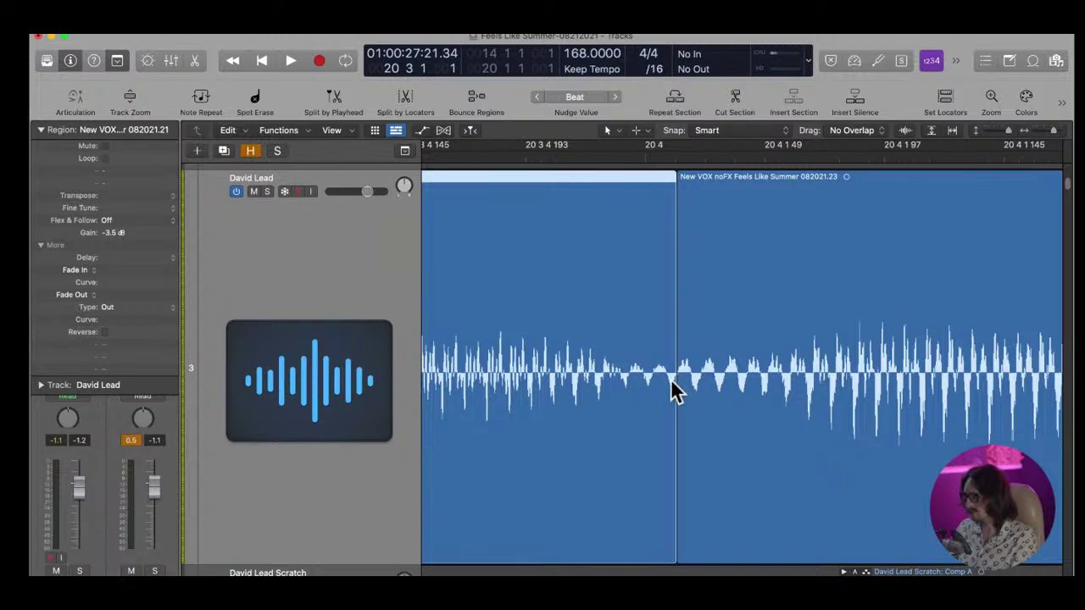
left_click(716, 399, "ctrl+alt")
Crossfade the split at bar 20, beat 3 with an equal-power fade of 3 and curve -8
left_click_drag(509, 344, 594, 411)
left_click_drag(575, 332, 684, 429)
left_click(581, 399, "ctrl+alt")
left_click_drag(545, 326, 638, 416)
left_click(658, 398, "ctrl+alt")
left_click(661, 396, "ctrl+alt")
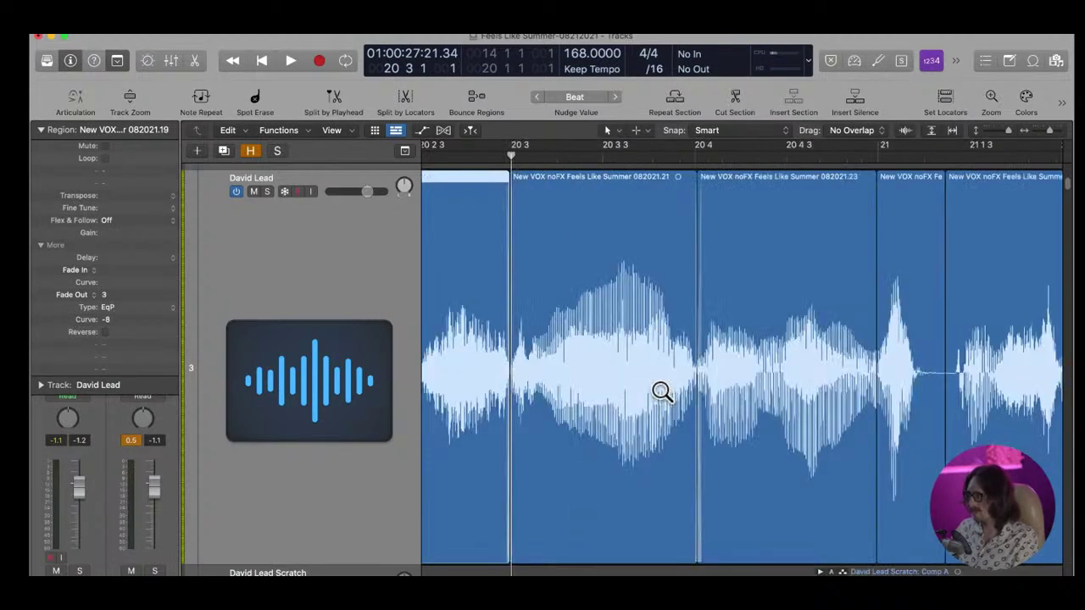
left_click(661, 390, "ctrl+alt")
Crossfade both edges of the short bar 21 region with equal-power fades of 5 (curve -21) and 46 (curve -3)
left_click(690, 368, "ctrl+alt")
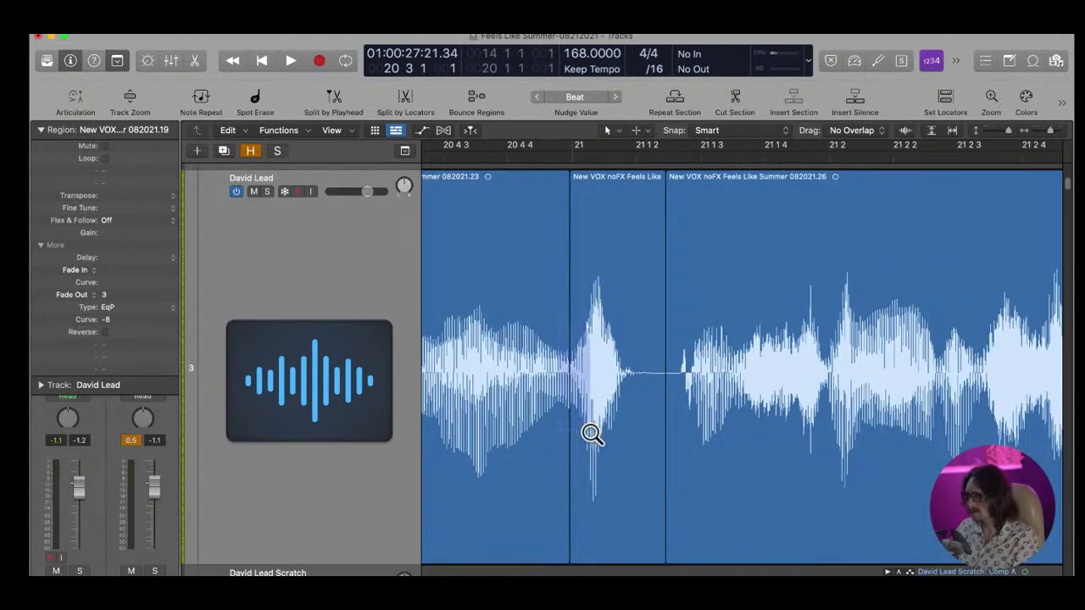
left_click(590, 432, "ctrl+alt")
left_click_drag(619, 392, 695, 395)
left_click(695, 395, "ctrl+alt")
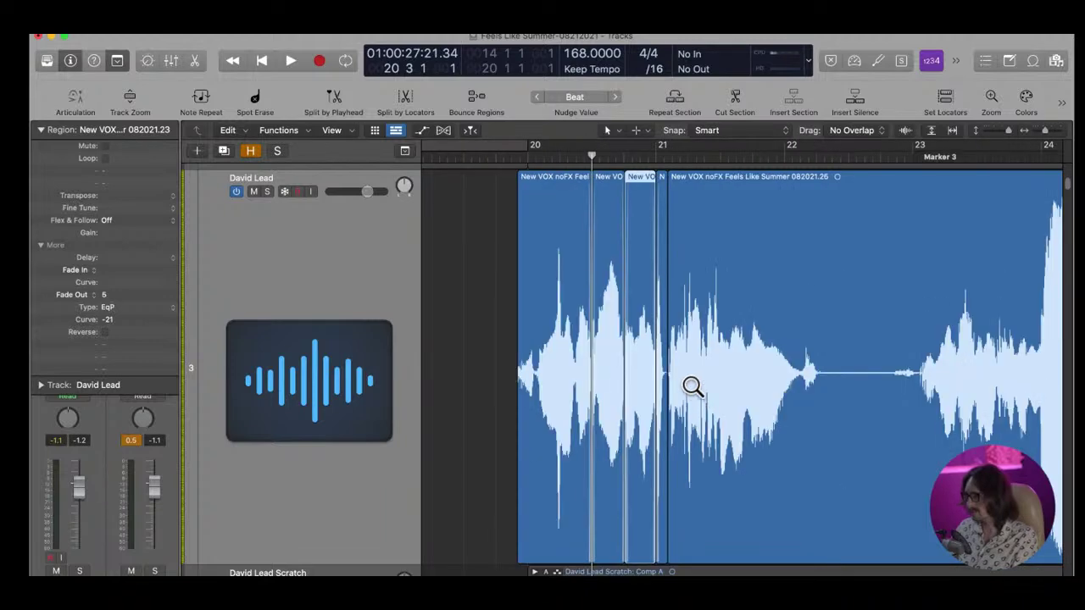
left_click_drag(649, 314, 685, 399)
left_click_drag(569, 373, 593, 395)
left_click(594, 395, "ctrl+alt")
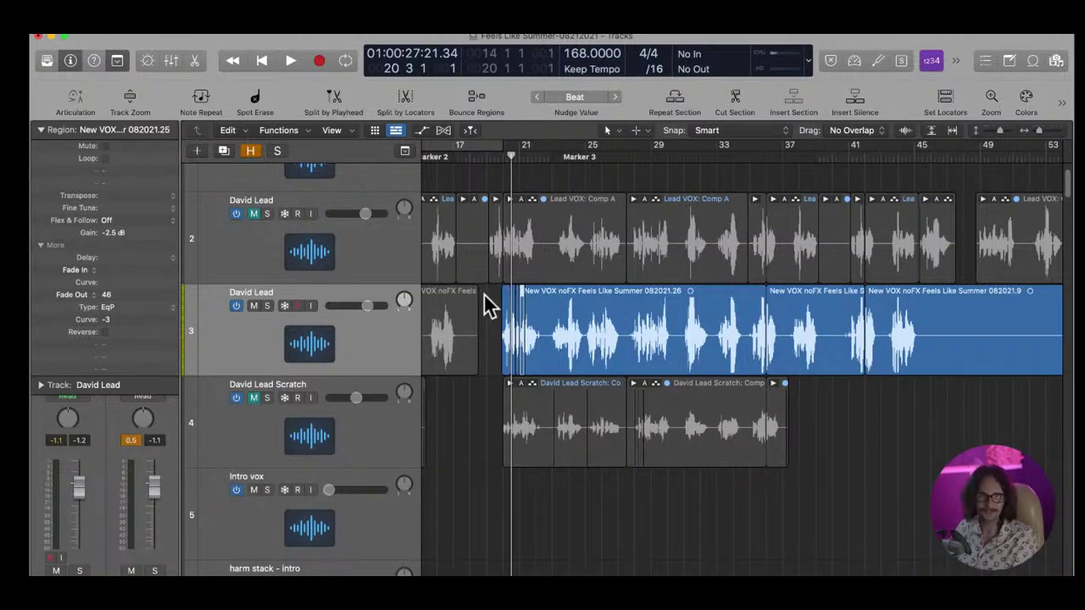
Split the lead vocal on either side of the loud peak at bar 24, just before the bar and just before beat 2
mouse_move(525, 332)
left_mouse_down()
mouse_move(576, 339)
mouse_move(618, 399)
left_mouse_up()
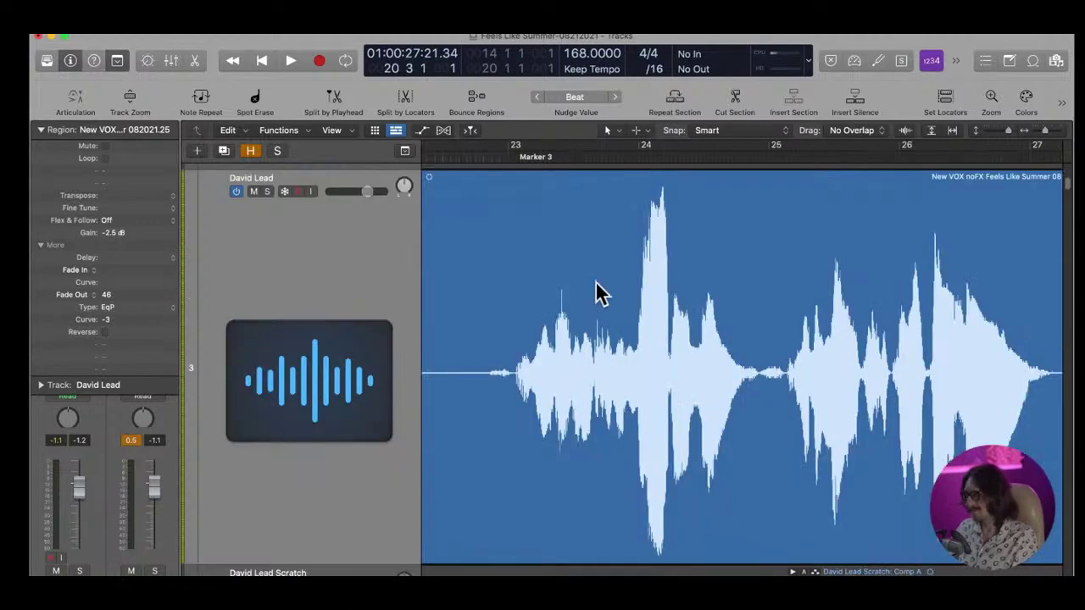
left_click_drag(600, 295, 743, 512)
left_click_drag(545, 302, 596, 413)
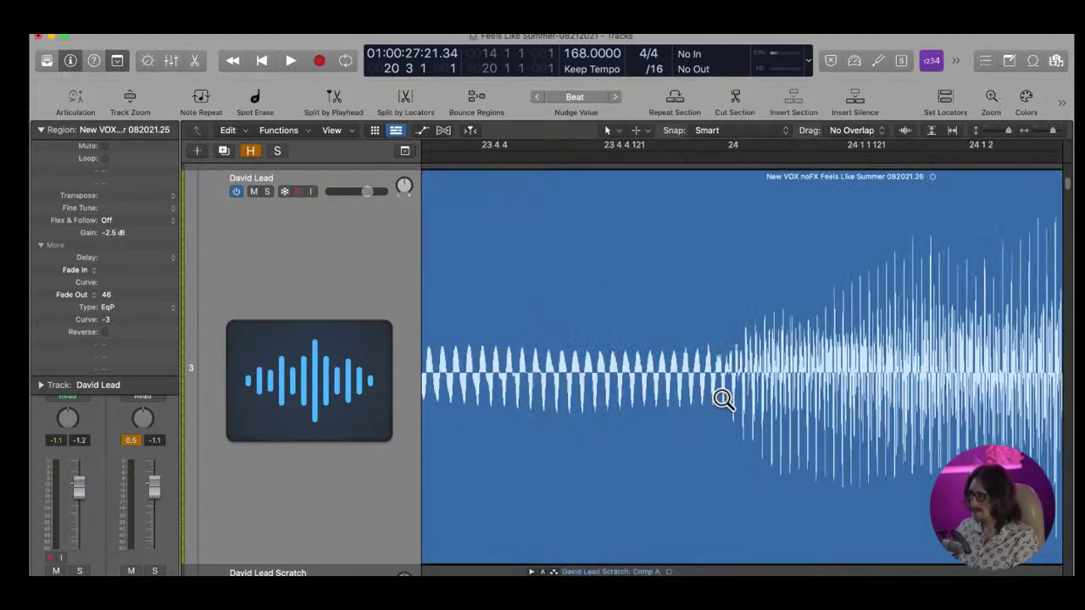
left_click(710, 383)
left_click_drag(649, 327, 710, 452)
left_click(557, 322)
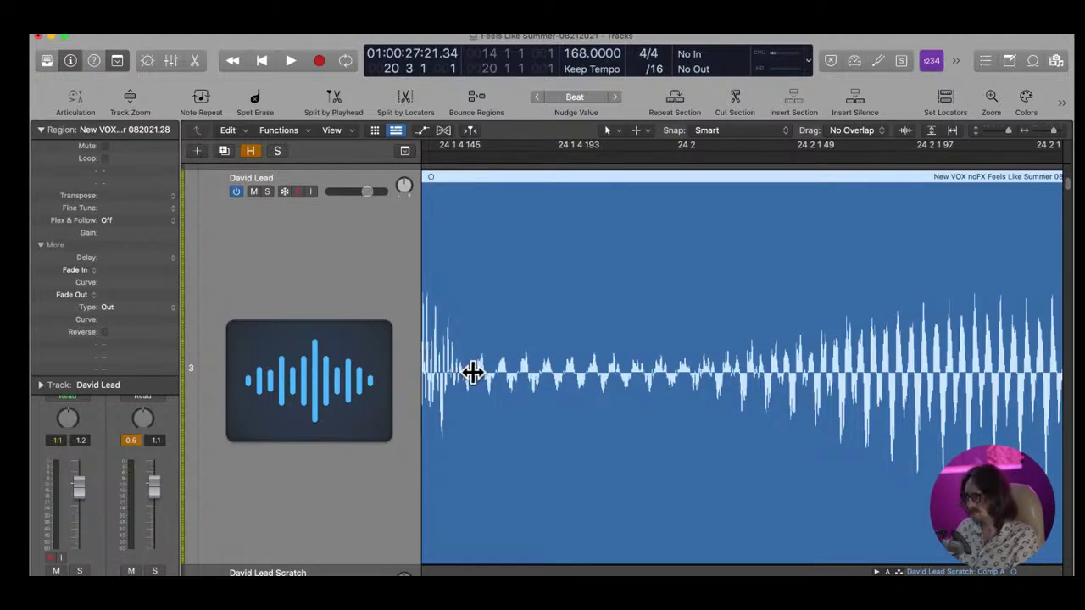
double_click(473, 373, "super")
left_click(565, 398, "ctrl+alt")
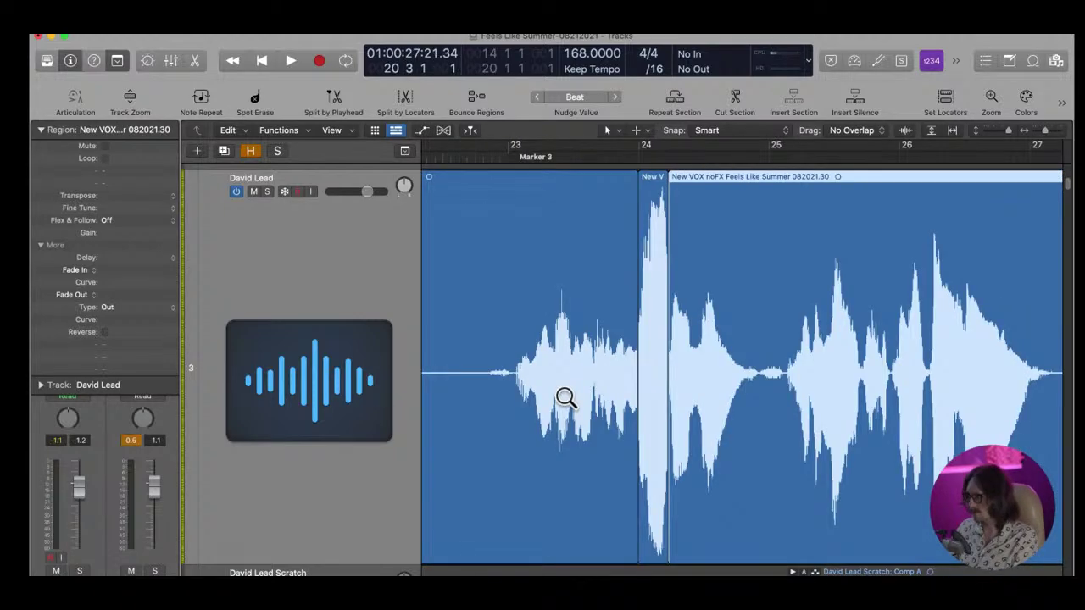
Set the gain of the isolated bar 24 peak region to -4.0 dB
left_click(645, 380)
key("ctrl+shift+Down")
key("ctrl+shift+Down")
key("ctrl+shift+Down")
key("ctrl+shift+Down")
key("ctrl+shift+Down")
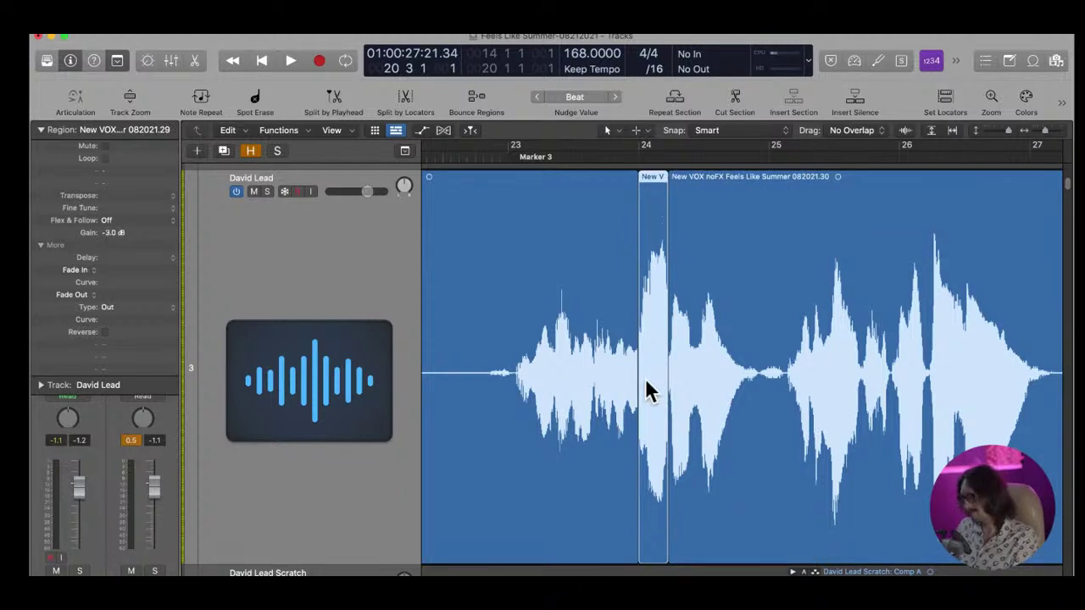
left_click(607, 342, "ctrl+alt")
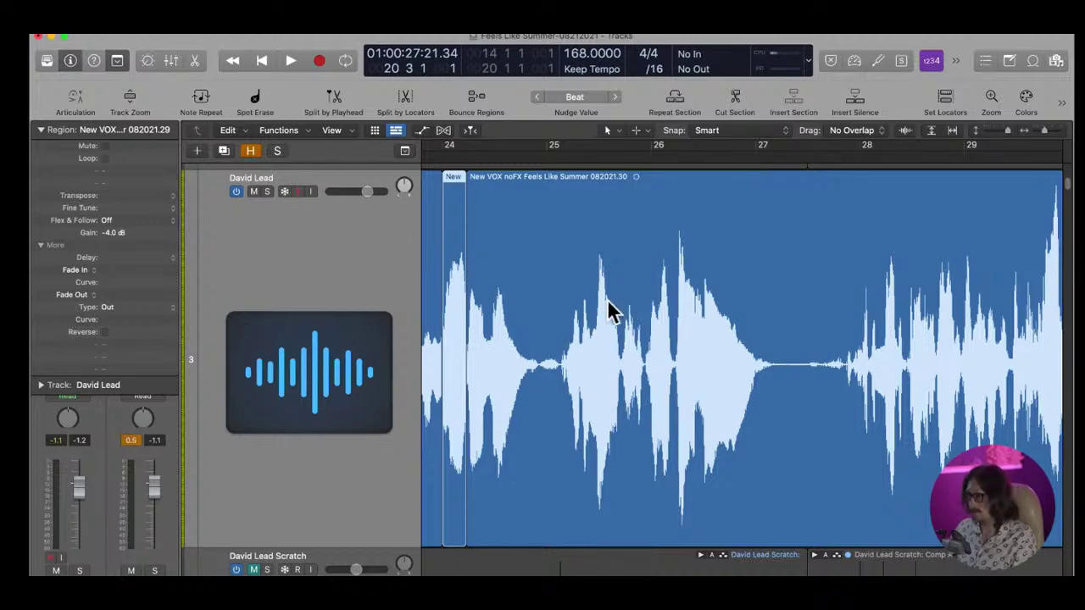
Split the lead vocal in bar 25 right before the phrase that starts ahead of beat 2
scroll(581, 367, "up", 3)
left_click_drag(627, 309, 704, 515)
left_click(650, 393, "ctrl+alt")
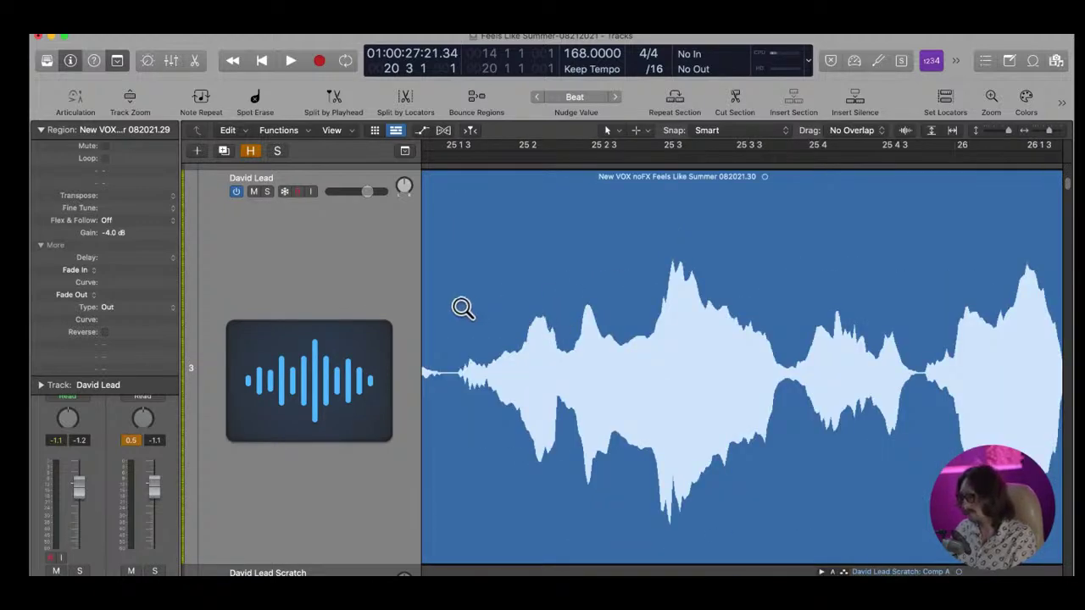
double_click(455, 388)
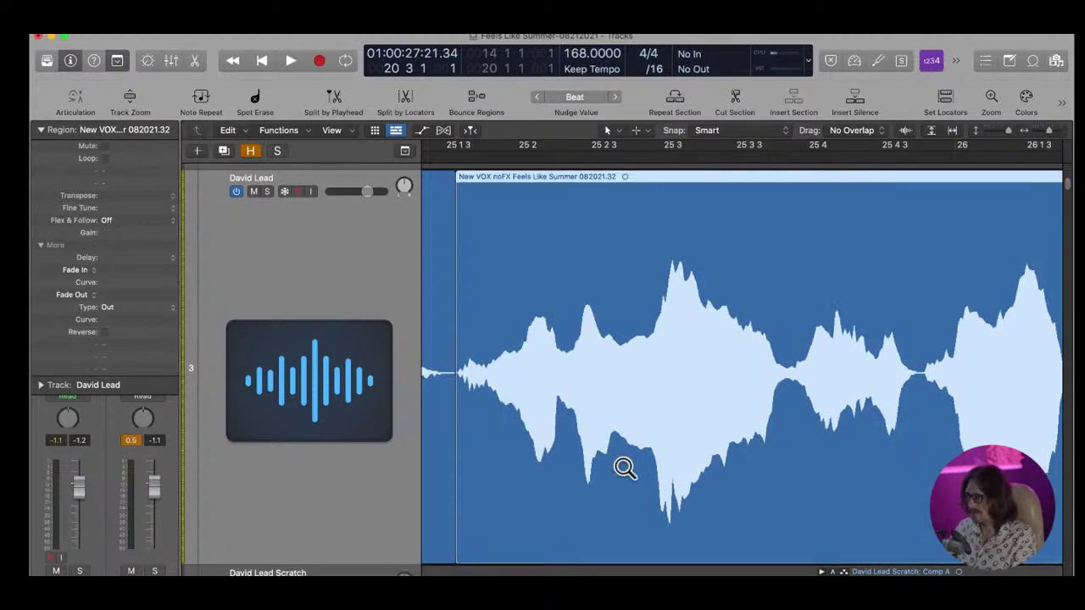
Split the bar 25 phrase at the dip just before beat 4 and set the isolated region's gain to -2.0 dB
left_click_drag(734, 329, 835, 478)
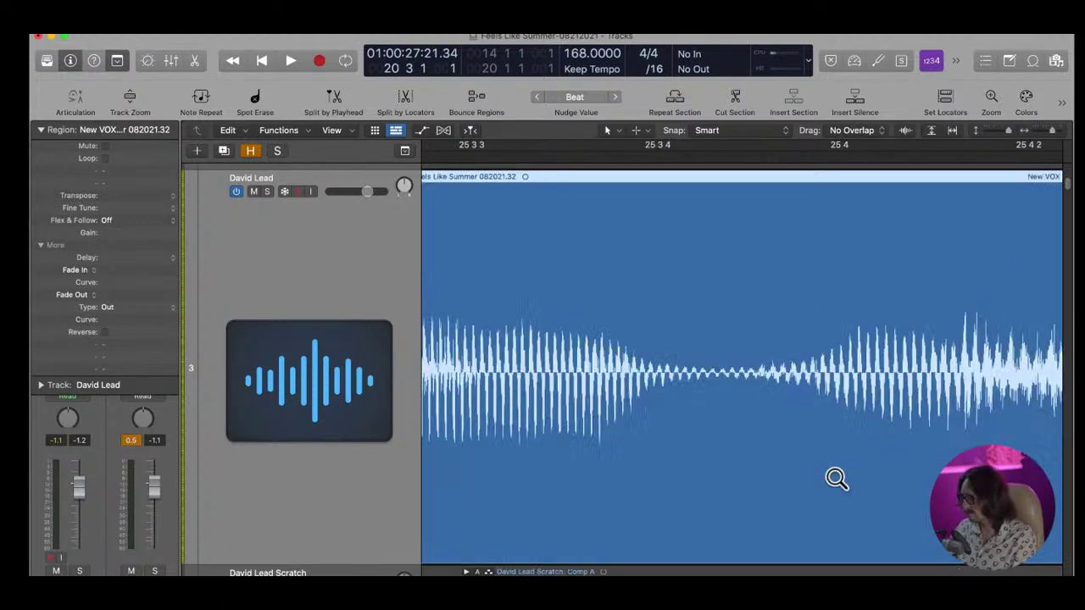
left_click(713, 383)
left_click(710, 383, "ctrl+alt")
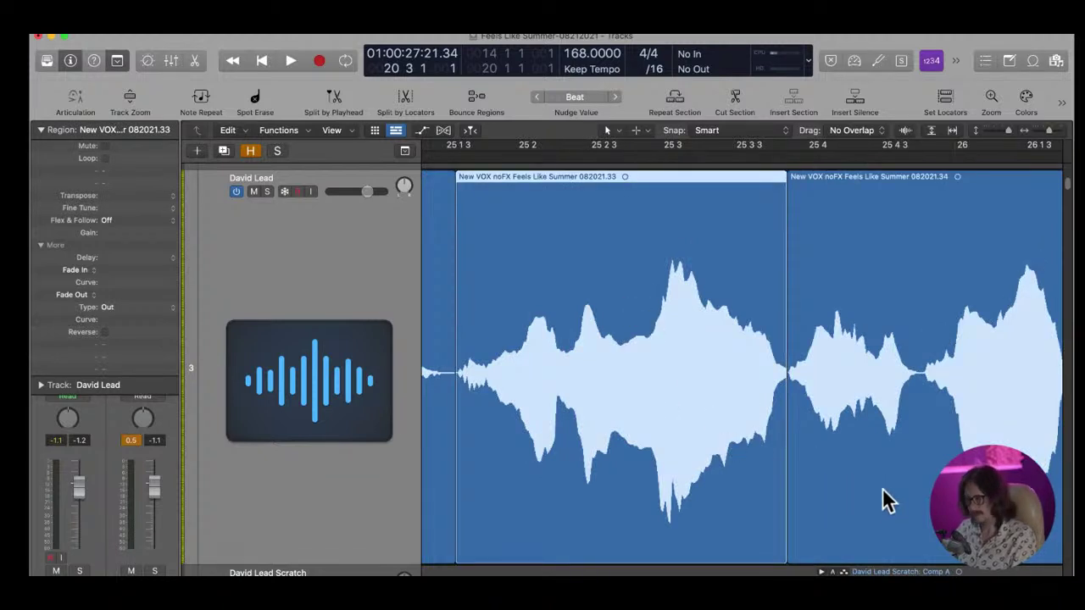
left_click_drag(631, 411, 631, 411)
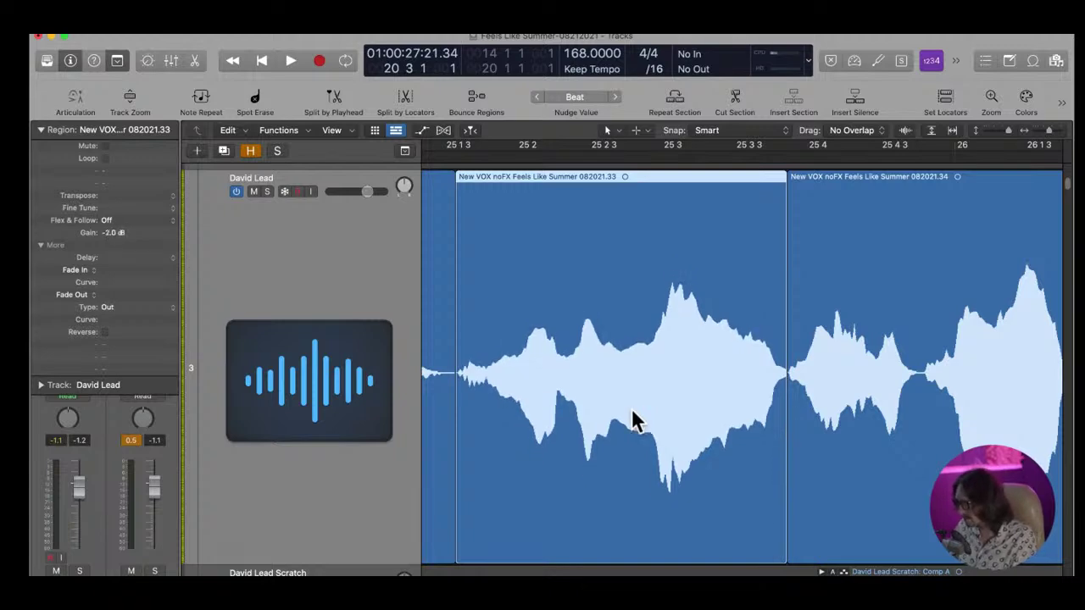
Split the lead vocal at the quiet gap in bar 26 just before beat 2
left_click(631, 393, "ctrl+alt")
left_click(668, 318, "ctrl+alt")
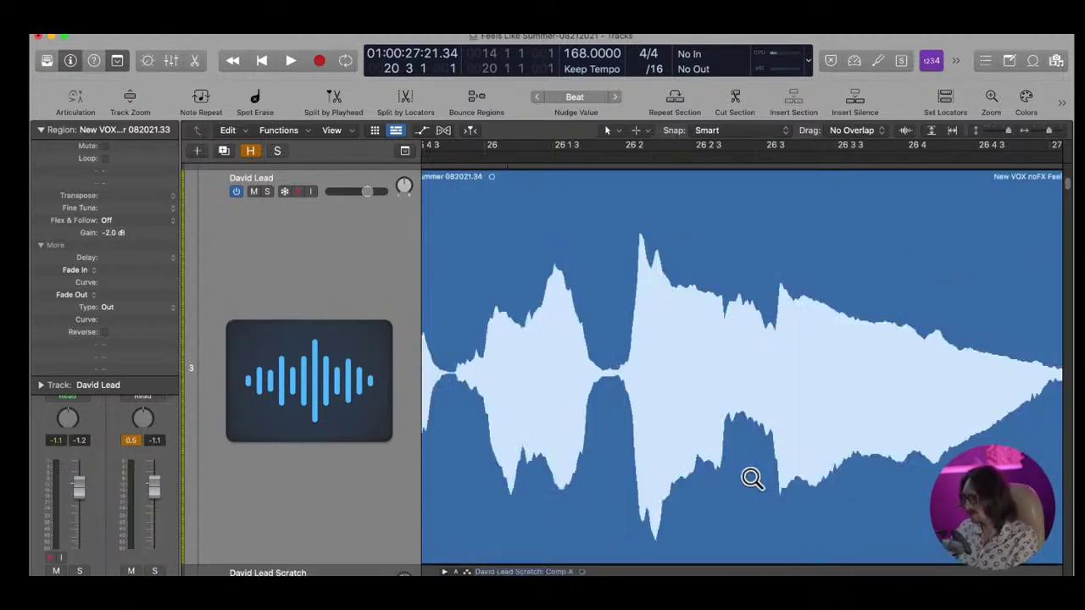
left_click_drag(625, 339, 700, 429)
left_click(528, 380, "ctrl+alt")
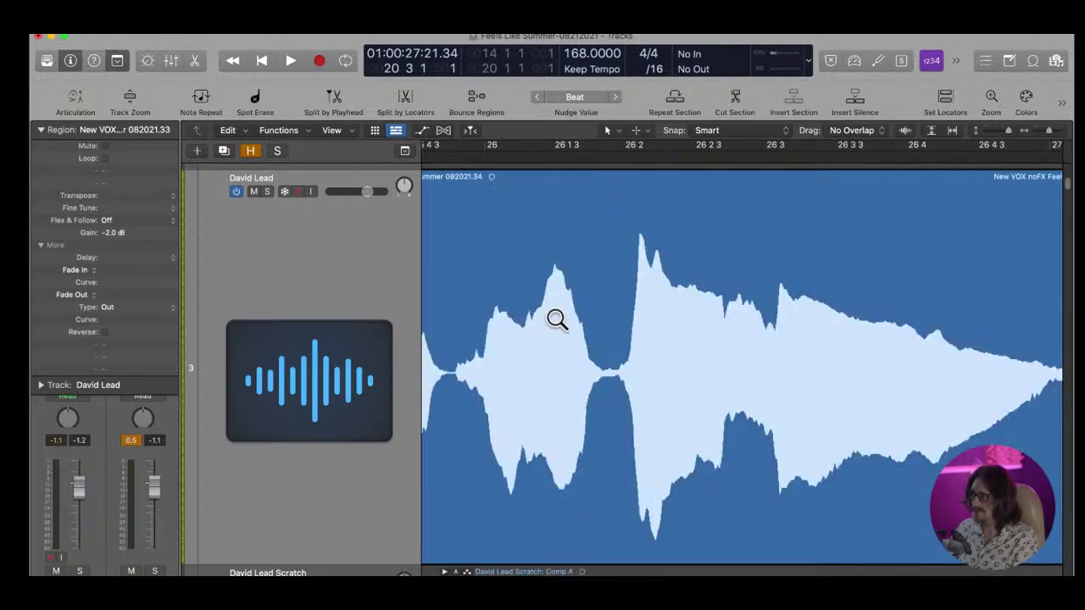
left_click_drag(542, 312, 662, 448)
left_click(769, 378)
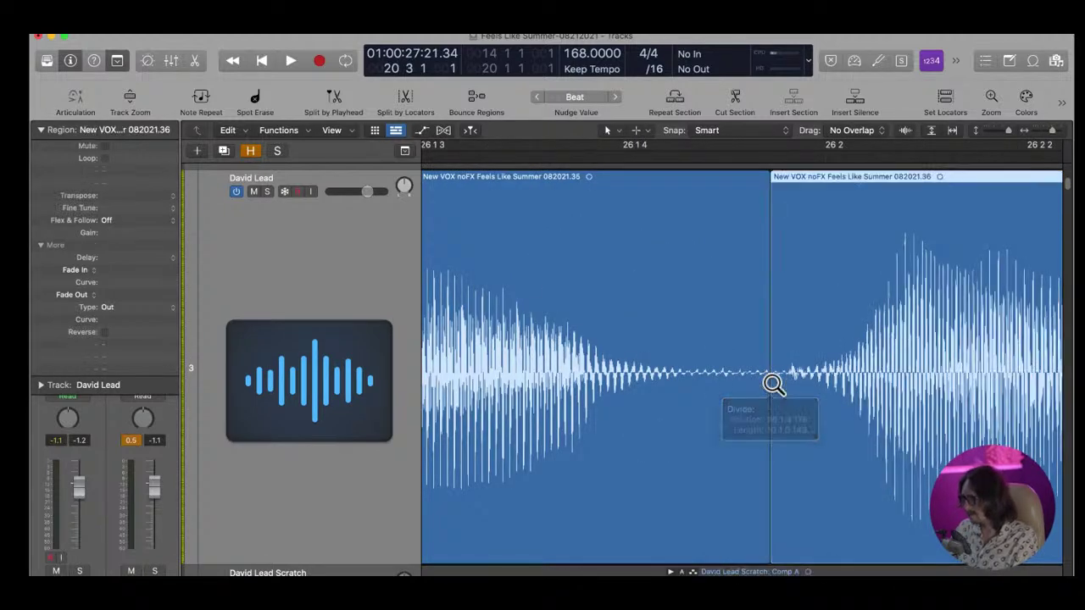
Split the lead vocal in the silence early in bar 27, after the phrase that starts at bar 26 beat 2
left_click(691, 337, "ctrl+alt")
left_click_drag(691, 338, 828, 486)
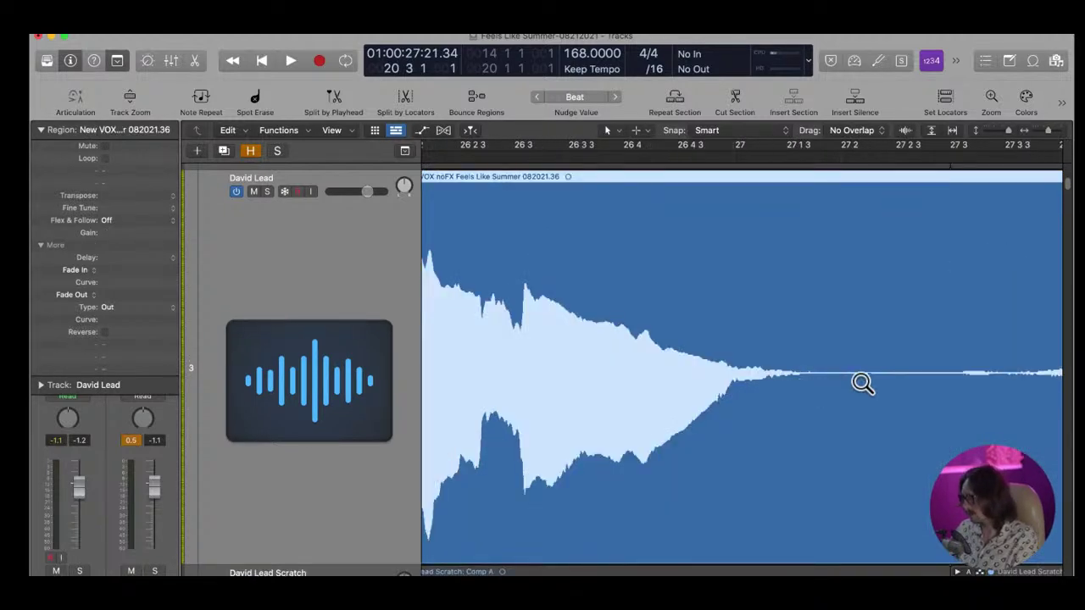
left_click(818, 387)
left_click(715, 368, "ctrl+alt")
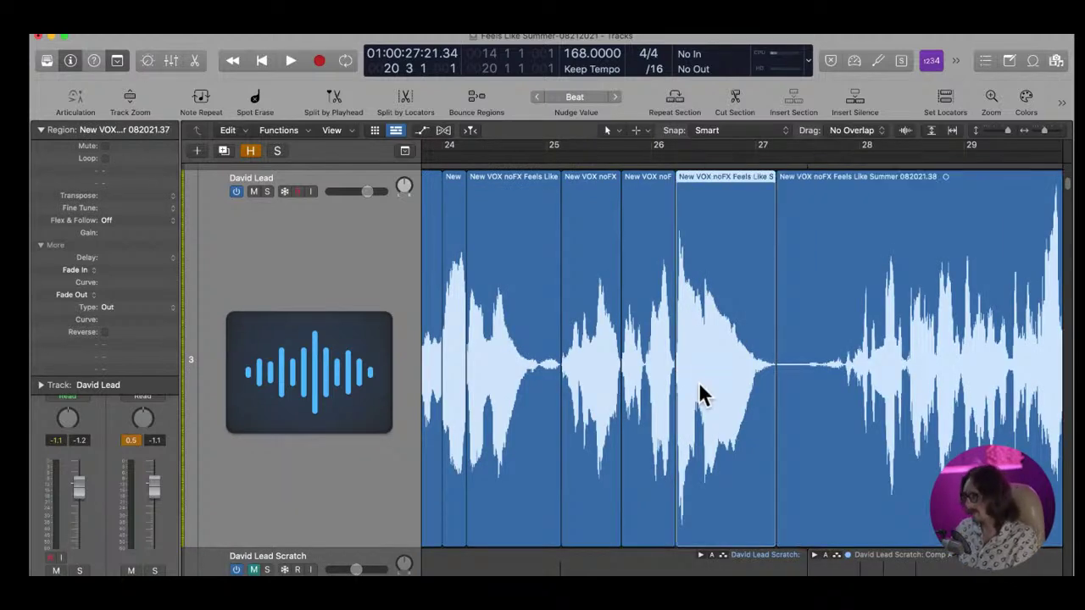
Set the gain of the isolated bar 26 phrase region to -3.0 dB
key("ctrl+shift+minus")
key("ctrl+shift+minus")
key("ctrl+shift+minus")
key("ctrl+shift+minus")
key("ctrl+shift+minus")
key("ctrl+shift+minus")
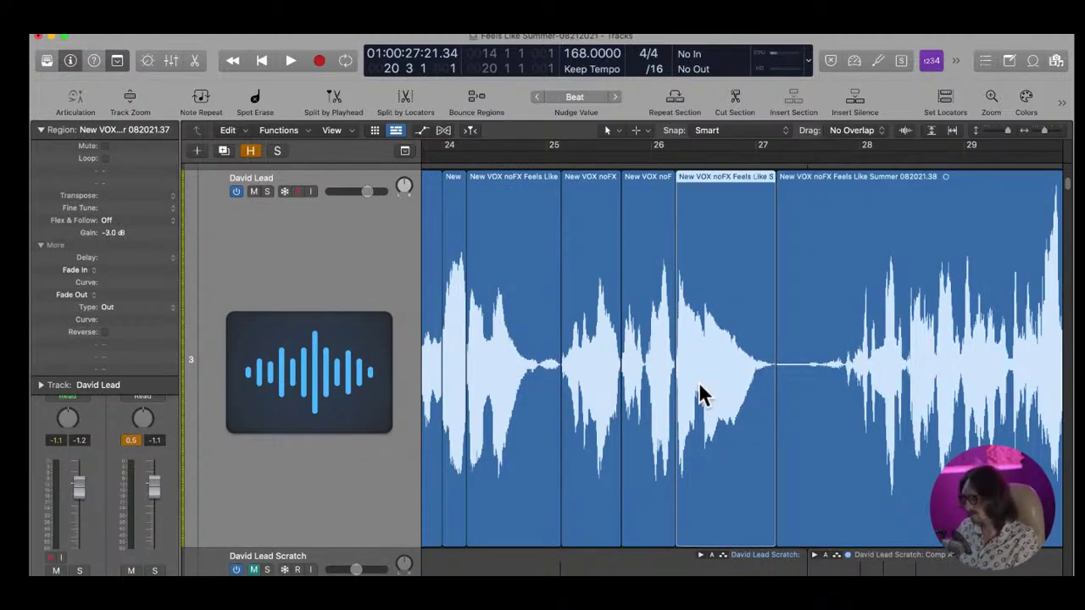
Crossfade the edit early in bar 27 with an EqP fade of 264 and a curve of -22
scroll(721, 346, "right", 5)
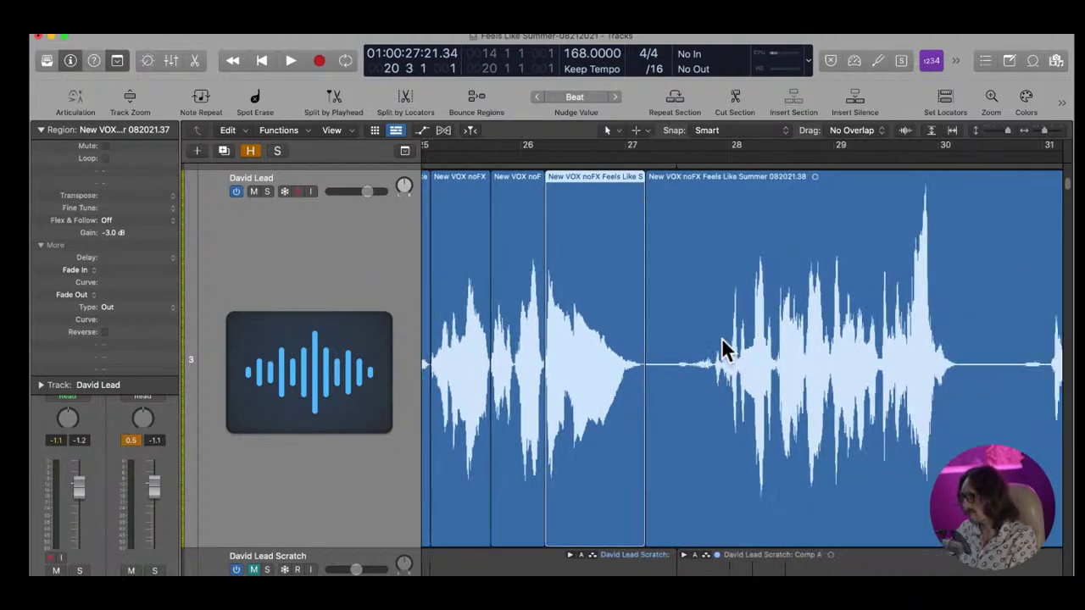
left_click(569, 347, "ctrl+alt")
left_click_drag(574, 404, 678, 405)
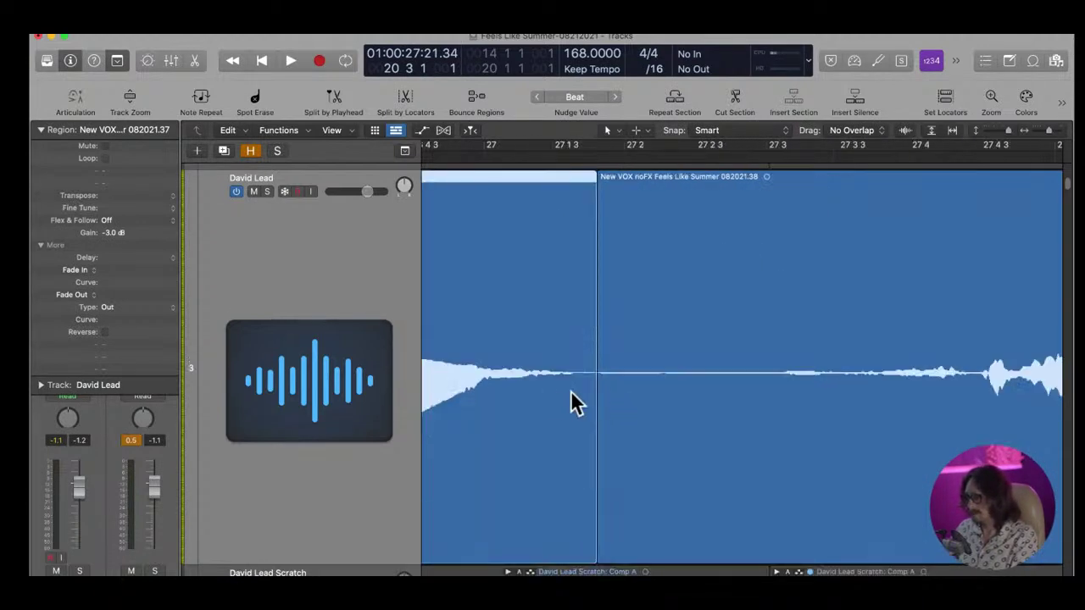
left_click(679, 405, "ctrl+alt")
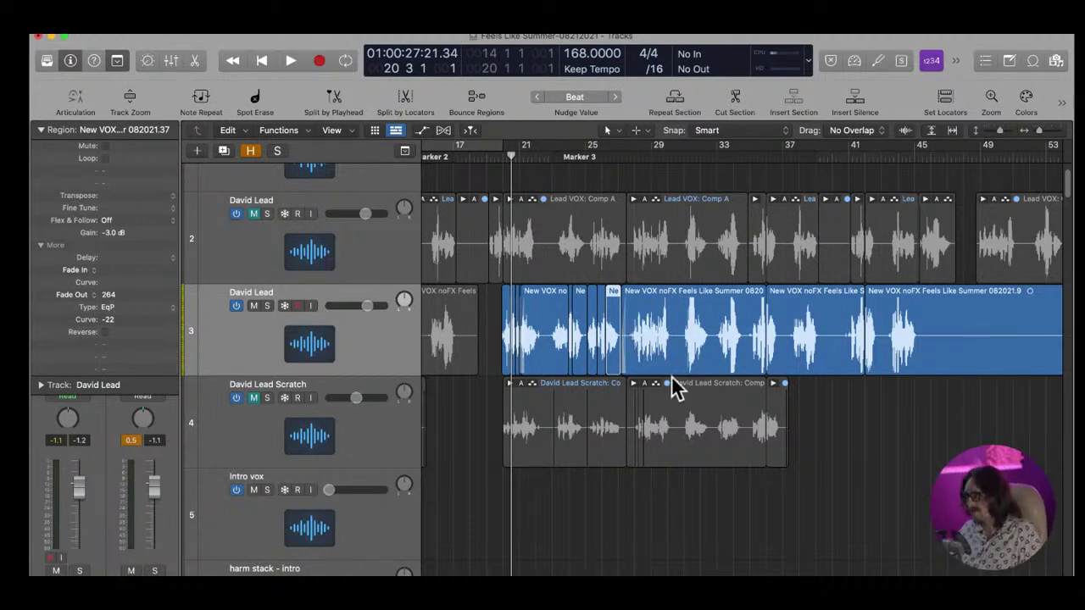
Isolate the loud peak at bar 29 beat 4 by splitting the lead vocal just before it and in the silence early in bar 30
left_click(674, 335)
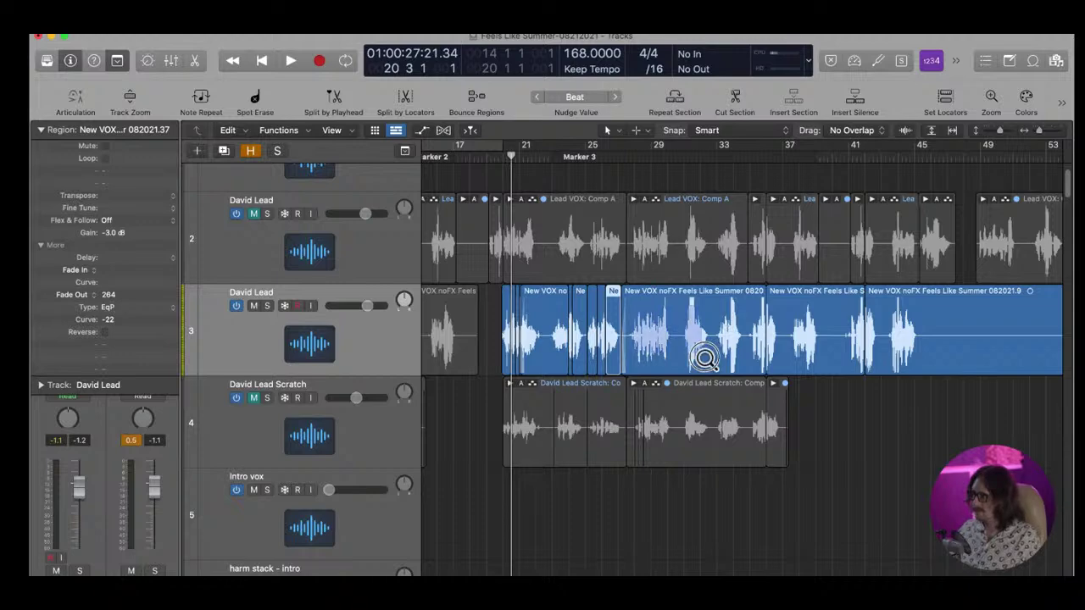
left_click_drag(648, 288, 726, 435)
left_click_drag(563, 292, 679, 447)
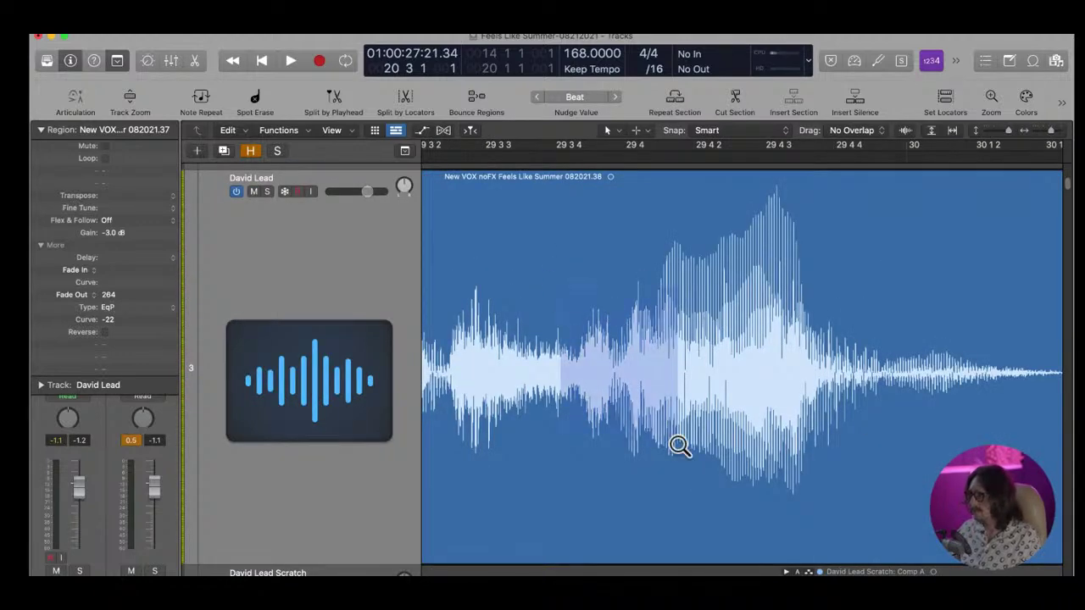
left_click_drag(673, 305, 711, 394)
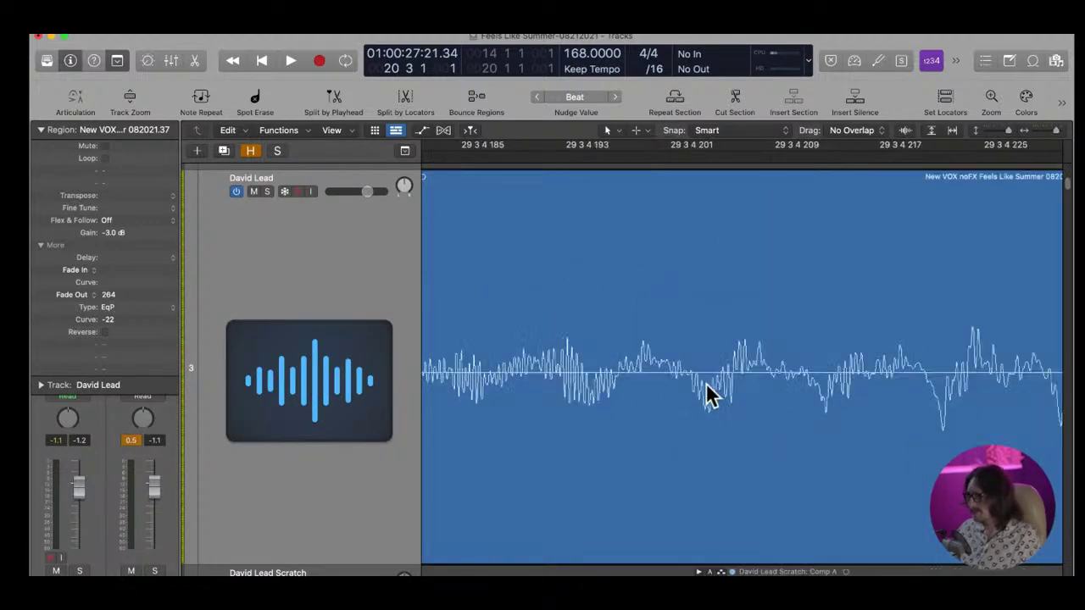
left_click(689, 386)
left_click_drag(665, 288, 717, 360)
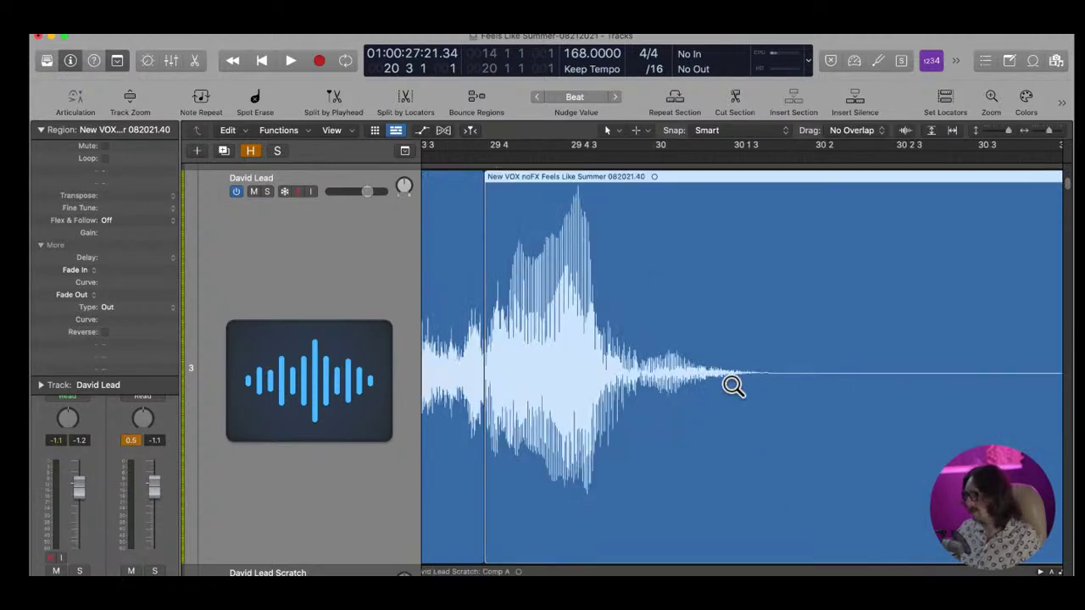
left_click(784, 379)
left_click(644, 376)
left_click(692, 379)
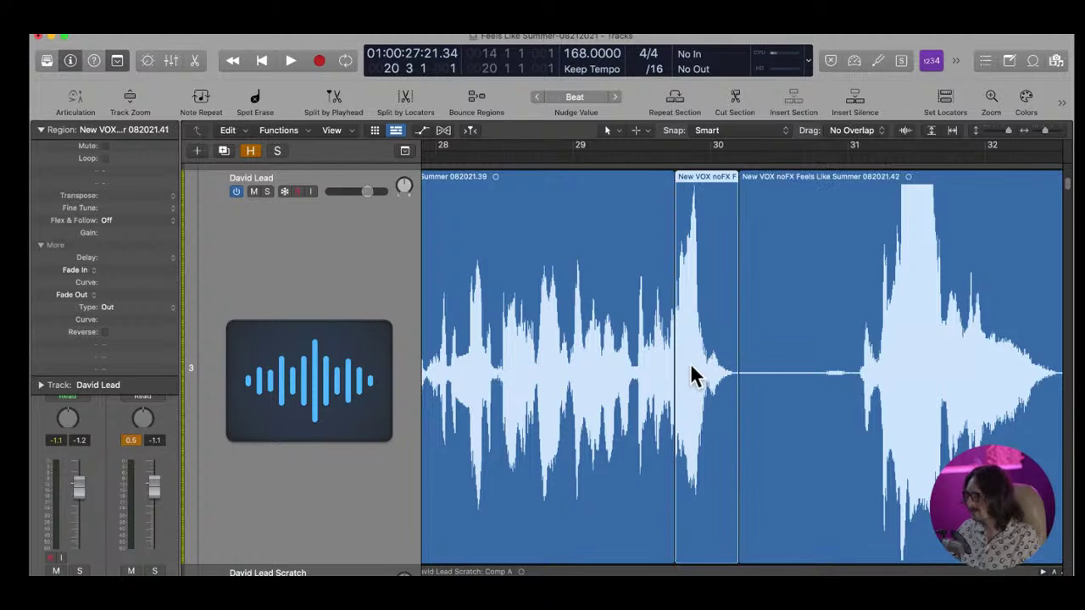
Set the gain of the isolated bar 29 peak region to -3.5 dB
key("ctrl+shift+minus")
key("ctrl+shift+minus")
key("ctrl+shift+minus")
key("ctrl+shift+minus")
key("ctrl+shift+minus")
key("ctrl+shift+minus")
key("ctrl+shift+minus")
key("ctrl+shift+minus")
key("ctrl+shift+minus")
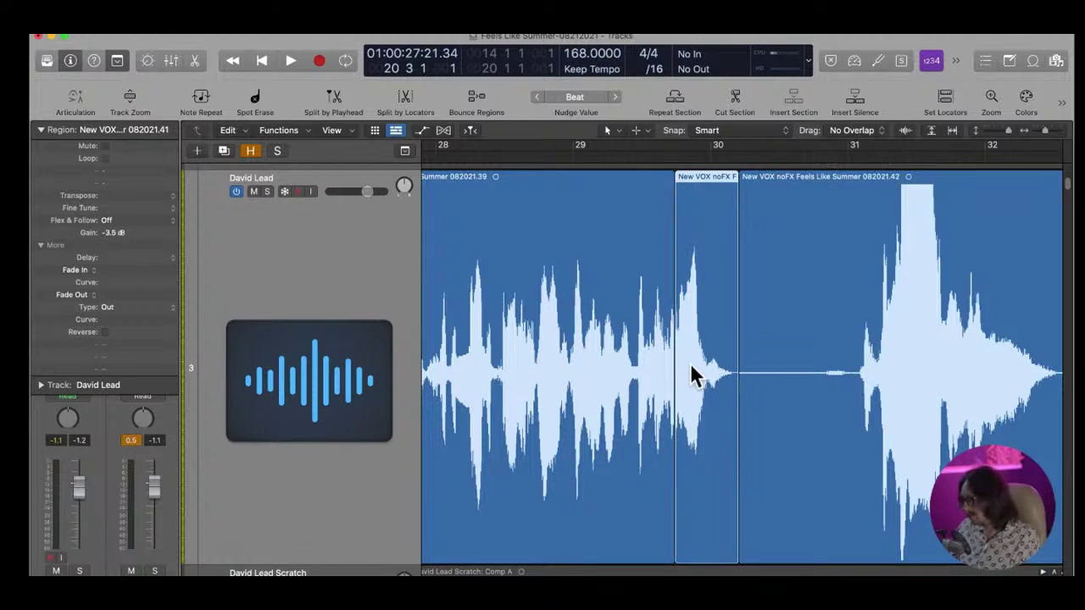
Crossfade the edit just before bar 29 beat 4 with an EqP fade of 1 and a curve of -19
left_click_drag(627, 316, 725, 441)
left_click_drag(597, 322, 708, 439)
left_click_drag(738, 322, 829, 379)
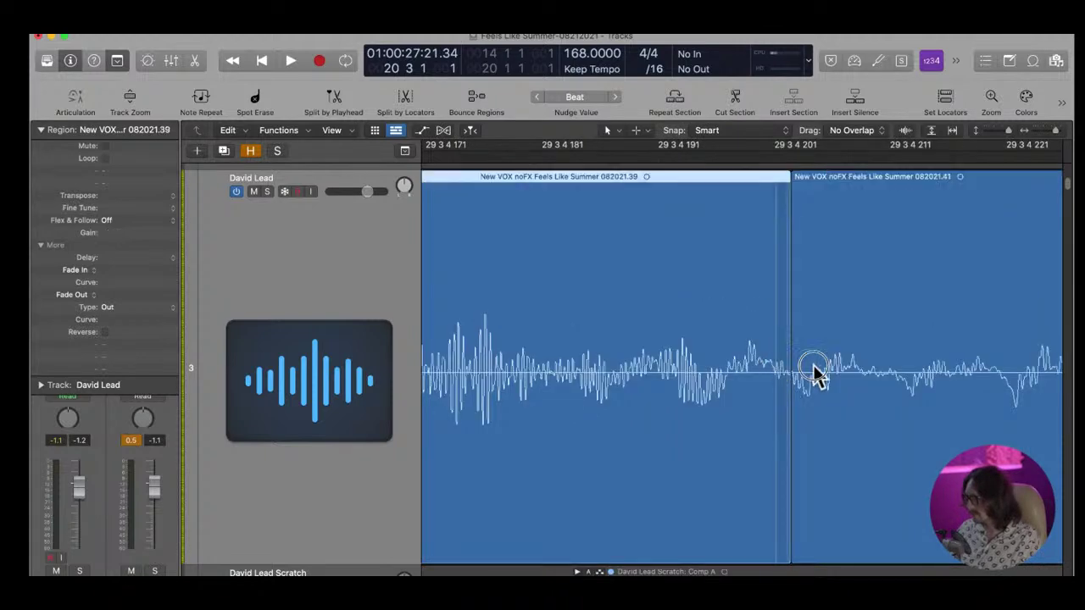
left_click(827, 381)
left_click(811, 376)
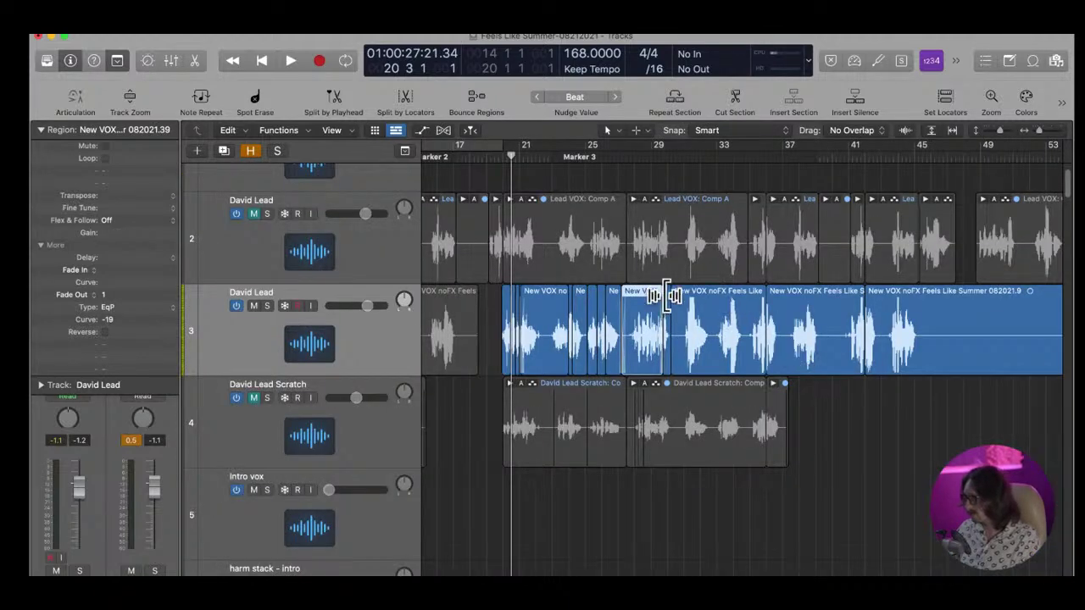
Isolate the loud bar 31 phrase by splitting the lead vocal right before it and in the silence after it in bar 32
left_click_drag(690, 336, 722, 332)
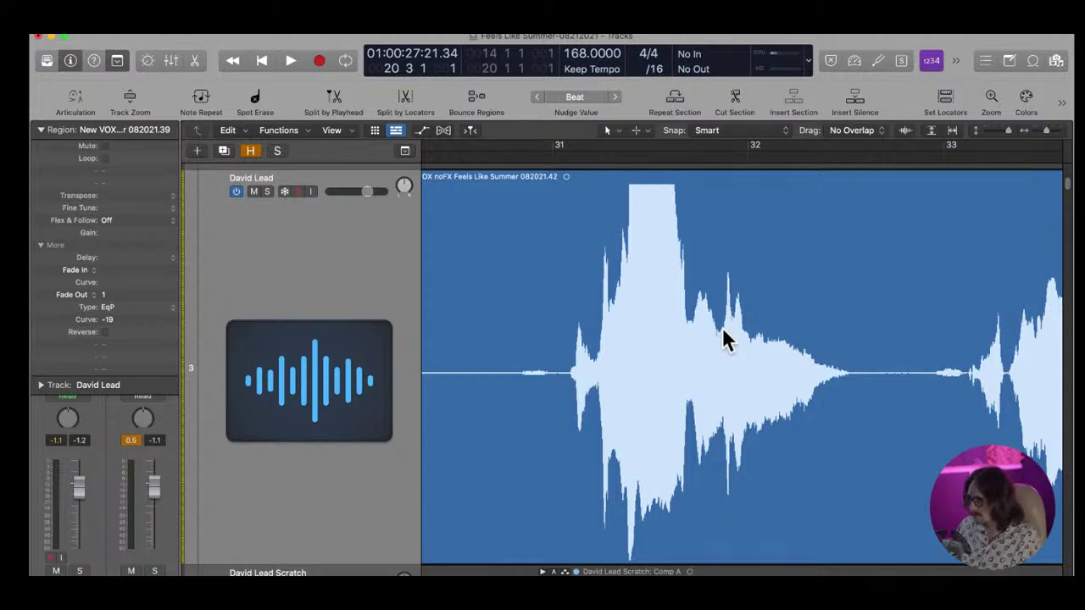
left_click(722, 327)
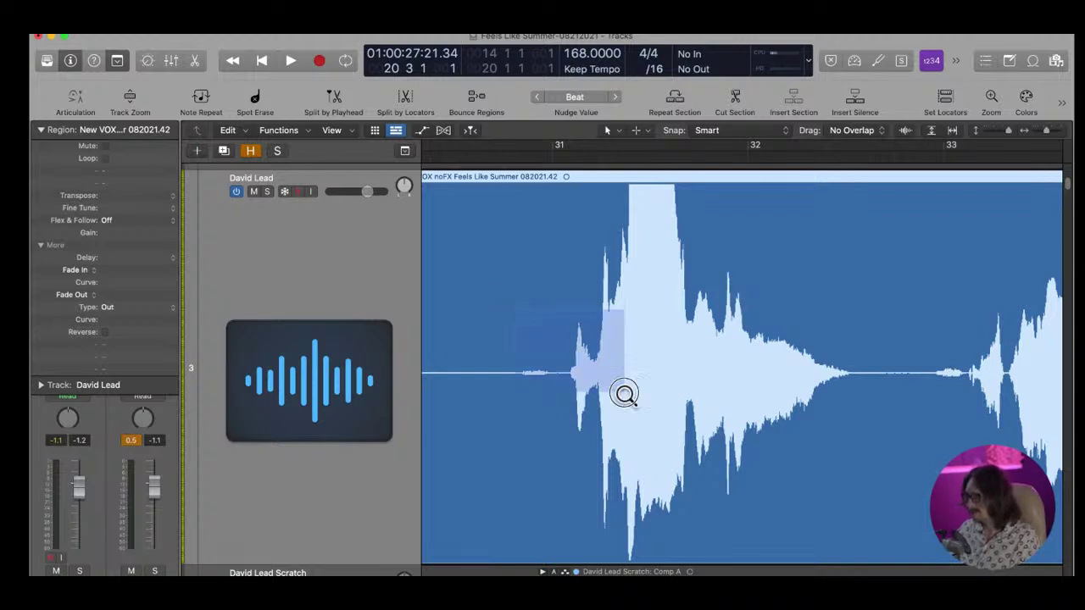
left_click_drag(550, 332, 746, 398)
left_click(687, 337)
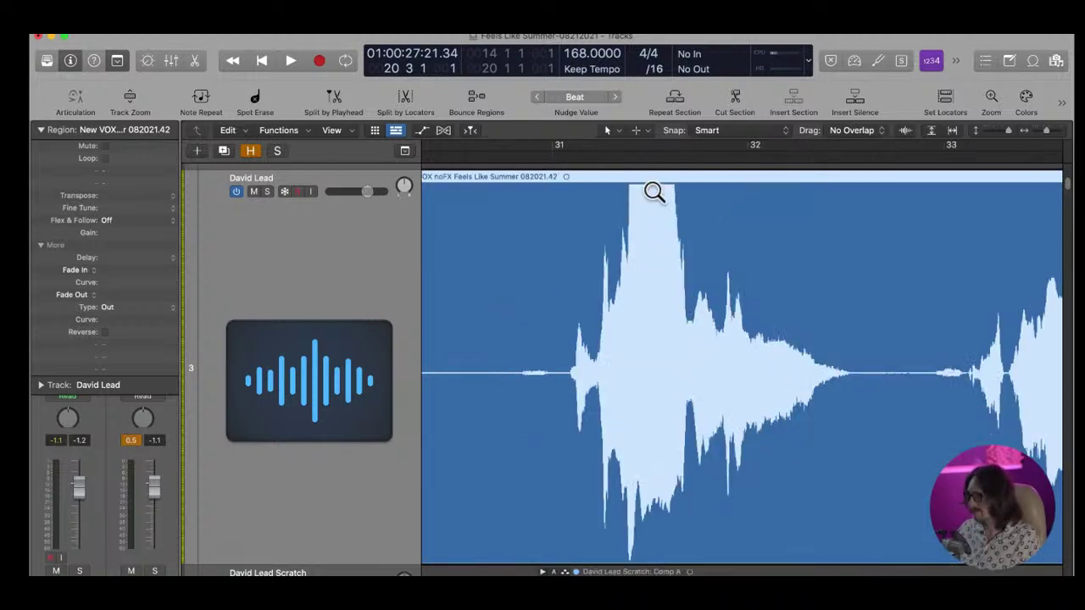
key("super+plus")
key("super+minus")
key("super+minus")
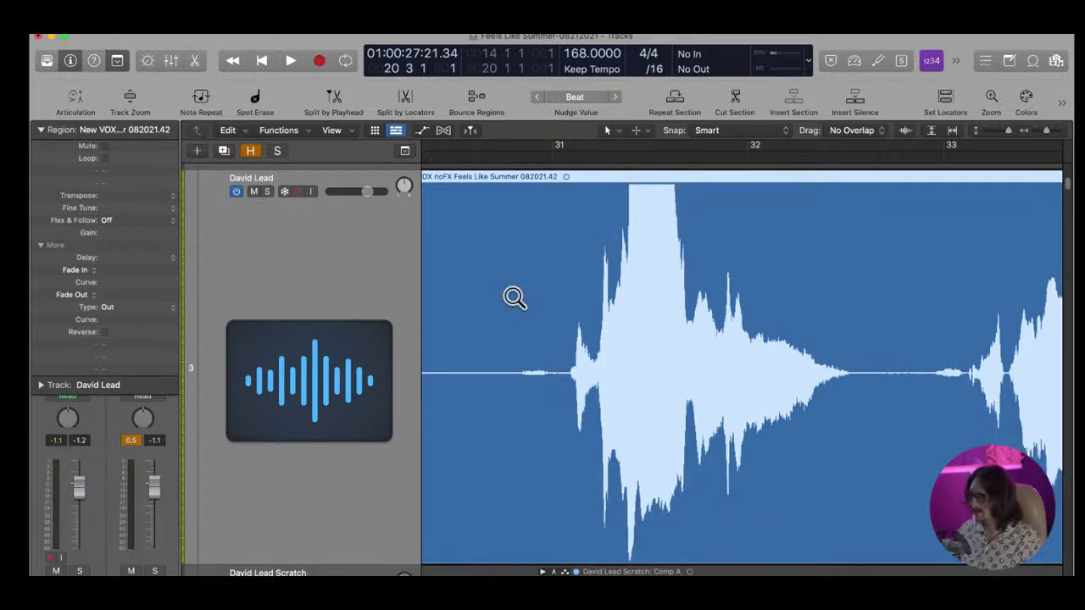
left_click_drag(506, 288, 671, 456)
left_click(670, 399)
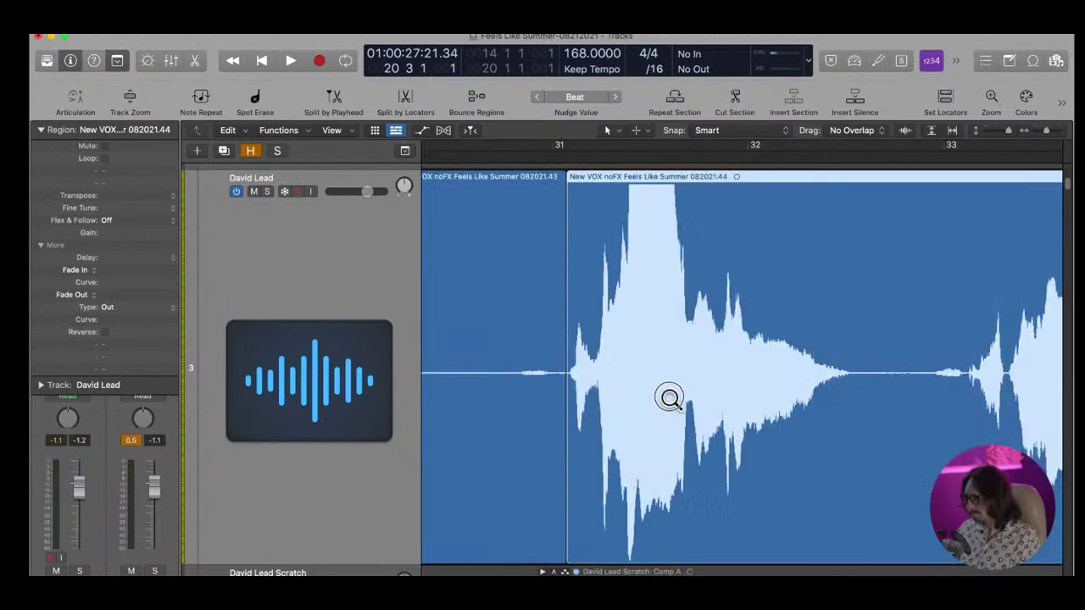
left_click(602, 334)
left_click(730, 353, "ctrl+alt")
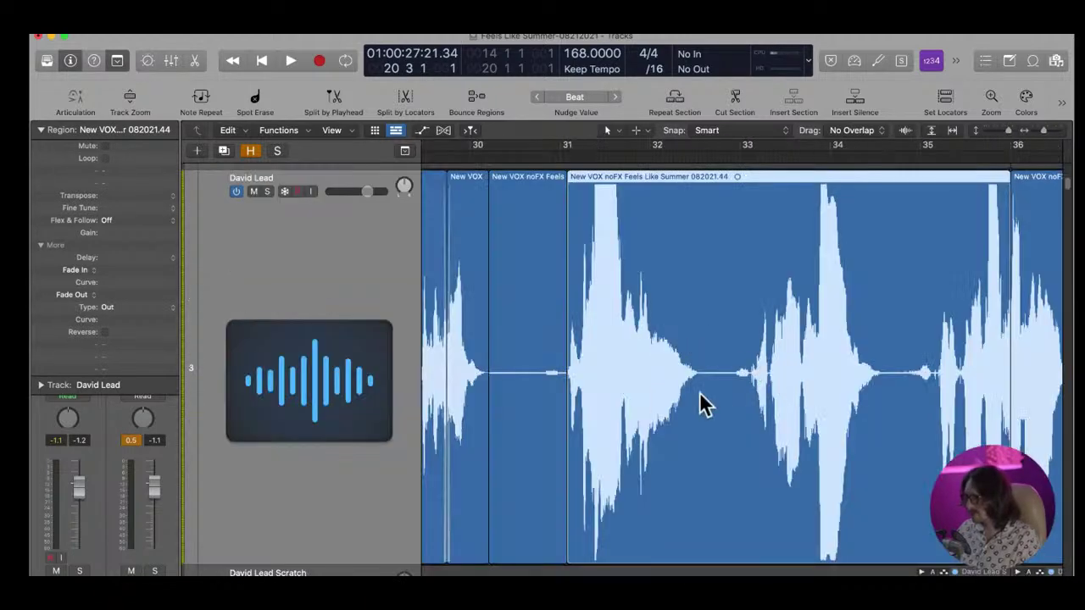
double_click(712, 386)
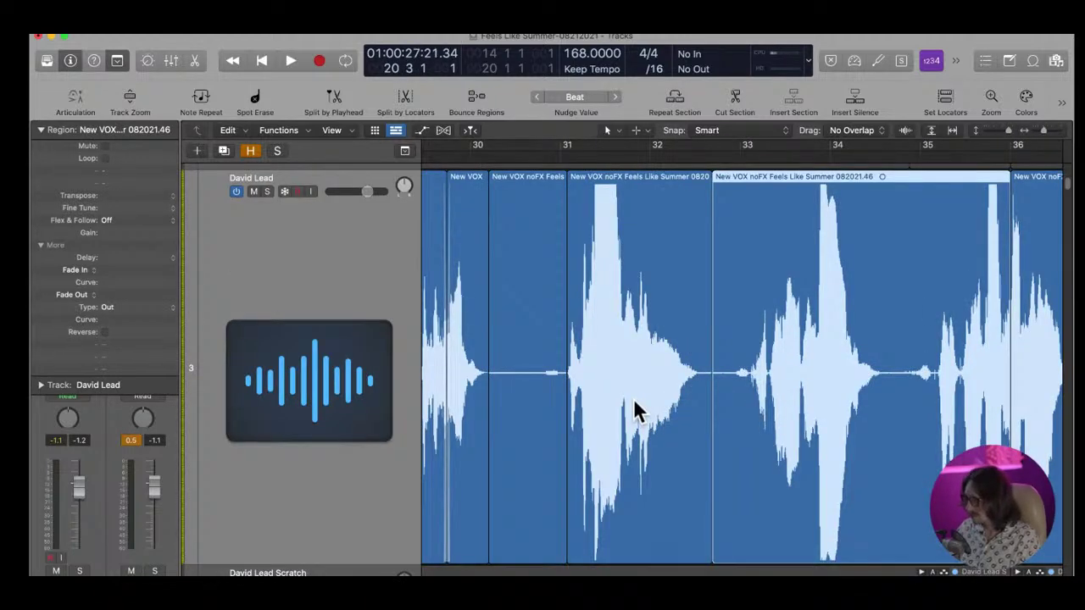
Set the gain of the isolated bar 31 phrase region to -4.0 dB
left_click(633, 399)
key("ctrl+shift+minus")
key("ctrl+shift+minus")
key("ctrl+shift+minus")
key("ctrl+shift+minus")
key("ctrl+shift+minus")
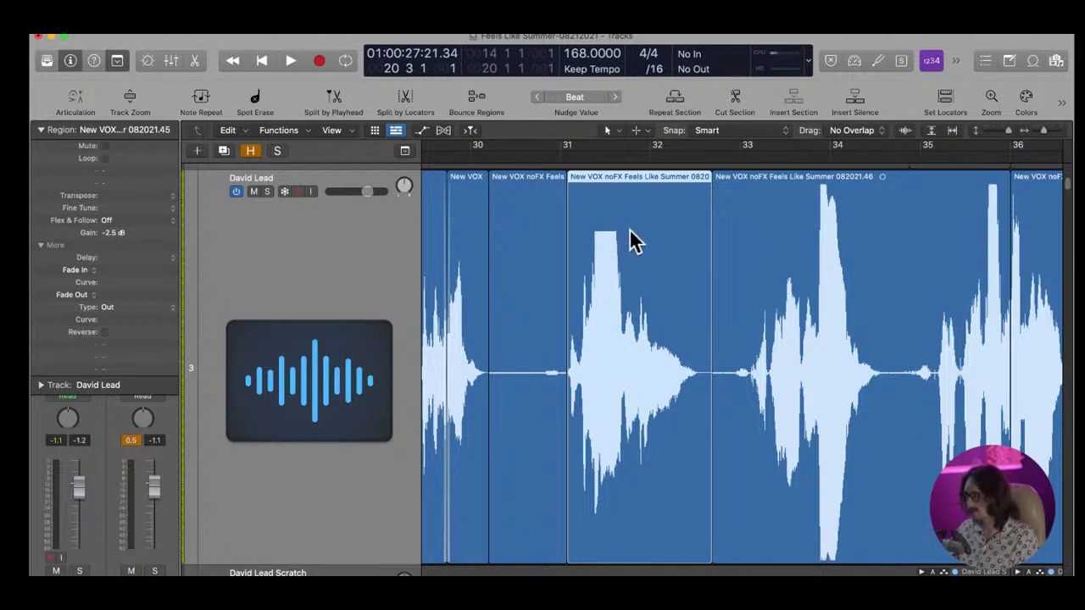
key("ctrl+shift+minus")
key("ctrl+shift+minus")
key("ctrl+shift+minus")
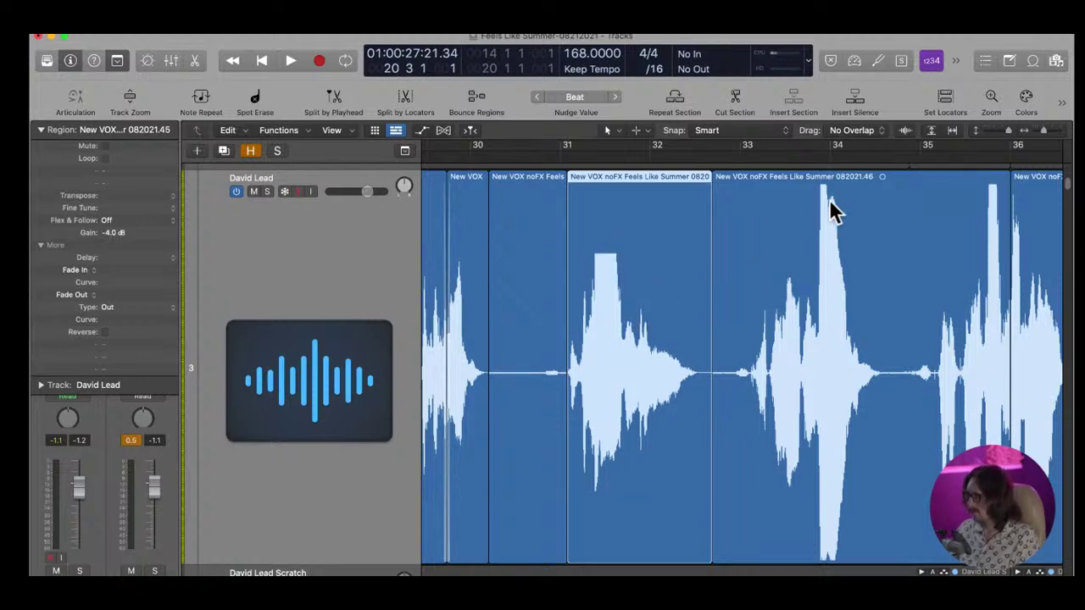
scroll(811, 254, "right", 3)
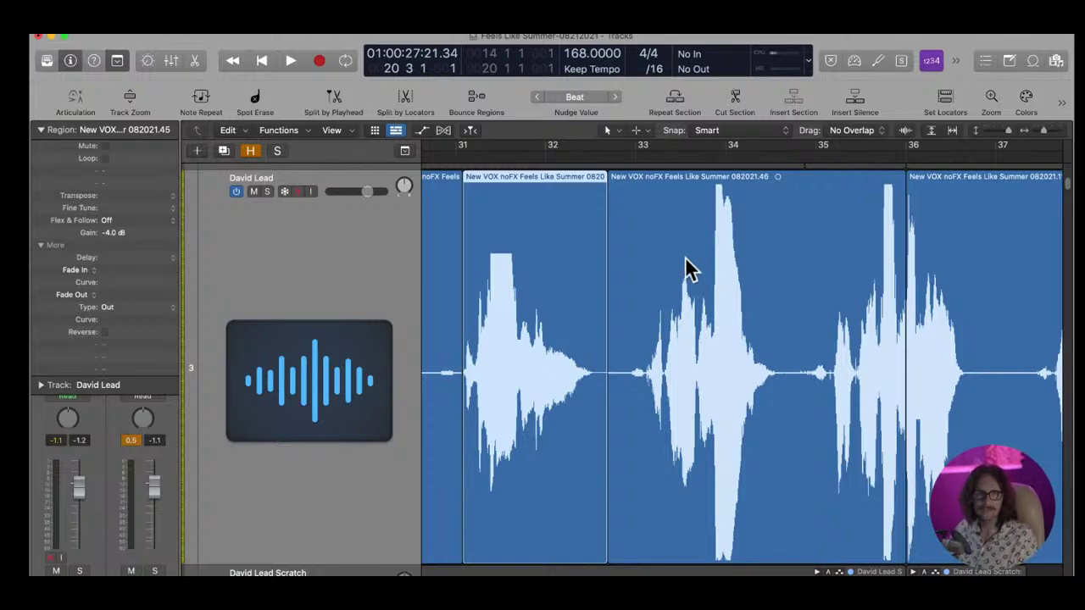
left_click(659, 316, "ctrl+alt")
left_click_drag(569, 263, 649, 354)
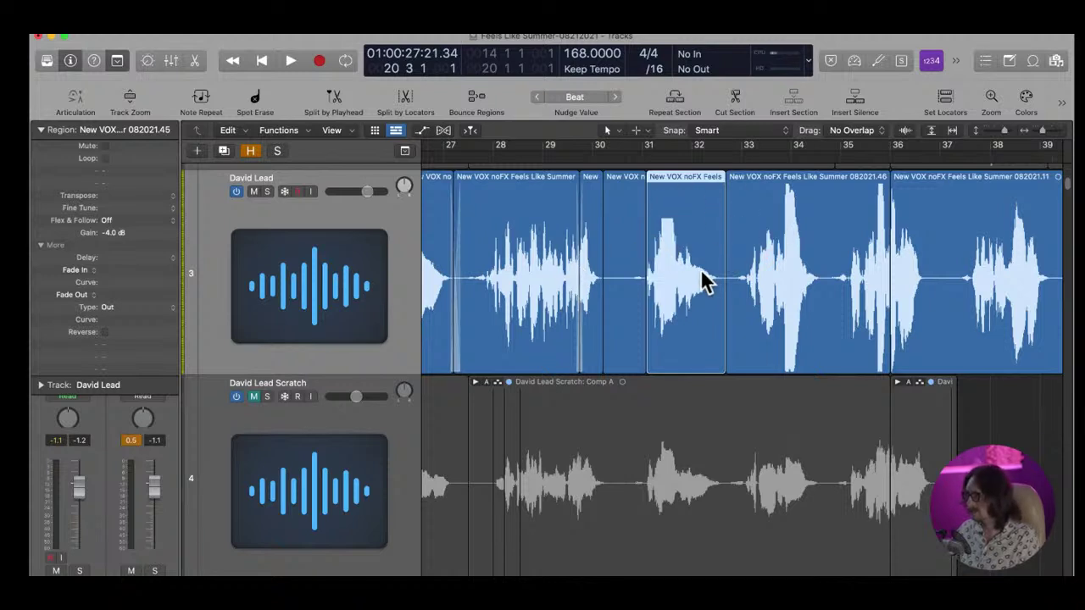
scroll(701, 280, "right", 5)
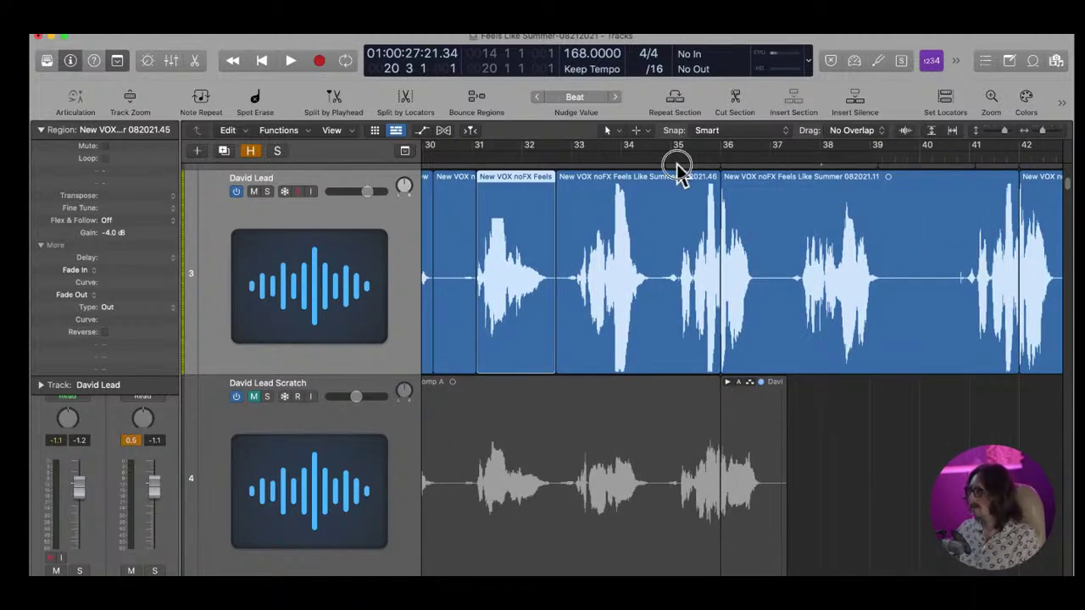
Add the project note "-Vocal clips starting at bar 31" and close the note pad
left_click(1009, 60)
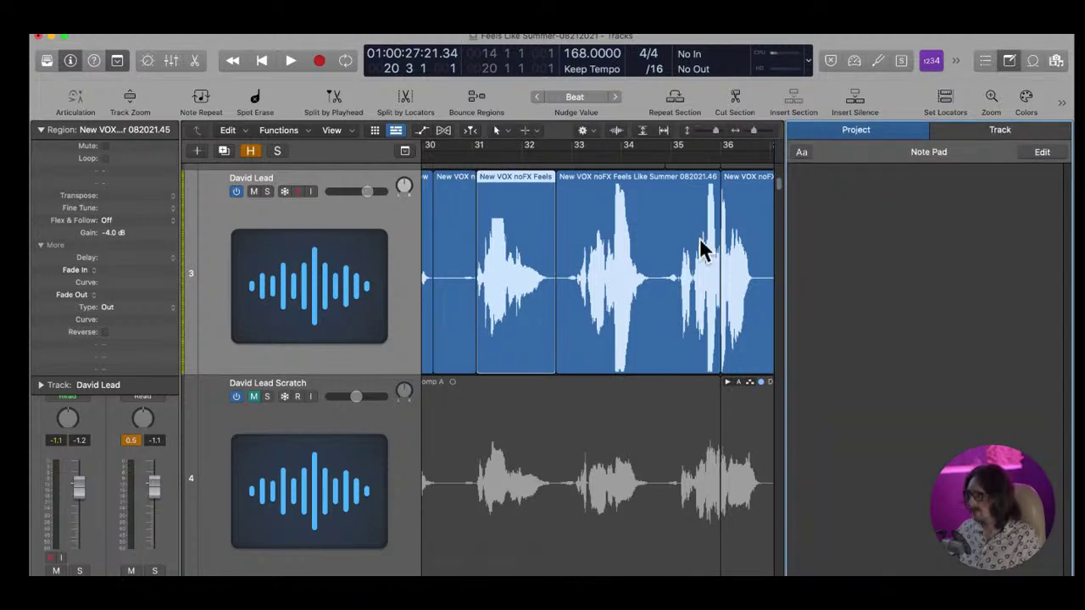
left_click(1041, 151)
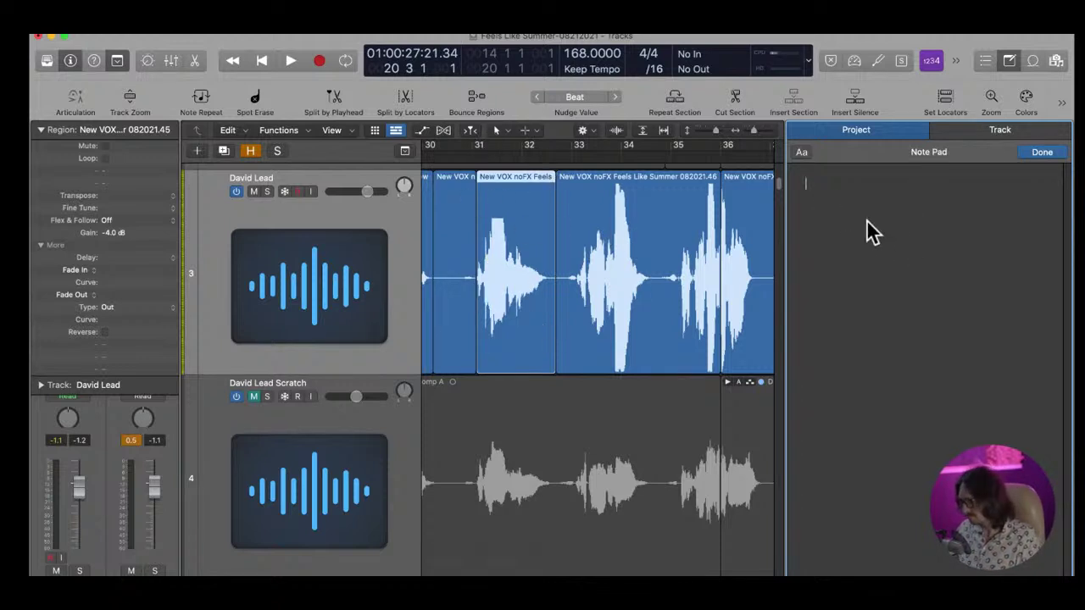
type("-")
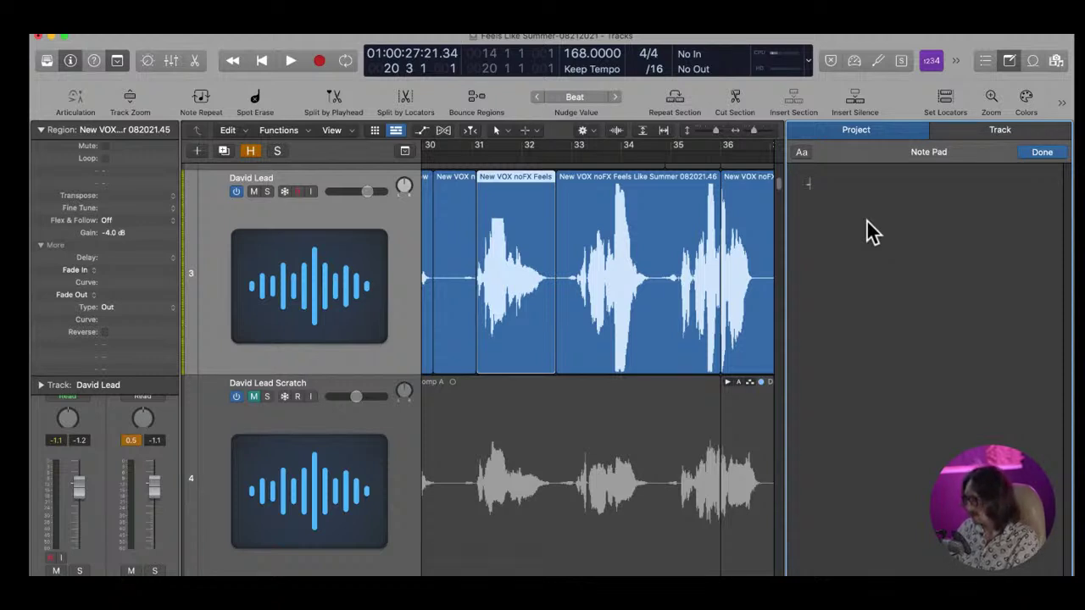
type("Vocal ")
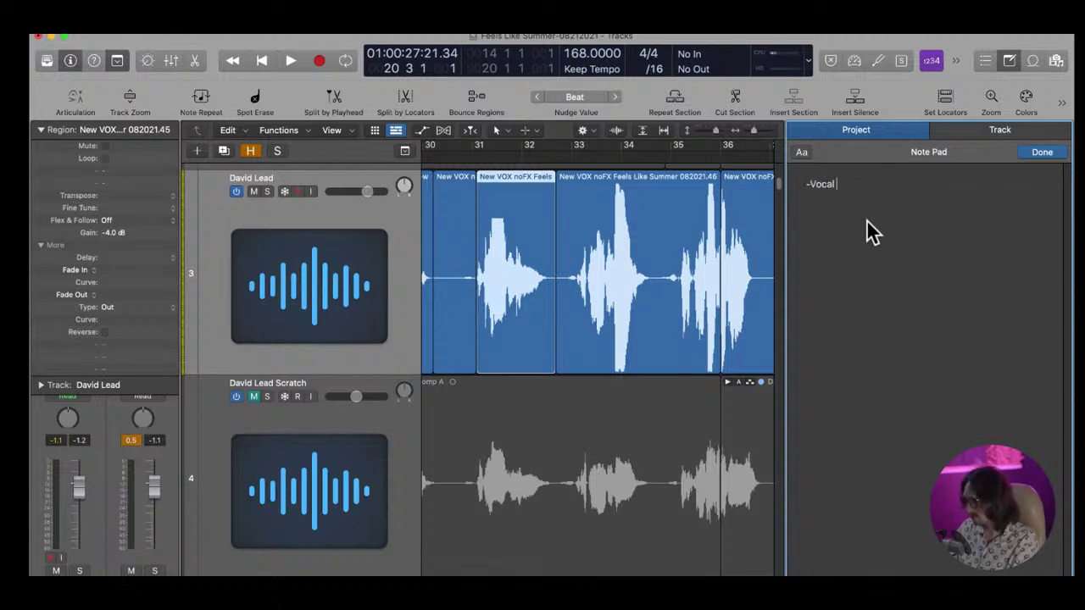
type("clips sta")
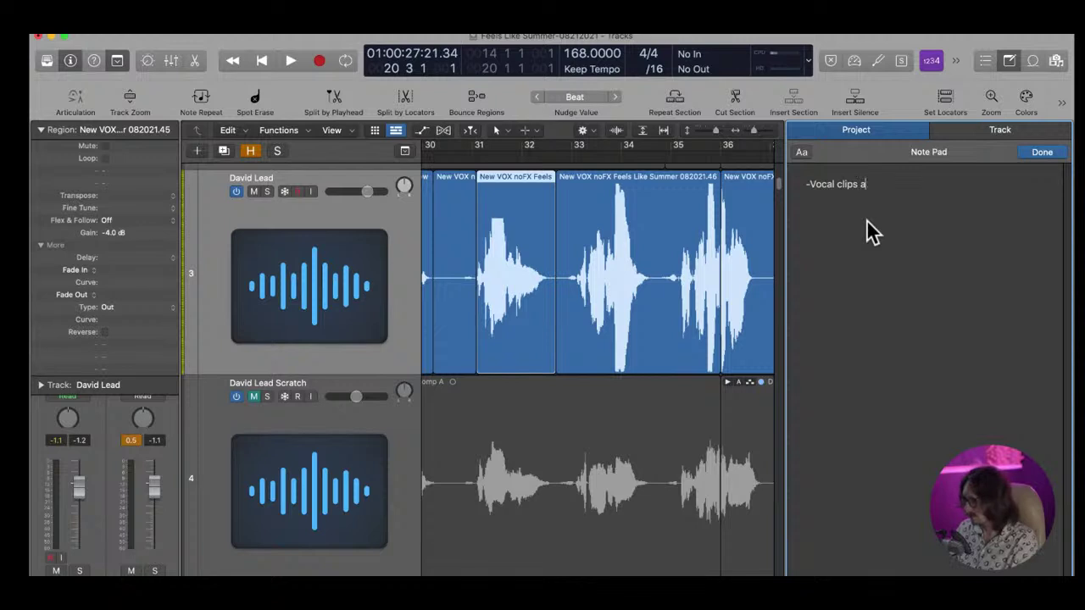
type("rting at")
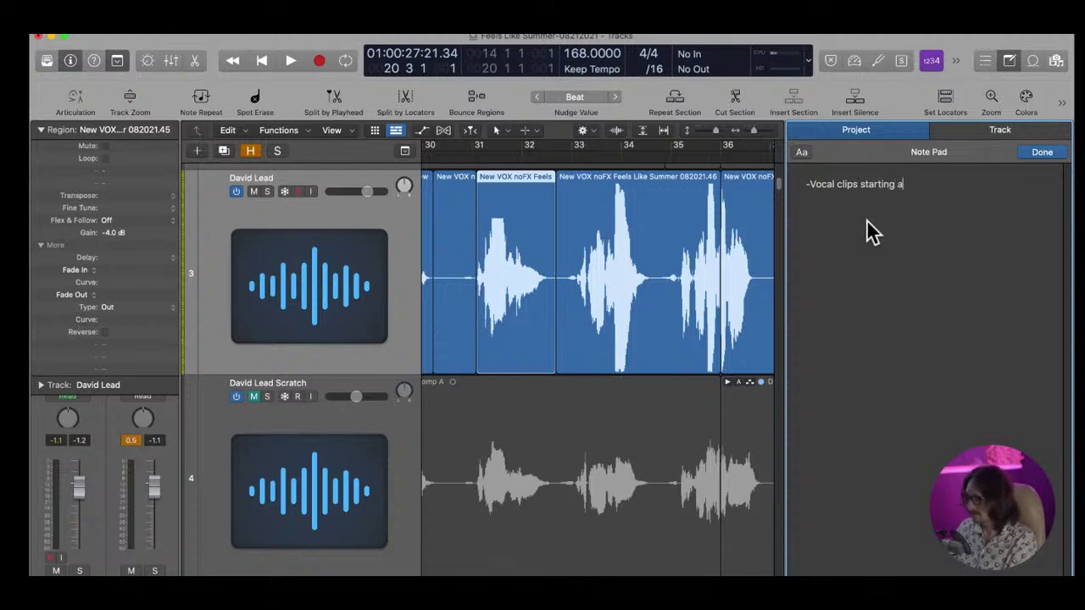
type(" bar 31")
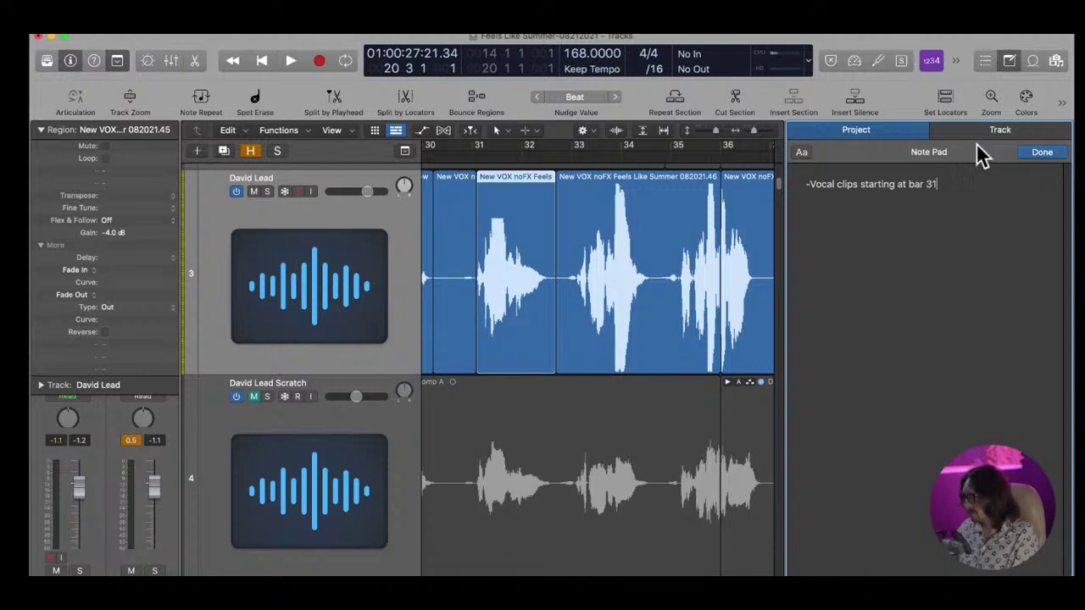
left_click(1051, 154)
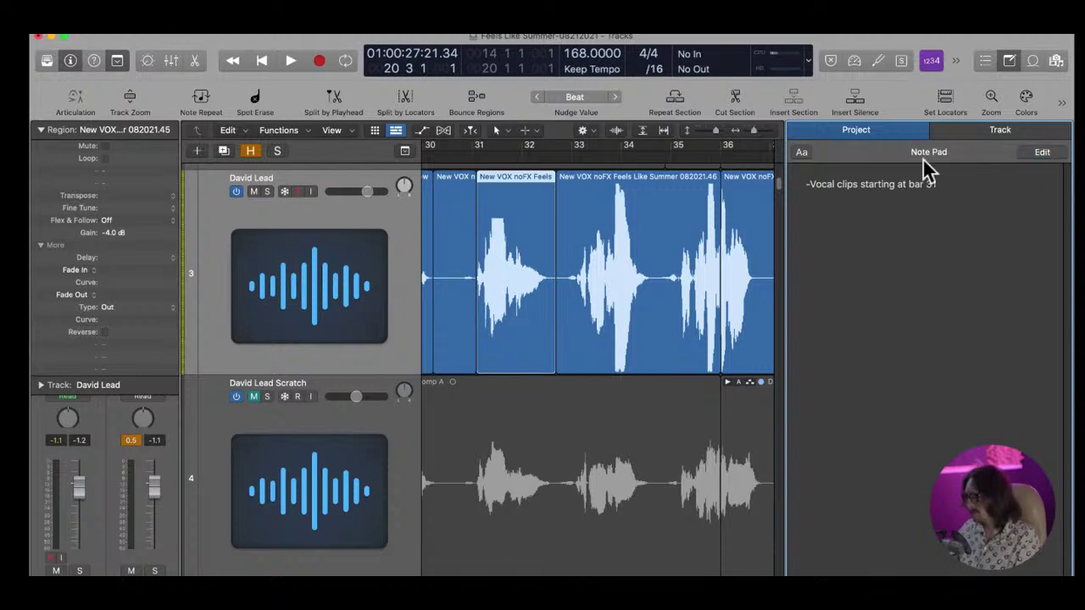
left_click(1009, 61)
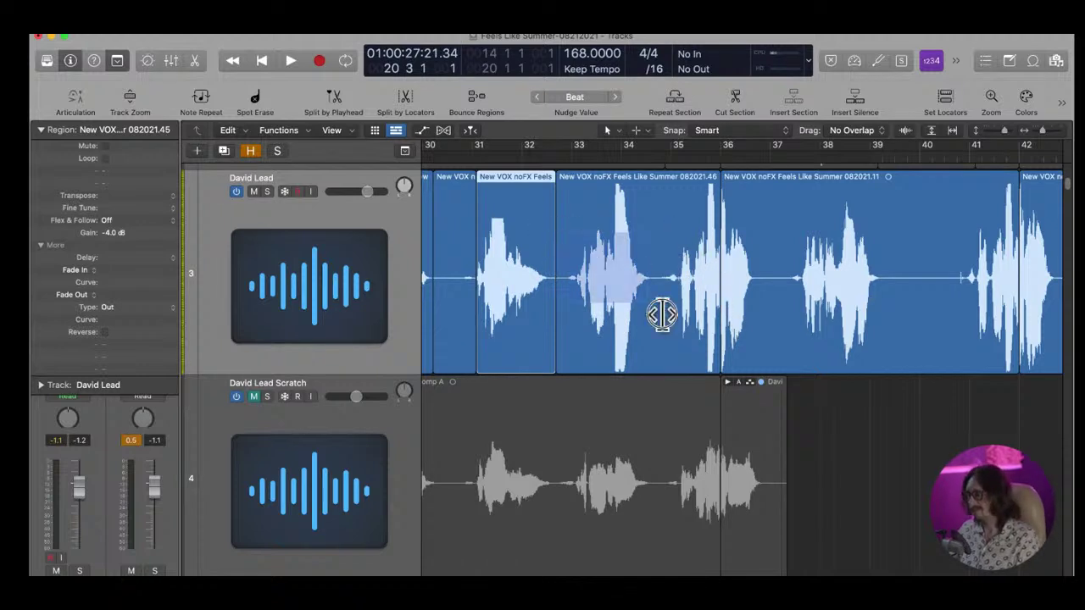
Isolate the loud peak leading into bar 34 by splitting the lead vocal just before bar 33 beat 4 and in the silence after the peak
left_click_drag(571, 250, 721, 342)
left_click(648, 311)
left_click_drag(569, 217, 729, 355)
left_click_drag(518, 259, 635, 474)
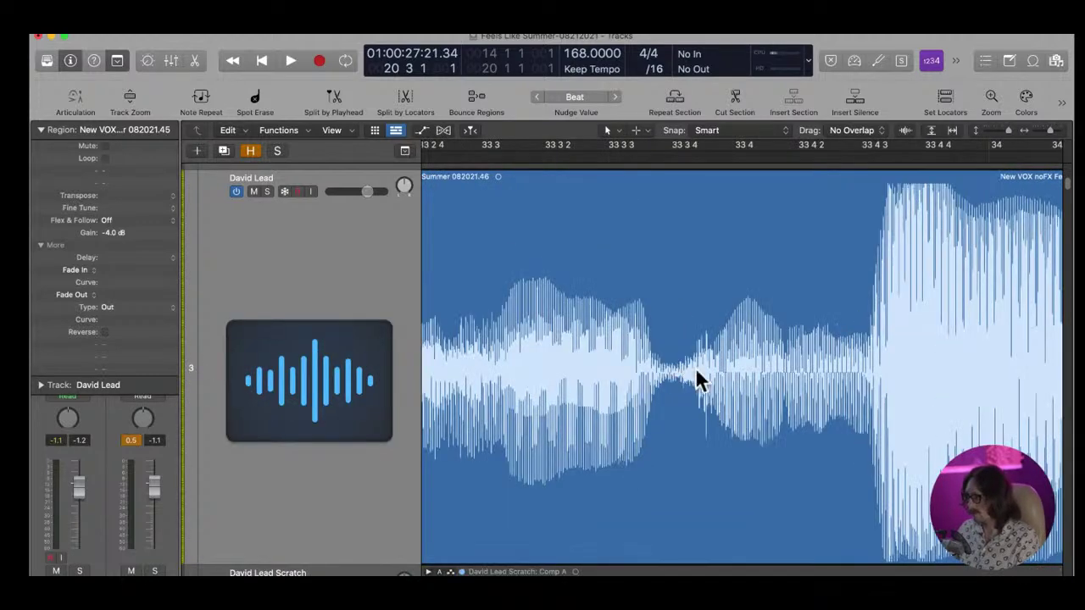
left_click_drag(629, 331, 726, 420)
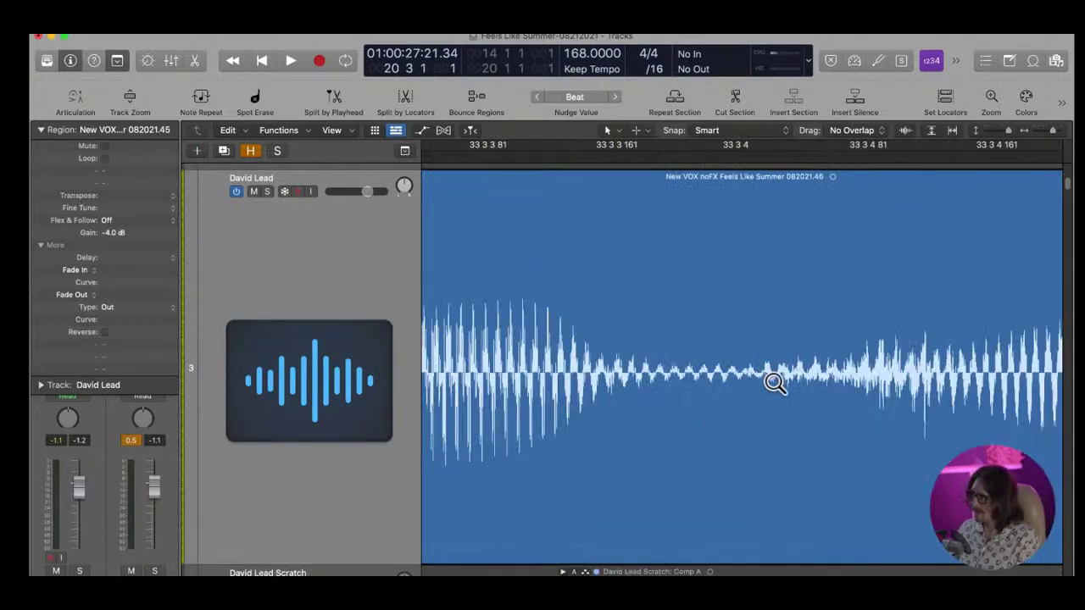
left_click(727, 387)
left_click(730, 395, "ctrl+alt")
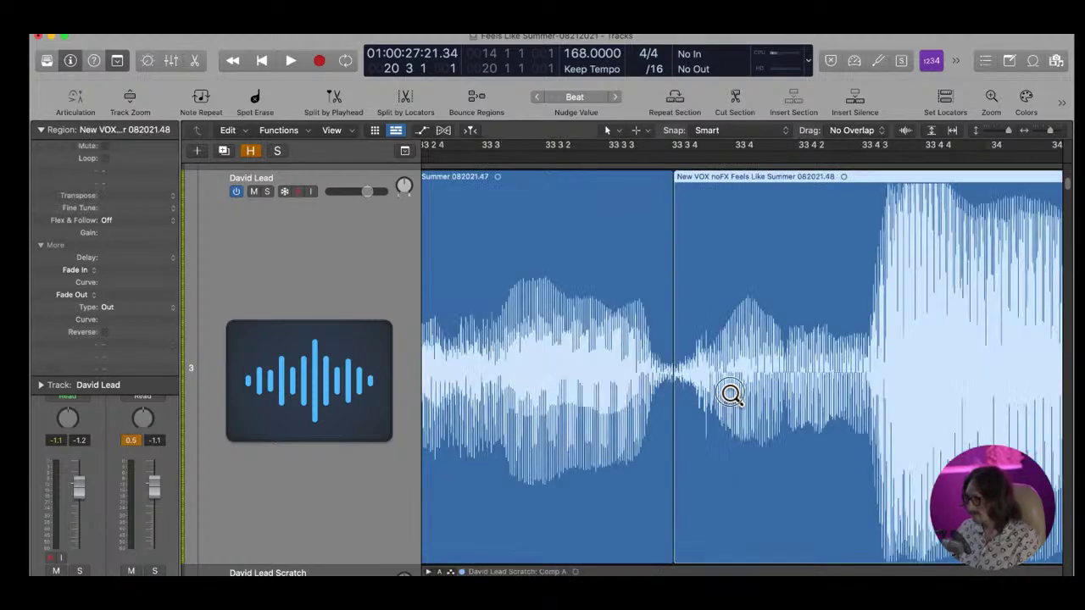
left_click_drag(630, 277, 666, 318)
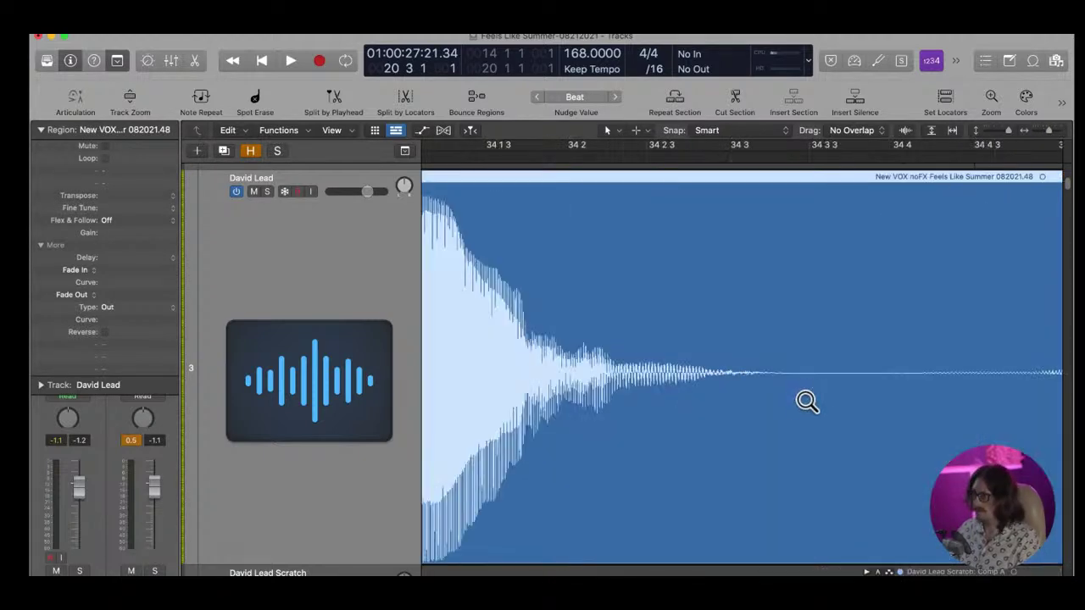
left_click(786, 382)
left_click(716, 375, "ctrl+alt")
left_click(682, 373, "ctrl+alt")
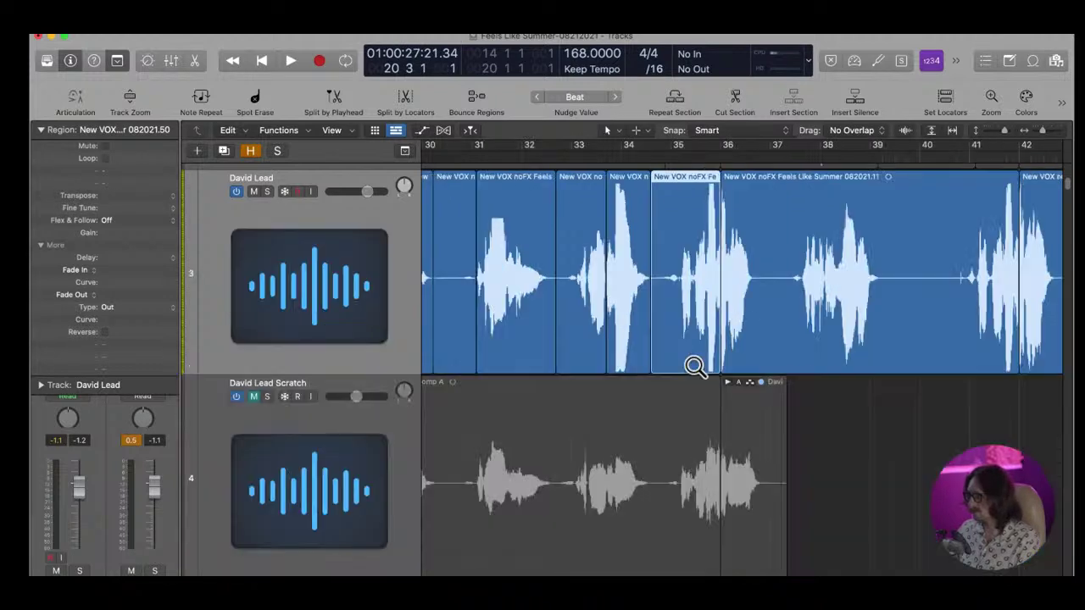
Set the gain of the isolated region with the peak at bar 34 to -3.5 dB
left_click(620, 279)
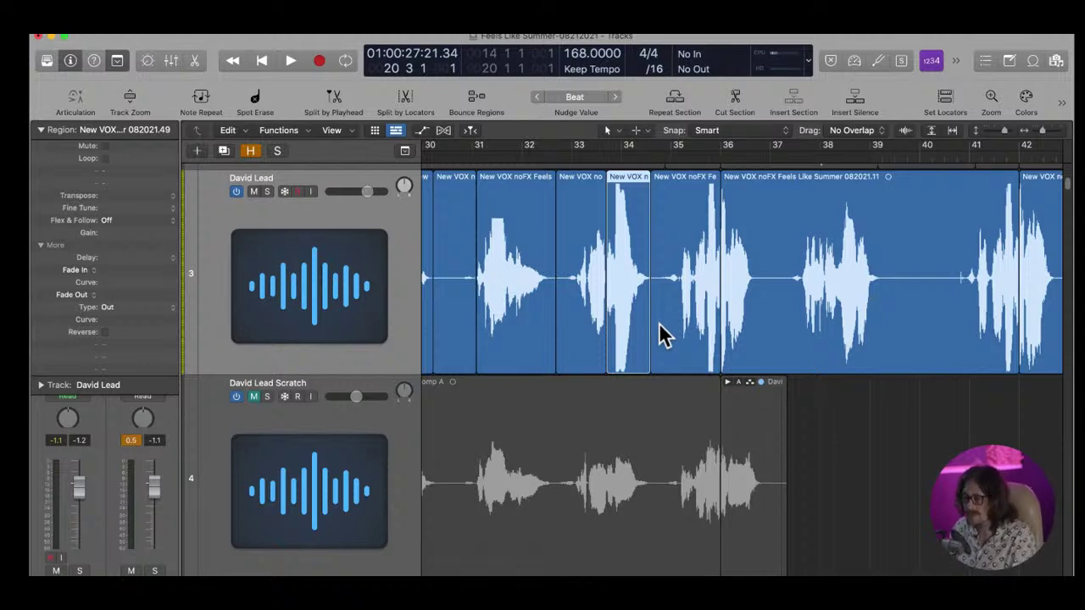
key("ctrl+alt+Down")
key("ctrl+alt+Down")
key("ctrl+alt+Down")
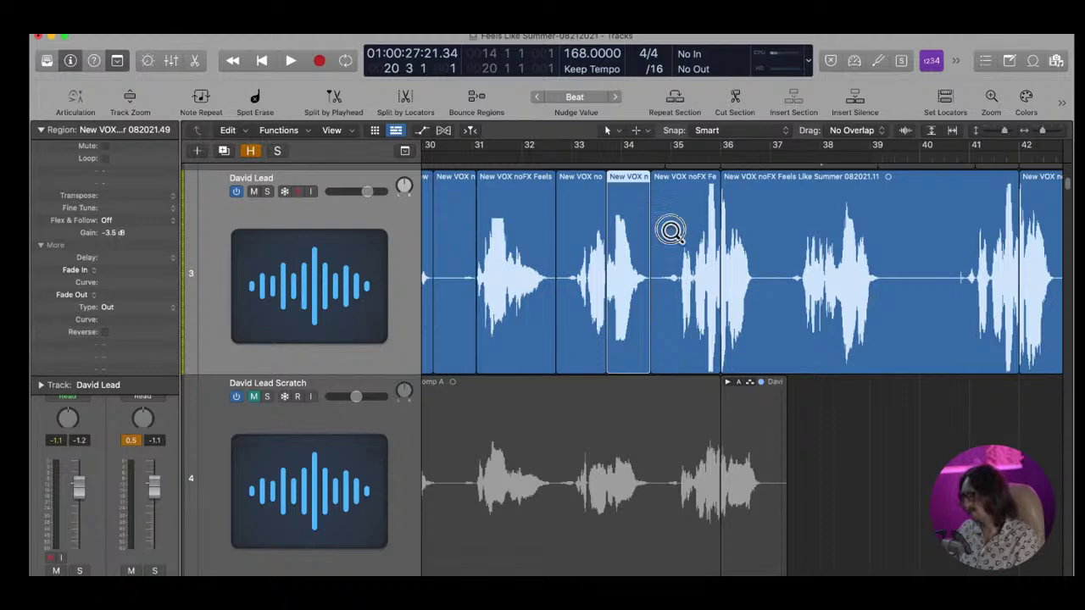
Split the lead vocal in the dip just before bar 35 beat 4 and set the gain of the resulting loud region to -4.0 dB
left_click_drag(652, 216, 813, 358)
left_click(605, 416)
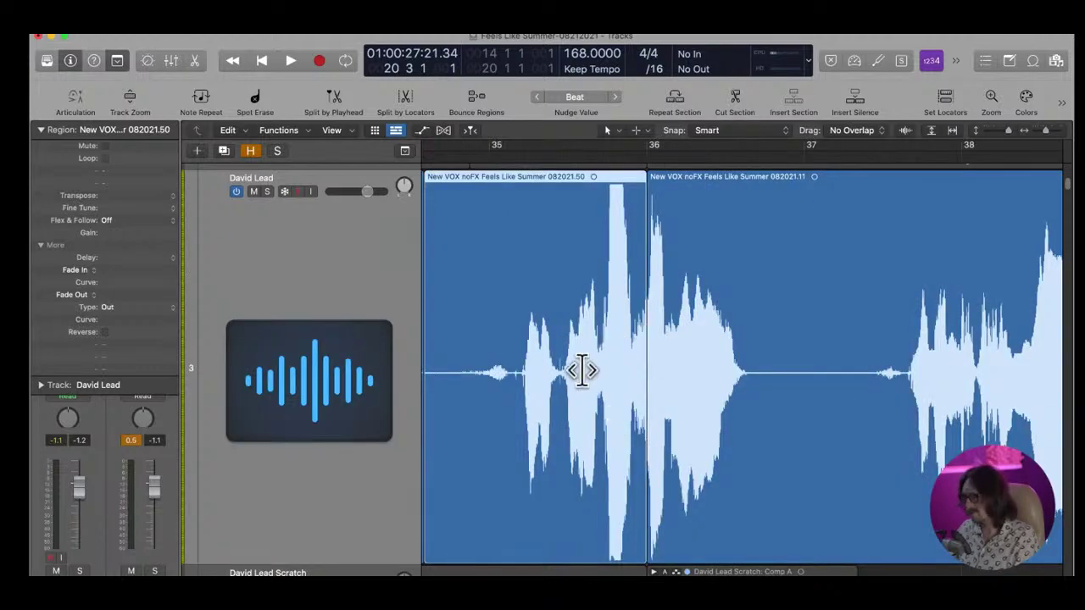
left_click_drag(567, 284, 651, 411)
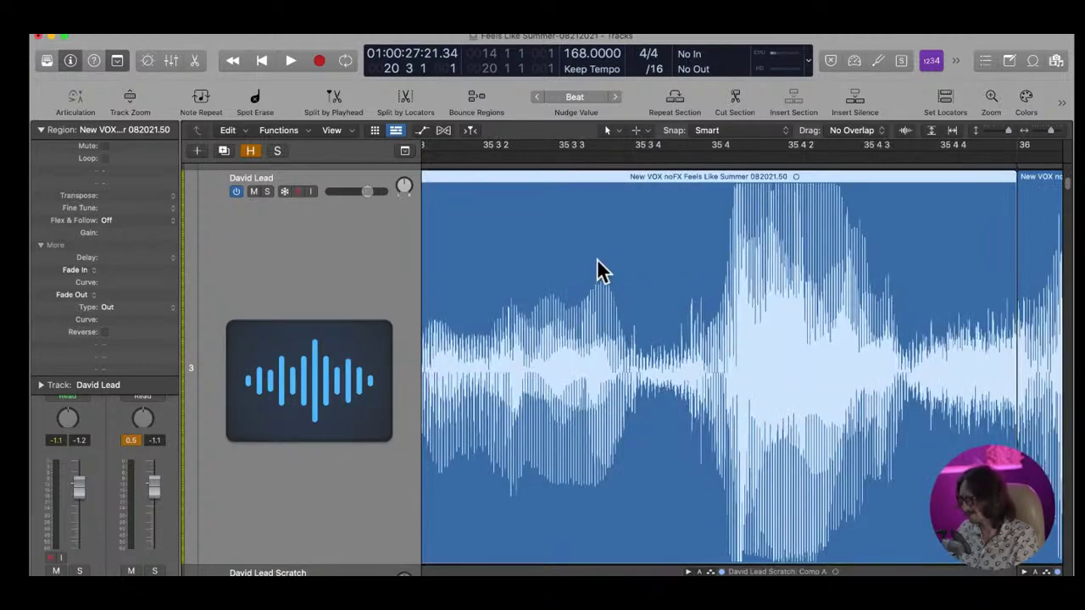
left_click_drag(600, 273, 739, 440)
left_click(729, 382)
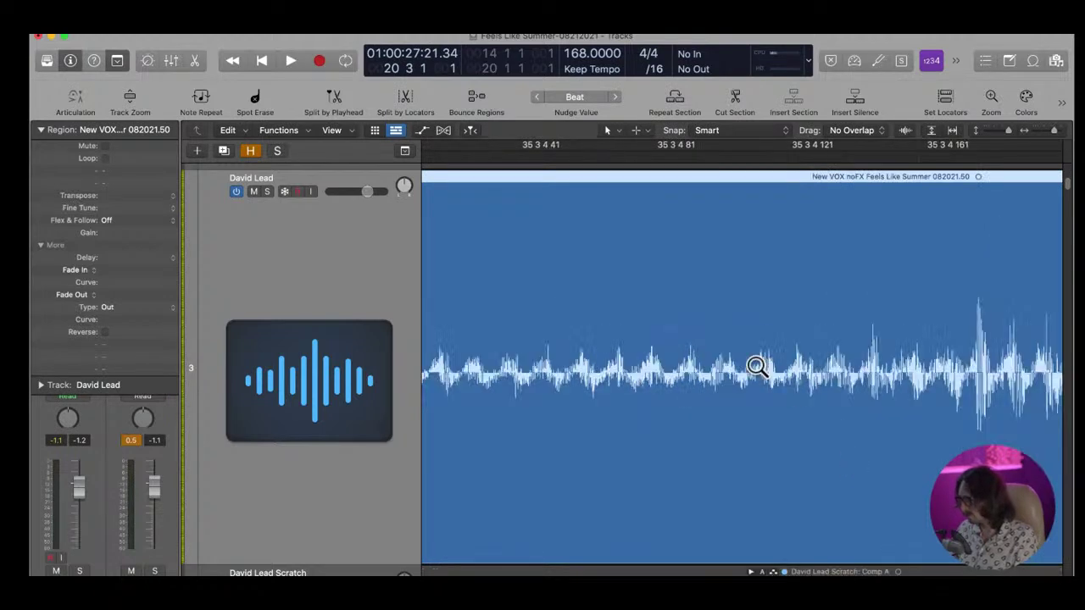
left_click(661, 377)
left_click(667, 382)
left_click(816, 320)
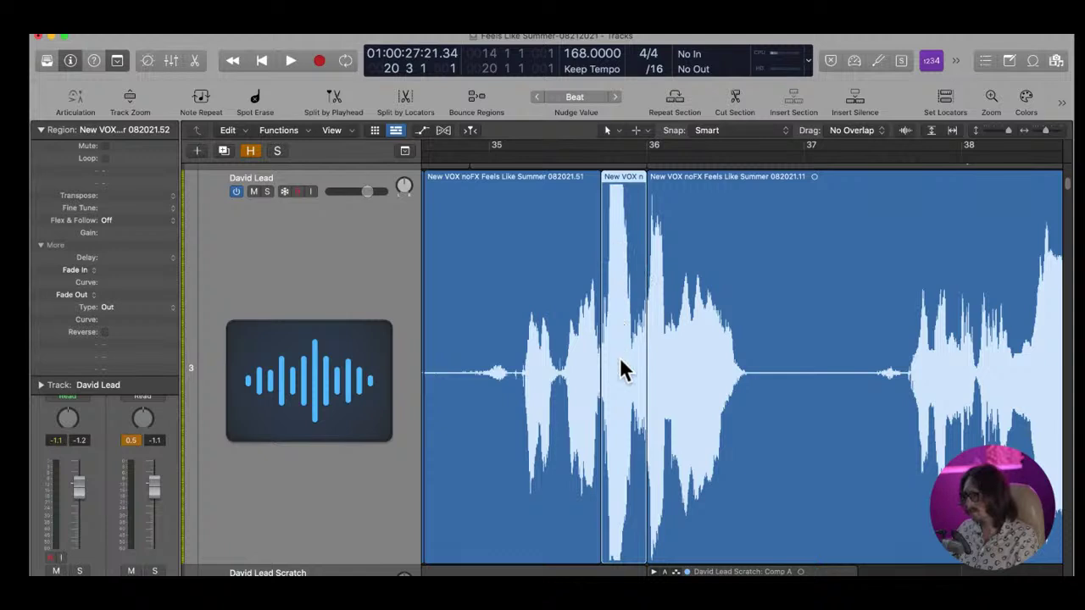
left_click_drag(643, 363, 642, 363)
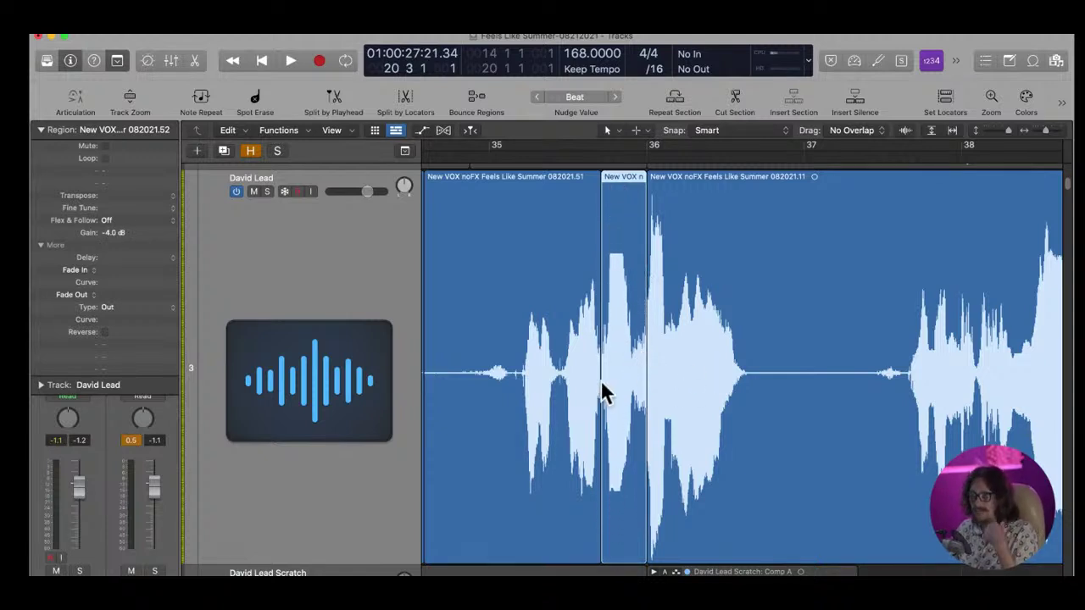
Split the lead vocal in the silence after the bar 36 phrase and set that phrase region's gain to -3.0 dB
left_click(751, 370)
left_click_drag(696, 407, 687, 392)
left_click(675, 342, "ctrl+alt")
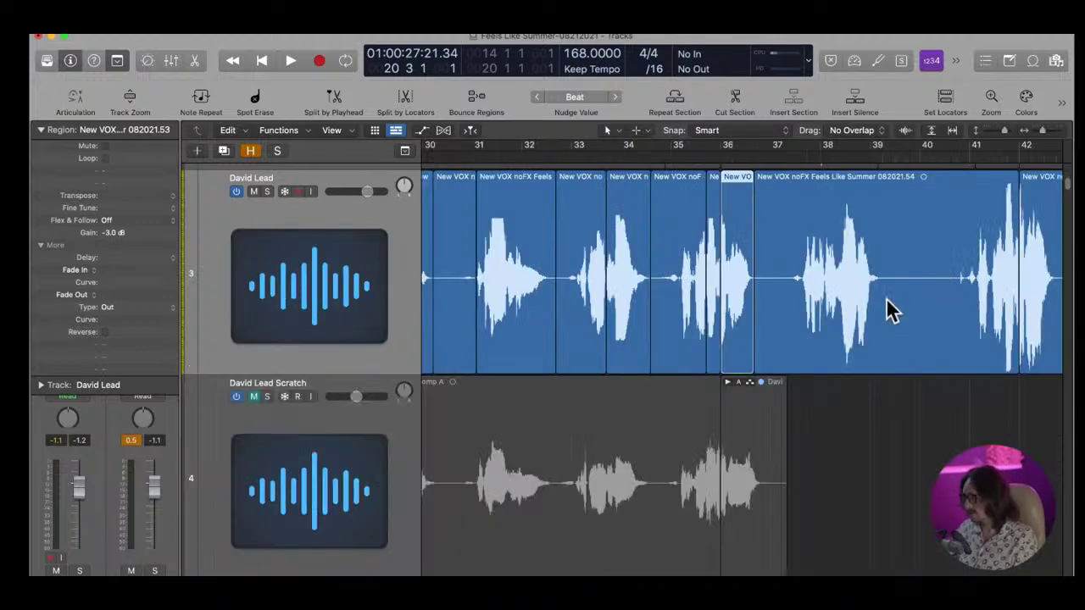
Go back to the start of the lead vocal and split it in the silence after the opening phrase in bar 22
left_click_drag(710, 254, 799, 399)
left_click(603, 346, "ctrl+alt")
left_click(603, 346, "ctrl+alt")
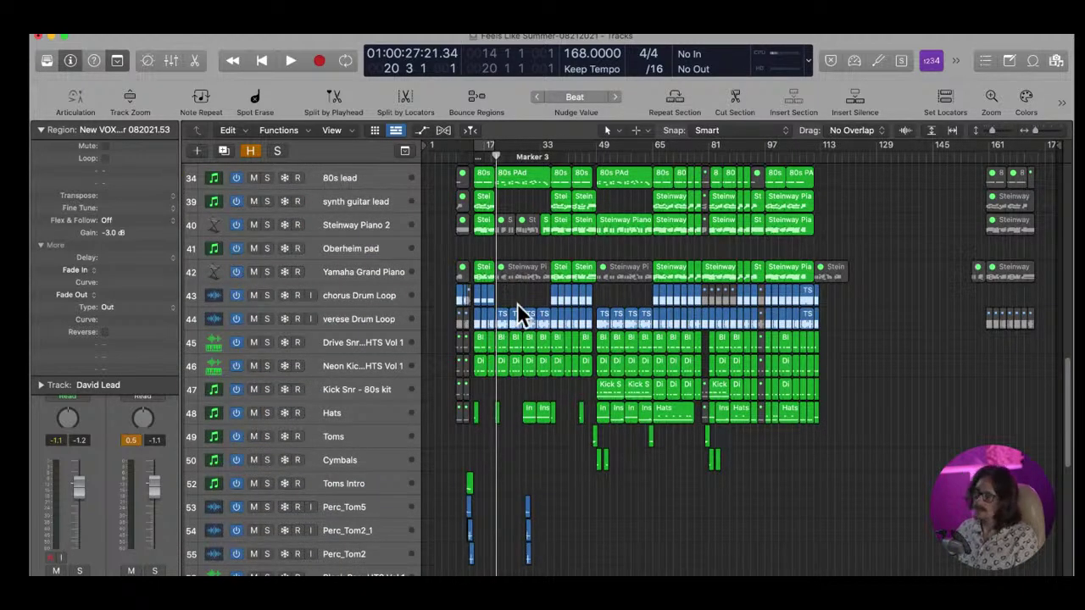
scroll(500, 338, "up", 8)
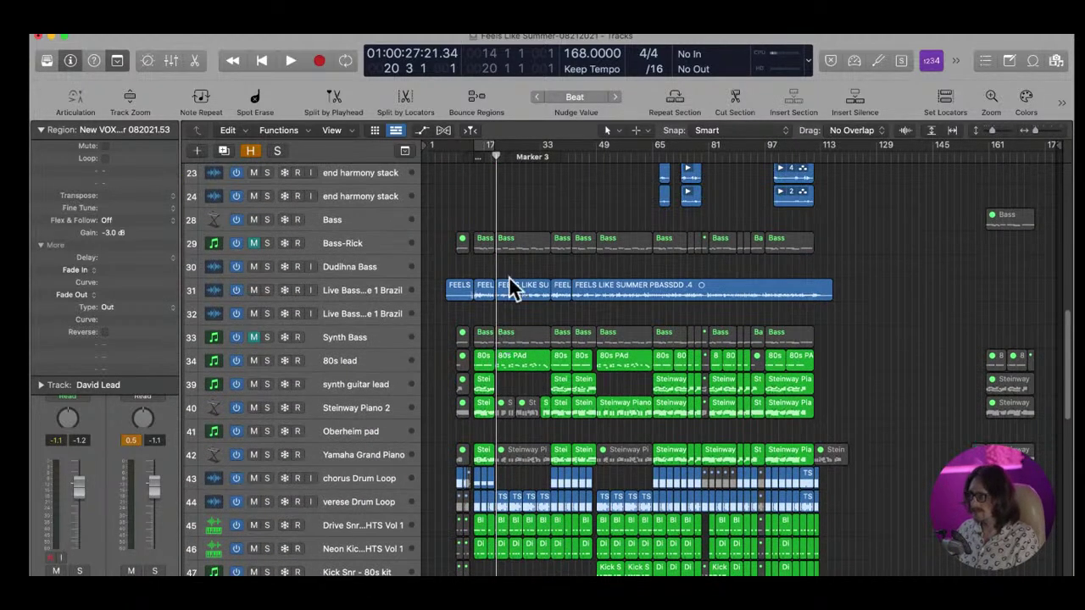
scroll(503, 302, "up", 10)
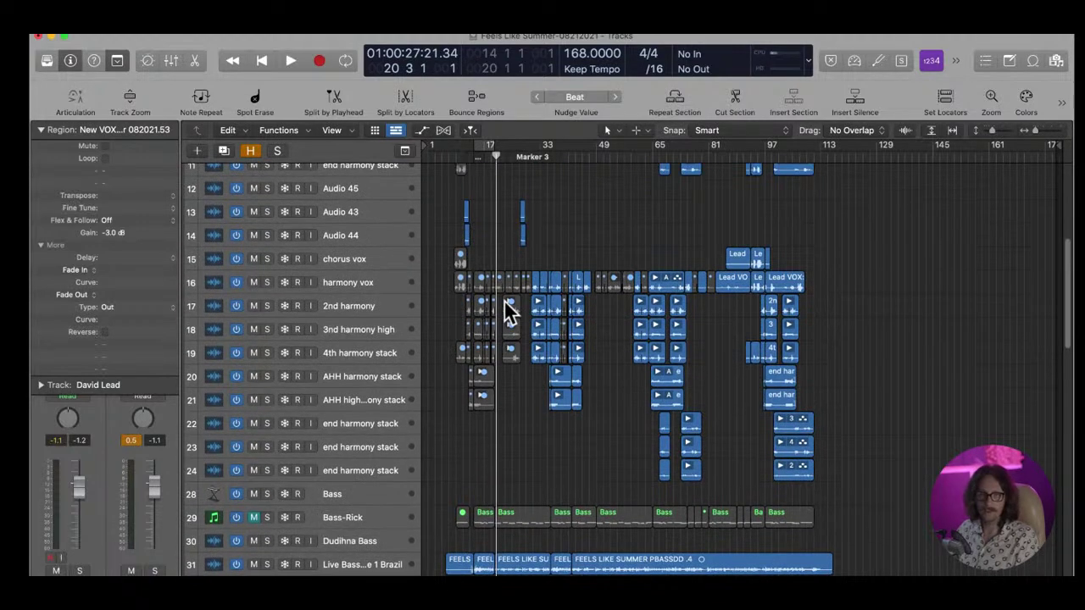
scroll(503, 305, "up", 6)
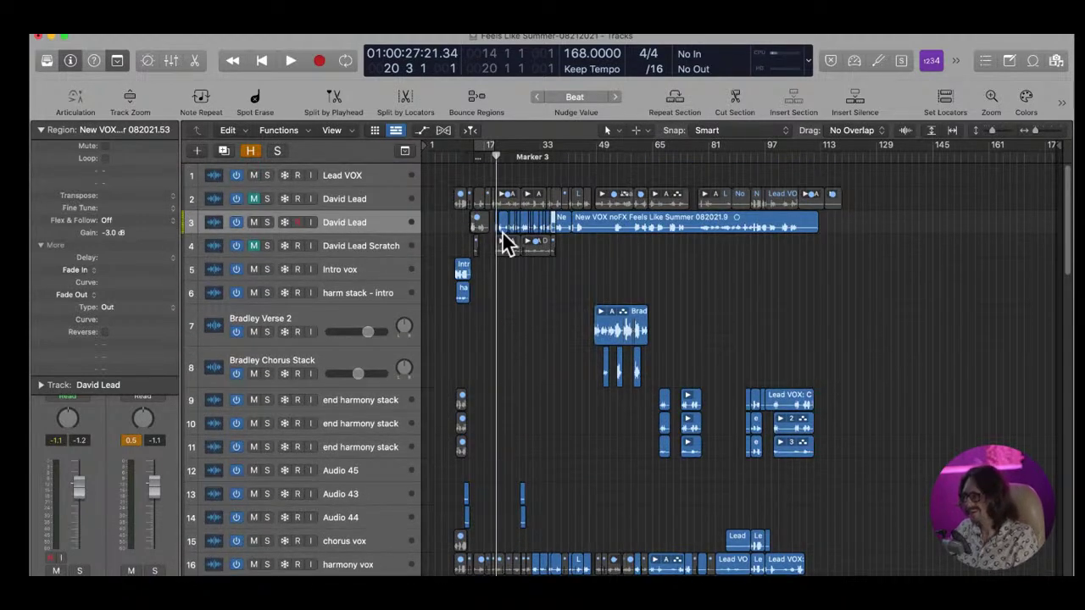
left_click_drag(475, 205, 564, 306)
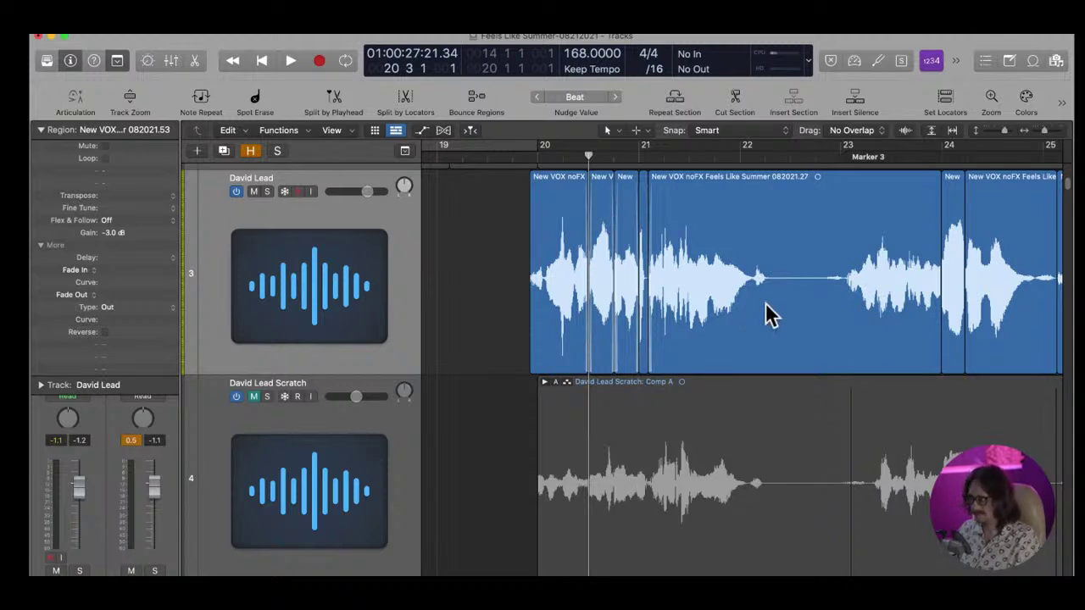
left_click(782, 288)
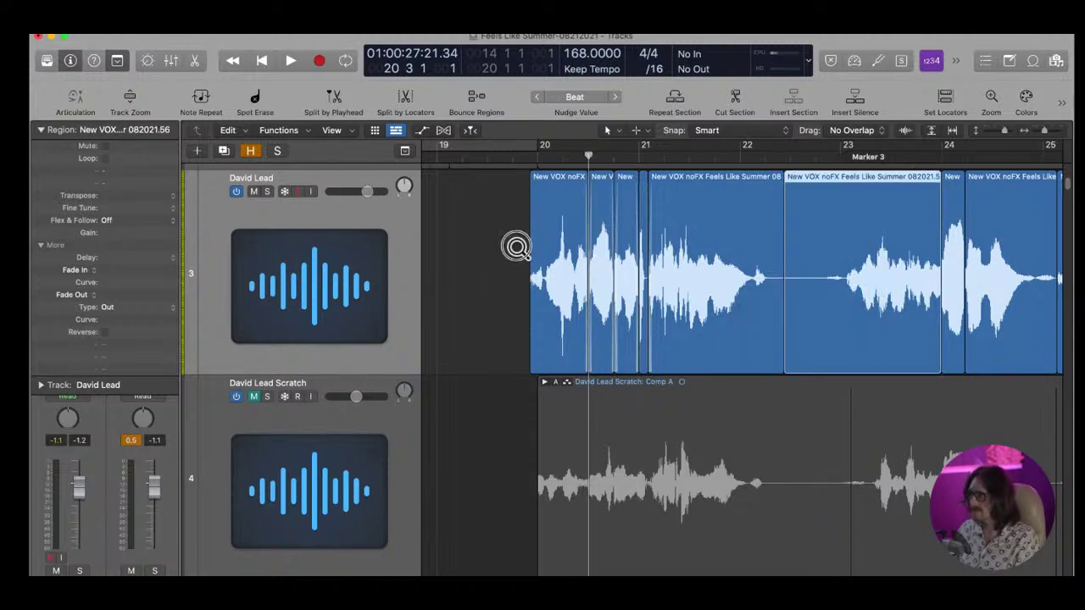
Cycle the opening lead vocal phrase from 19 4 1 1 to 22 2 3 1
key("z")
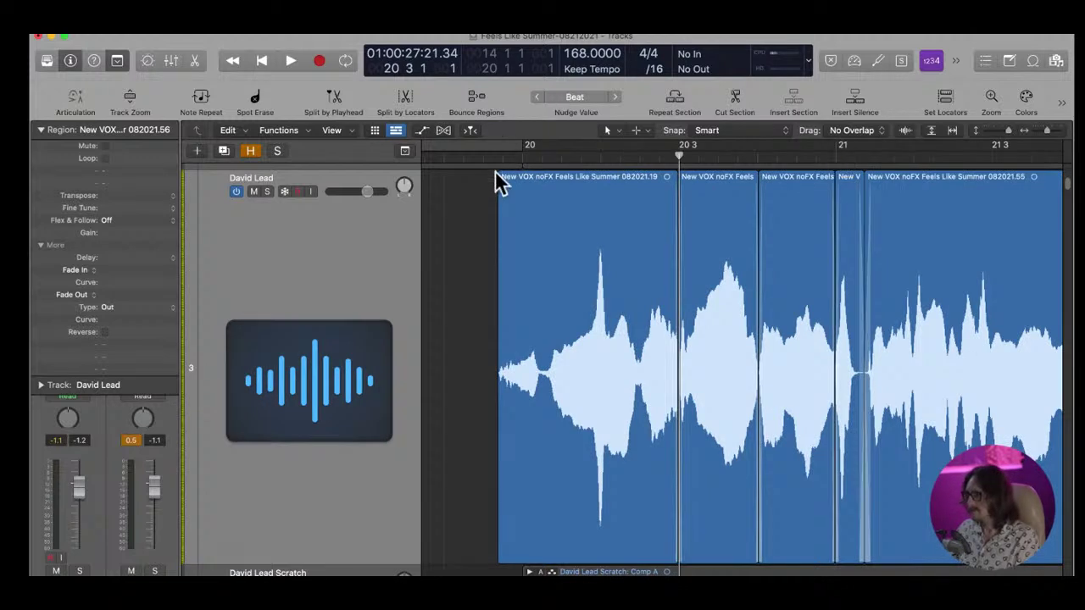
key("z")
left_click_drag(530, 152, 776, 222)
left_click_drag(537, 145, 664, 305)
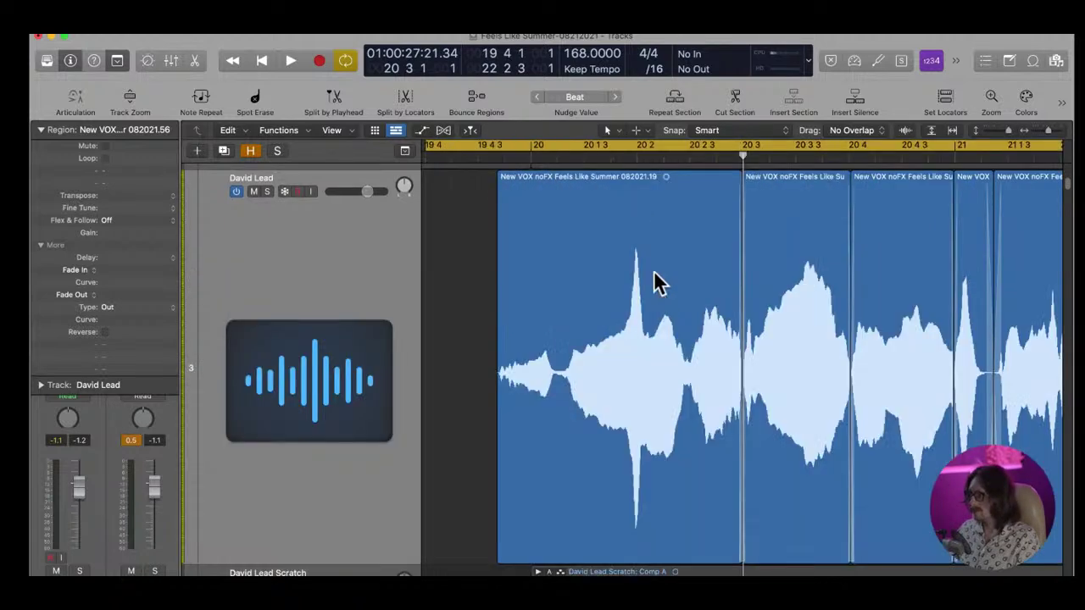
Place the playhead on the narrow spike in the first lead vocal region at 20 2 1 1
left_click(632, 160)
left_click(639, 161)
left_click(637, 161)
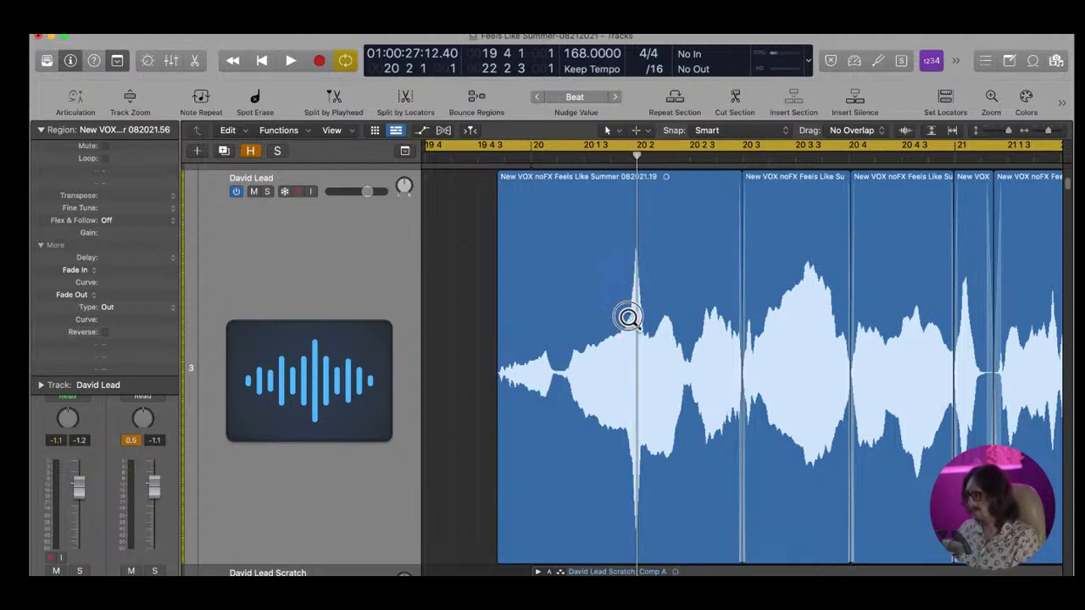
left_click_drag(606, 271, 678, 288)
left_click(709, 349, "ctrl+alt")
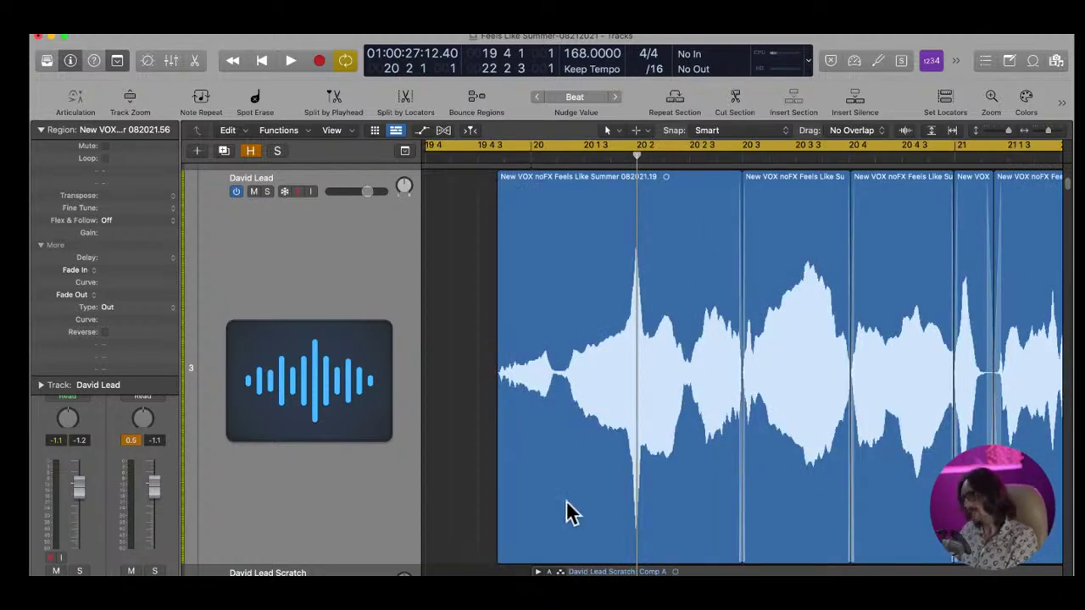
Select the lead vocal regions inside the cycle range and collapse the region parameters to reveal the channel strip's plug-ins
key("super+Tab")
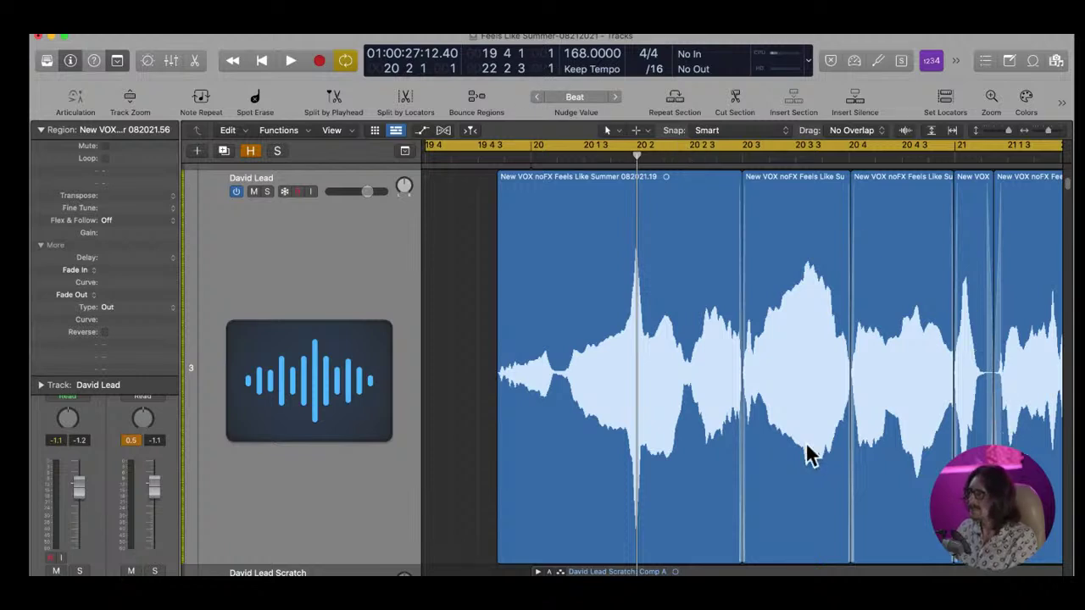
left_click(344, 399)
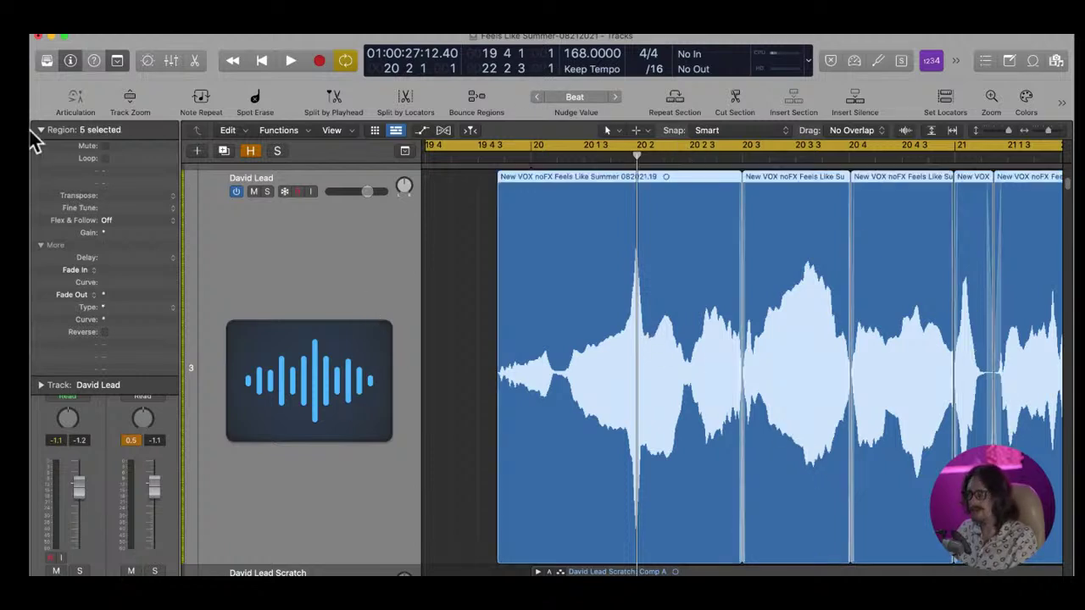
left_click(40, 130)
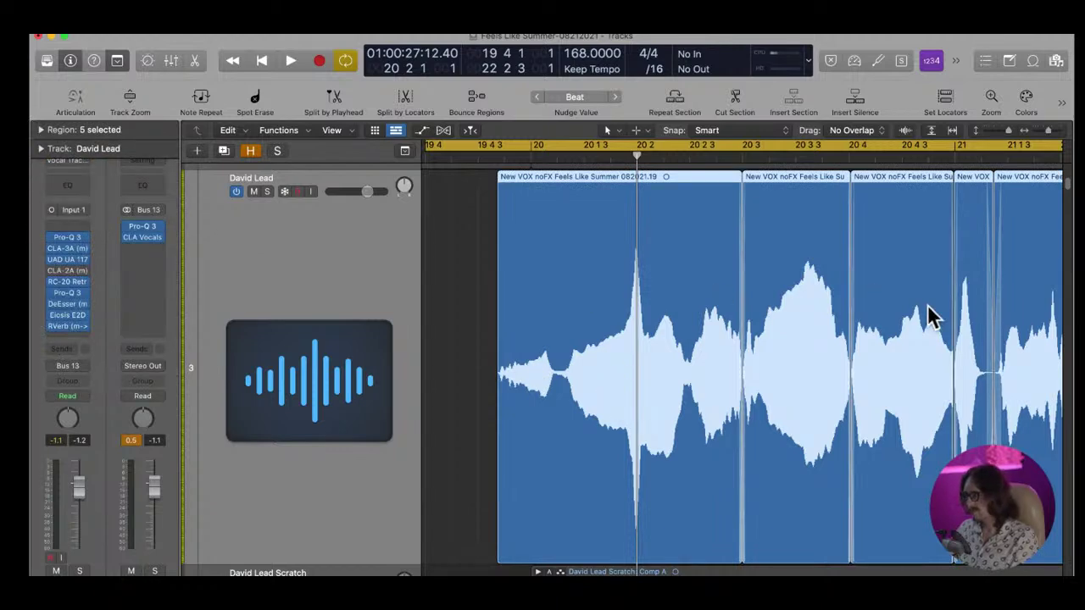
left_click(726, 330, "ctrl+alt")
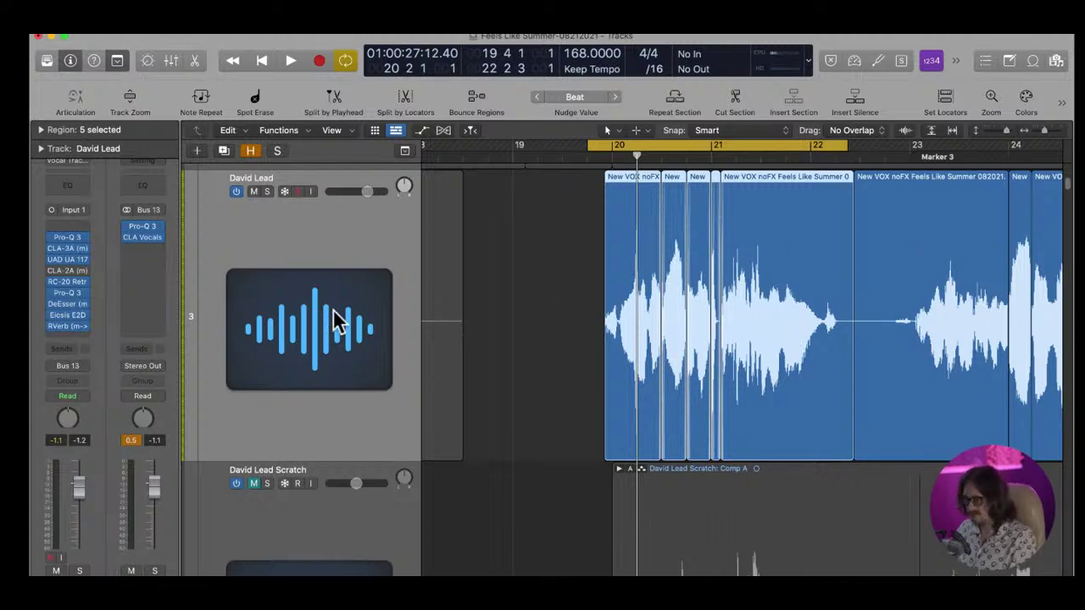
Examine the lead vocal's volume automation and its CLA-3A and UAD UA 1176AE compressors, hiding or closing each again
key("a")
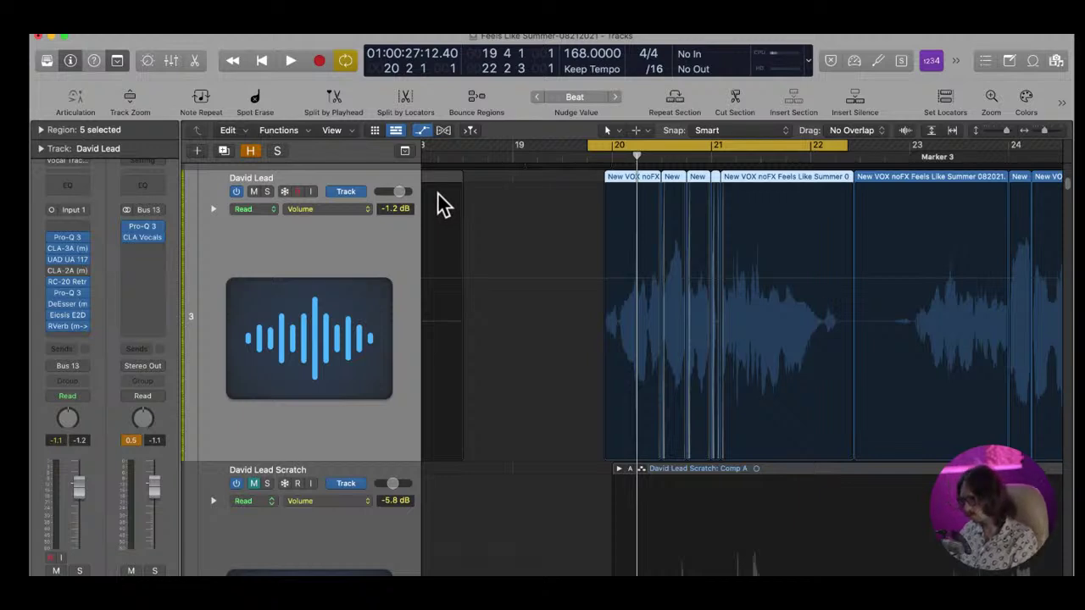
key("a")
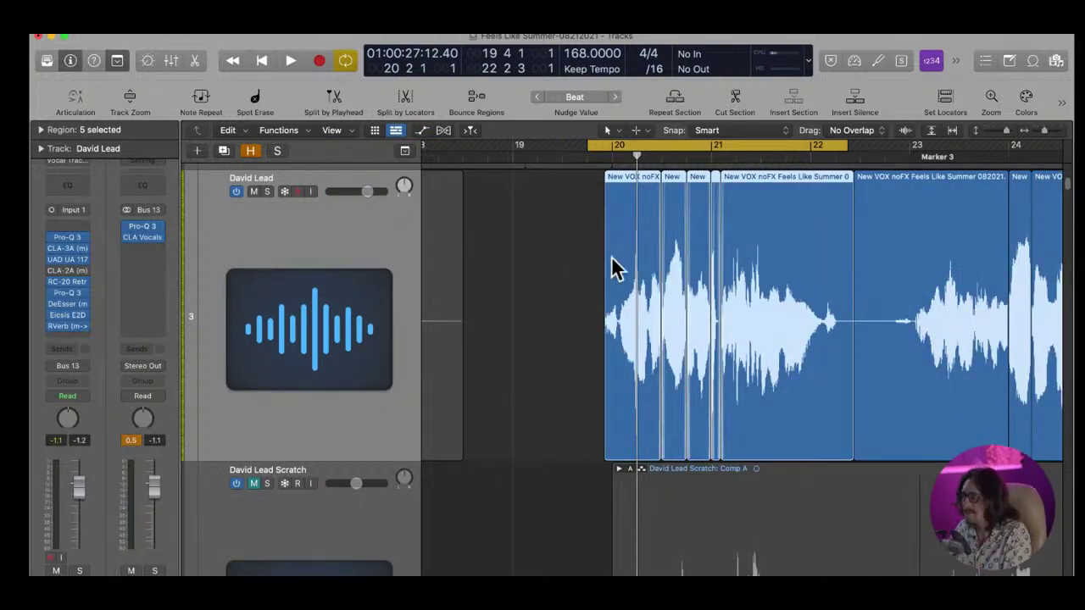
left_click(67, 248)
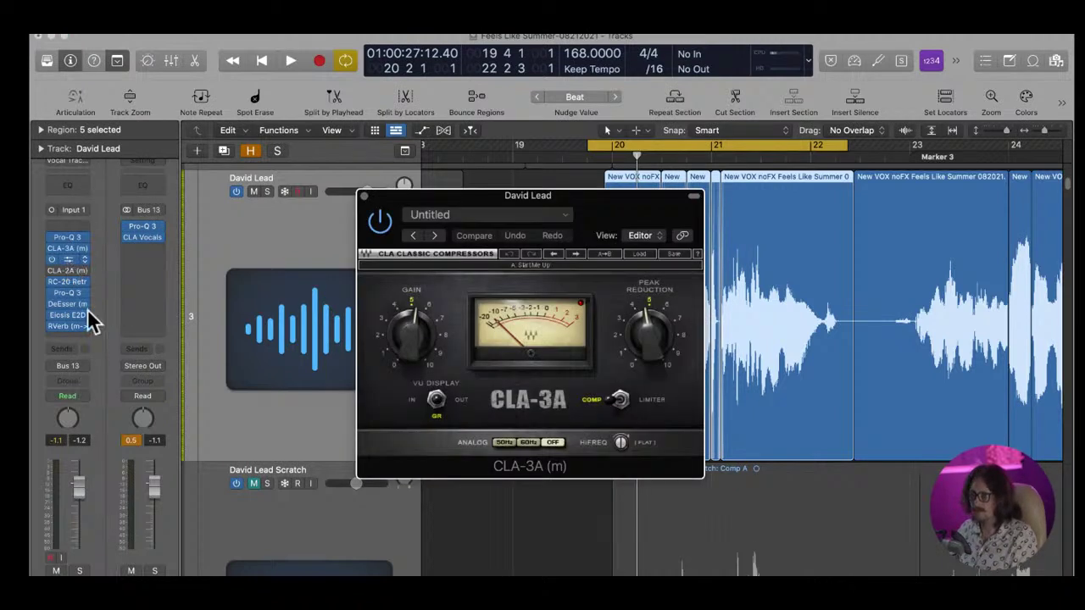
left_click(70, 259)
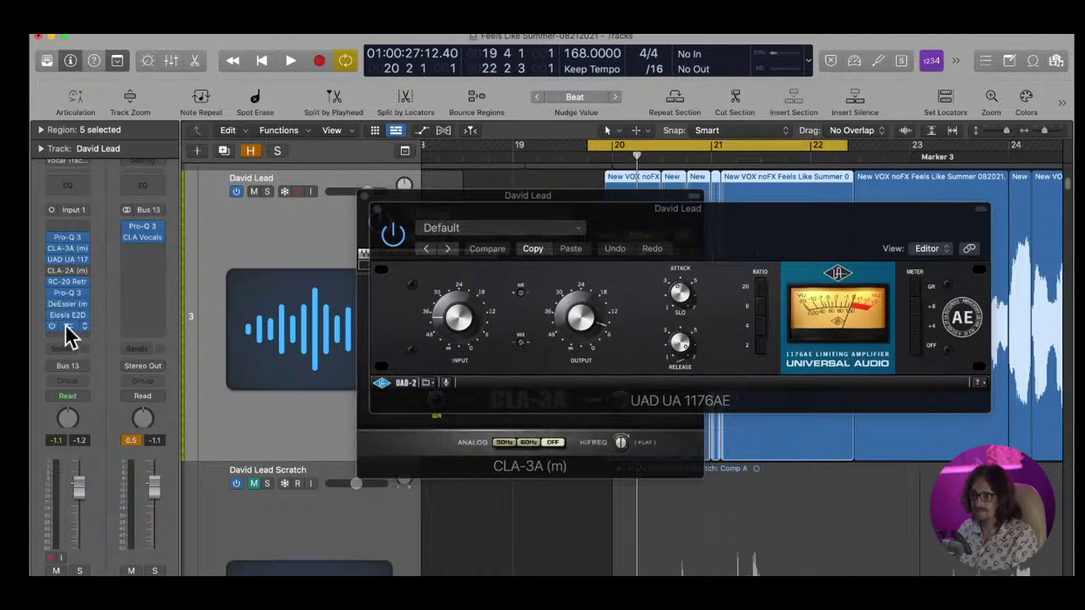
left_click(379, 211)
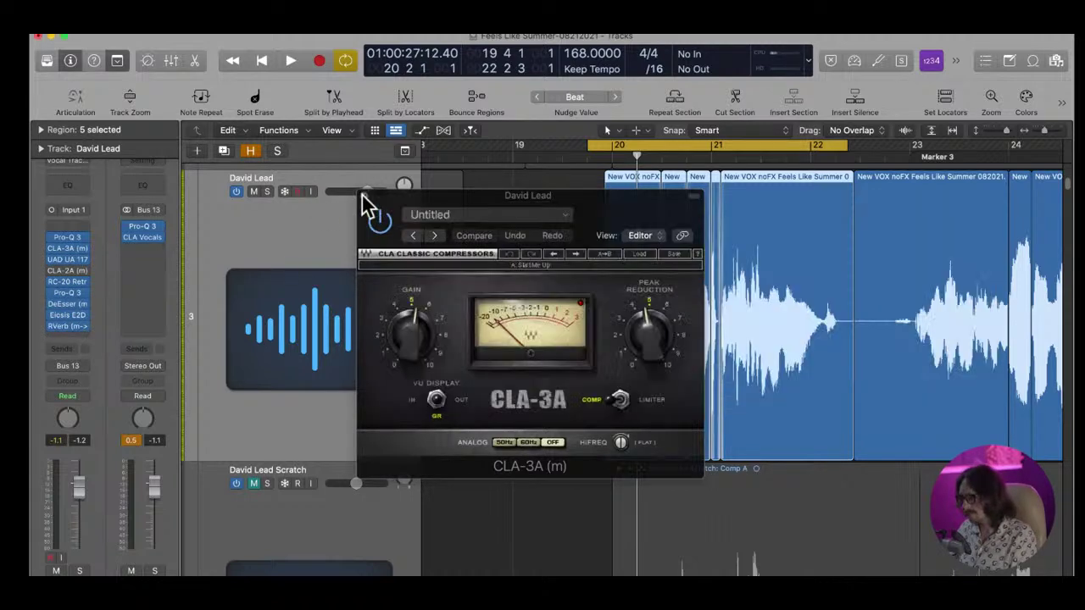
left_click(364, 196)
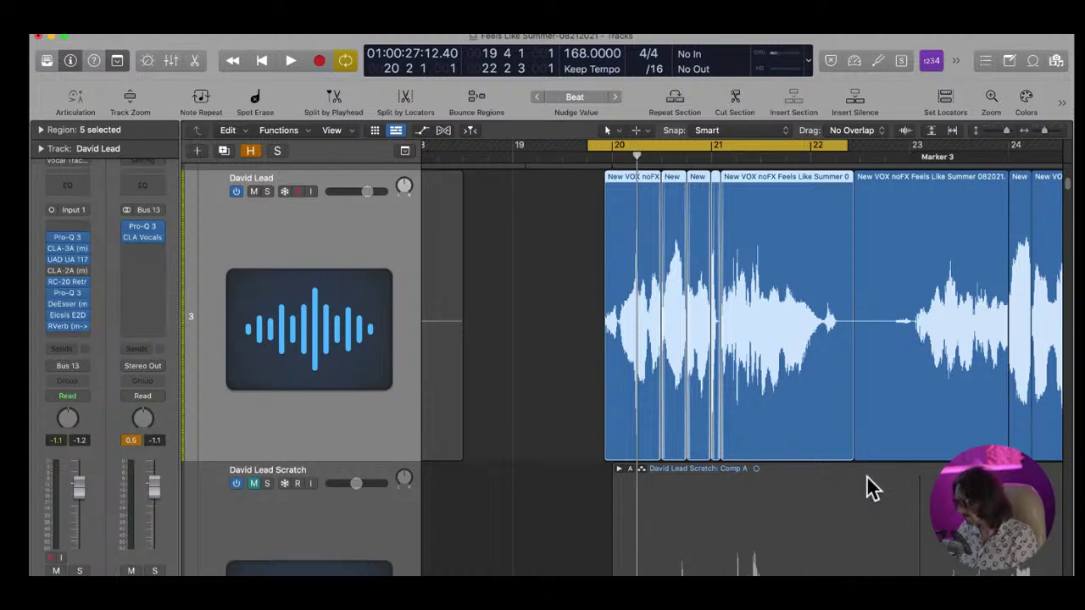
Deselect the regions and play back the cycled opening phrase of the lead vocal
left_click(552, 300)
key("space")
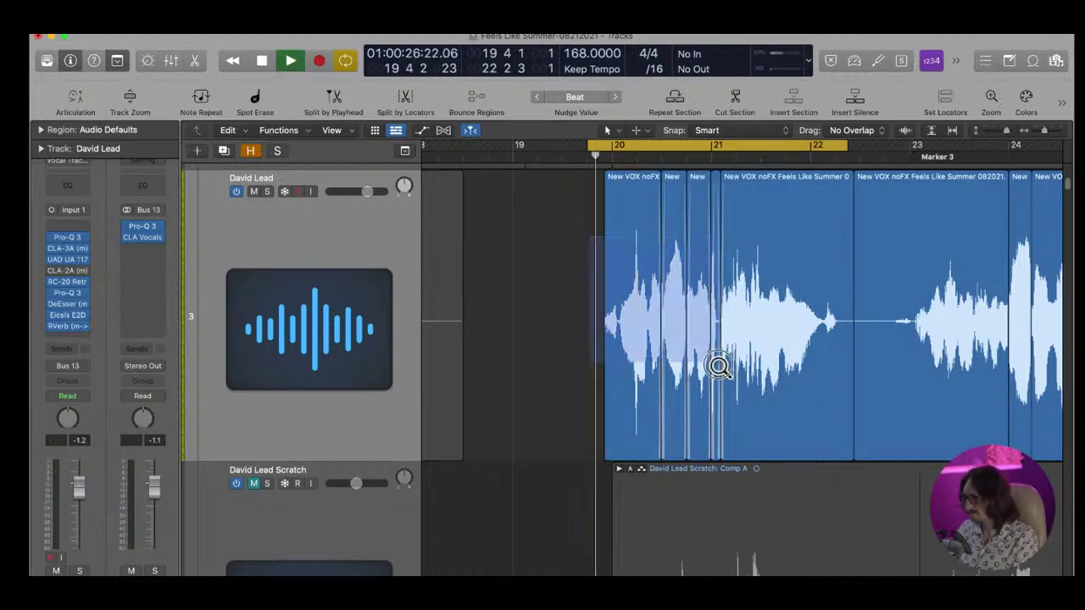
left_click(708, 355, "ctrl+alt")
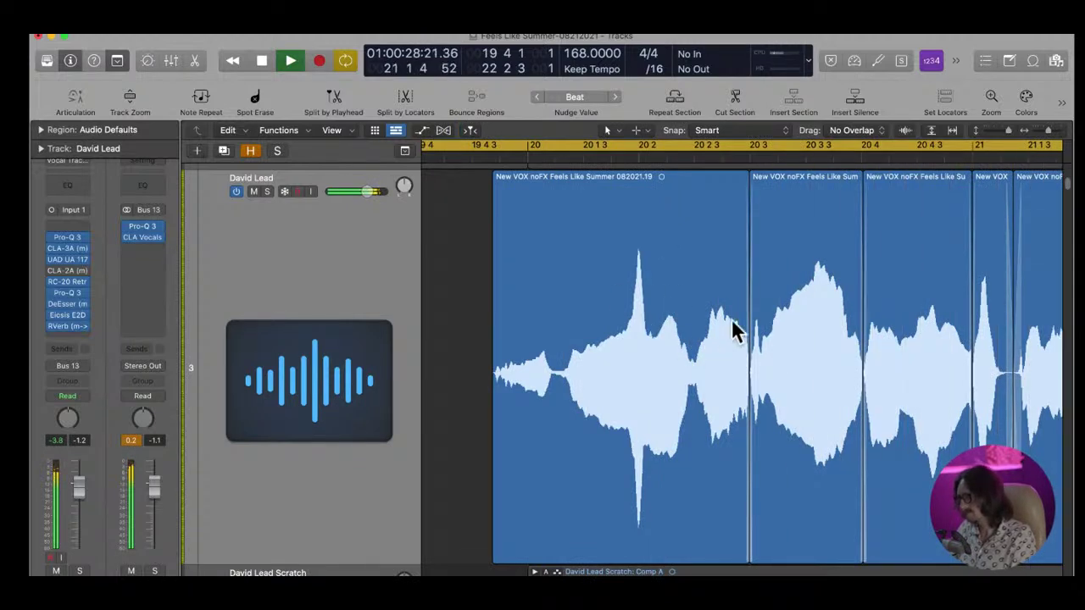
Stop the cycled playback, reposition the playhead and audition the opening words of the lead vocal again
left_click(720, 223, "ctrl+alt")
left_click_drag(633, 239, 754, 366)
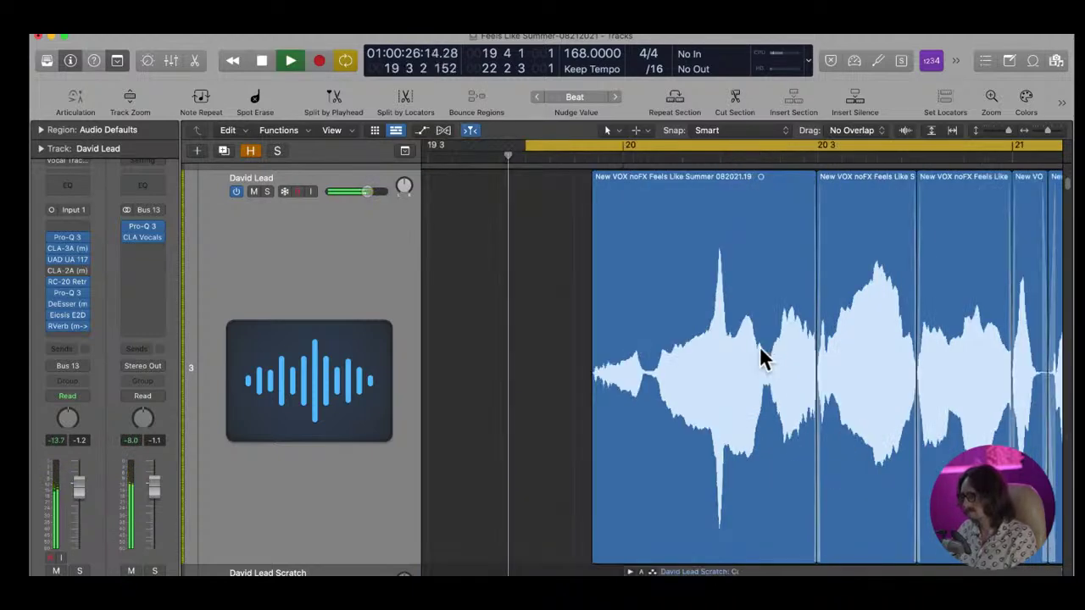
left_click_drag(666, 293, 775, 392)
key("space")
left_click(673, 159)
key("space")
key("space")
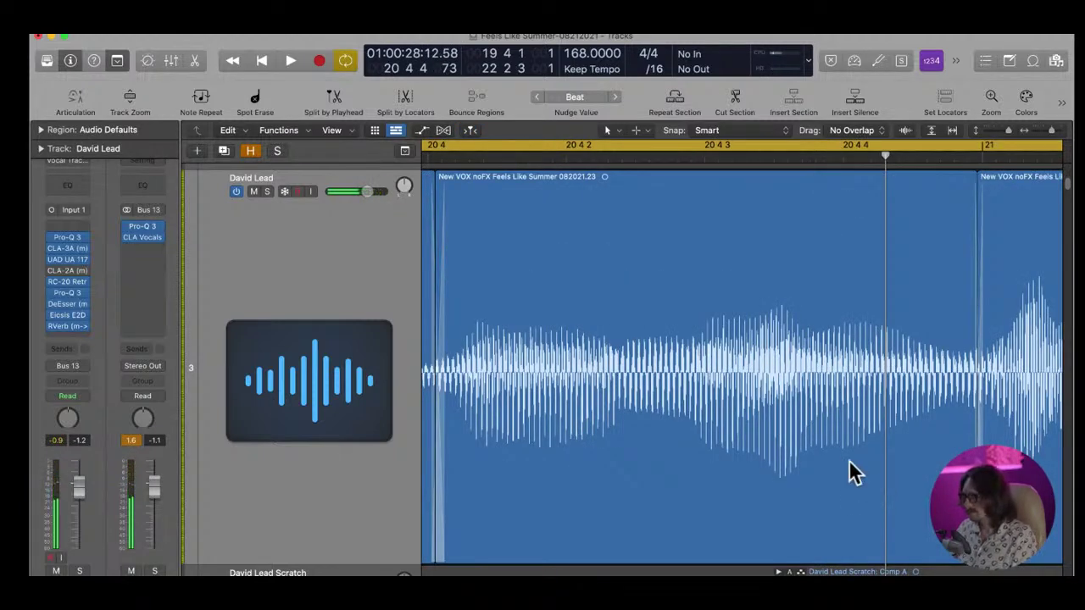
Place the playhead at 20 2 1 1 and split the first lead vocal region in the dip following the narrow spike
left_click(714, 320, "ctrl+alt")
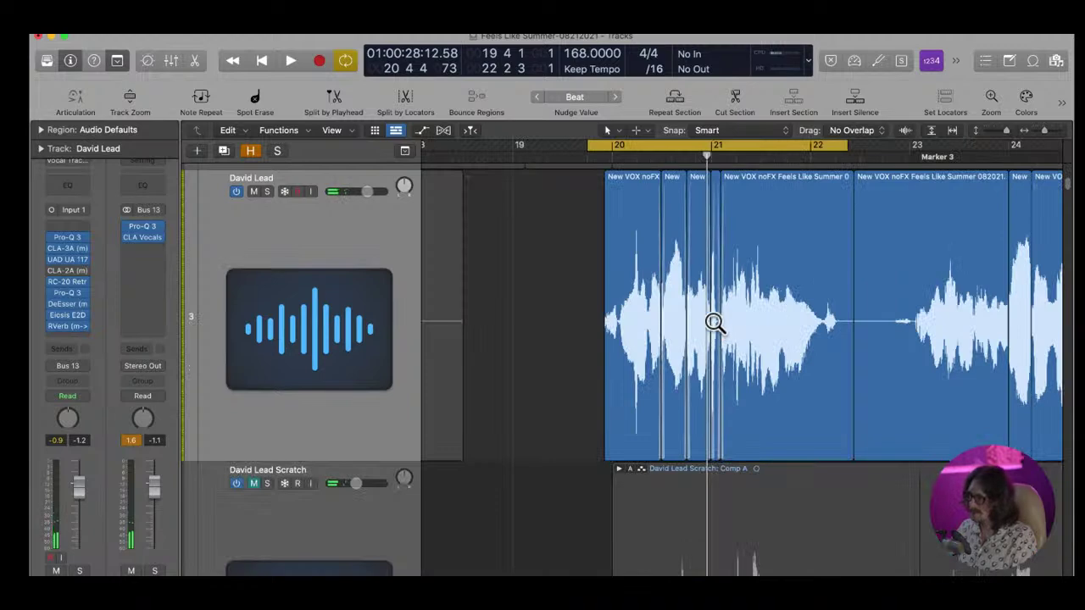
left_click_drag(601, 243, 748, 377)
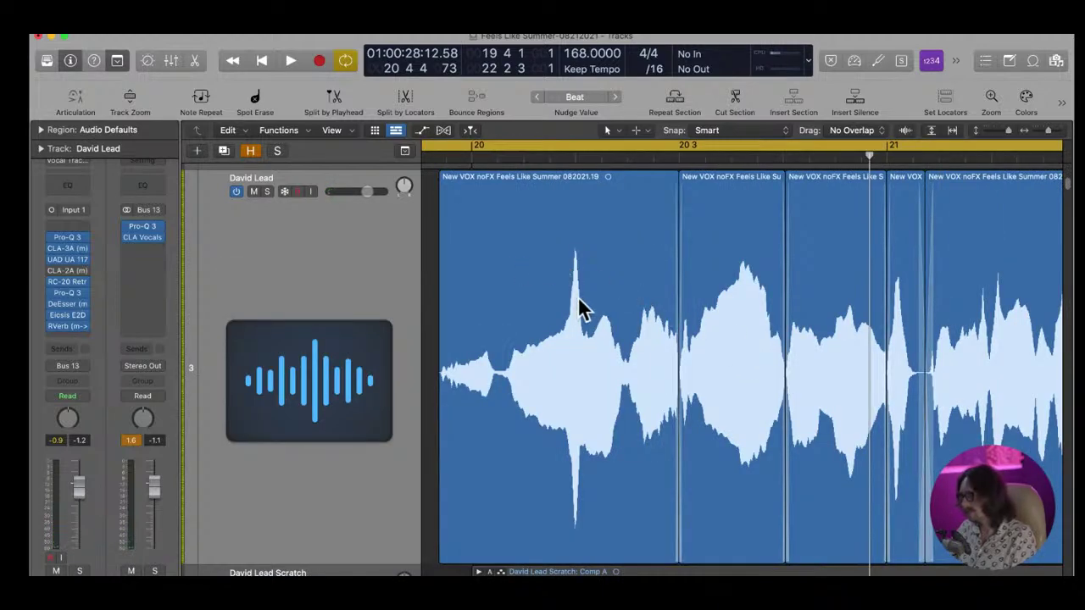
left_click(562, 160)
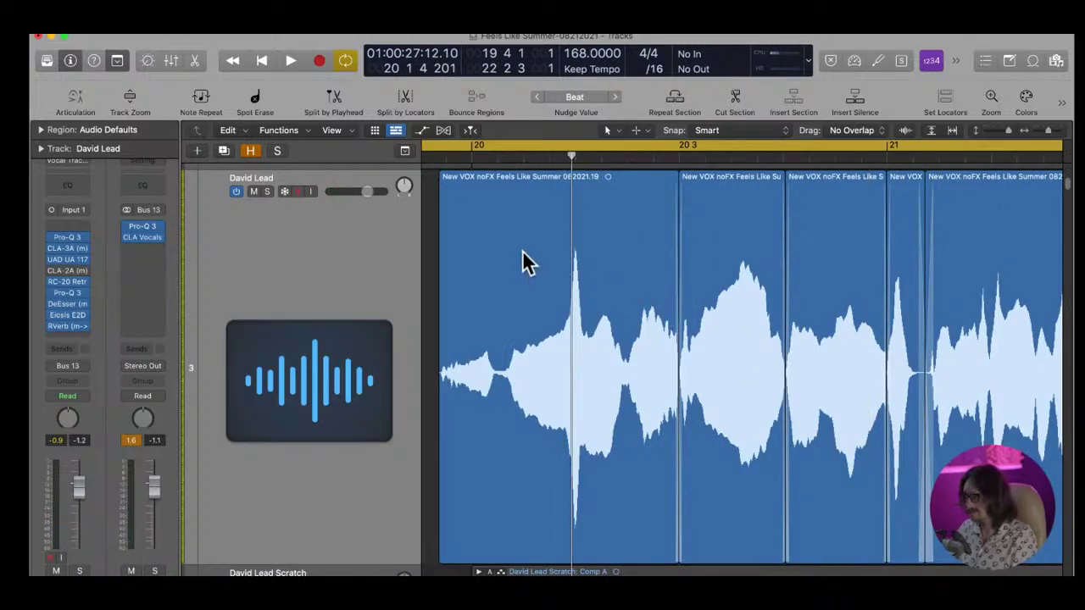
left_click_drag(536, 261, 747, 476)
left_click_drag(562, 157, 573, 157)
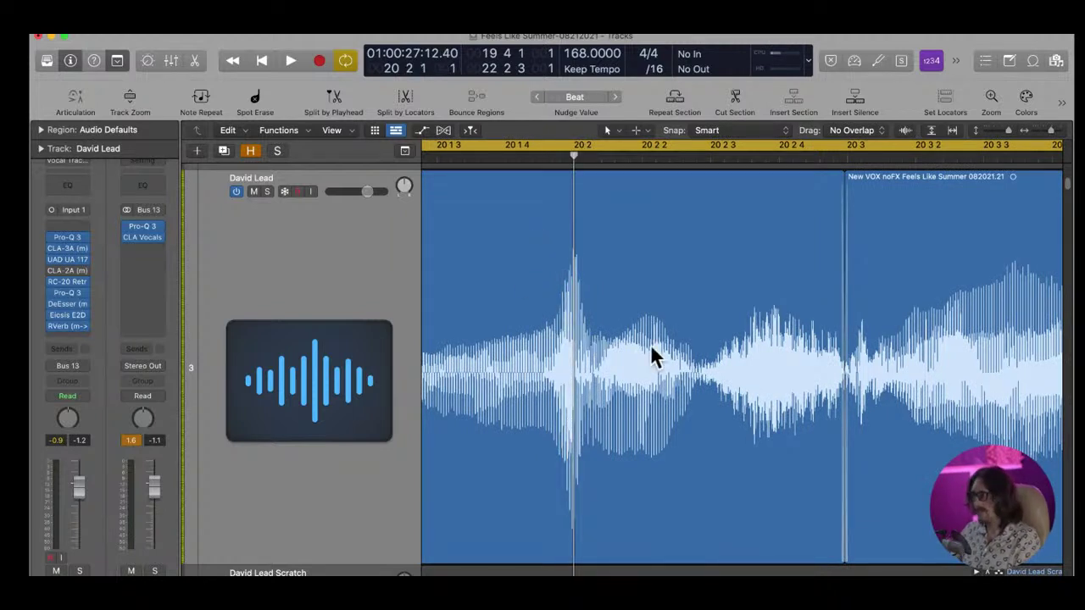
left_click(698, 383)
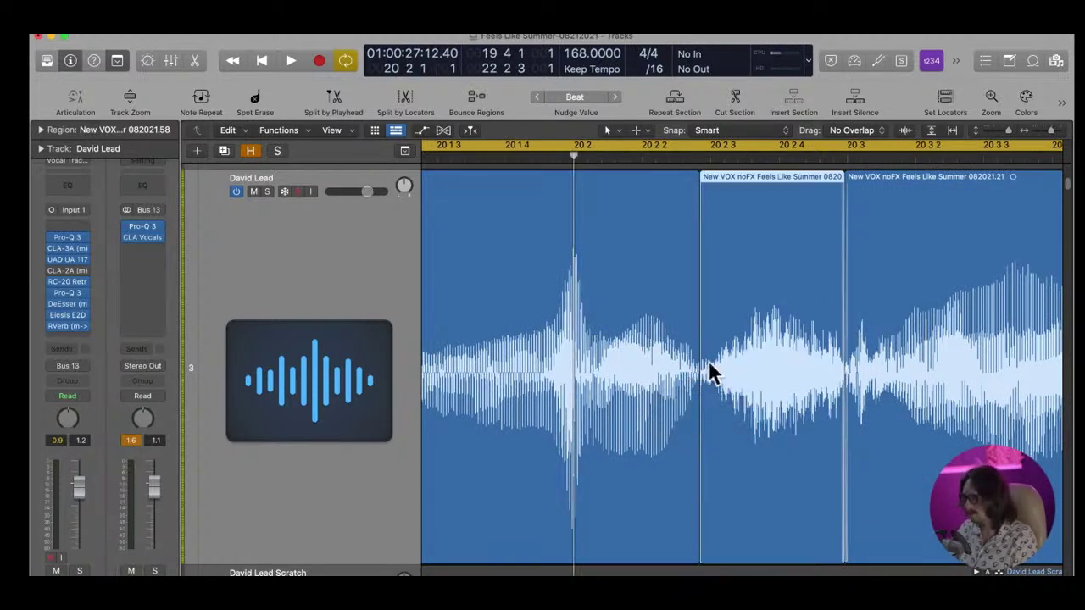
Nudge the newly split region slightly later around 20 2 4 1 and pull its boundary with the next region earlier
left_click(779, 157)
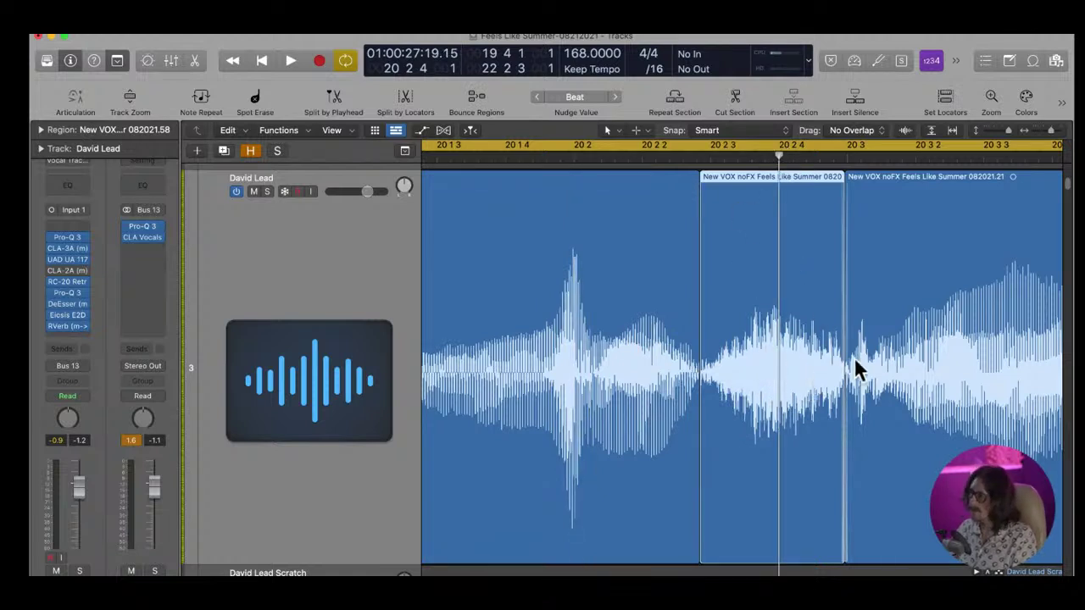
left_click_drag(785, 390, 846, 394)
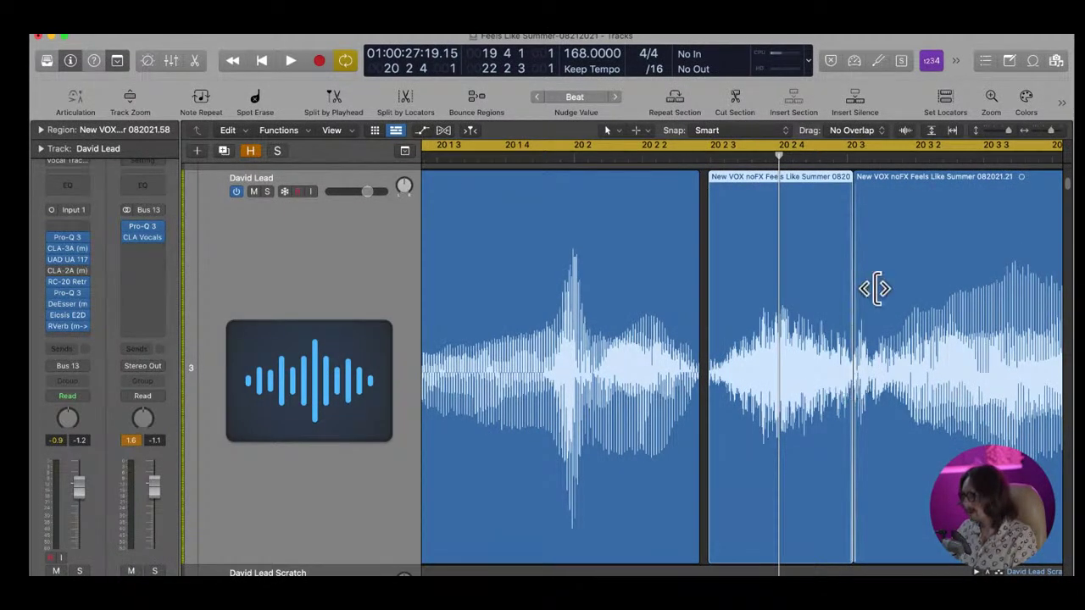
left_click_drag(855, 252, 830, 273)
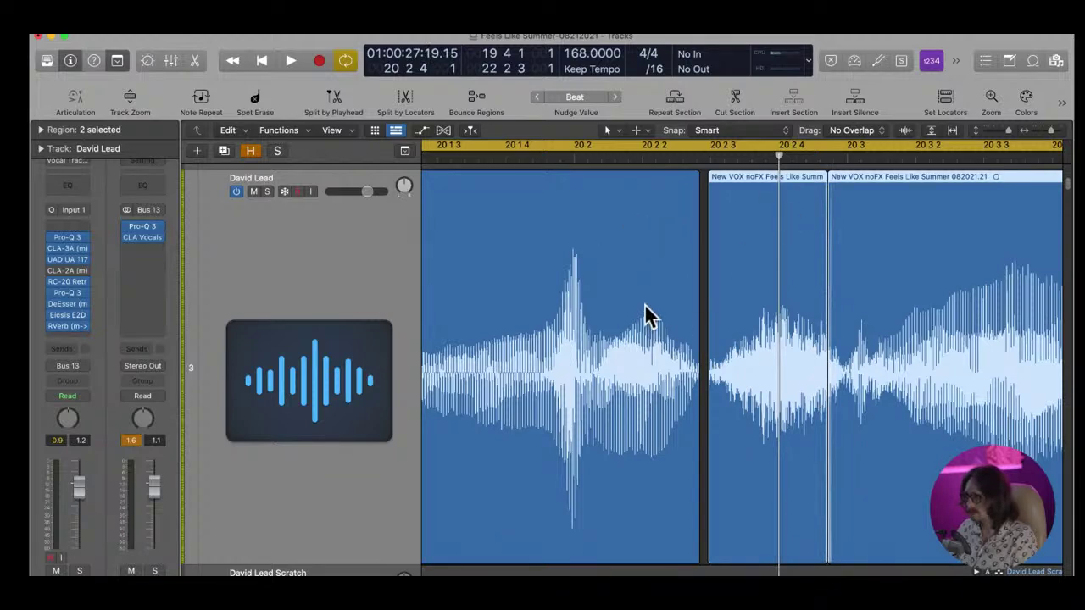
Split the first lead vocal region at 20 1 1 220, in the quiet gap before the swell leading to the spike
left_click(577, 309, "ctrl+alt")
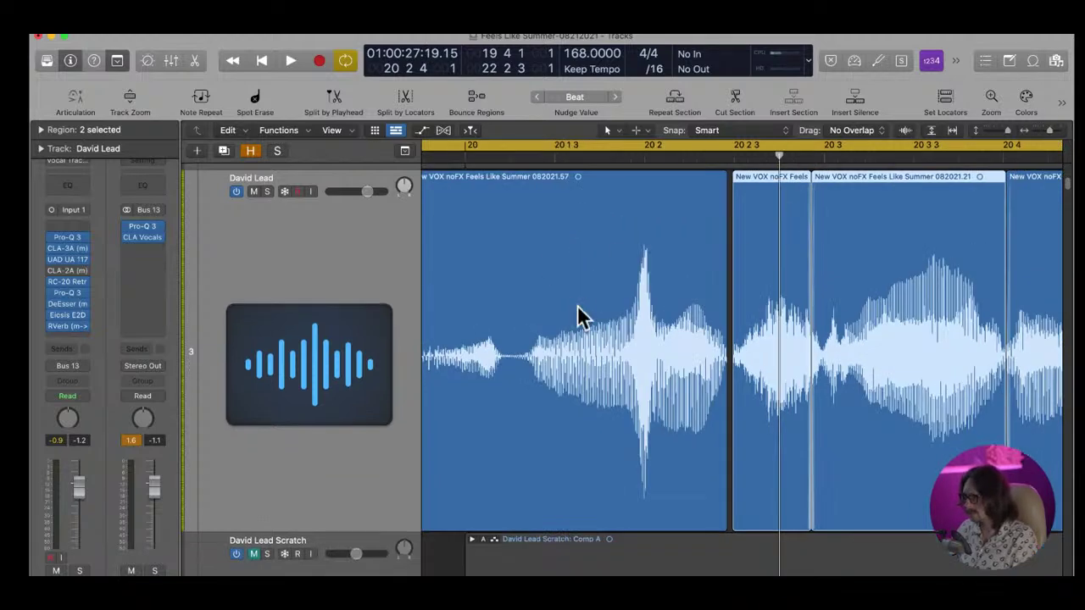
left_click(578, 310, "ctrl+alt")
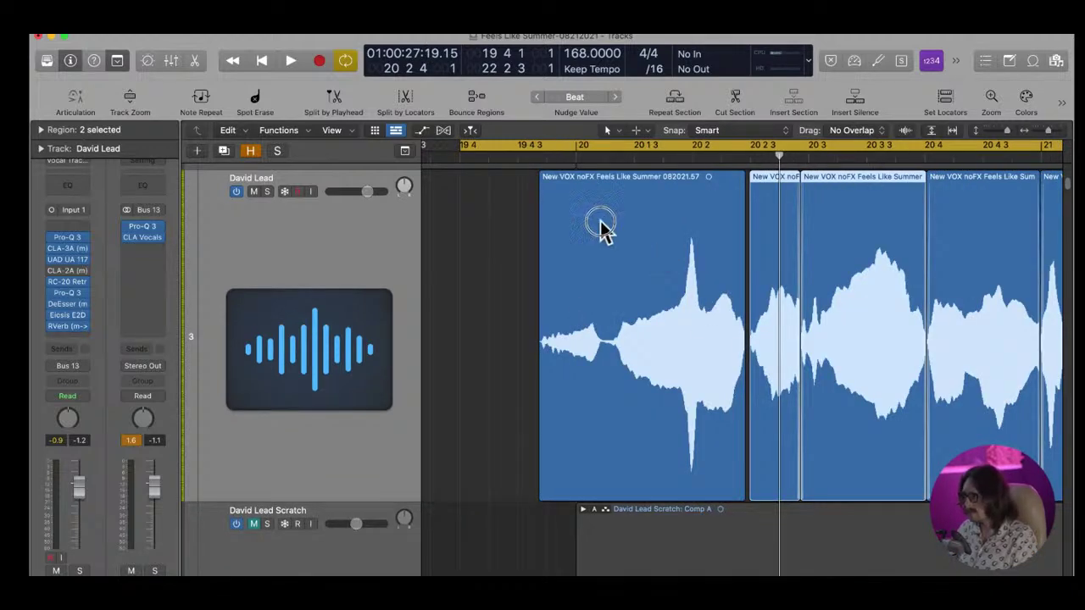
left_click_drag(567, 201, 840, 424)
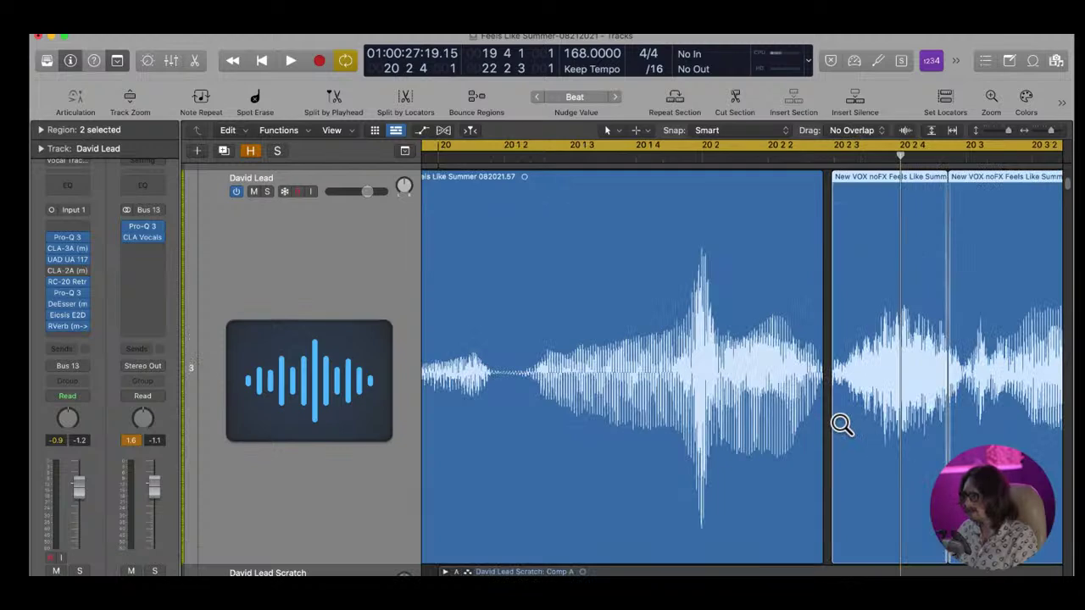
left_click(499, 381)
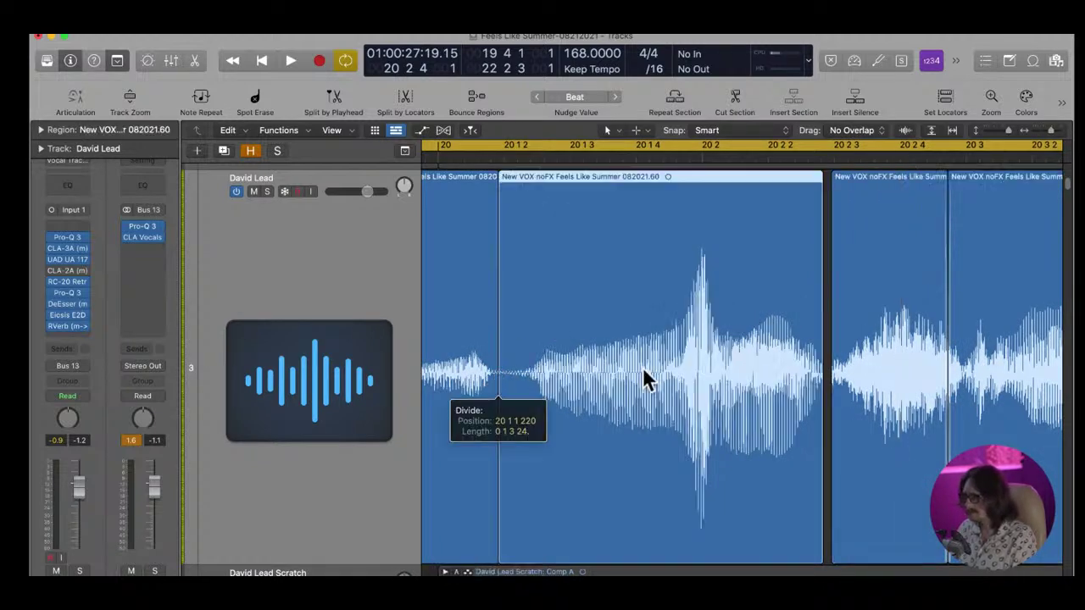
Move the region containing the spike later to 20 1 2 1 so the spike meets 20 2 1 1, and fade its joint with the previous region
left_click(703, 160)
left_click_drag(687, 364, 687, 357)
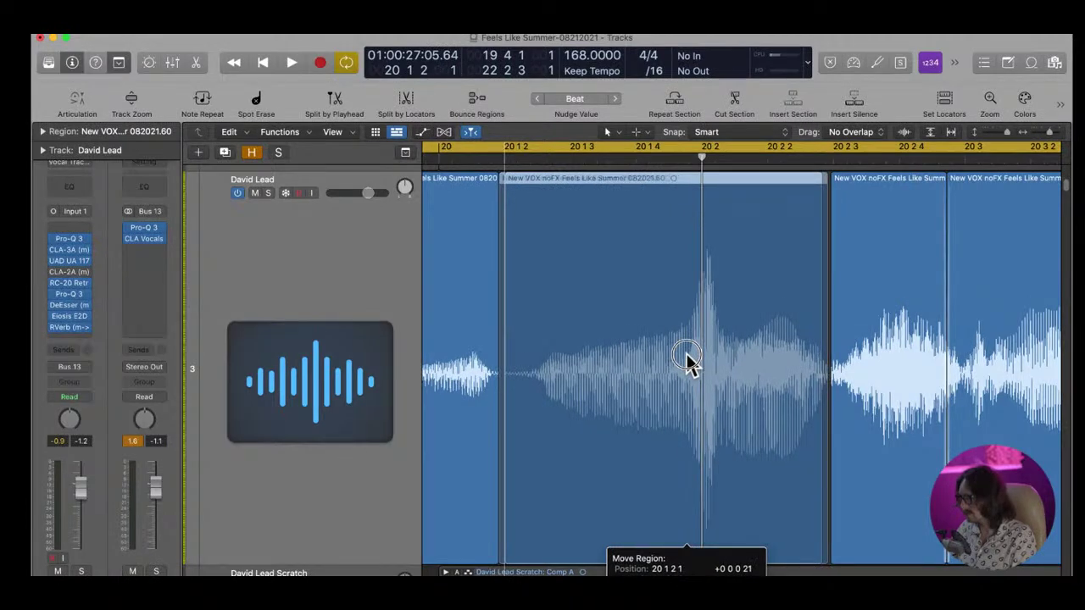
left_click_drag(513, 399, 537, 395)
Check the joints around the moved spike region and play back the retimed phrase of the lead vocal
left_click(707, 349, "ctrl+alt")
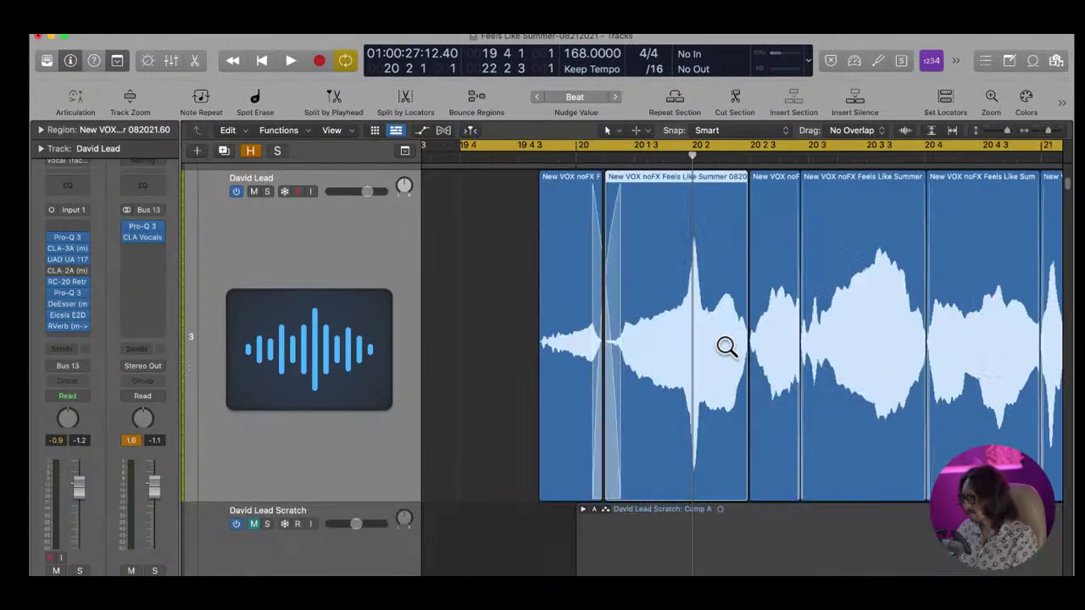
left_click(710, 300, "ctrl+alt")
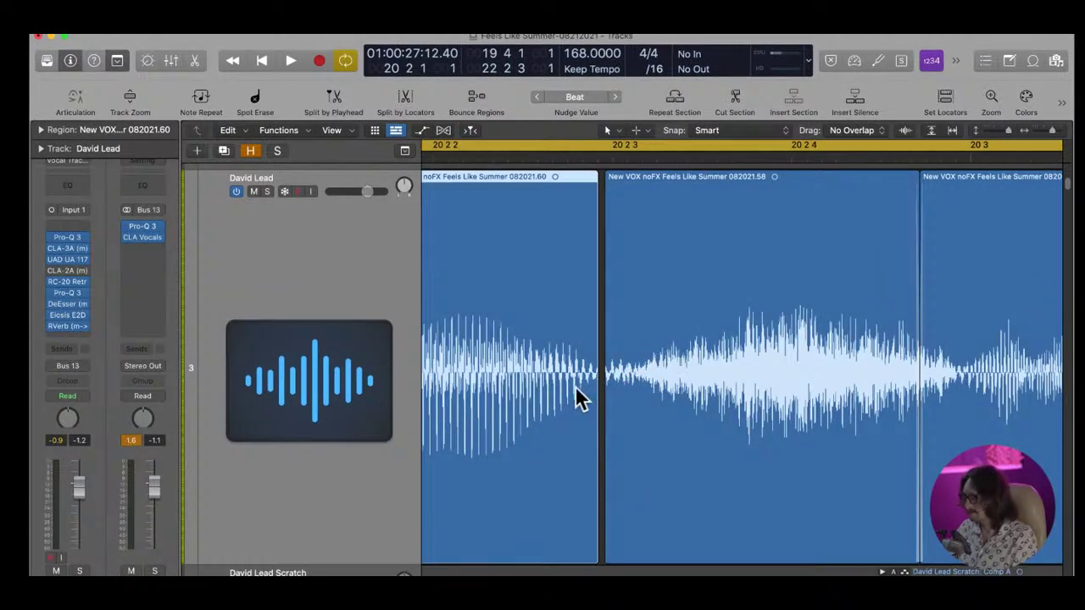
left_click(661, 407, "ctrl+alt")
key("space")
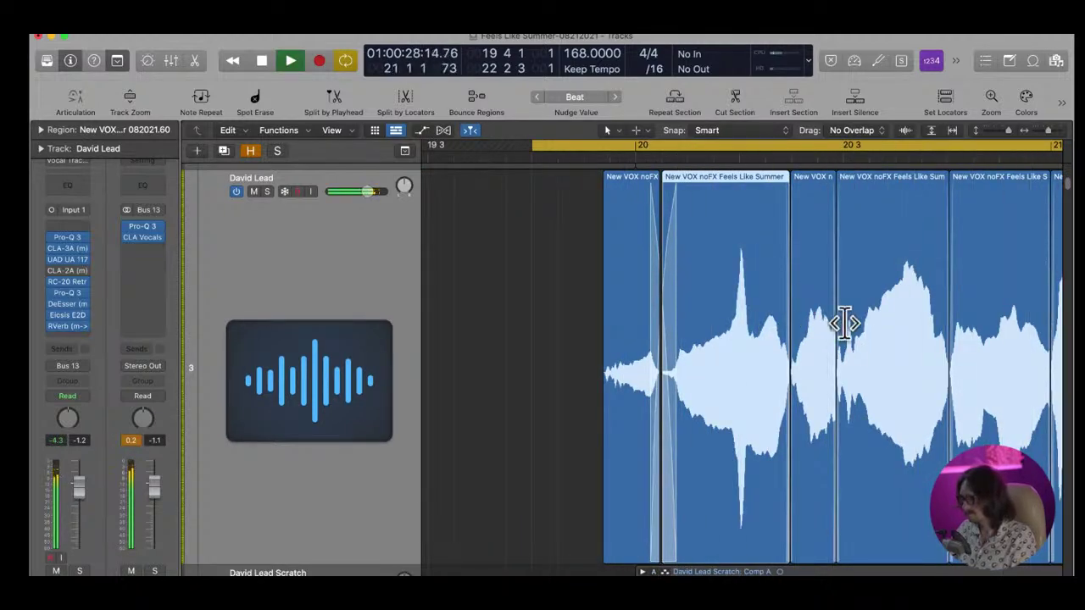
key("space")
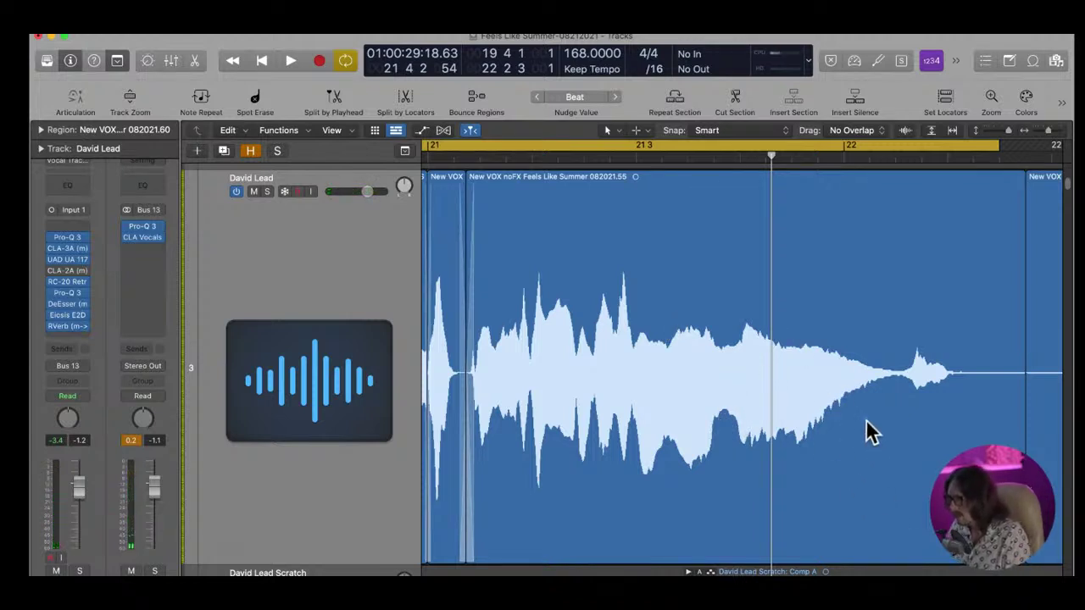
Set the cycle range from 20 2 4 139 to 22 3 3 1, starting at the loud lead vocal region near 20 3
key("z")
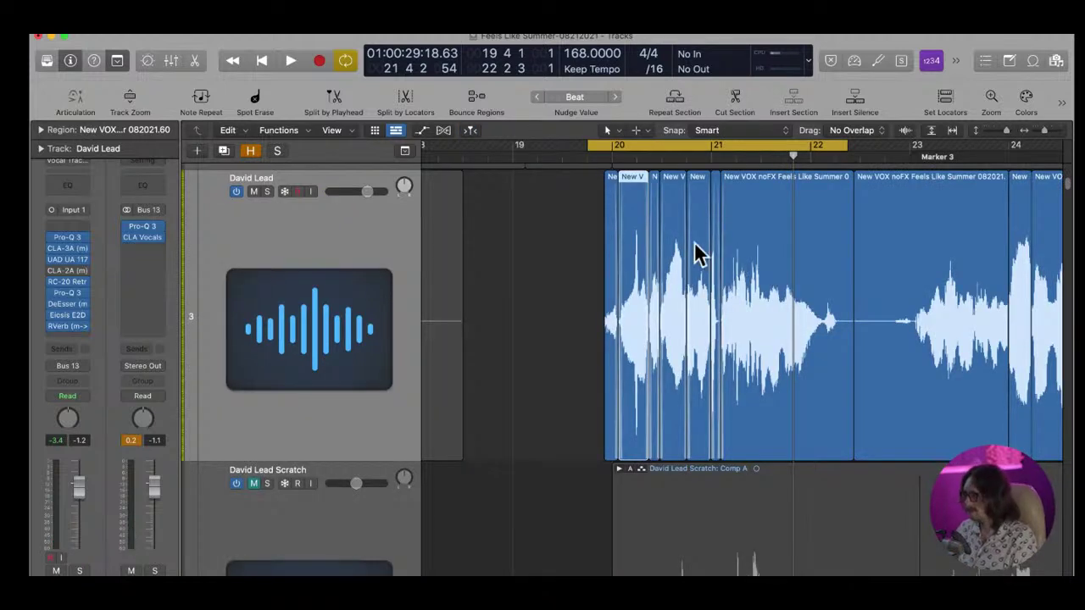
left_click(663, 152)
left_click_drag(662, 159, 871, 163)
left_click_drag(605, 271, 819, 367, "ctrl+alt")
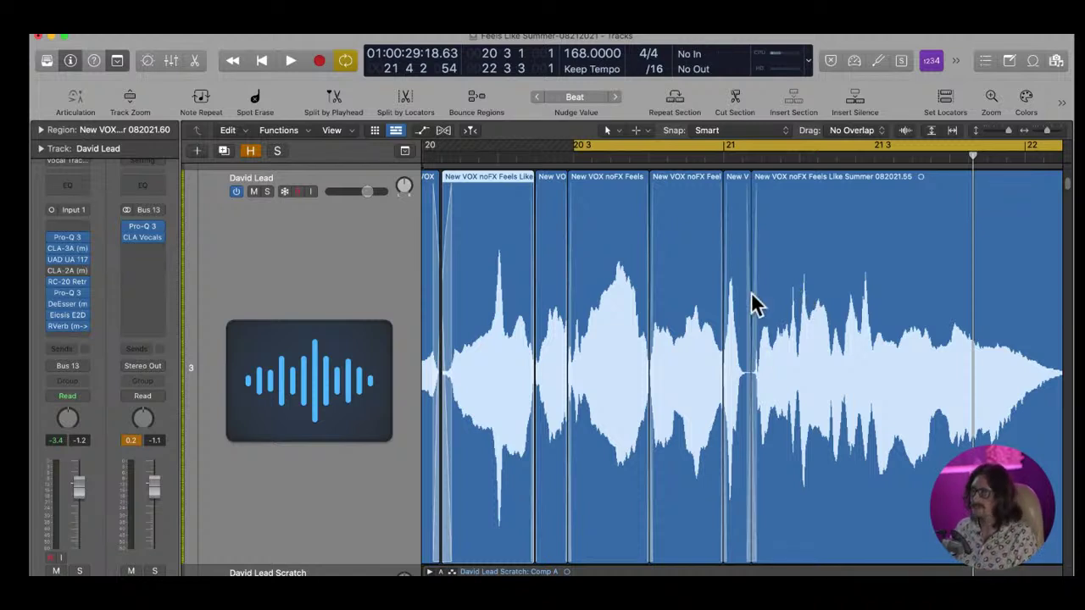
left_click_drag(579, 149, 565, 151)
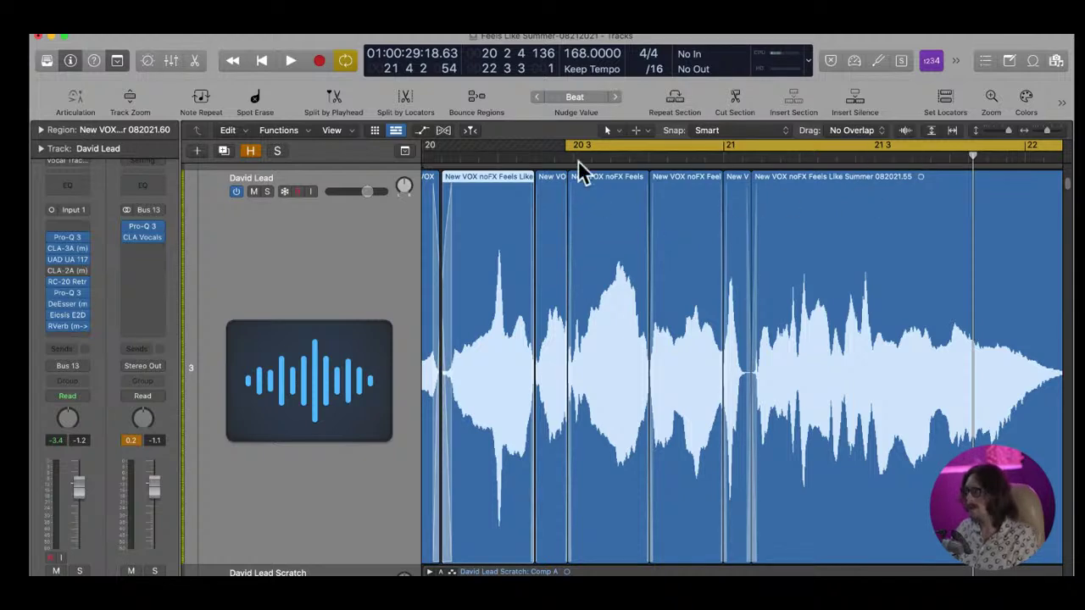
left_click_drag(551, 190, 1068, 386)
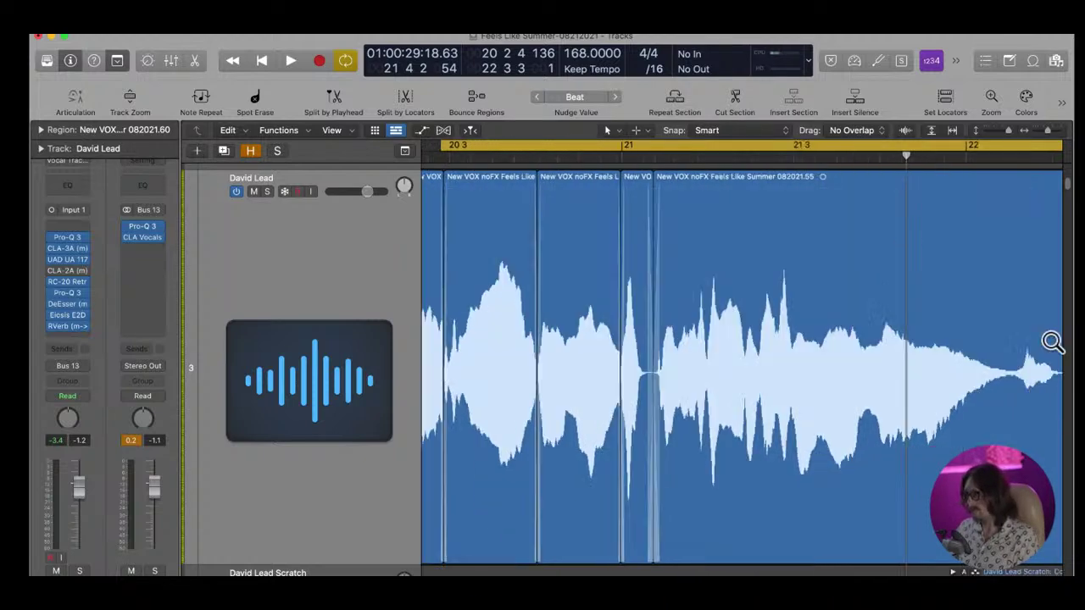
left_click_drag(442, 146, 445, 145)
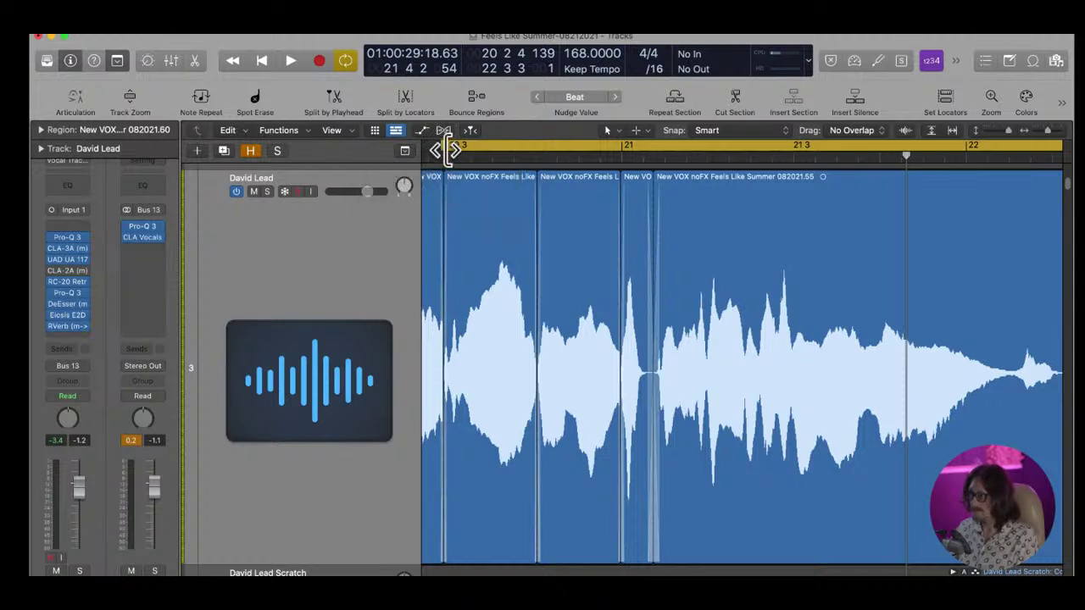
Inspect the loud region's waveform against the grid and place the playhead at its quiet onset, 20 3 1 1
left_click(494, 159)
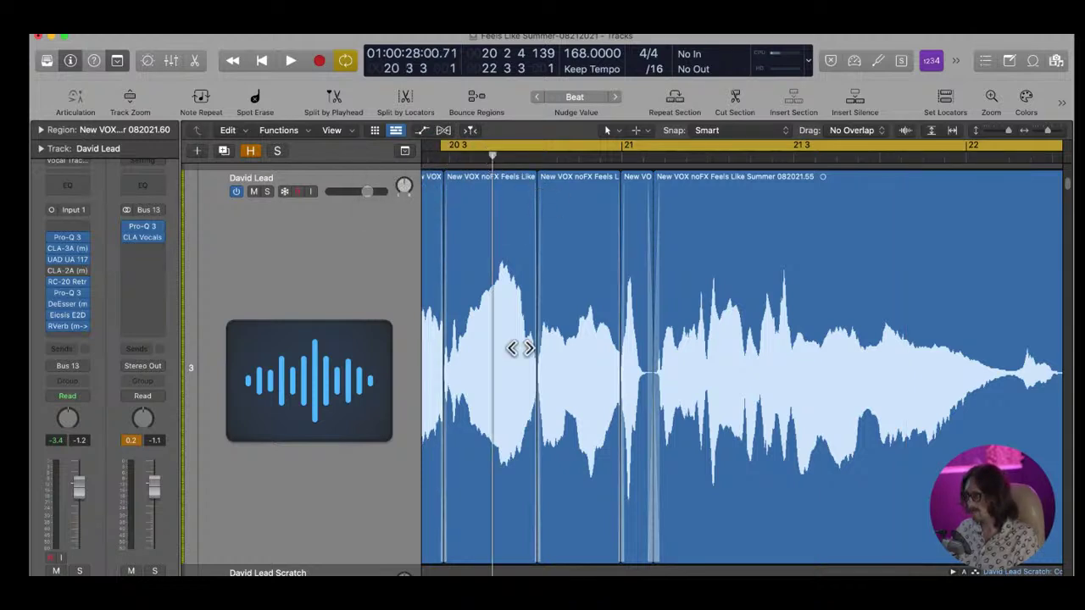
left_click_drag(462, 265, 606, 406)
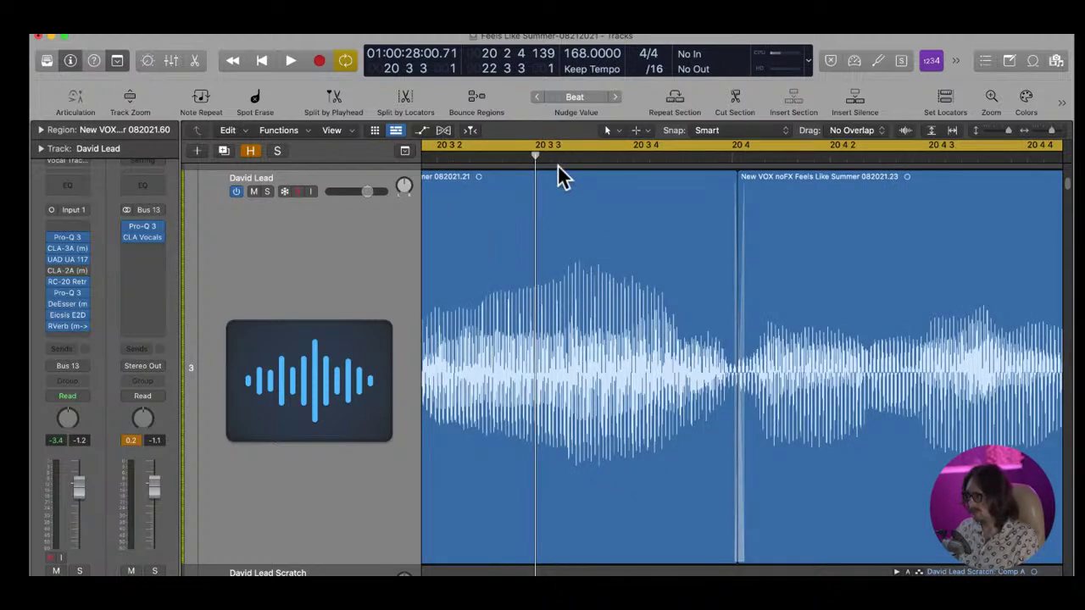
left_click(554, 313, "ctrl+alt")
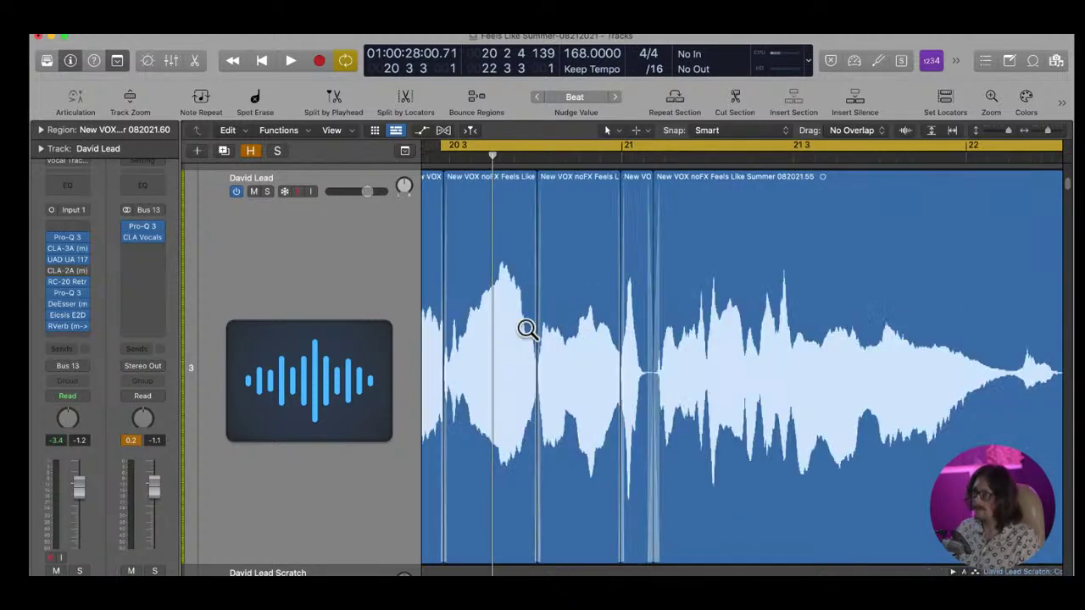
scroll(465, 305, "left", 3)
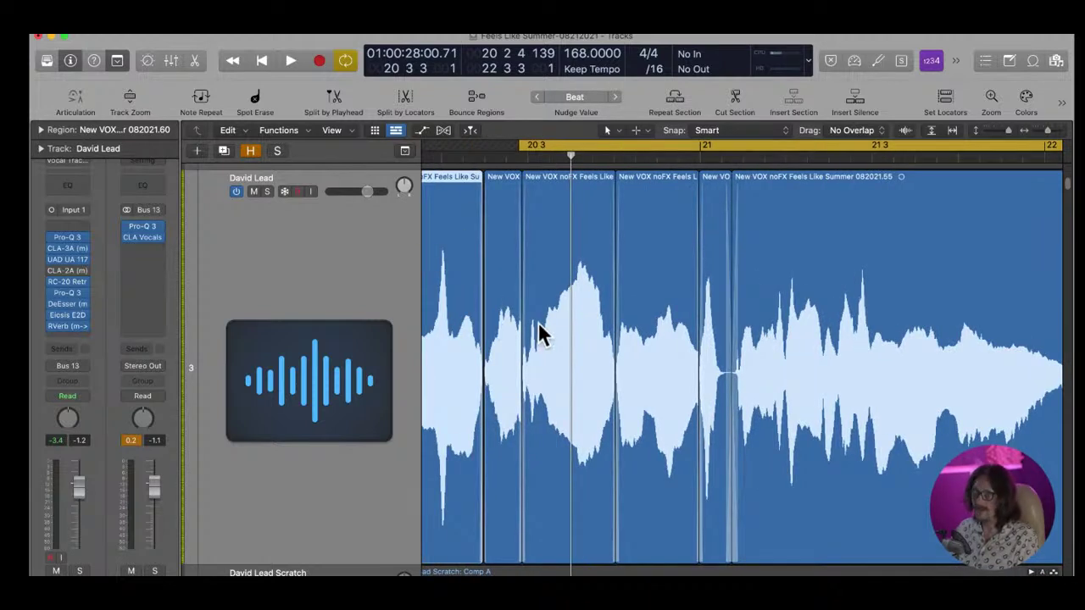
left_click_drag(504, 273, 610, 437)
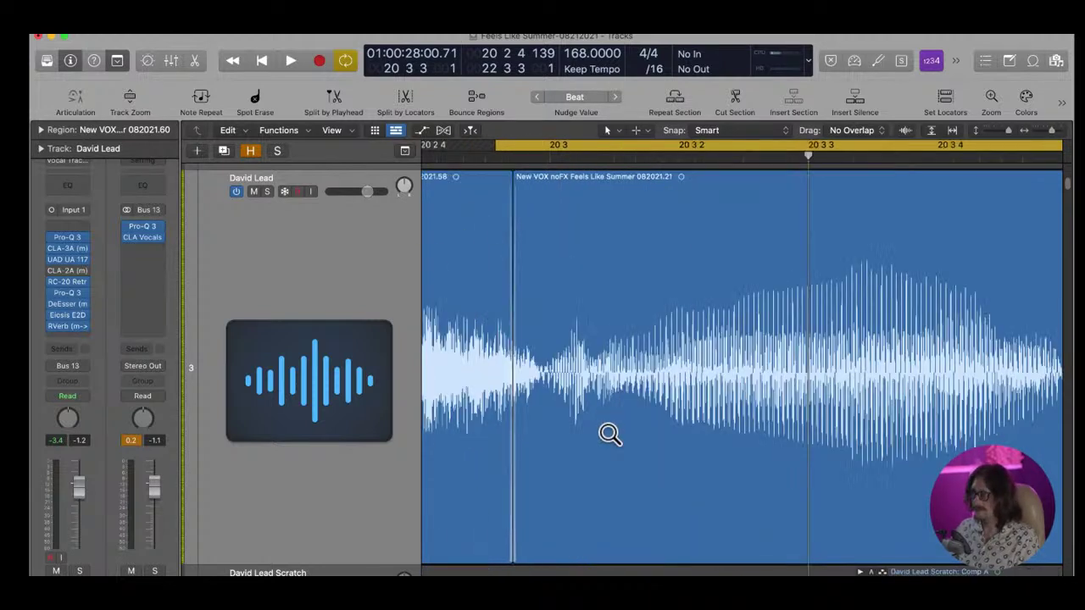
left_click(548, 156)
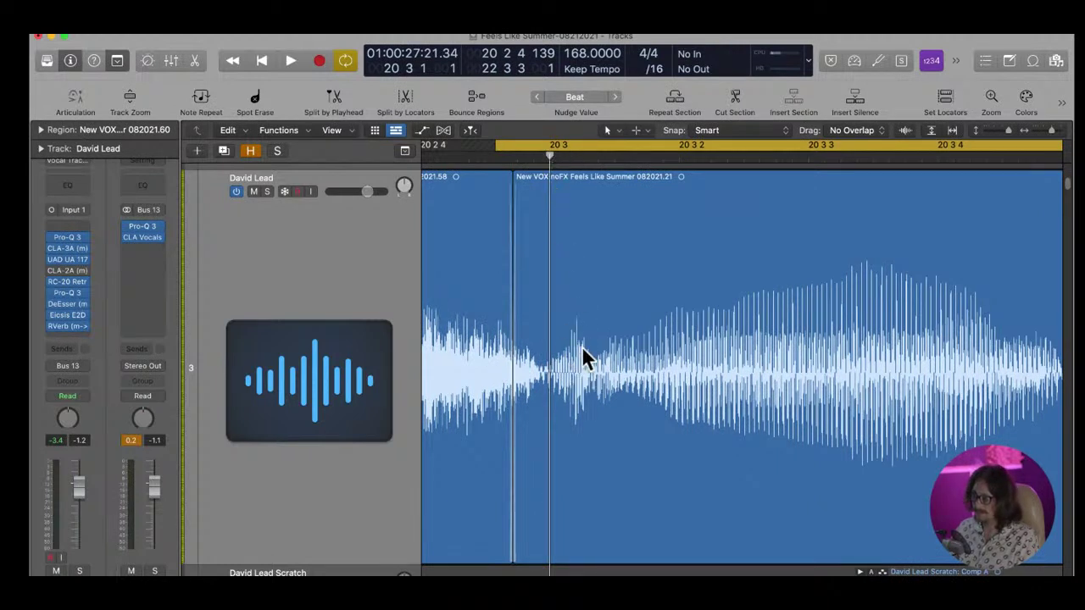
Split the loud region at 20 2 4 229, just before 20 3, and move the part after the split slightly earlier
left_click_drag(501, 296, 617, 452)
left_click_drag(660, 377, 650, 414)
left_click(630, 389)
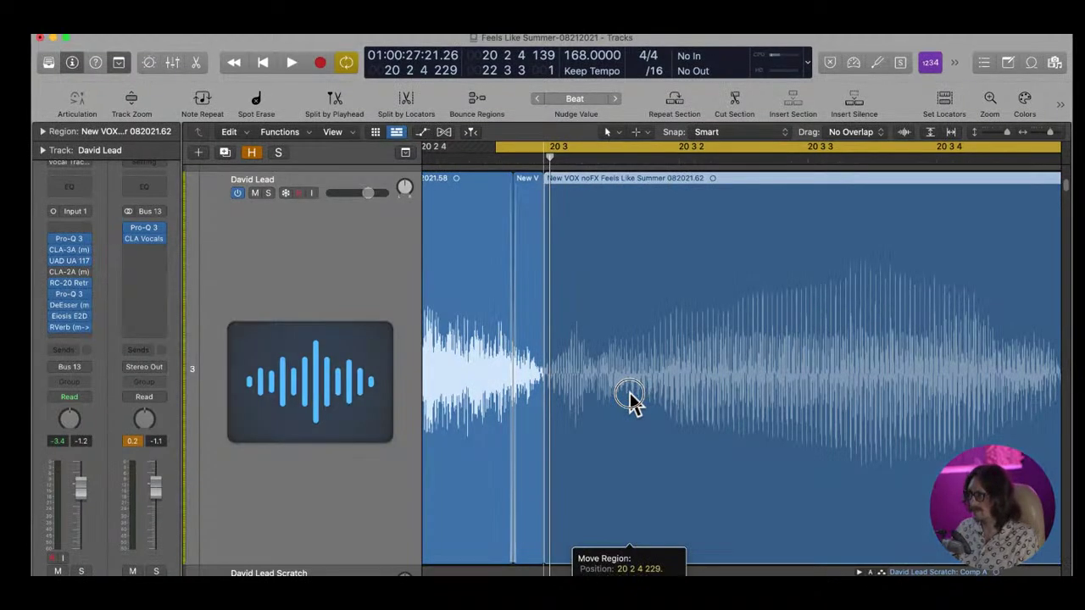
left_click(628, 394)
left_click_drag(628, 394, 608, 395)
Extend the short region before the moved part to just before 20 3, covering the start of the following region
left_click_drag(483, 315, 567, 421)
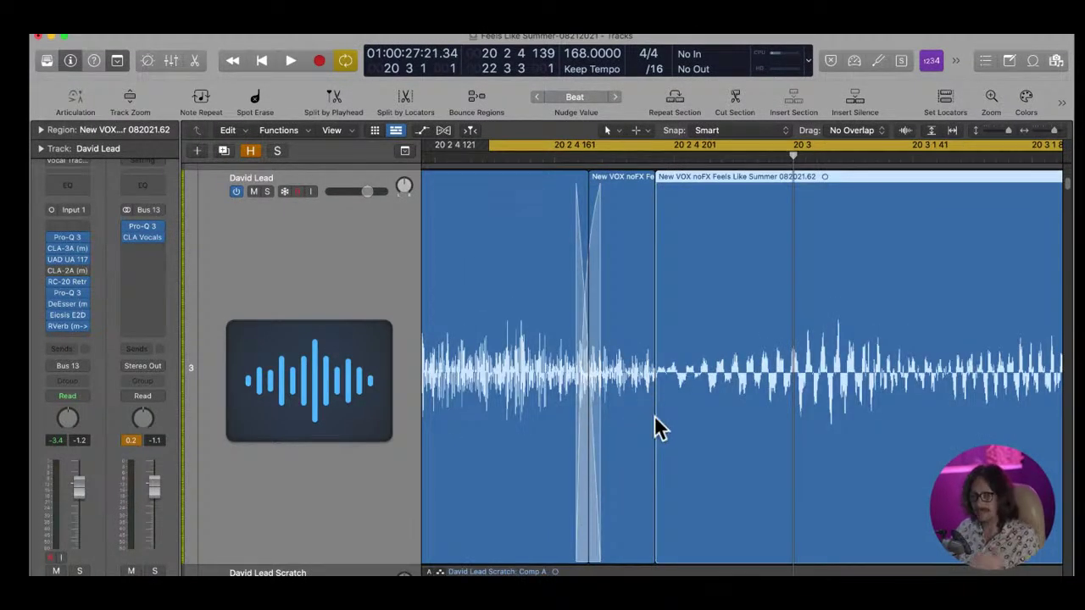
mouse_move(653, 443)
left_mouse_down()
mouse_move(765, 436)
mouse_move(663, 453)
mouse_move(757, 449)
mouse_move(639, 463)
mouse_move(654, 464)
left_mouse_up()
left_click_drag(668, 463, 728, 415)
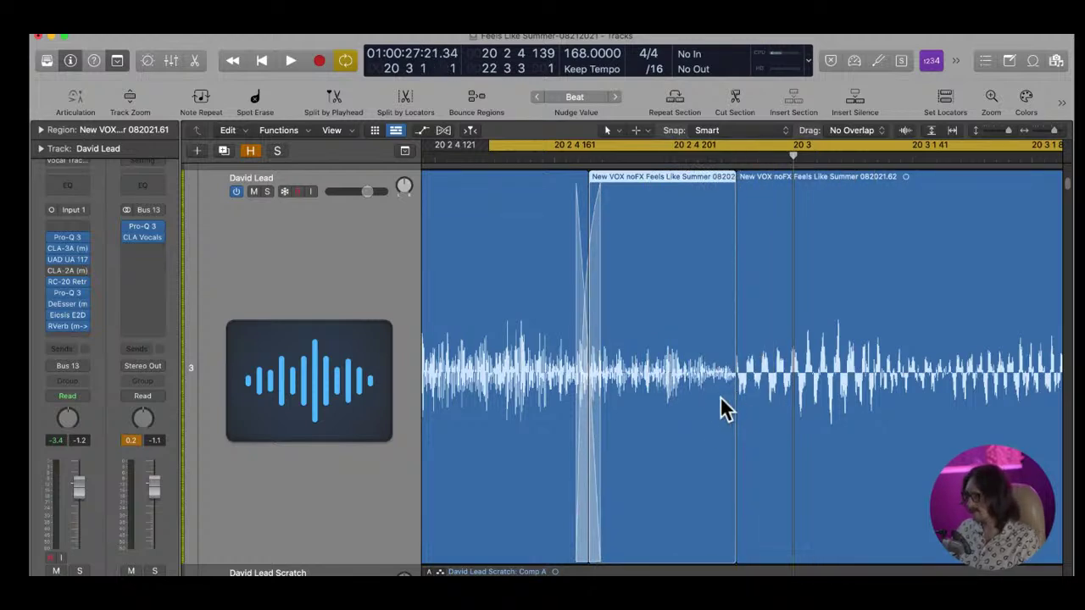
Extend the start of the cycle range back to 20 1 1 176, near the beginning of the spike region
left_click(763, 416, "ctrl+alt")
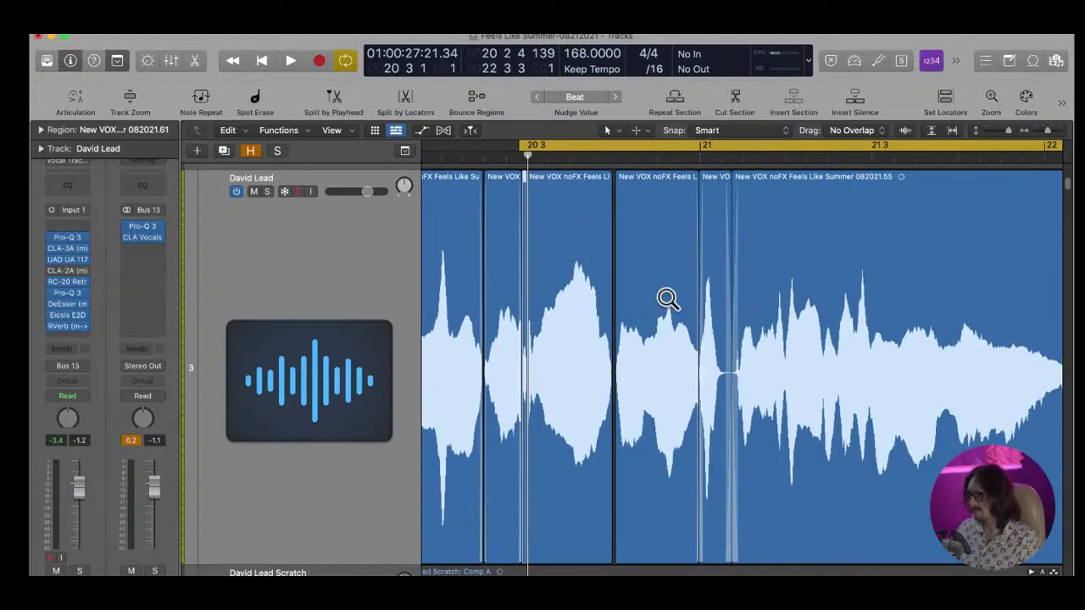
left_click(572, 261, "ctrl+alt")
left_click_drag(544, 142, 431, 228)
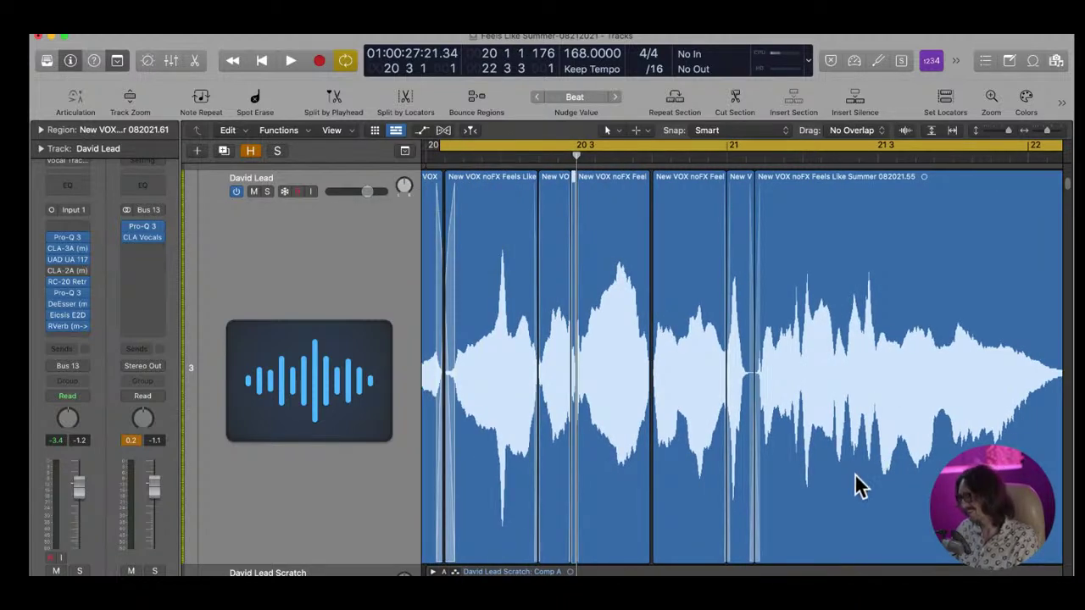
Select the long vocal region starting just after bar 21 and play back the cycled phrase to check its timing
left_click(787, 342)
key("space")
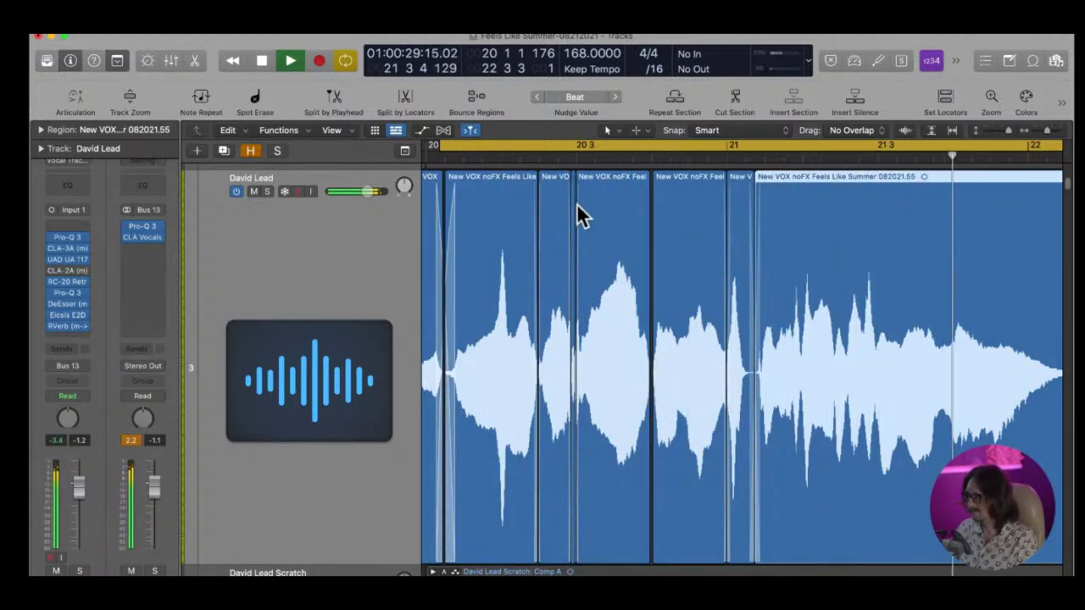
key("space")
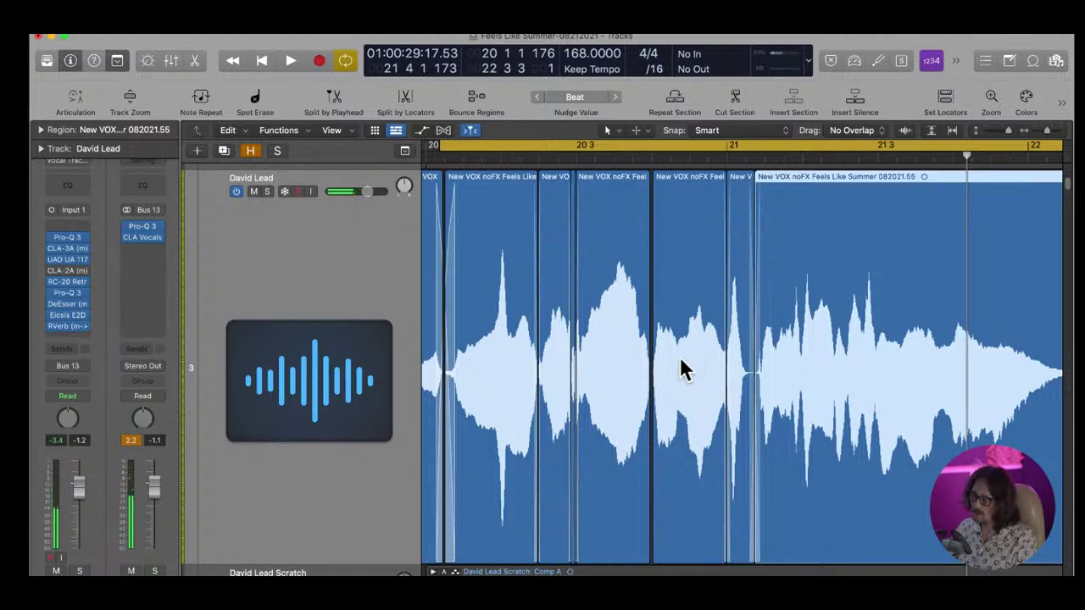
Extend the start of the cycle range back to 19 4 3 81, before the first lead vocal region, and play the phrase
scroll(705, 349, "left", 5)
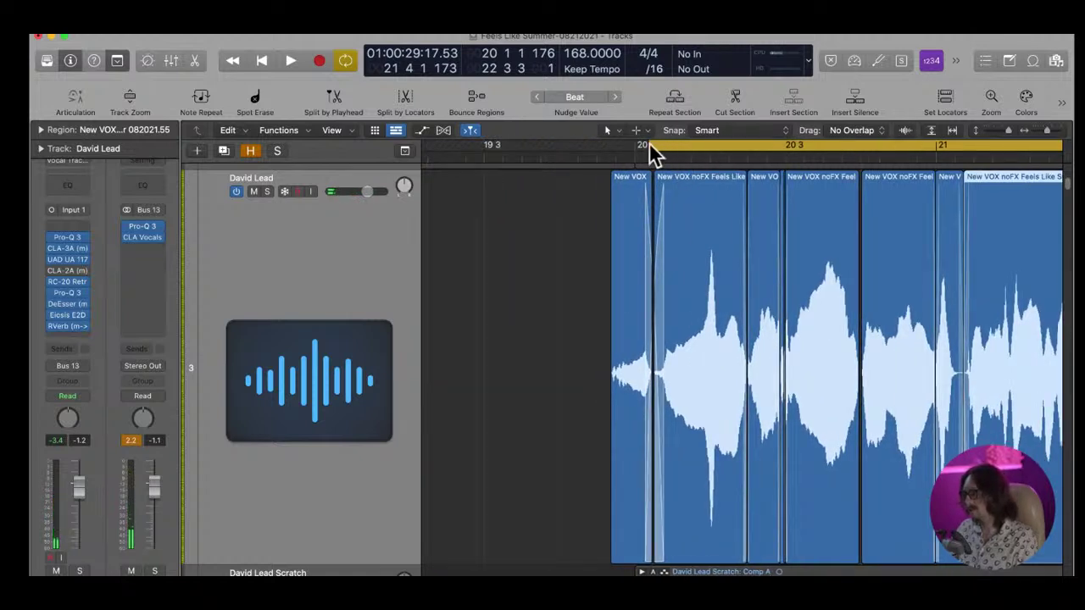
left_click_drag(650, 144, 604, 145)
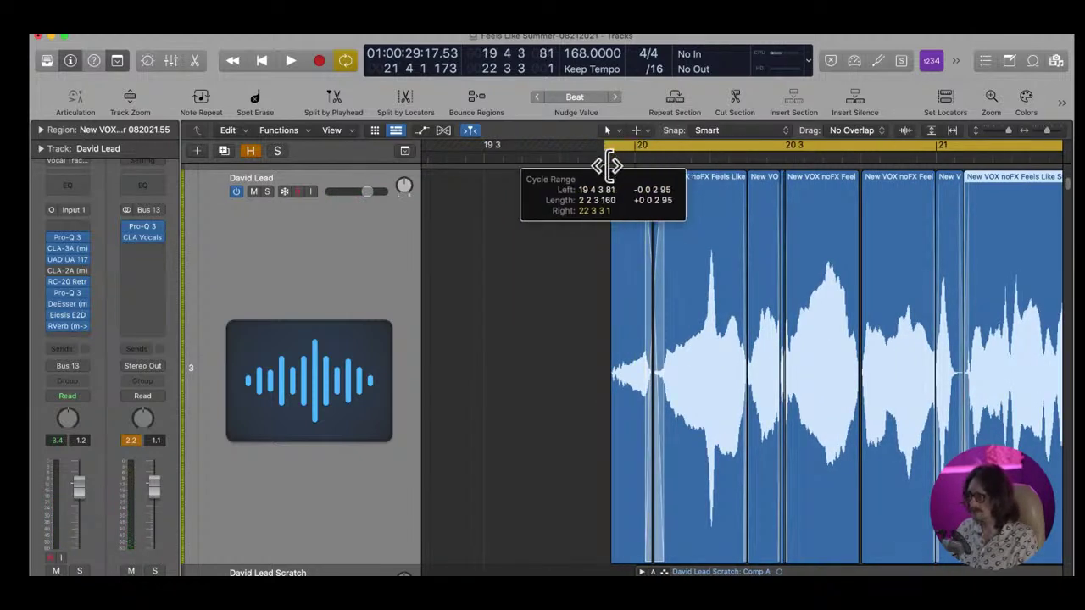
left_click(490, 360)
key("space")
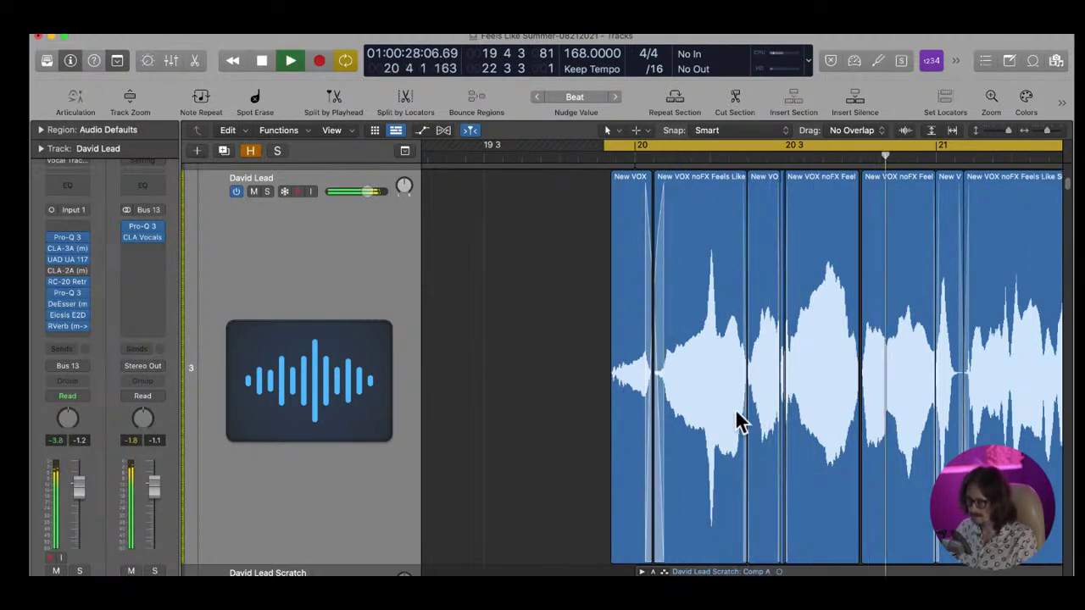
key("space")
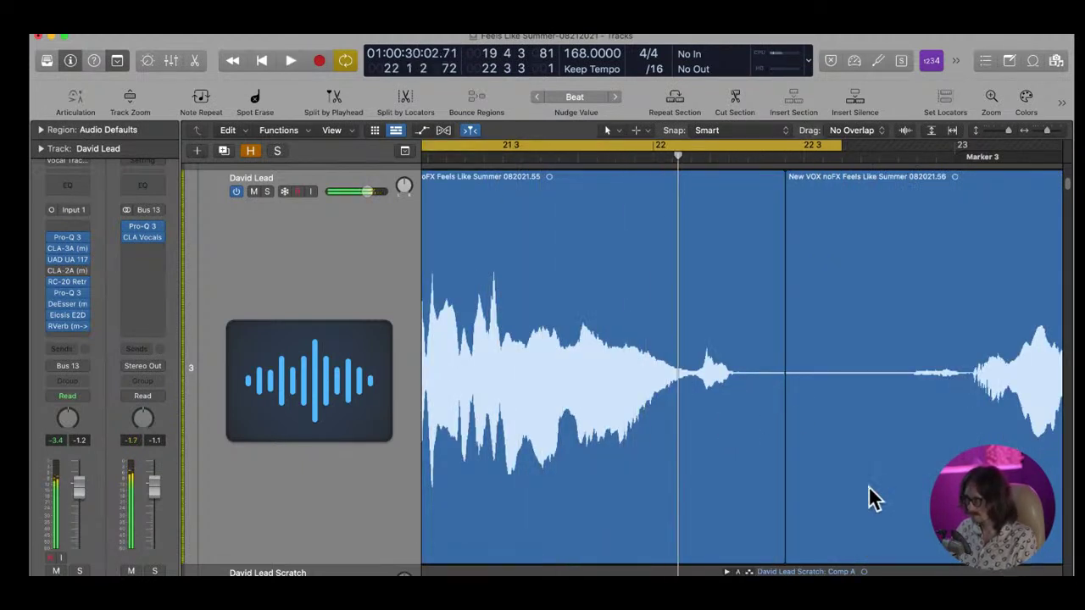
Move the short lead vocal region at bar 21 slightly earlier and adjust its join with the preceding region
scroll(652, 359, "left", 10)
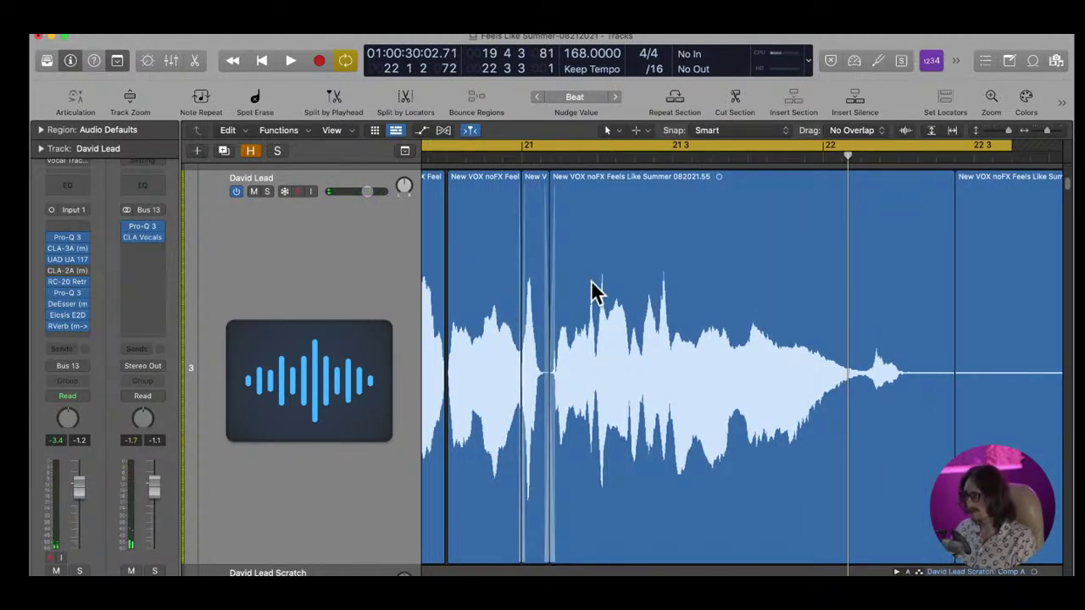
left_click_drag(502, 260, 615, 422)
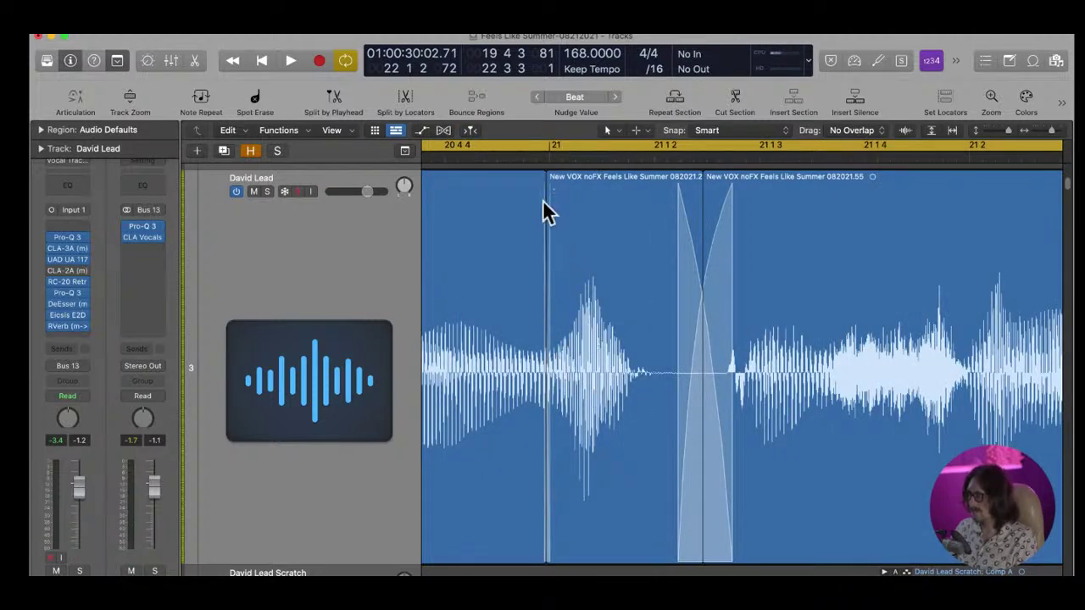
left_click(592, 366)
left_click_drag(508, 284, 666, 474)
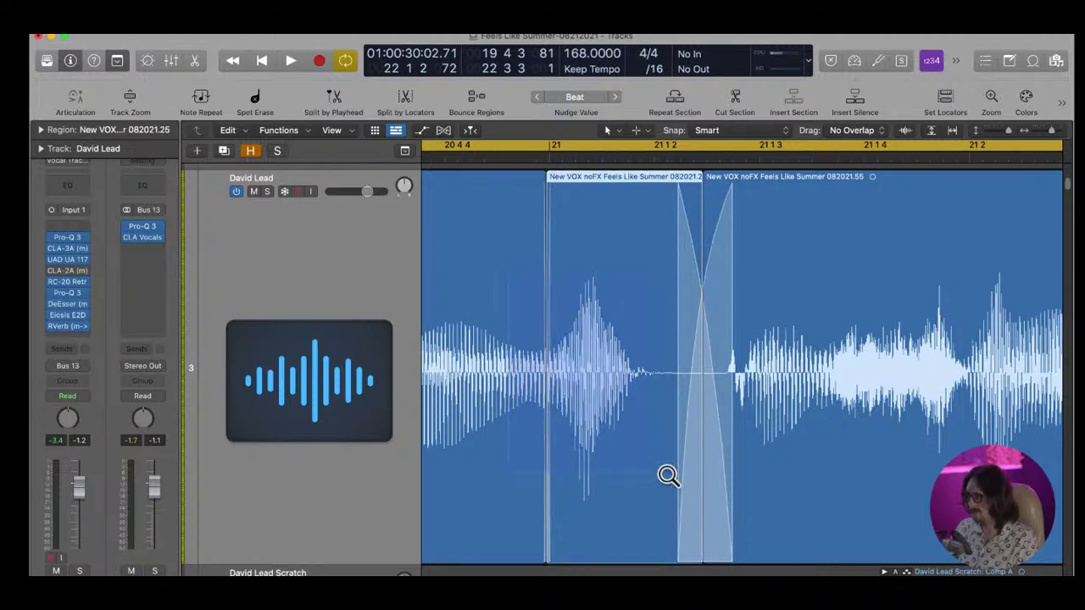
left_click_drag(694, 413, 534, 410)
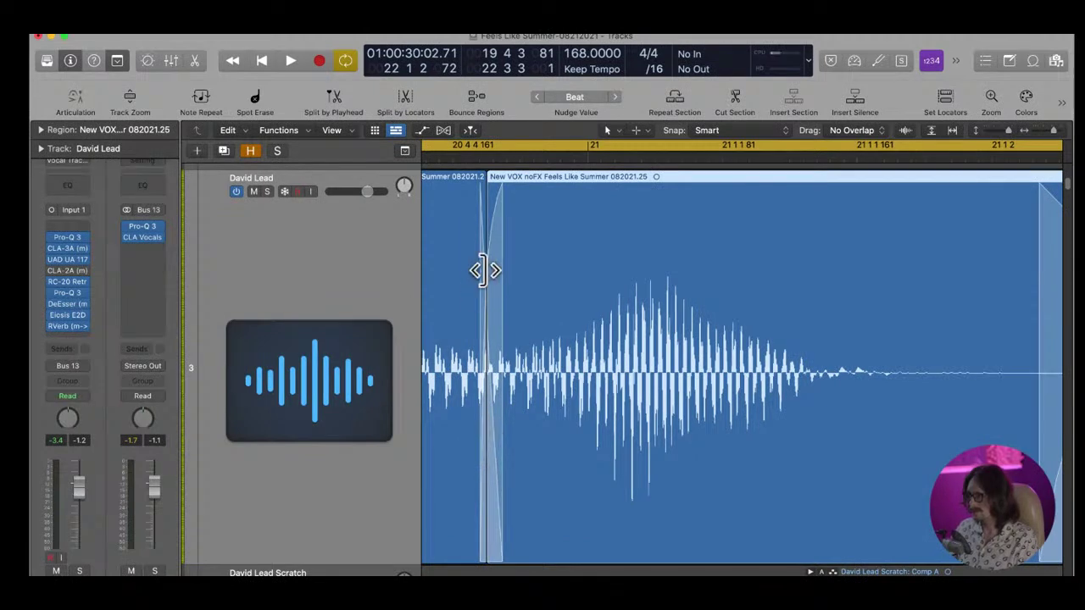
left_click(486, 272)
left_click_drag(486, 272, 528, 315)
key("z")
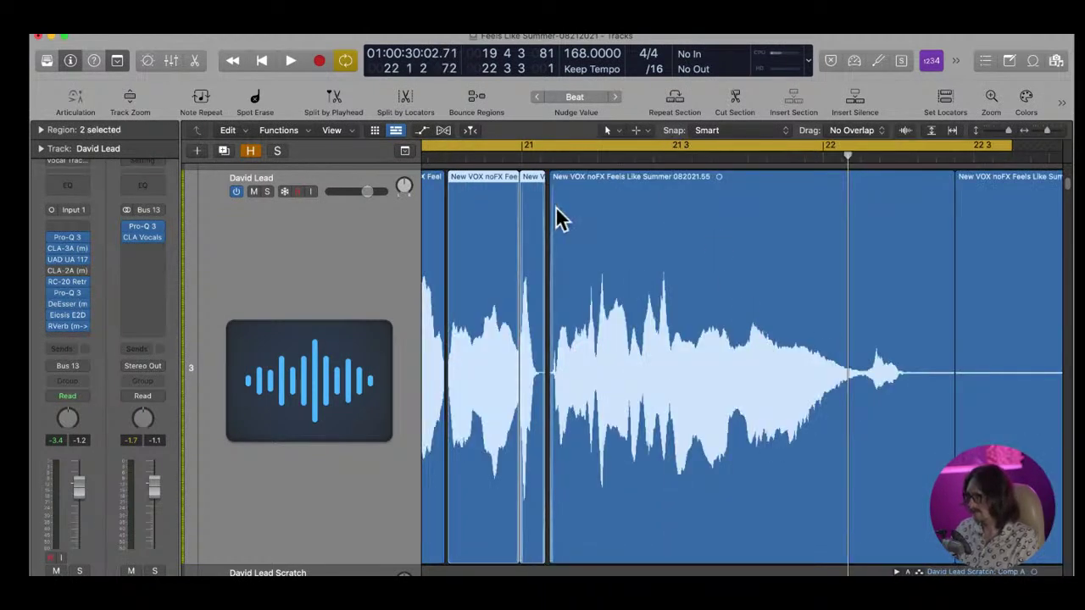
Place the playhead at bar 21, set the cycle range from 21 1 1 1 to 22 2 4 121 and play it back
left_click(590, 316)
left_click(515, 155)
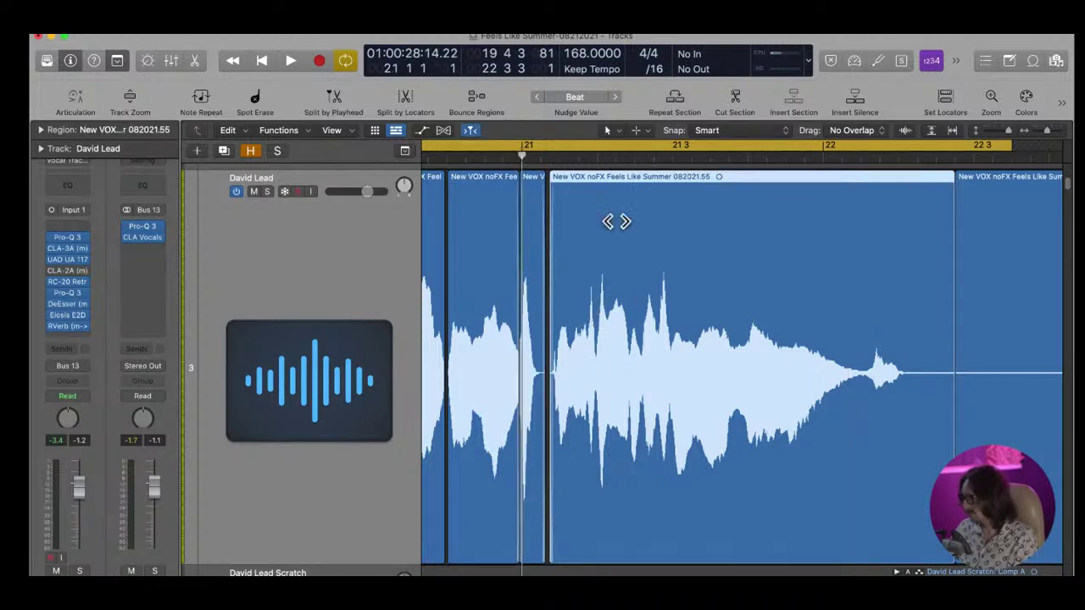
left_click(553, 142)
left_click_drag(517, 149, 966, 186)
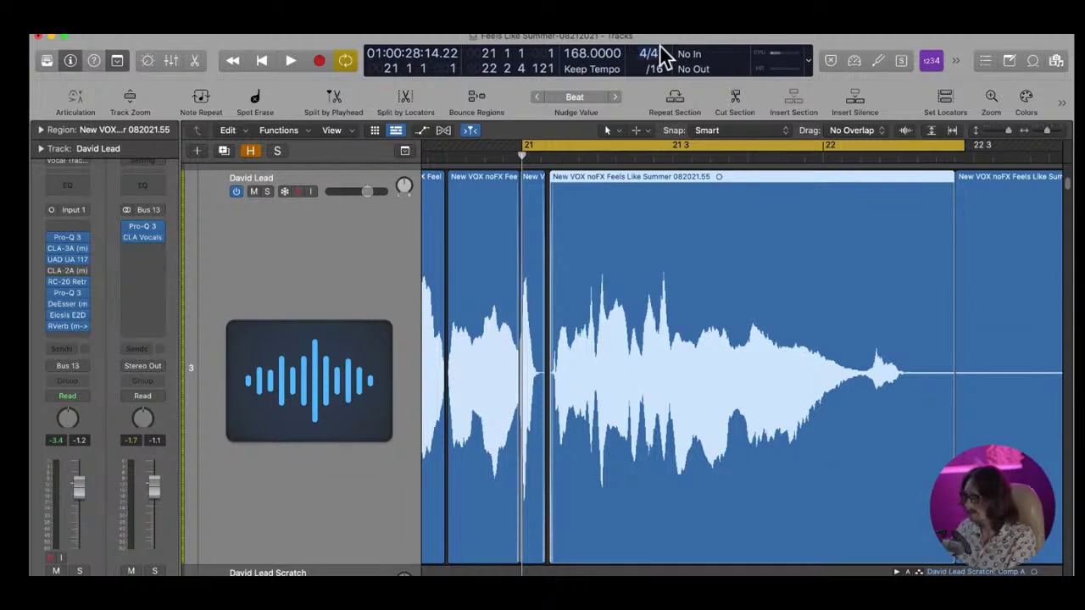
key("space")
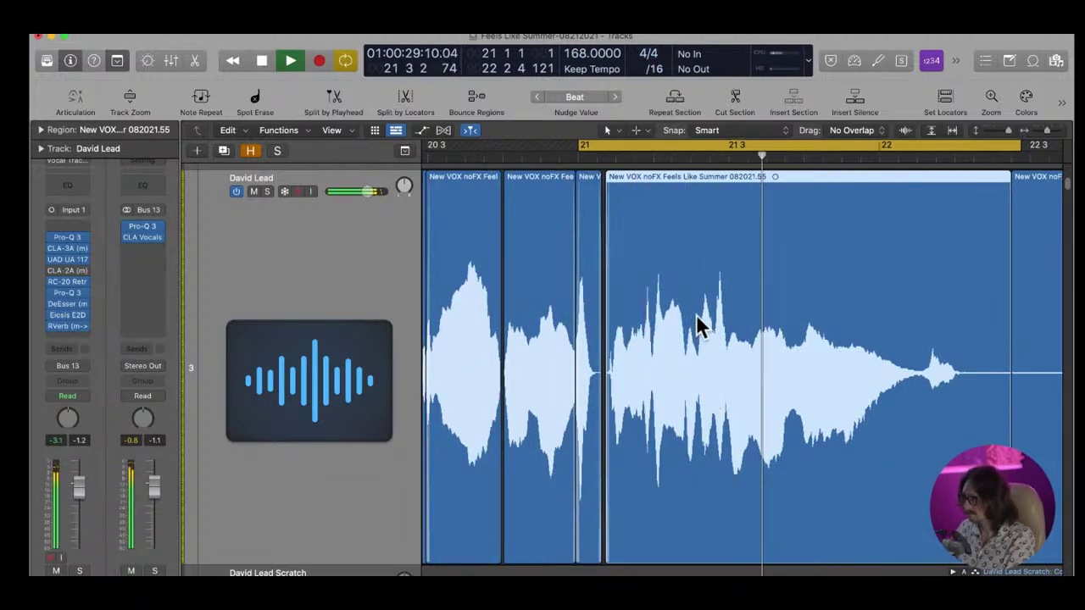
key("space")
key("space")
key("space")
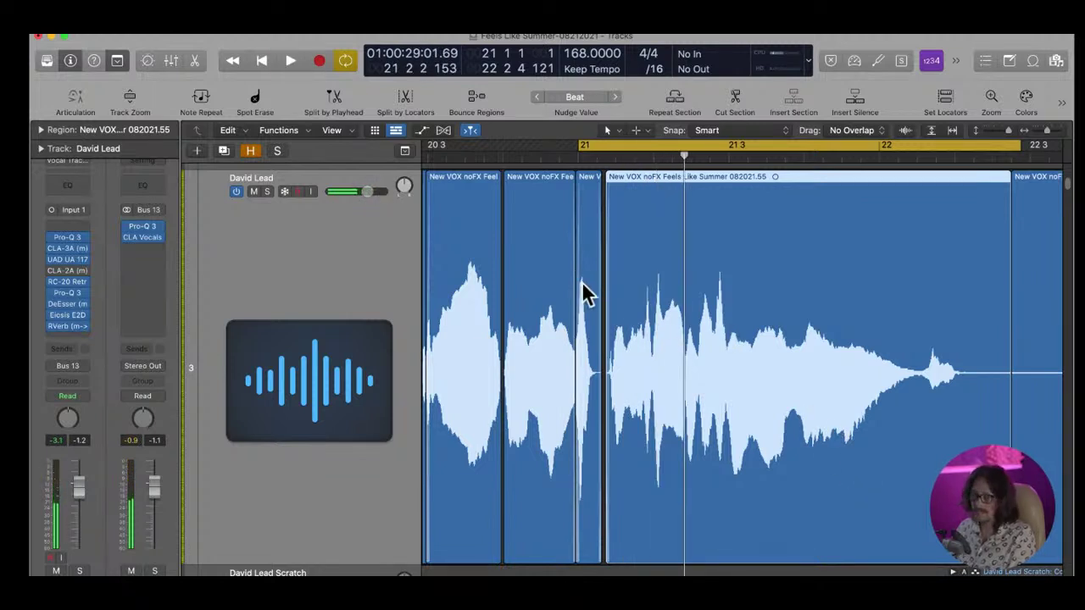
Move the long lead vocal region after bar 21 slightly earlier, closing the gap so it crossfades with the short region before it
left_click_drag(563, 271, 638, 397)
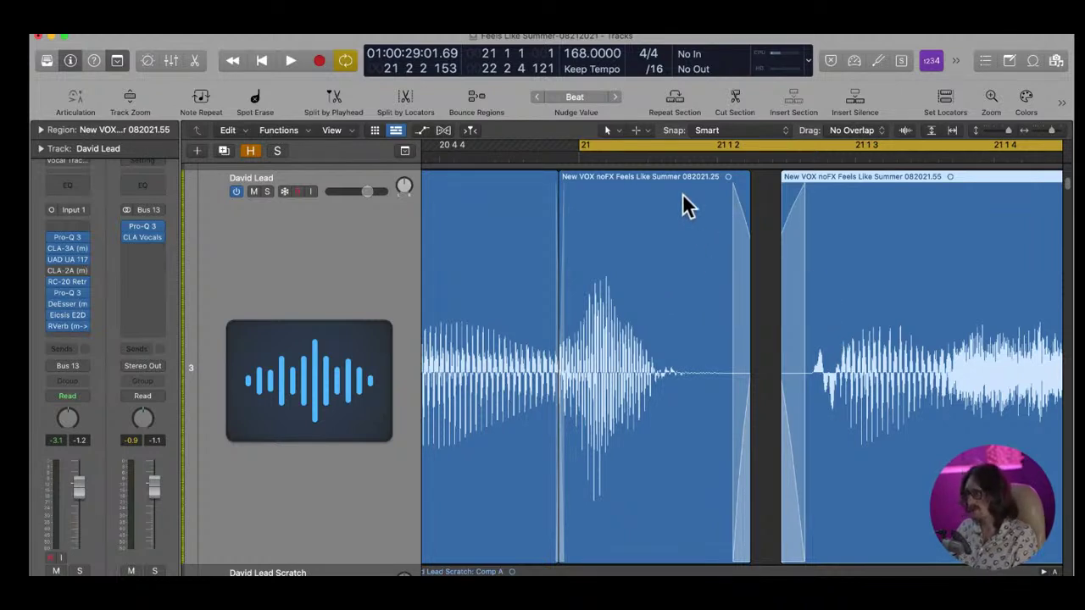
left_click(703, 290, "ctrl+alt")
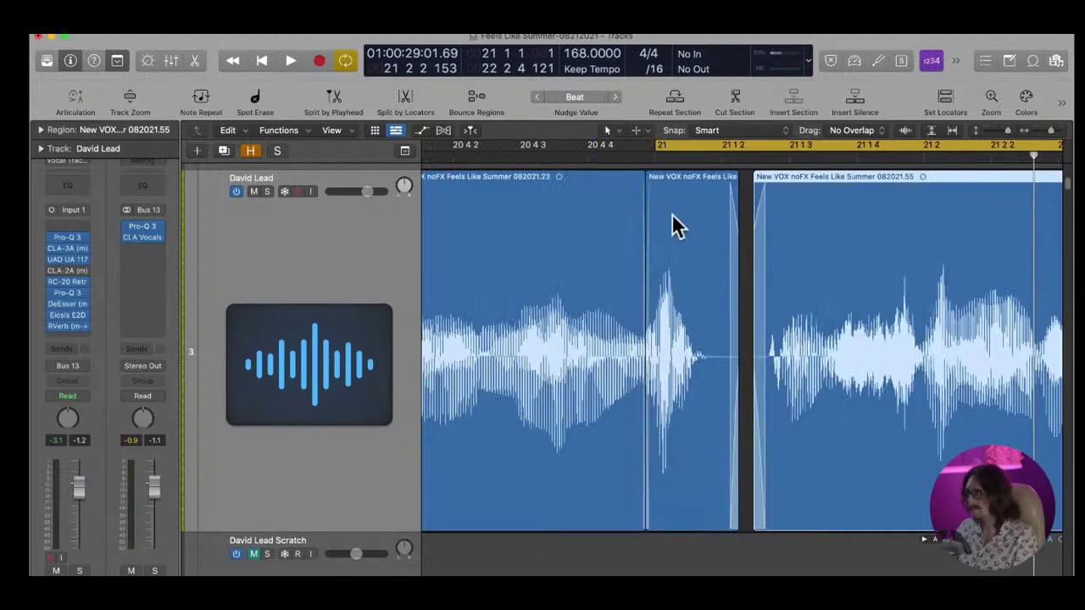
left_click_drag(600, 210, 858, 373)
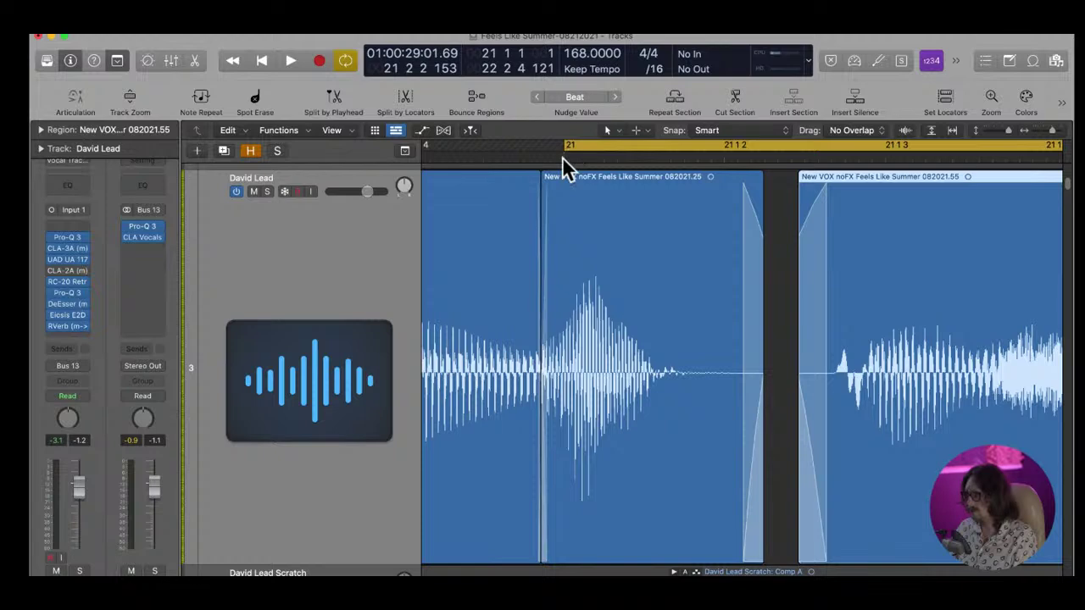
left_click(721, 271, "ctrl+alt")
left_click(721, 273, "ctrl+alt")
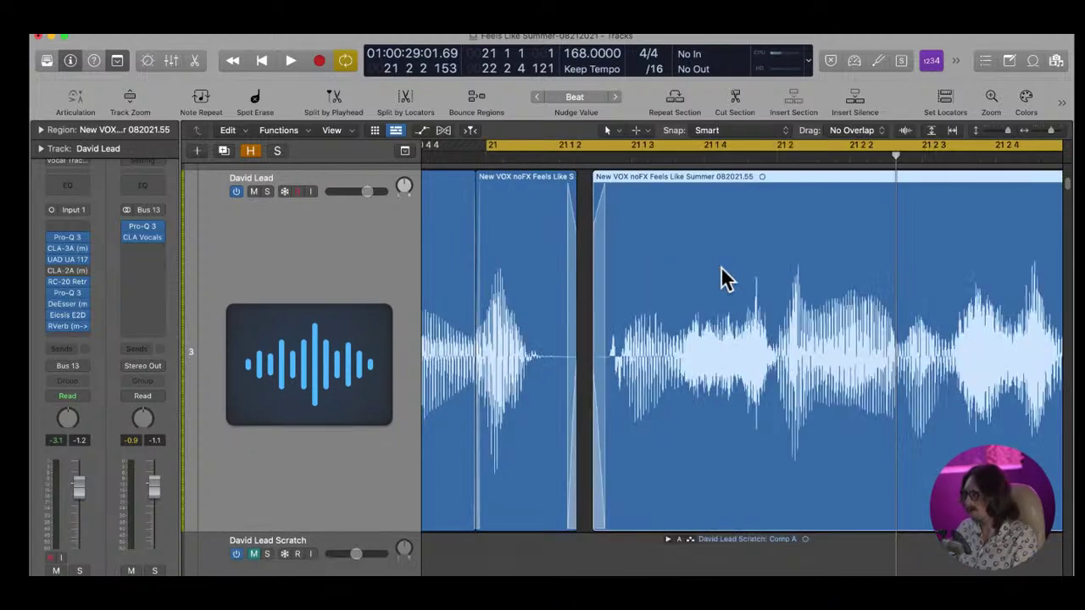
left_click(723, 269, "ctrl+alt")
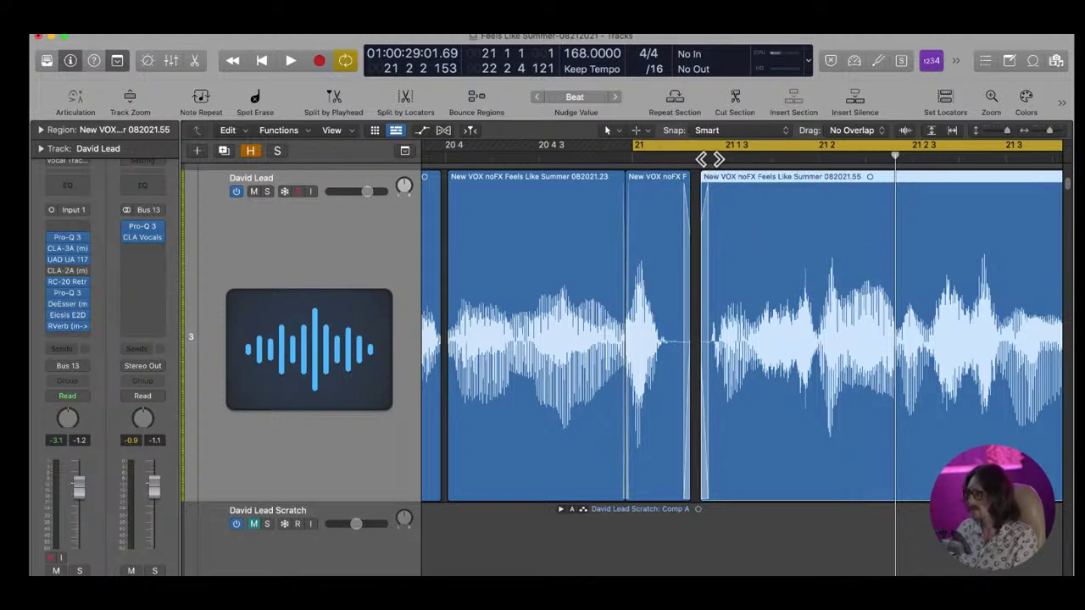
left_click(743, 401, "ctrl+alt")
left_click(600, 353)
left_click_drag(770, 350, 653, 393)
left_click(700, 255, "ctrl+alt")
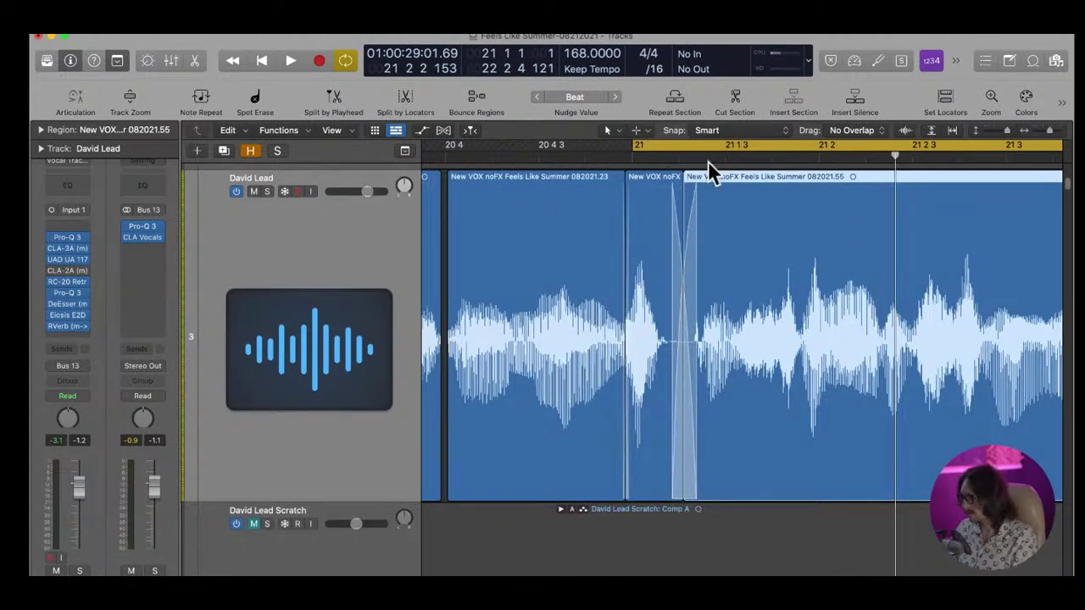
Extend the cycle start back to 20 4 1 1, select the scratch vocal's Comp A and play the lead phrase
left_click_drag(630, 149, 443, 196)
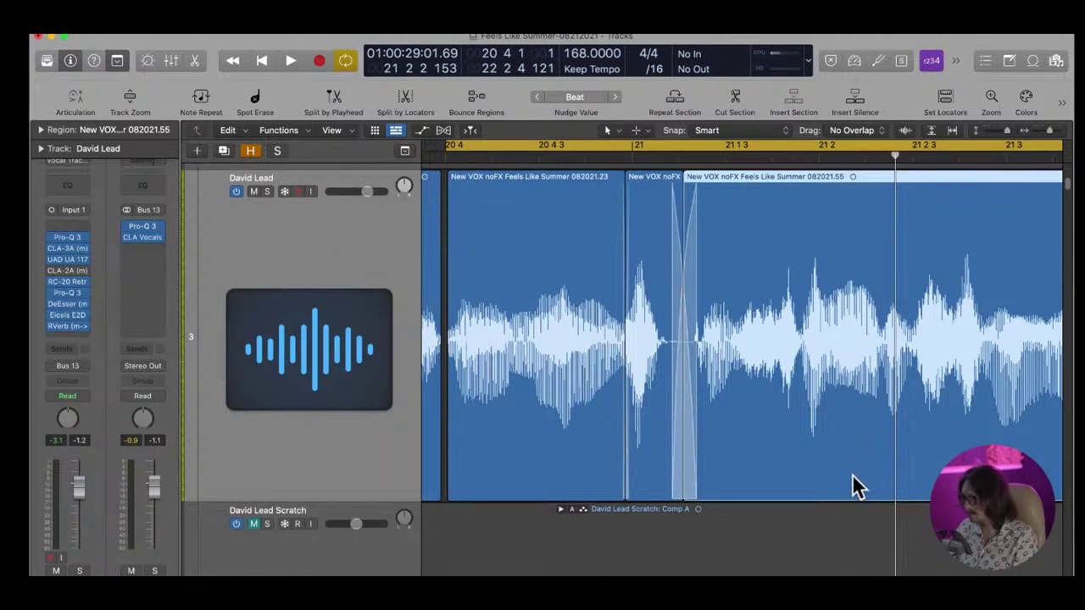
left_click(622, 559)
key("space")
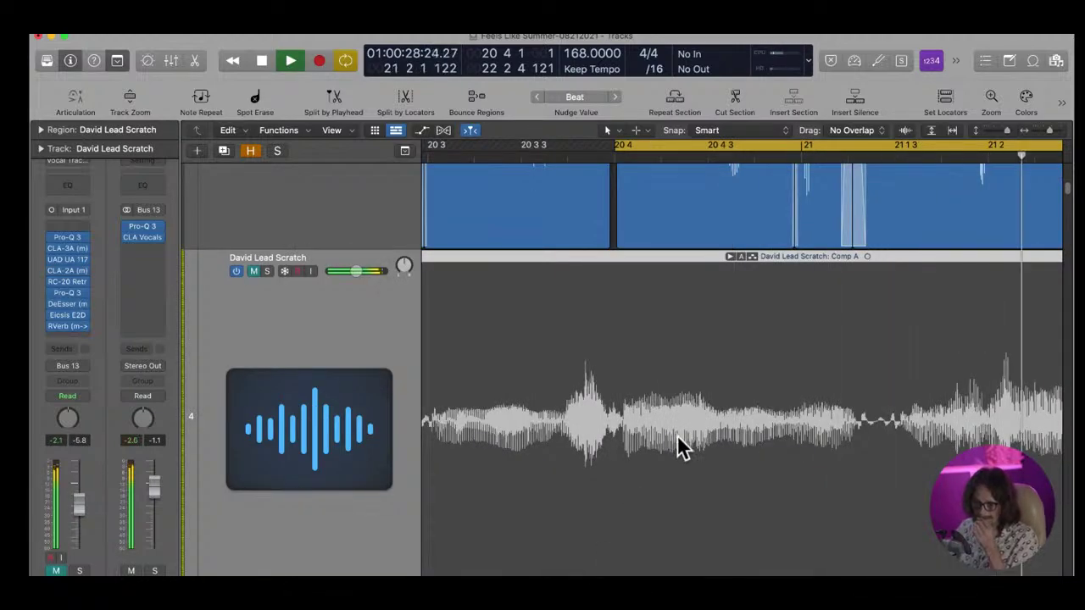
left_click(583, 320, "ctrl+alt")
key("space")
key("space")
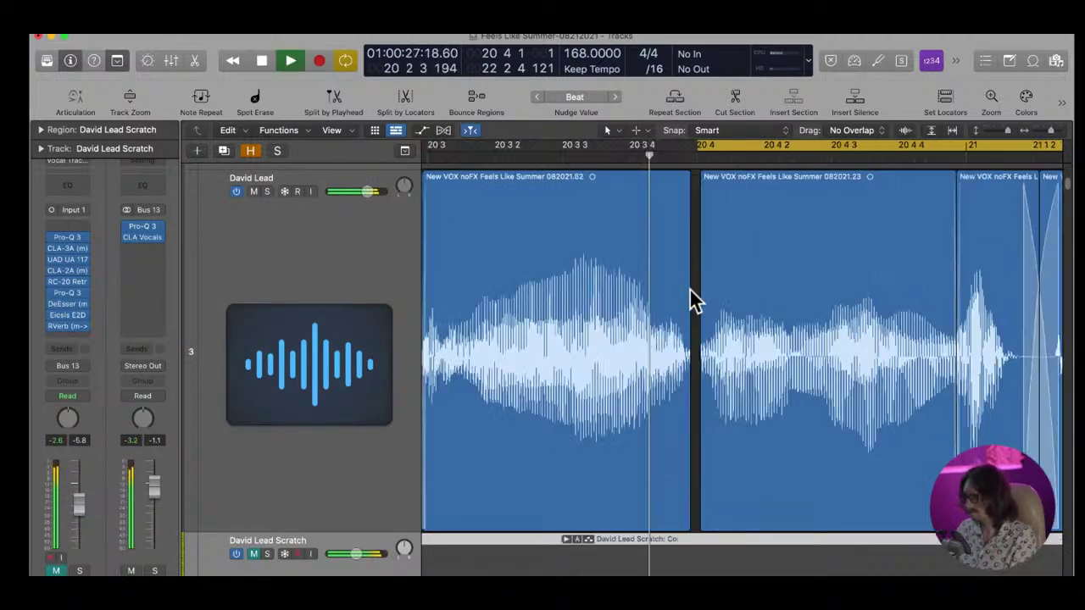
Extend the cycle start back to 19 4 1 145 and listen to the whole phrase from before bar 20
left_click(690, 299, "ctrl+alt")
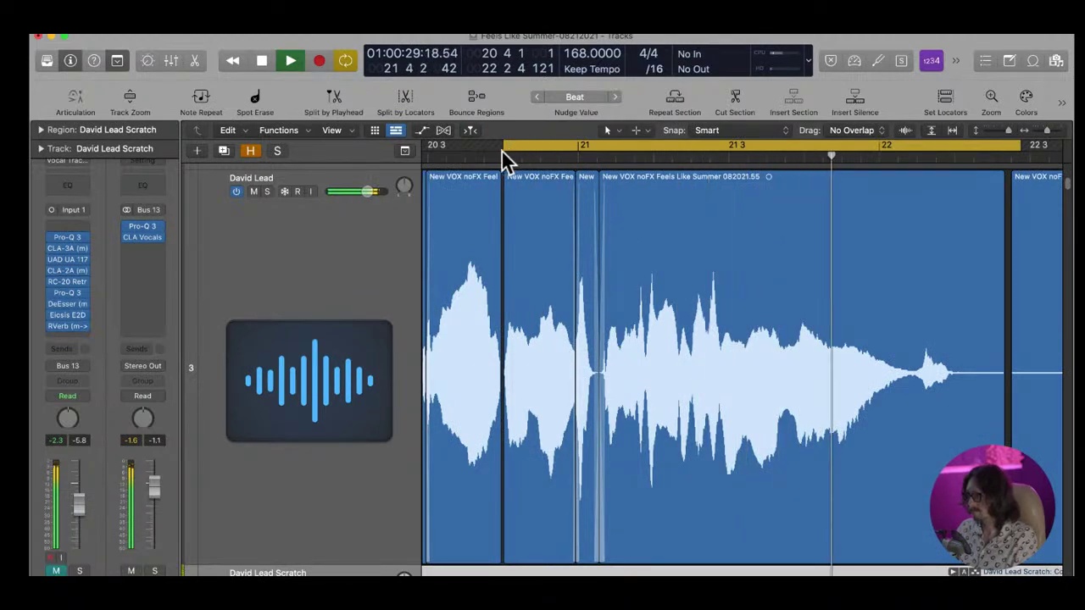
left_click_drag(499, 150, 496, 173)
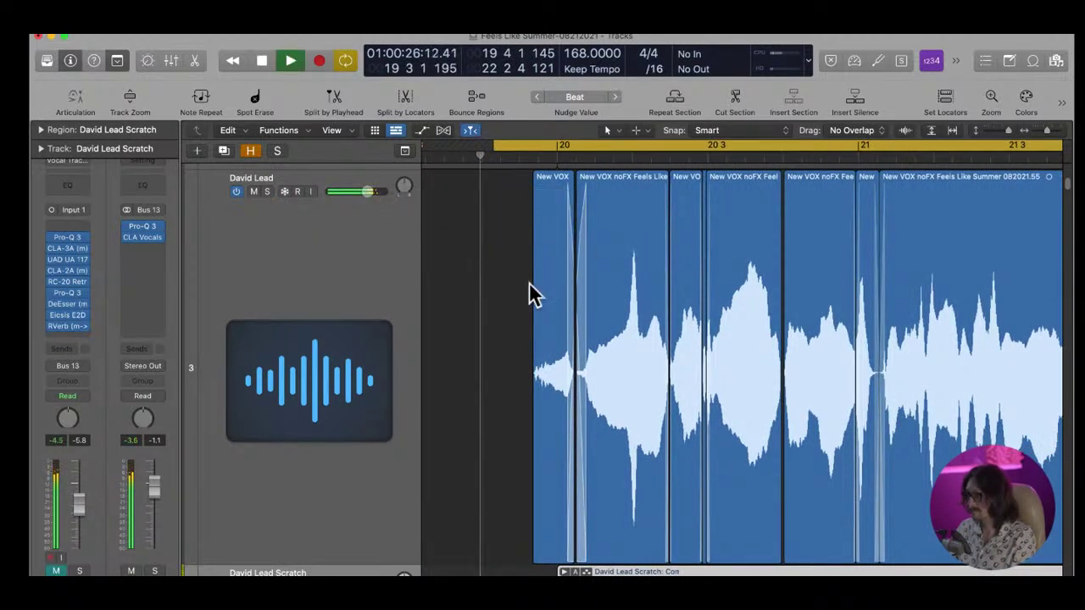
left_click(462, 330, "ctrl+alt")
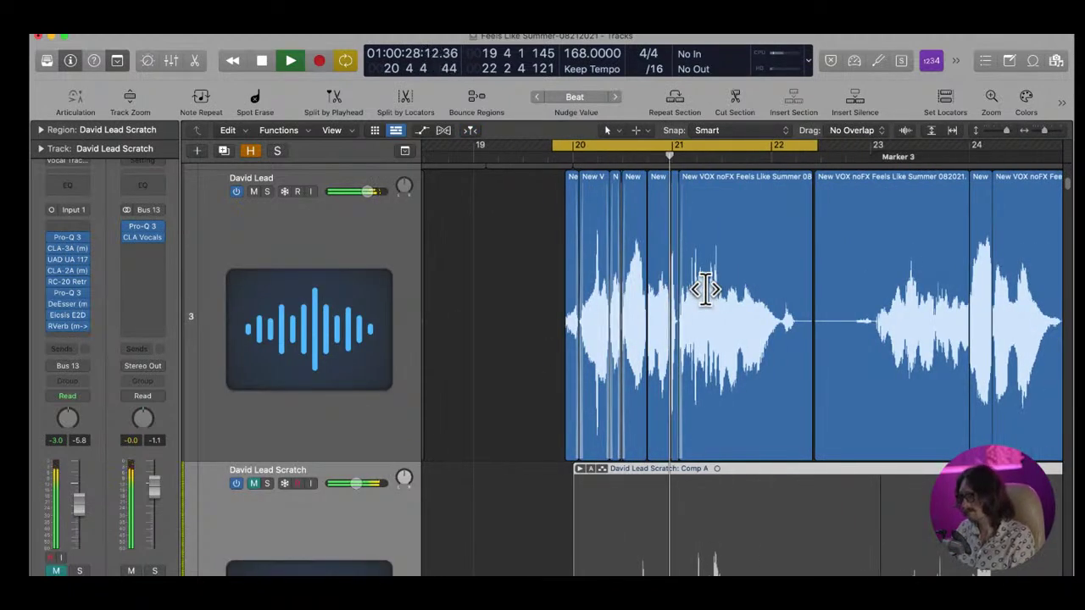
key("space")
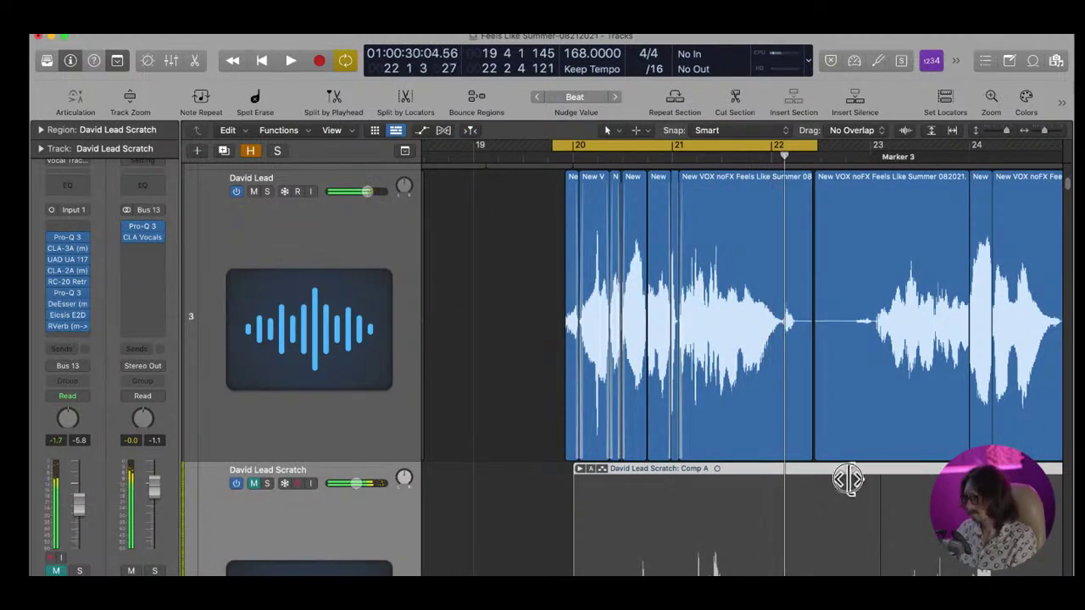
Place the playhead at 21 1 2 121 and move the long region after bar 21 slightly later to match it
left_click_drag(617, 263, 760, 369)
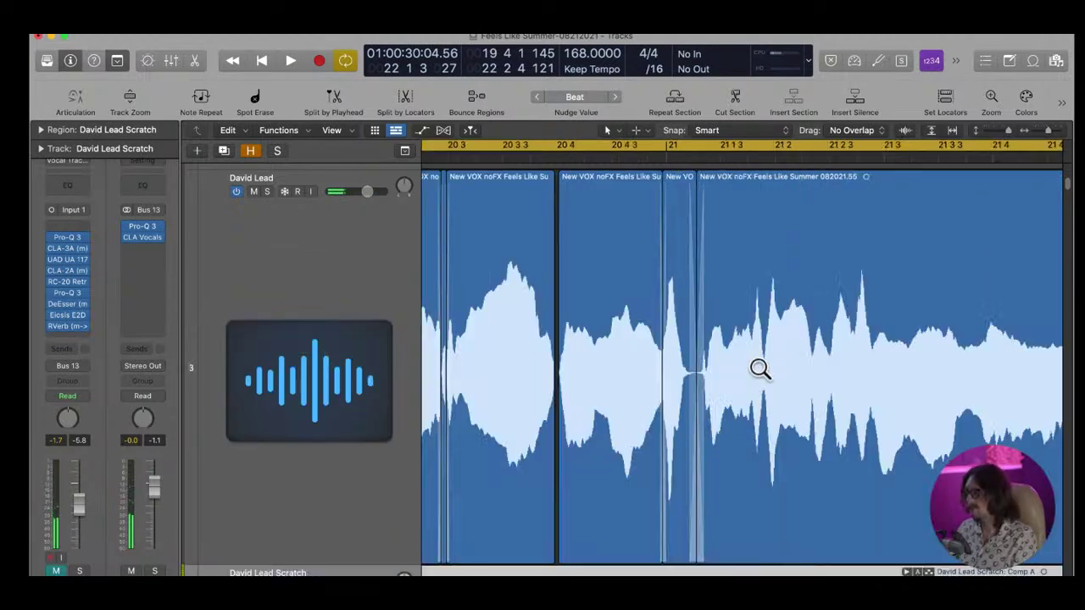
left_click_drag(598, 251, 820, 363)
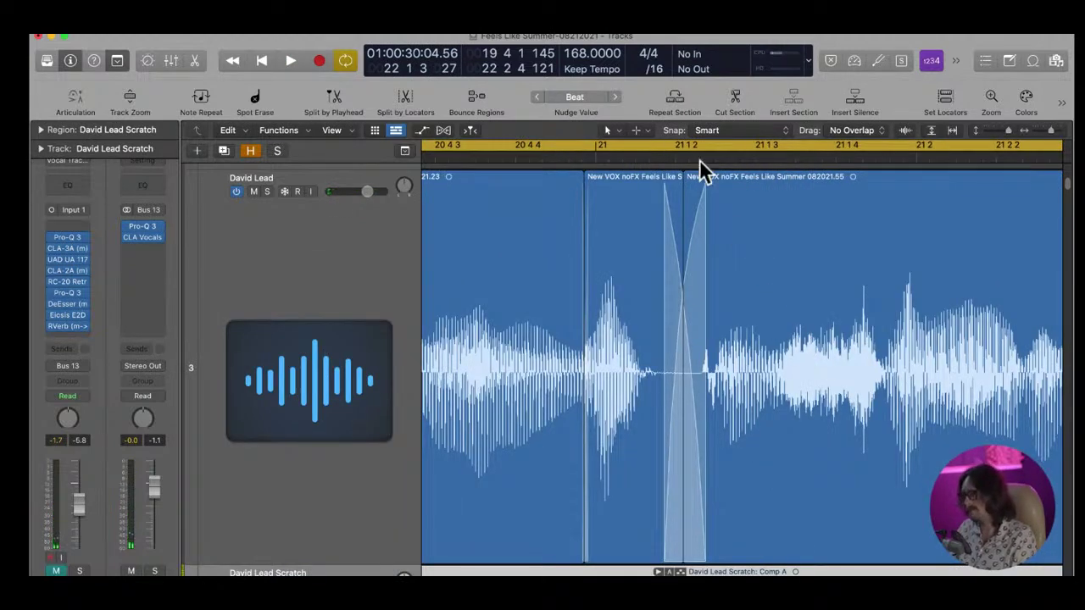
mouse_move(700, 163)
left_mouse_down()
mouse_move(726, 162)
mouse_move(669, 163)
mouse_move(715, 162)
left_mouse_up()
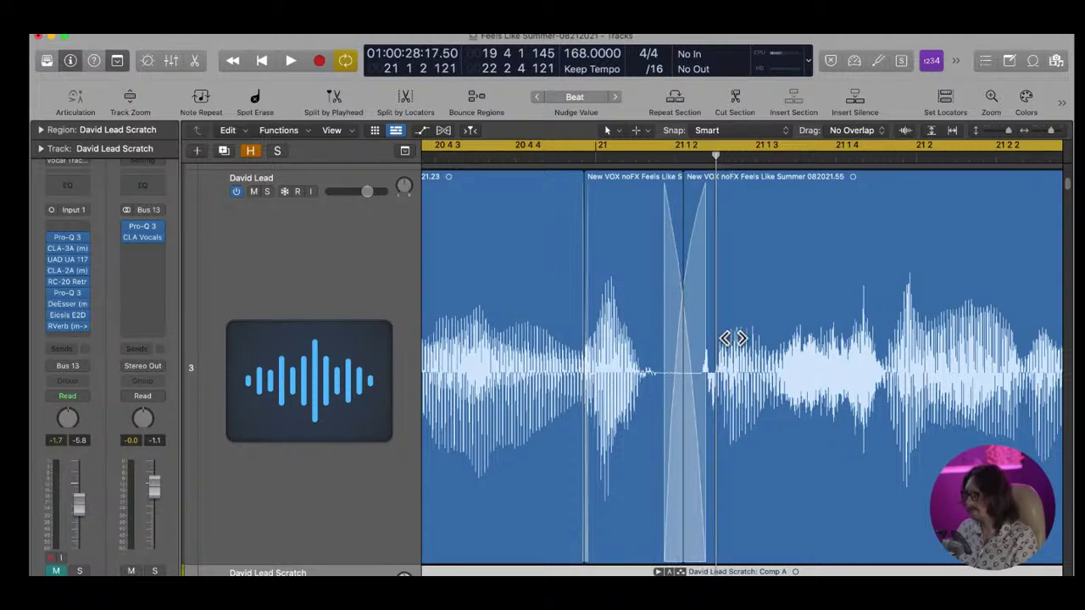
mouse_move(734, 338)
left_mouse_down()
mouse_move(746, 364)
mouse_move(750, 352)
left_mouse_up()
left_click(716, 342, "ctrl+alt")
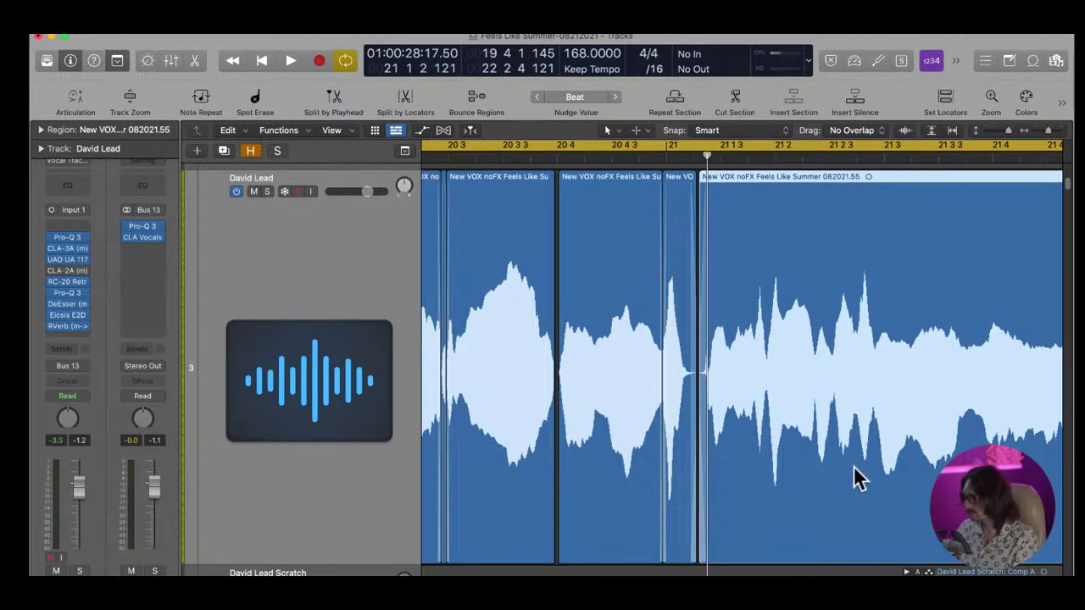
Play back the cycled phrase to check the moved region's timing and examine its waveform against the grid after bar 21
left_click(797, 301, "ctrl+alt")
key("space")
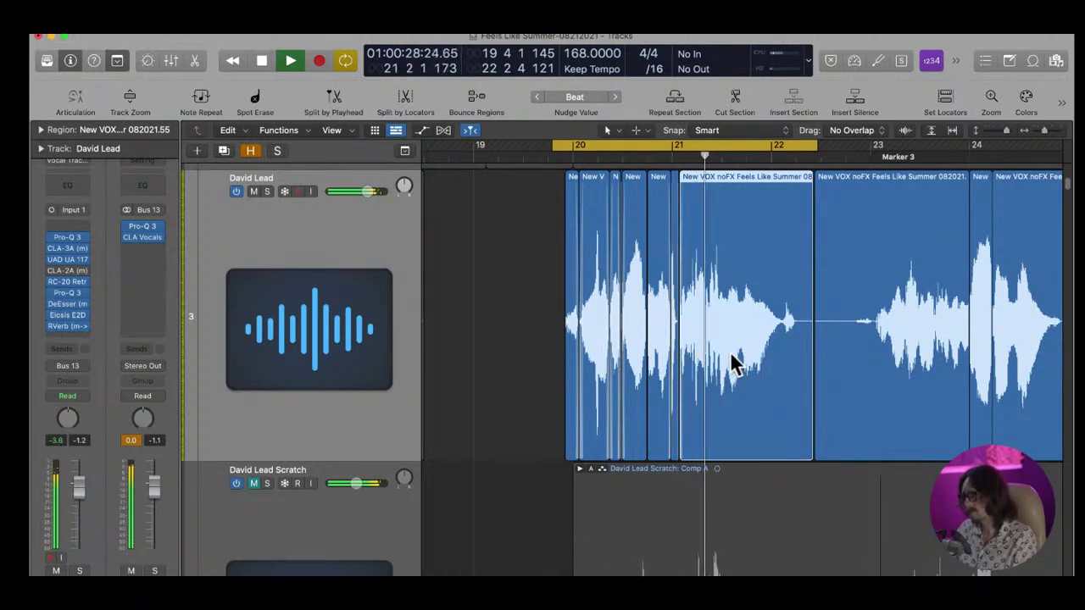
key("space")
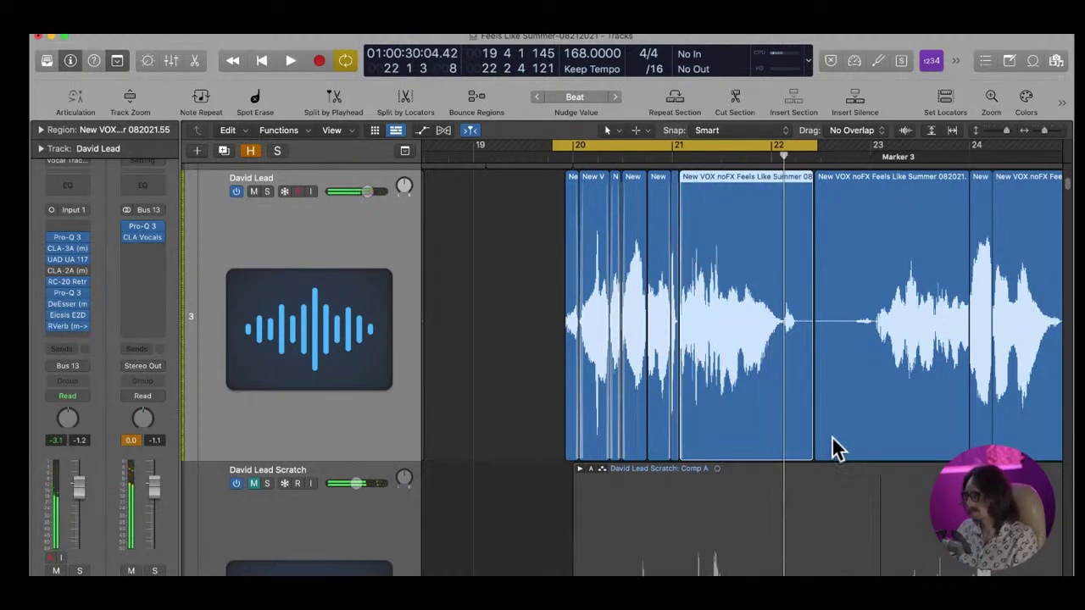
left_click(714, 329, "ctrl+alt")
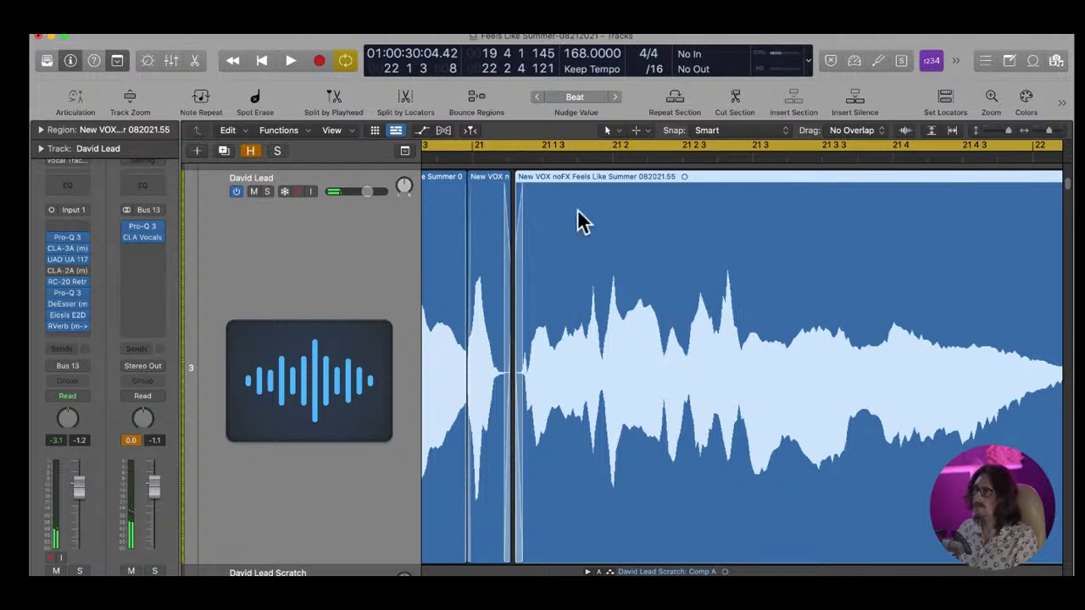
Place the playhead at 21 2 1 1 and split the long lead vocal region at the quiet word gap just before it
left_click_drag(535, 159, 579, 176)
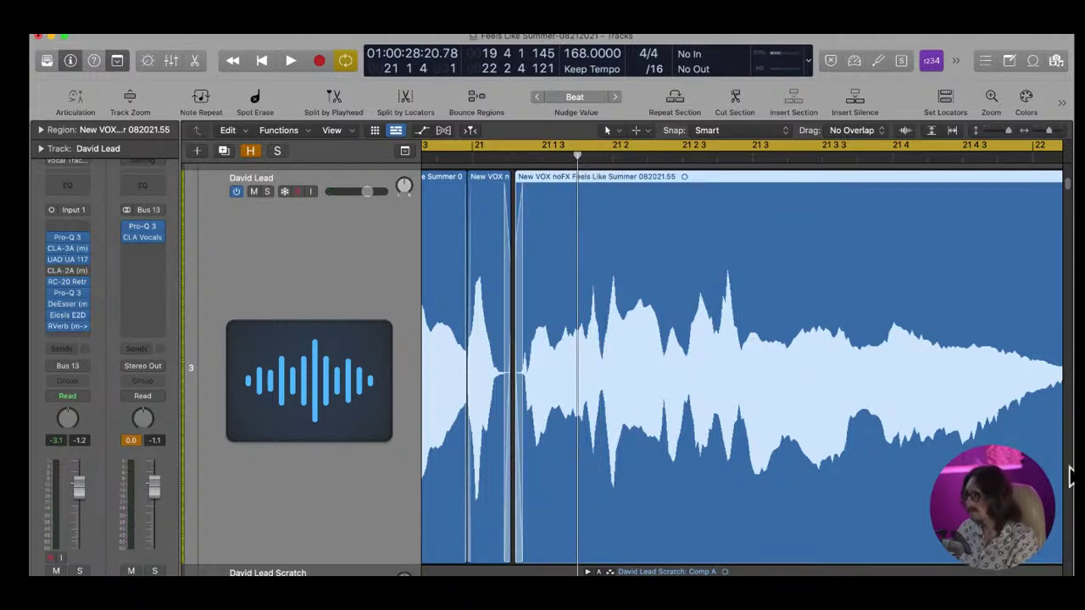
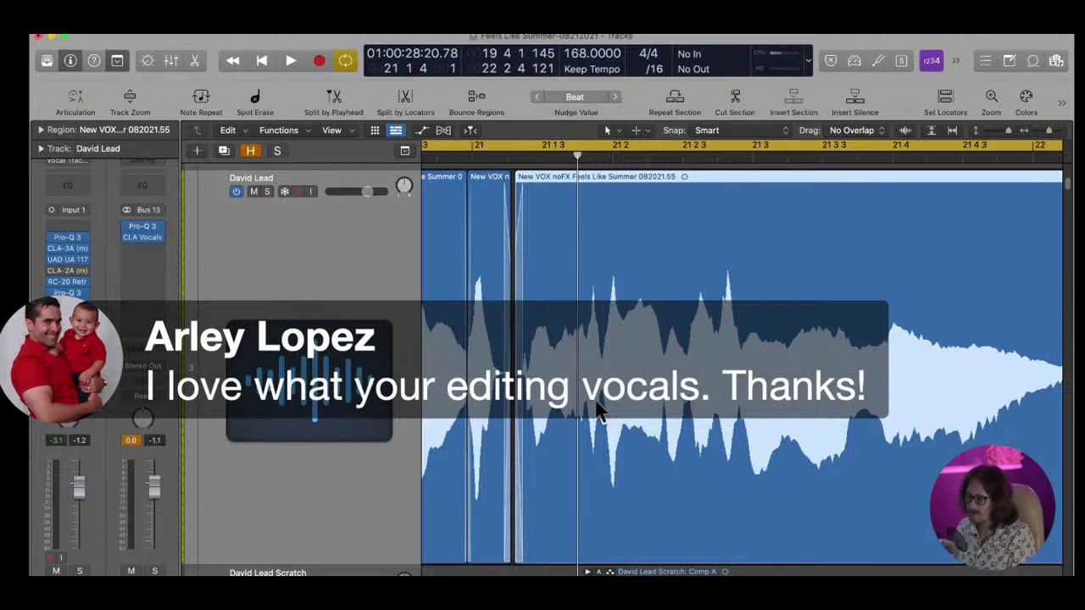
left_click(723, 301, "ctrl+alt")
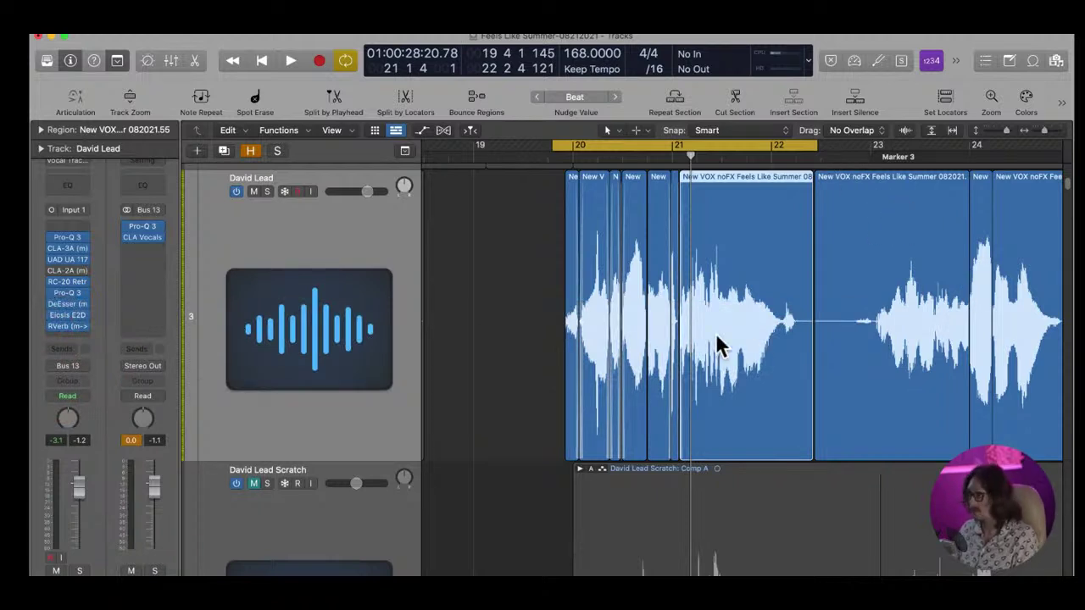
left_click_drag(670, 279, 772, 378)
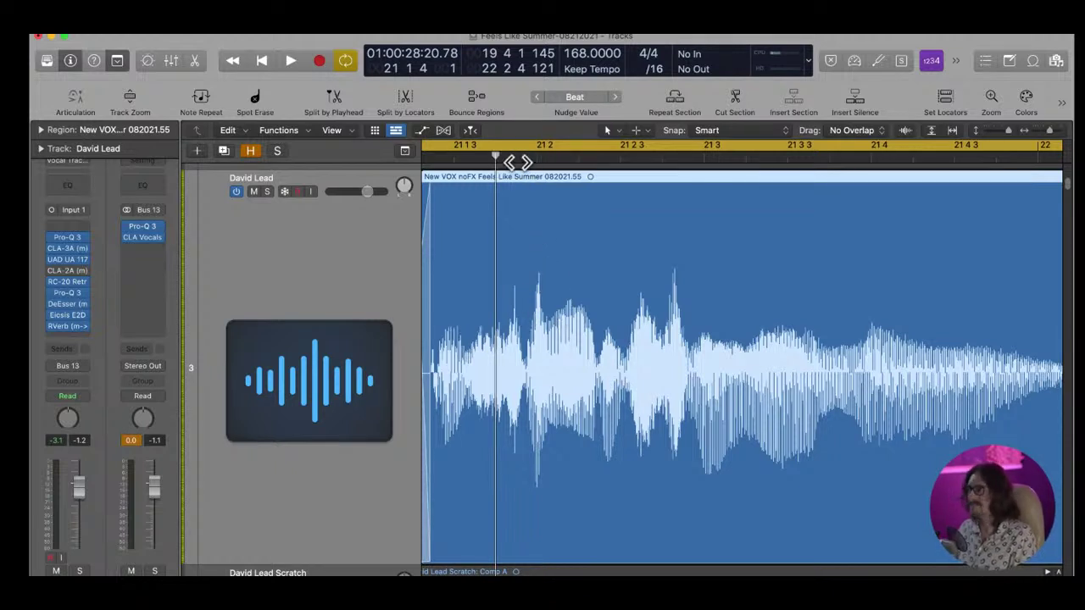
left_click_drag(513, 161, 534, 161)
left_click_drag(524, 294, 566, 367)
left_click(605, 405, "ctrl+alt")
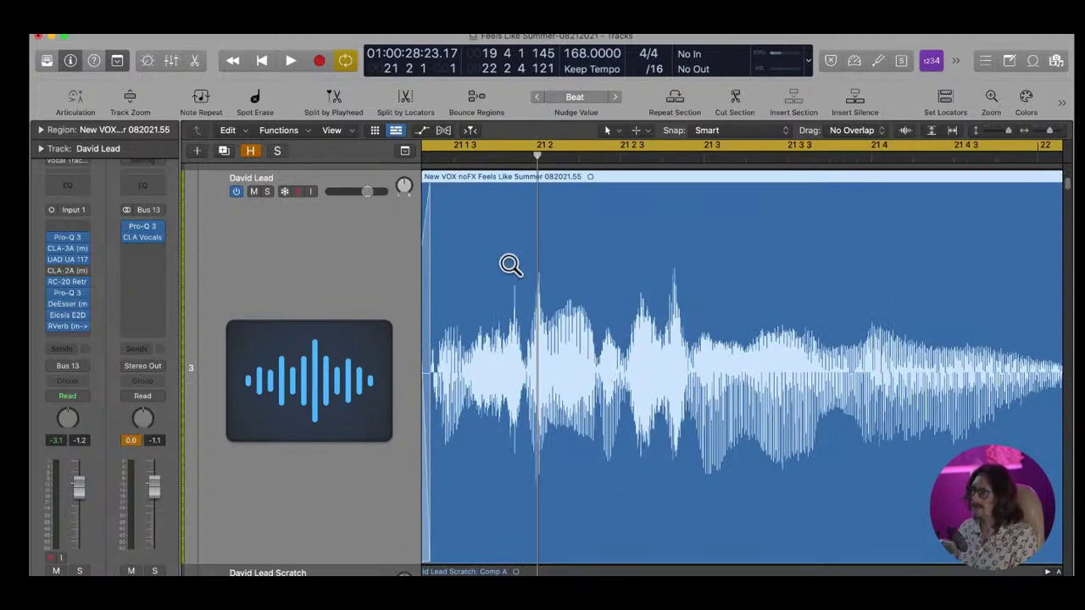
left_click_drag(513, 266, 589, 447)
left_click_drag(522, 317, 658, 439)
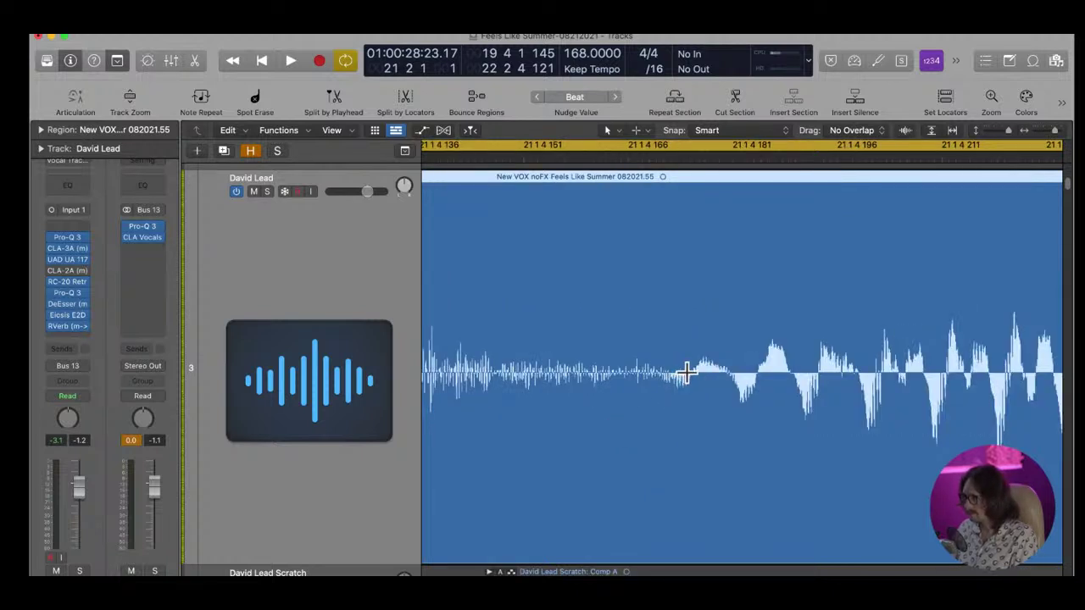
left_click(688, 373)
left_click(630, 434, "ctrl+alt")
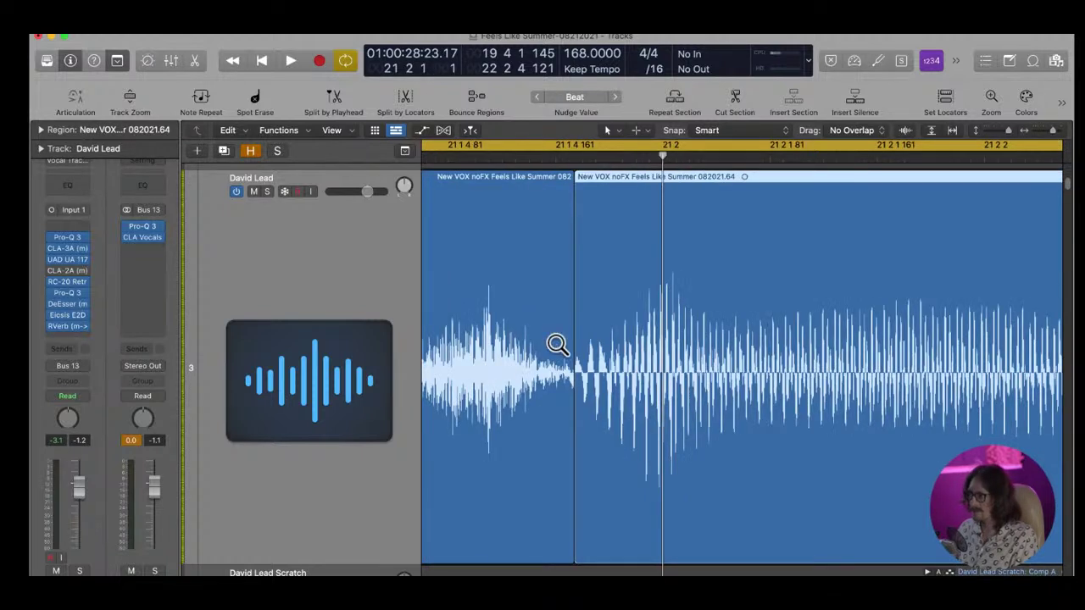
left_click(581, 379, "ctrl+alt")
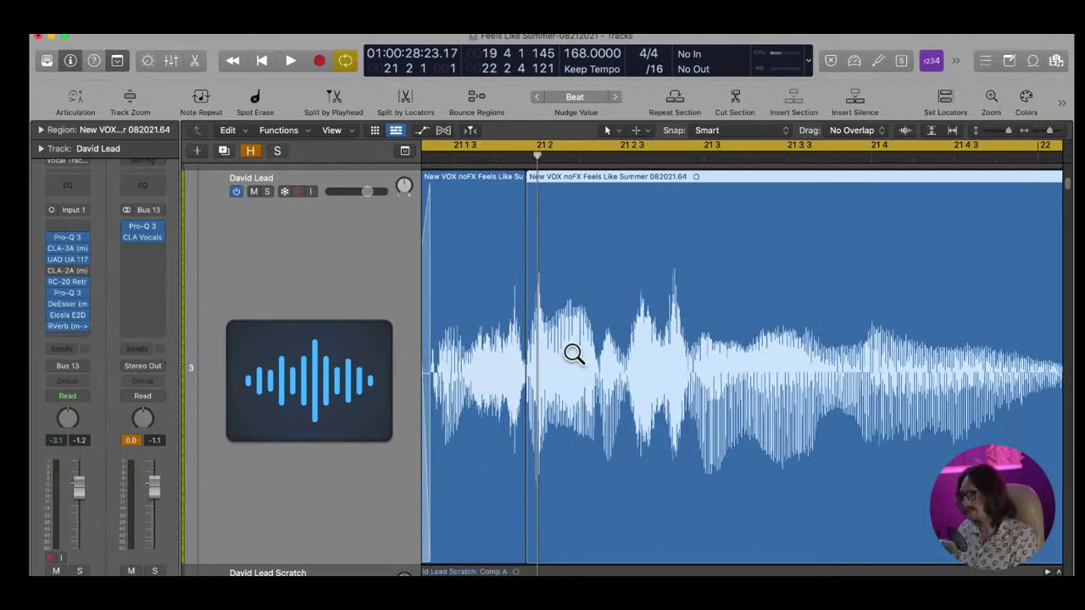
Examine the lead waveform from the faded region edges near 21 1 2 through the new split and the words after 21 2
left_click(542, 378, "ctrl+alt")
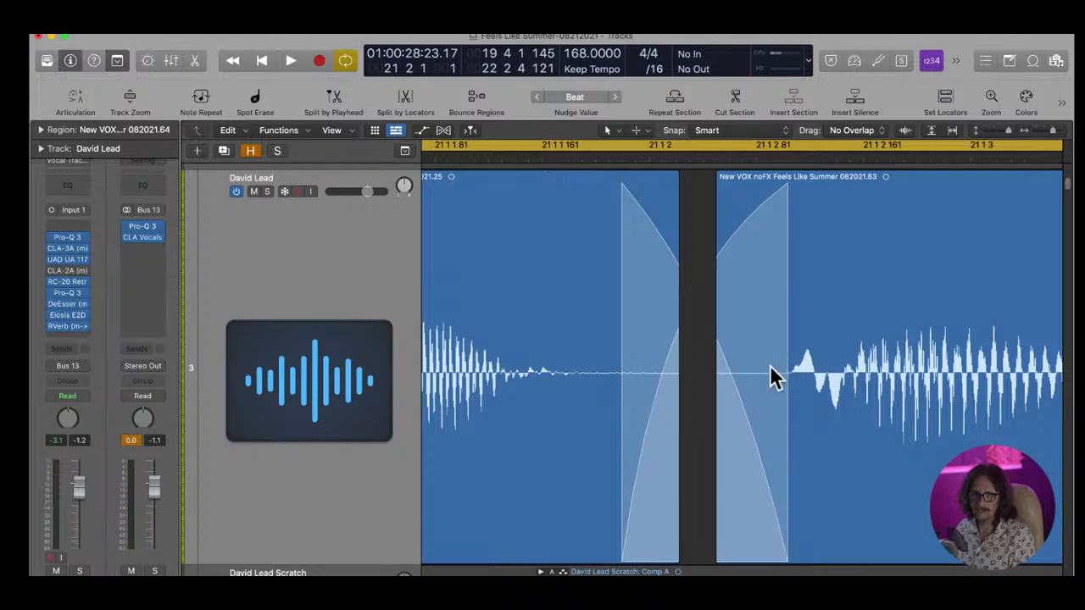
scroll(832, 364, "right", 5)
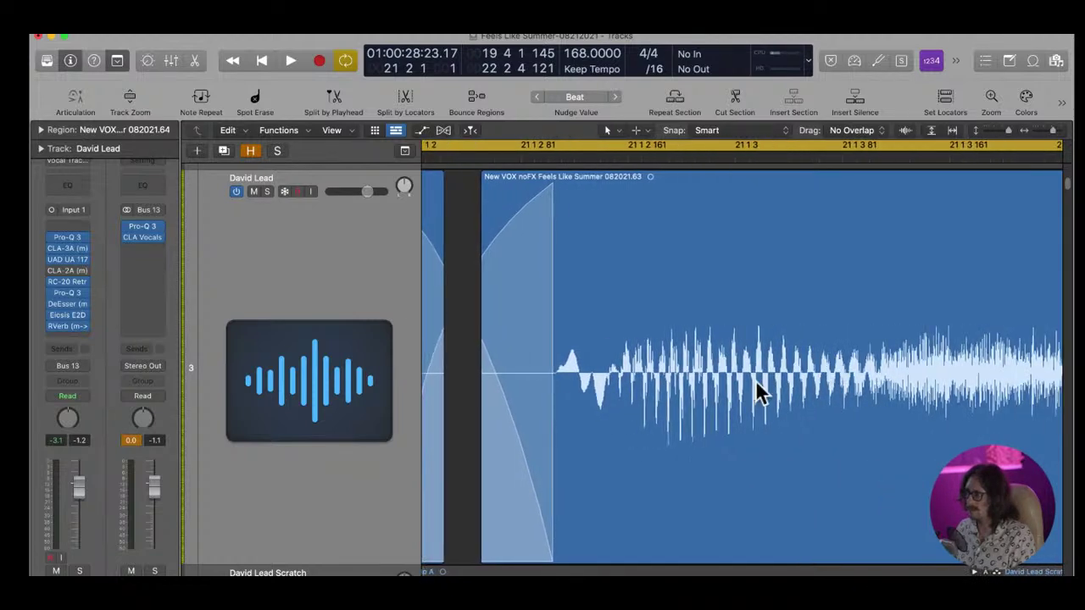
scroll(832, 354, "right", 4)
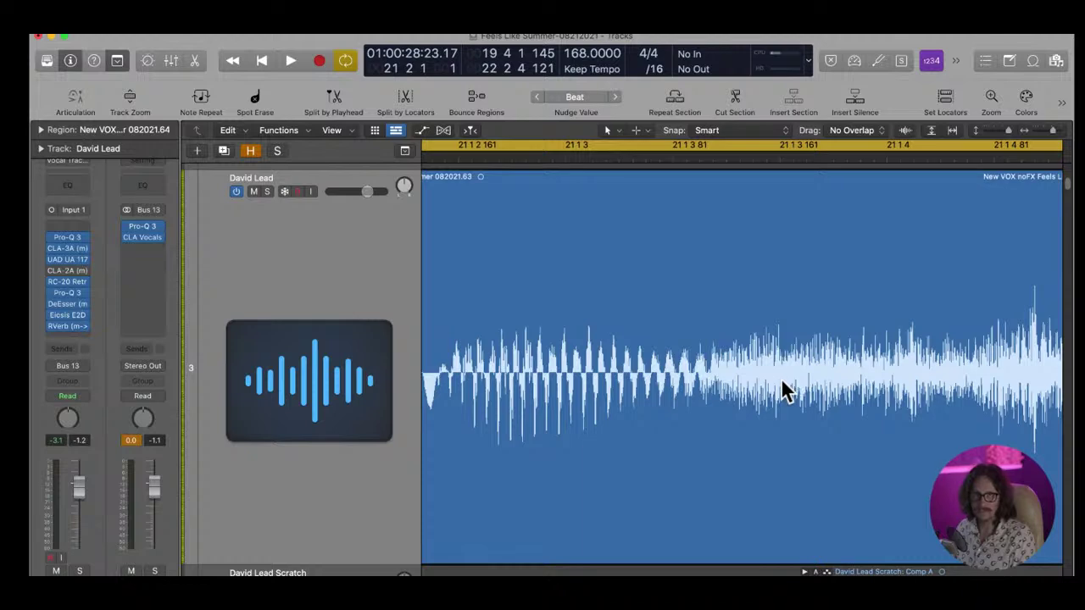
key("z")
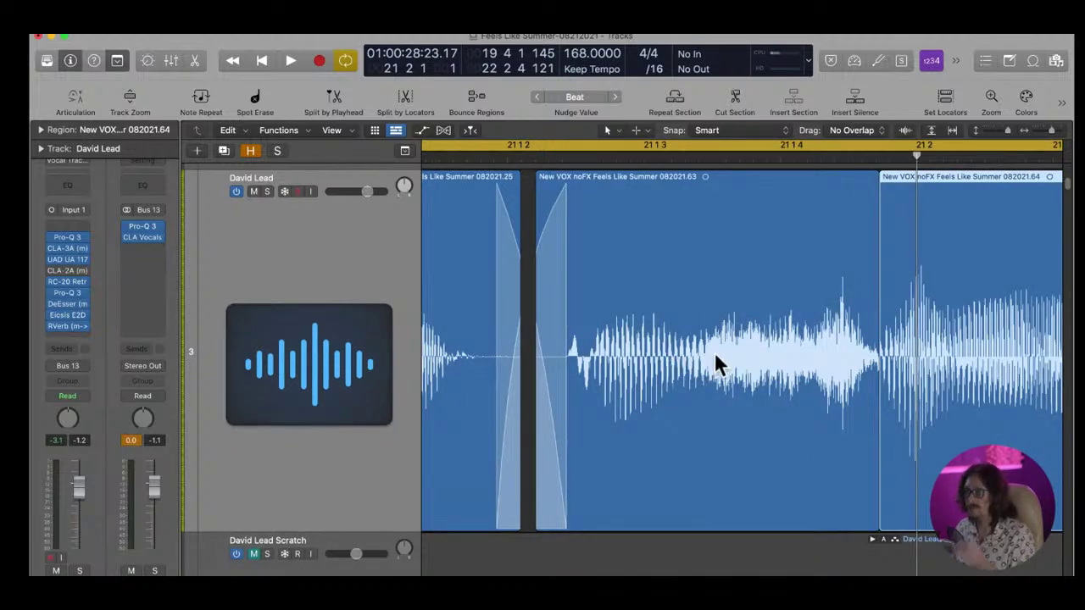
left_click_drag(704, 373, 828, 438)
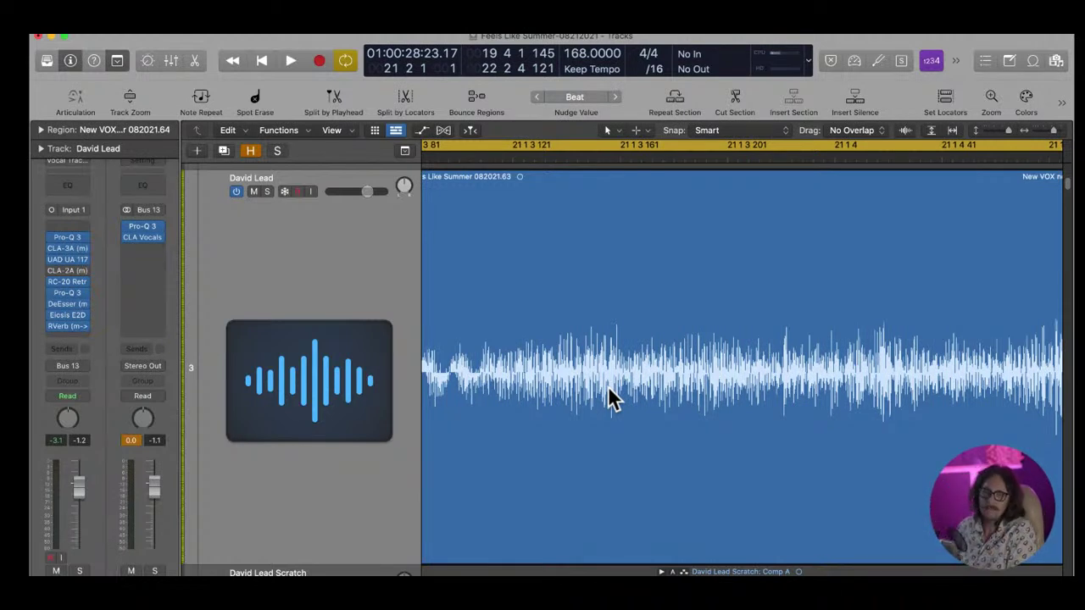
left_click(623, 328, "ctrl+alt")
left_click_drag(582, 305, 744, 424)
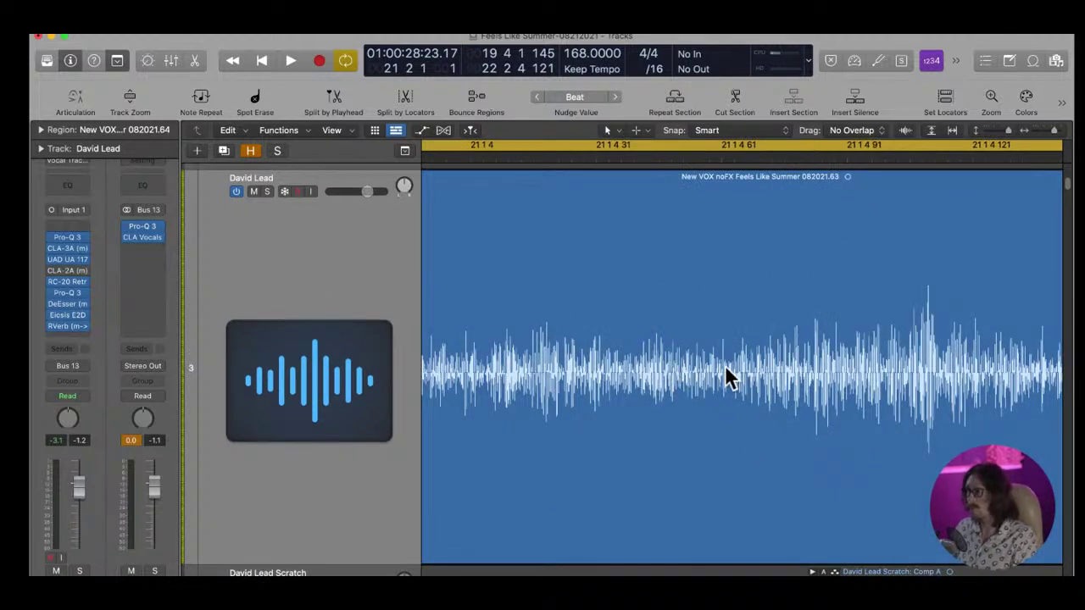
left_click(631, 367, "ctrl+alt")
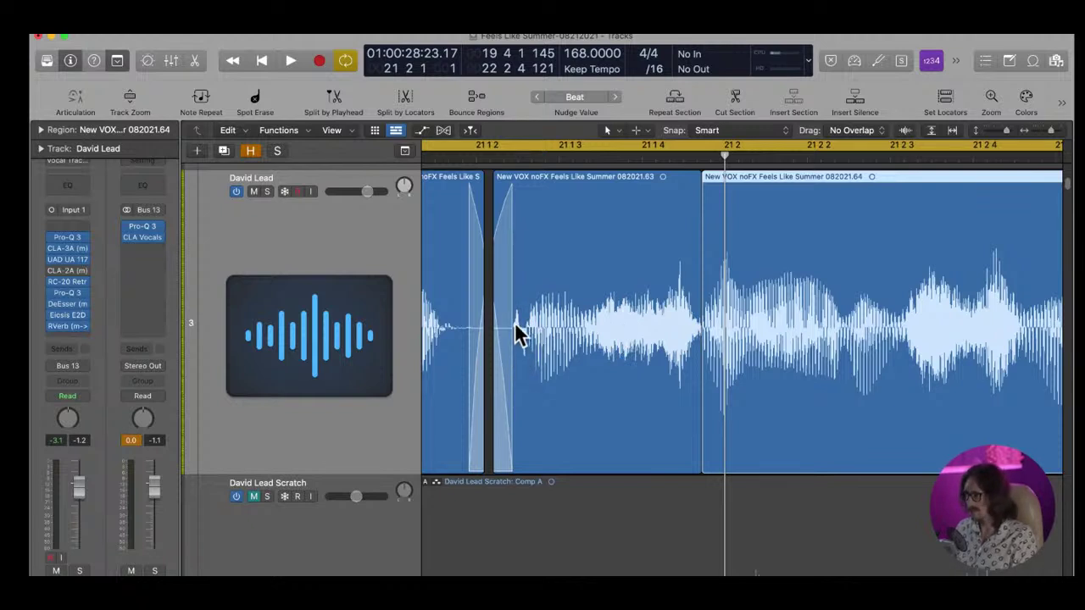
left_click_drag(493, 298, 576, 377)
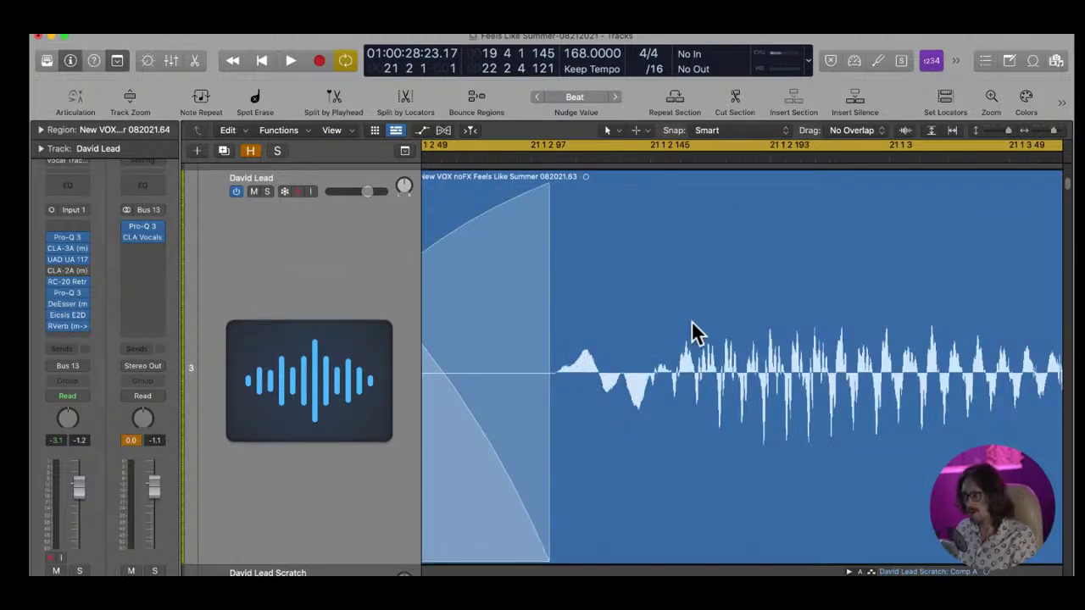
left_click(750, 371, "ctrl+alt")
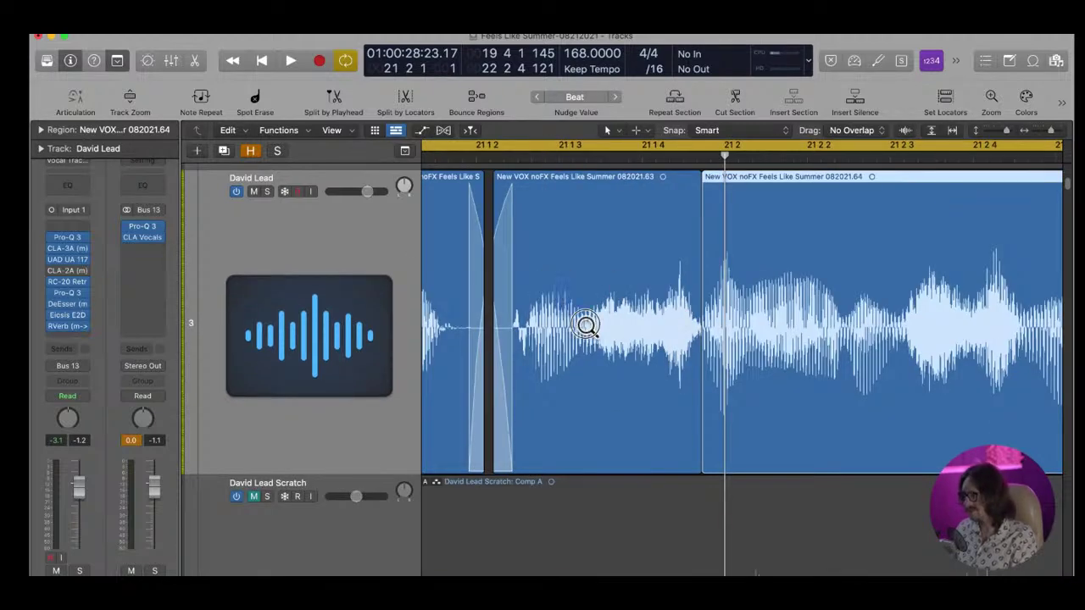
left_click_drag(550, 280, 690, 394)
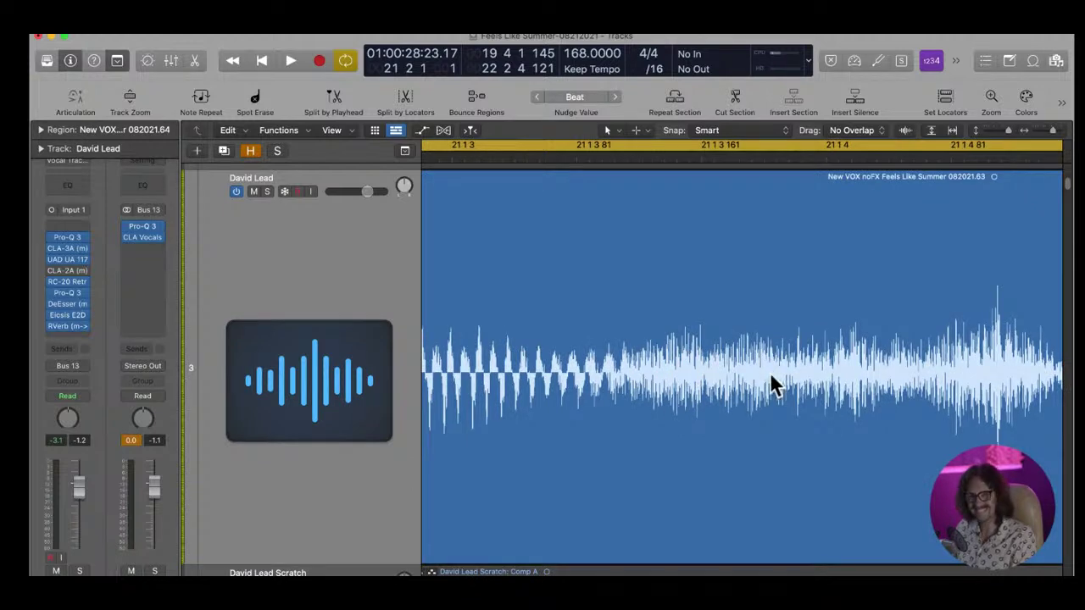
left_click(666, 341, "ctrl+alt")
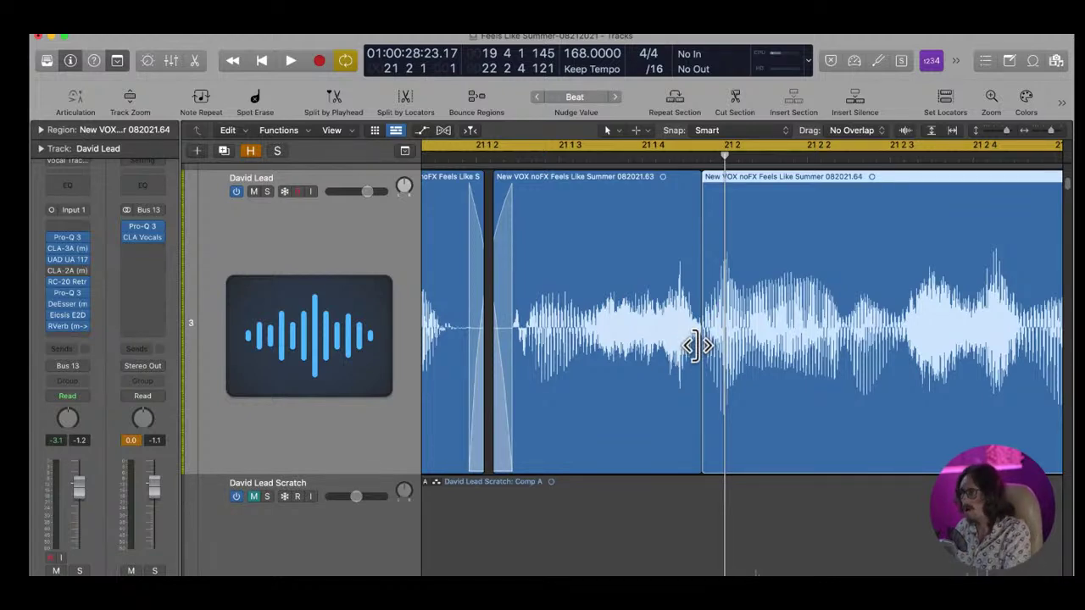
left_click_drag(727, 278, 846, 387)
left_click(742, 373, "ctrl+alt")
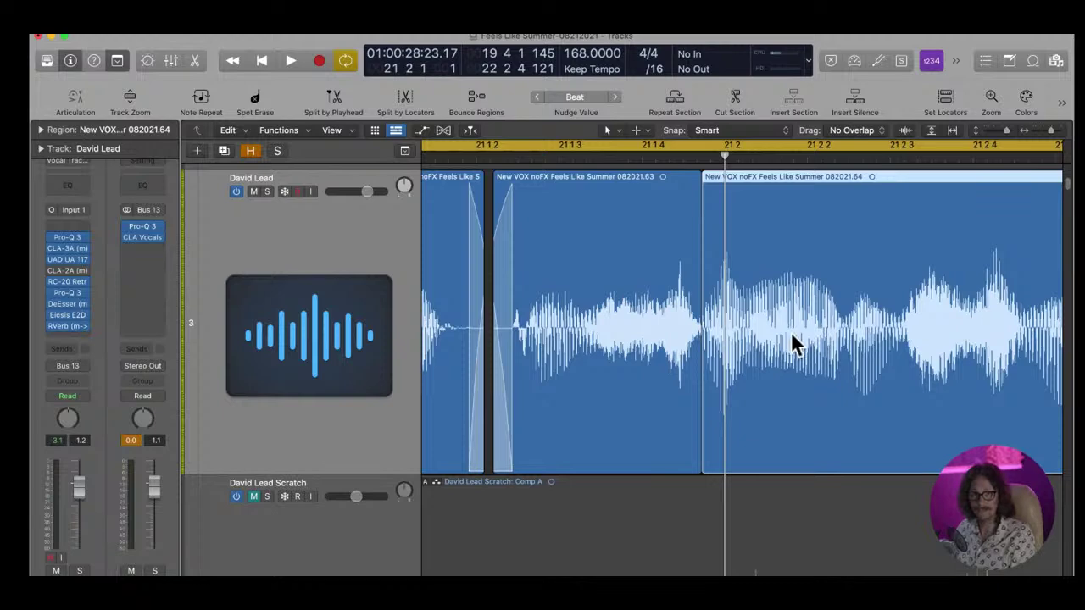
Move the lead vocal region that starts at the new split about 15 ticks later, using the playhead at 21 2 1 1 as reference
scroll(805, 342, "up", 3)
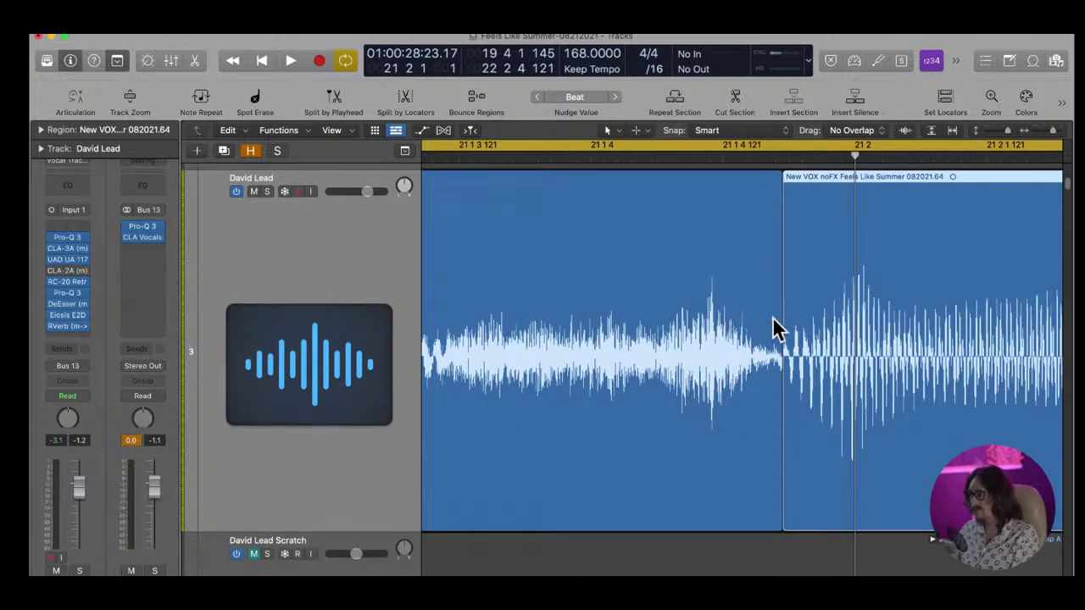
scroll(724, 311, "up", 3)
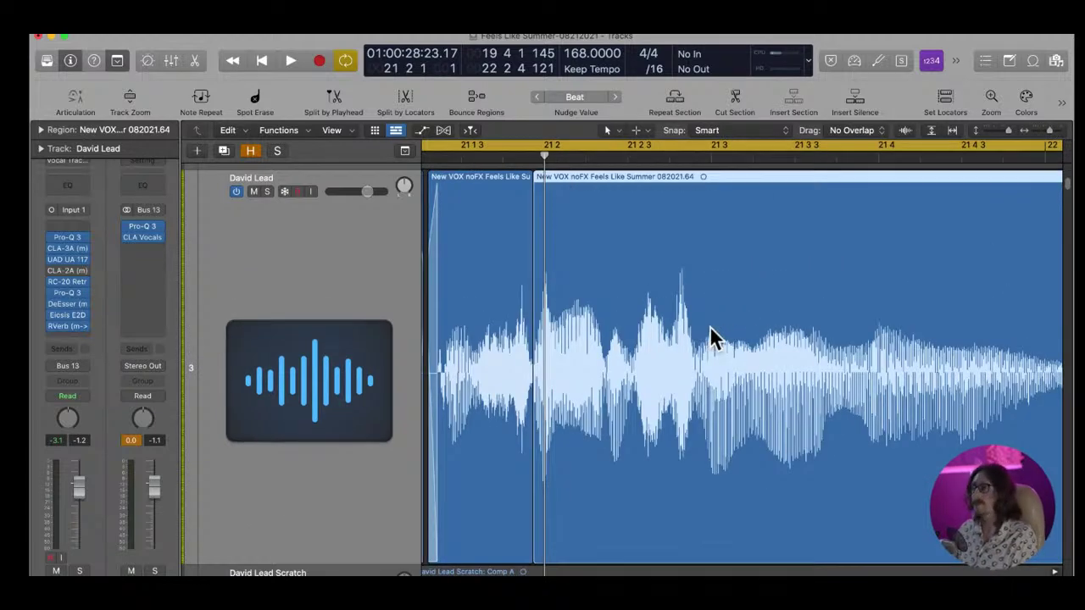
scroll(708, 326, "up", 2)
scroll(531, 317, "up", 2)
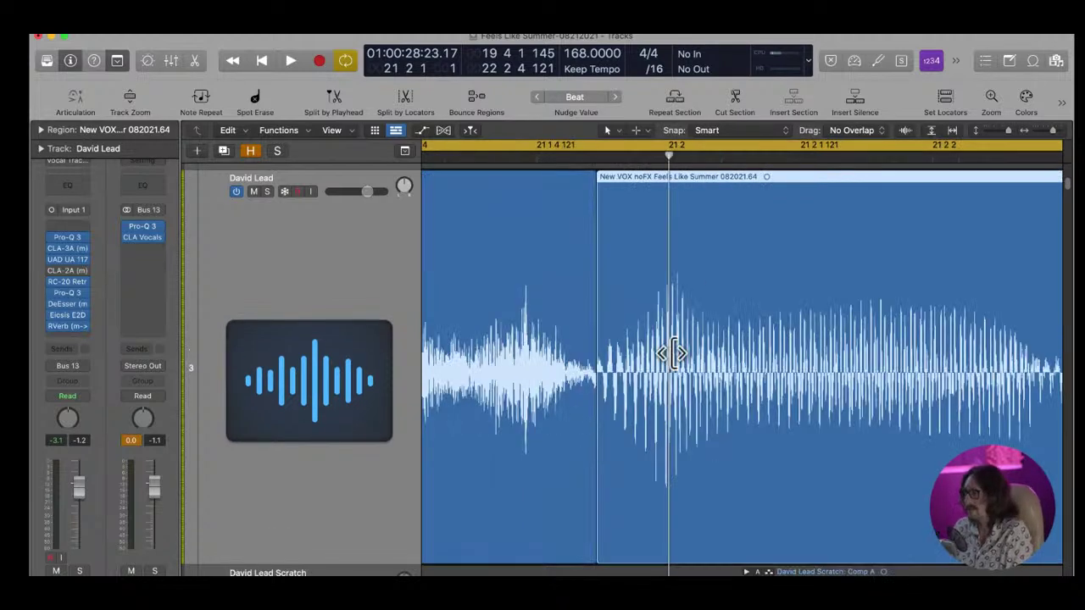
left_click_drag(607, 157, 668, 156)
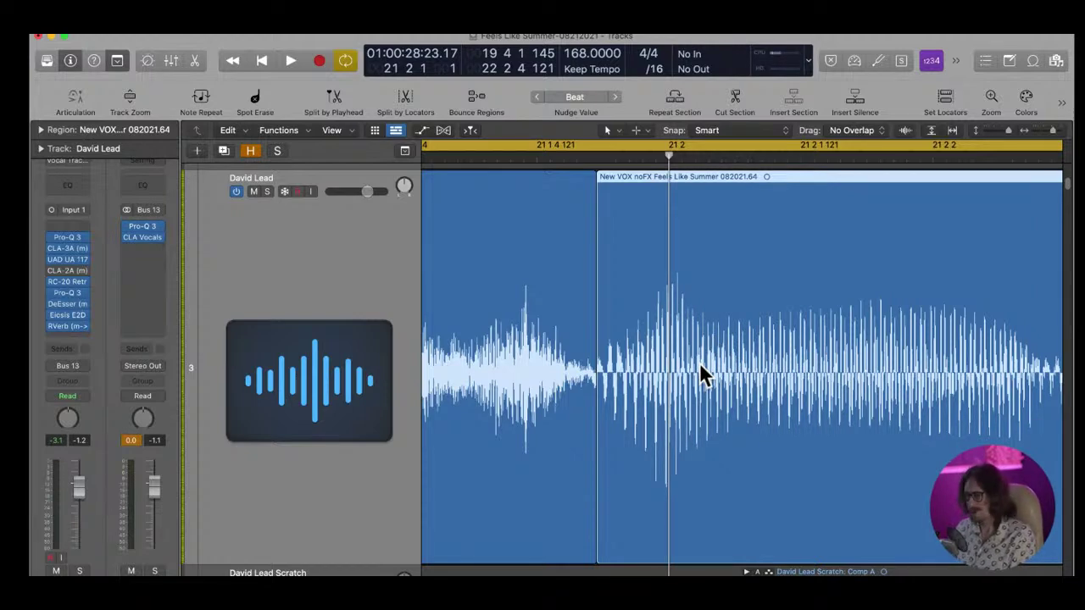
left_click_drag(700, 376, 717, 363)
Extend the moved region's start back toward the preceding region and fade the facing edges of both regions
left_click_drag(556, 312, 621, 412)
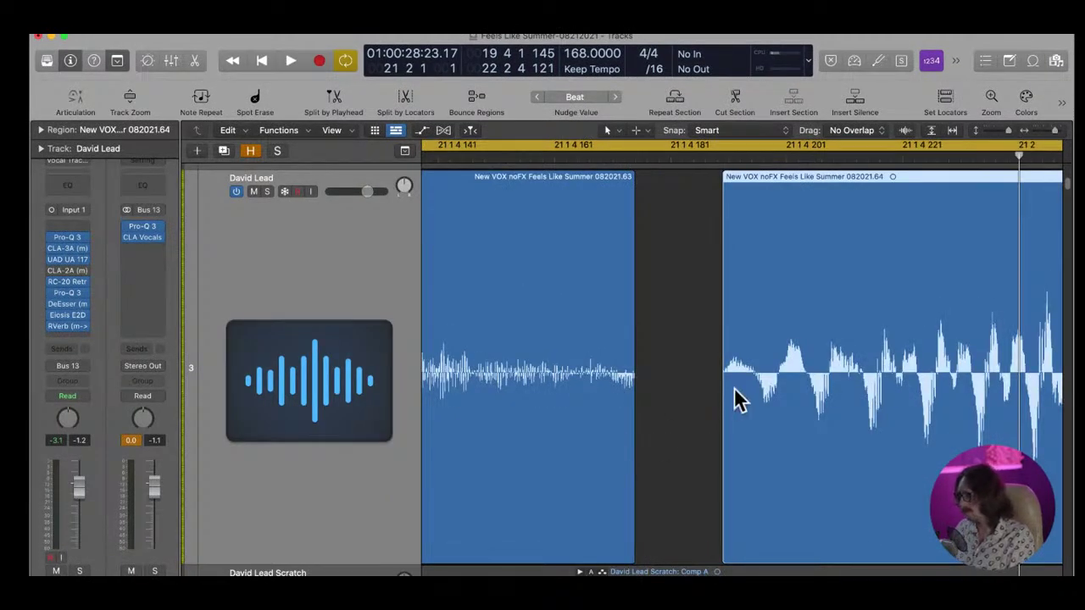
left_click_drag(721, 407, 698, 407)
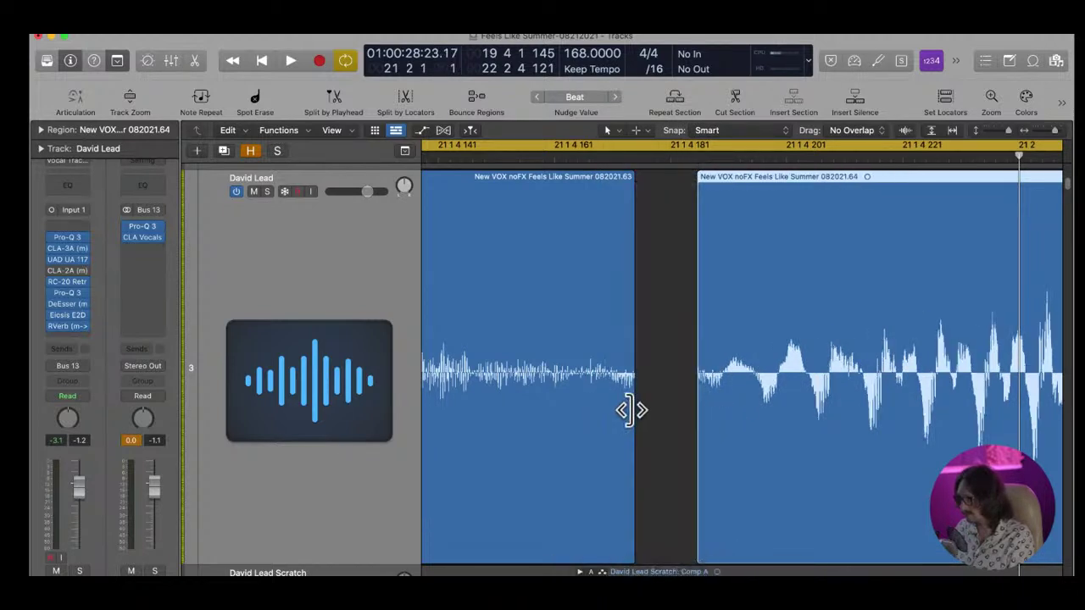
left_click(632, 409)
mouse_move(631, 409)
left_mouse_down()
mouse_move(675, 412)
mouse_move(628, 417)
left_mouse_up()
left_click_drag(702, 414, 680, 404)
key("z")
key("z")
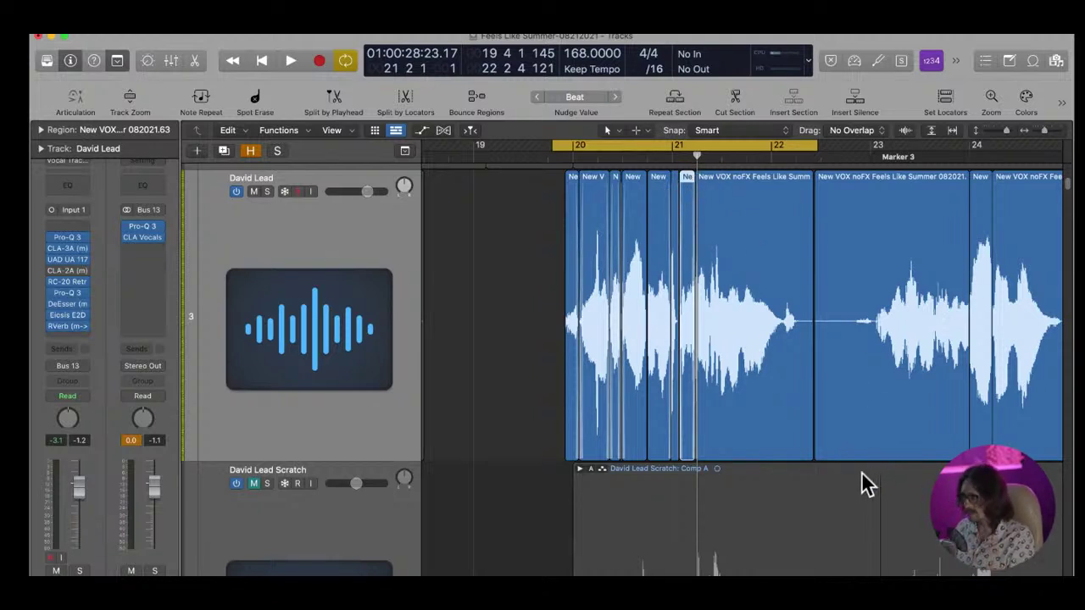
Play back the cycled phrase and place the playhead at 21 1 4 239 to check the moved word against the grid
left_click(474, 343)
key("space")
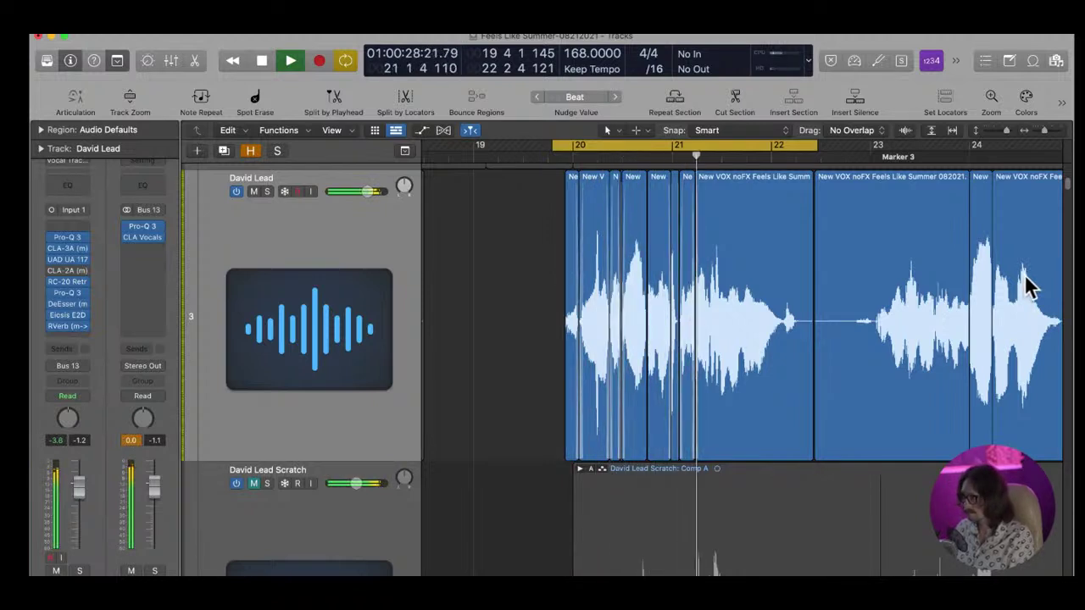
key("space")
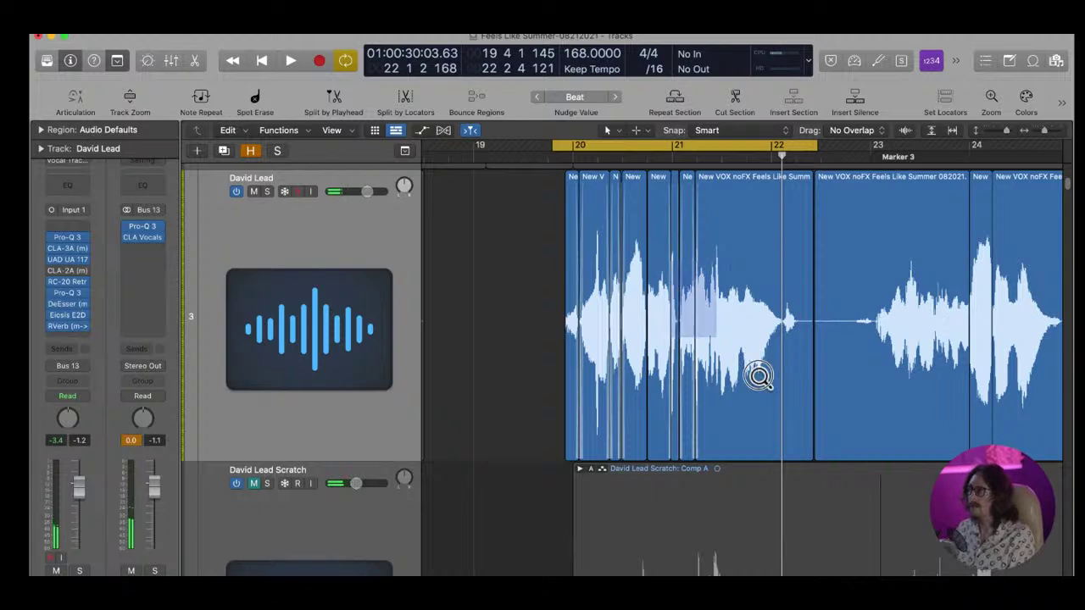
left_click(698, 319, "ctrl+alt")
left_click_drag(565, 186, 679, 428)
left_click(650, 161)
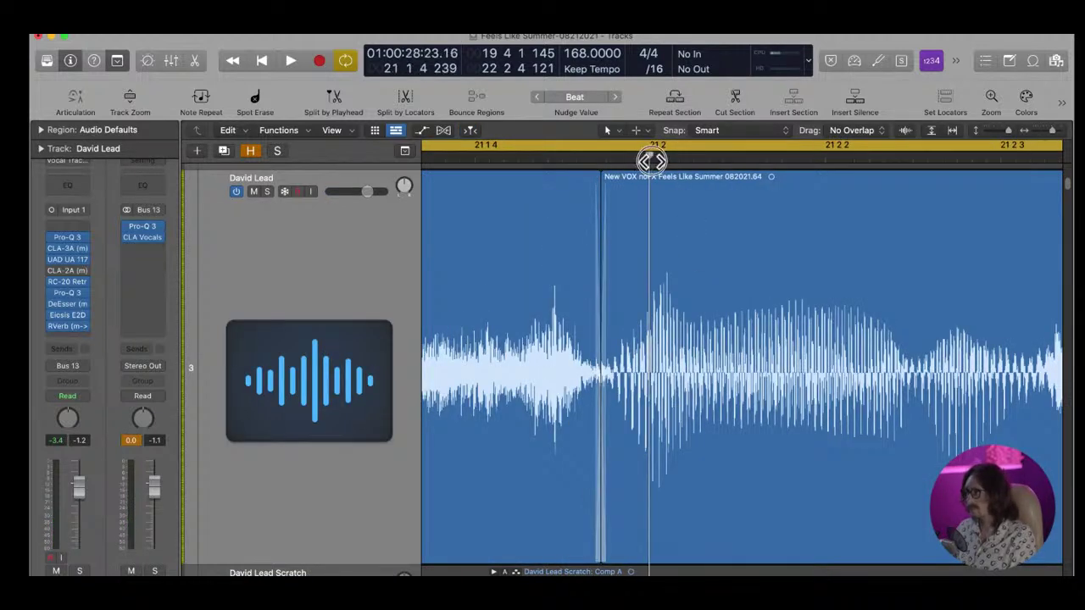
left_click(709, 295, "ctrl+alt")
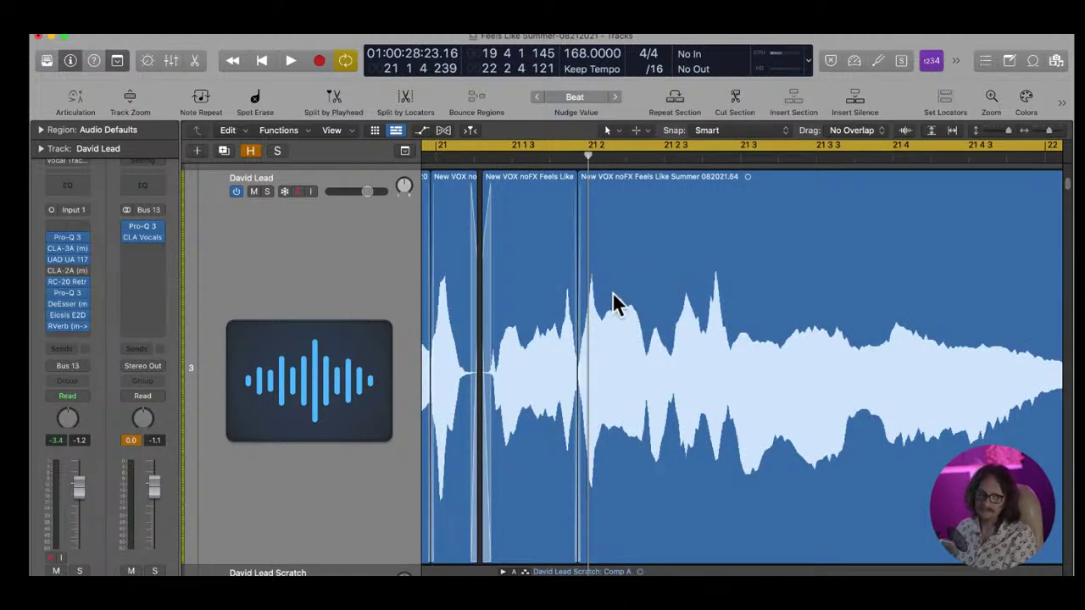
Set a new cycle range from 21 1 3 1 to 22 1 1 1 and play the end of the phrase within it
left_click(588, 145)
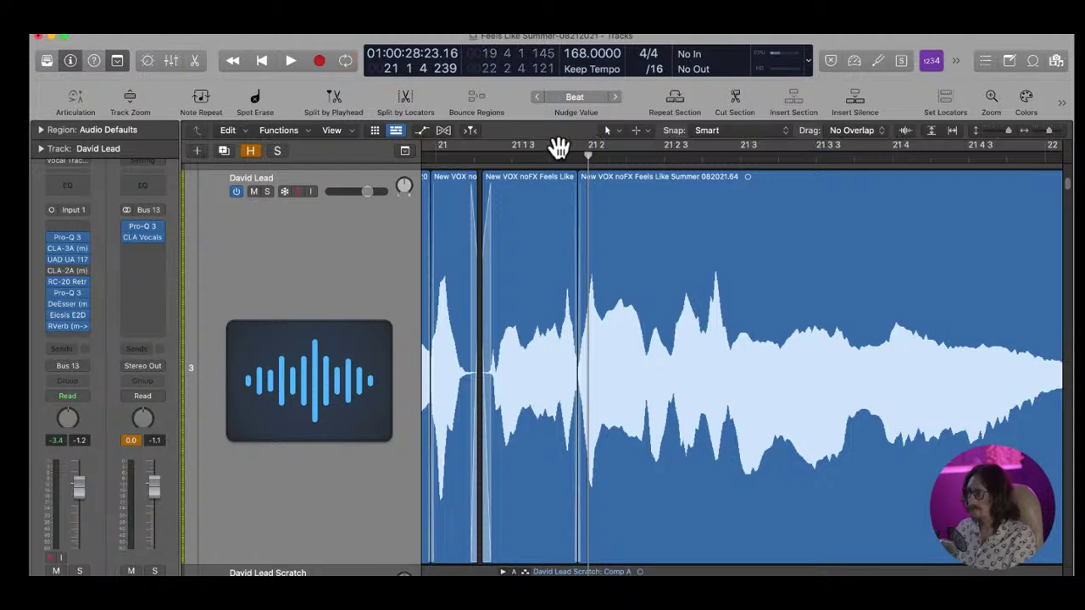
left_click_drag(512, 144, 1044, 213)
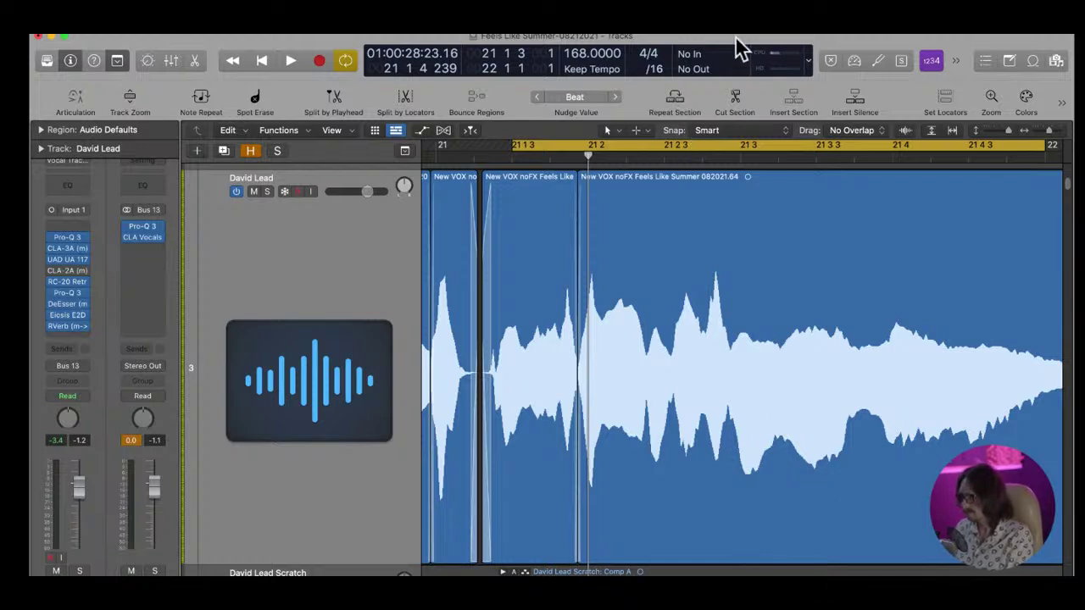
key("space")
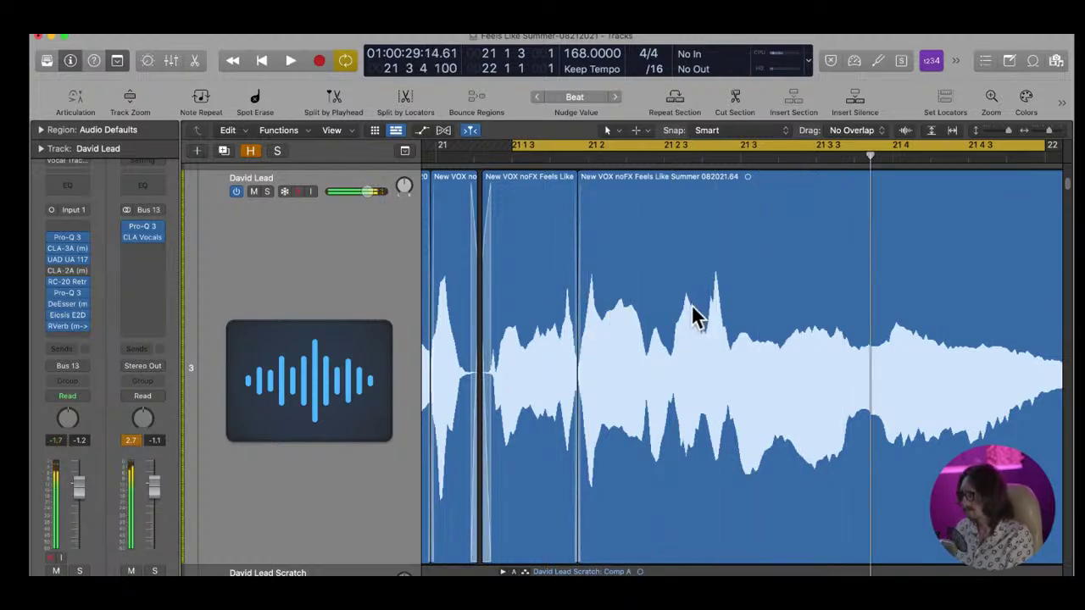
left_click(569, 158)
key("space")
key("space")
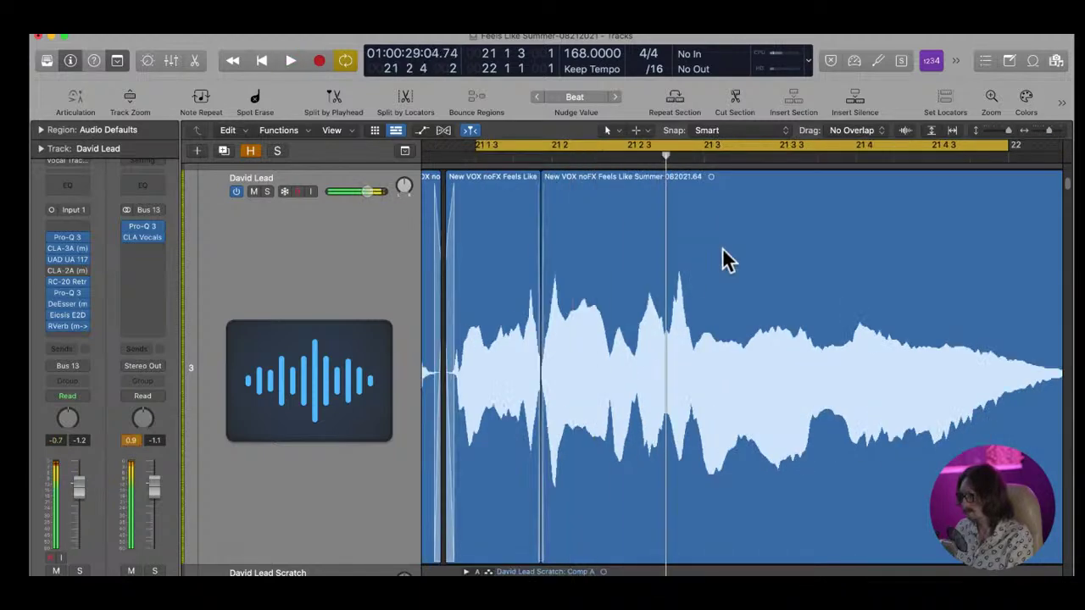
Split the lead vocal region at the quiet dip just after 21 2 3 and shift the second part slightly later
left_click_drag(577, 288, 803, 436)
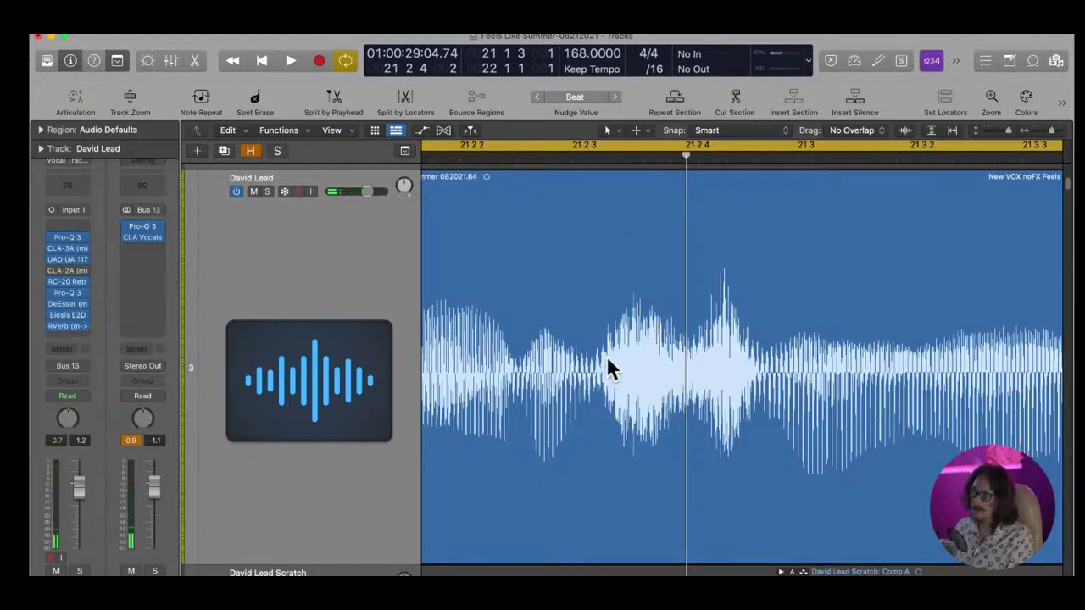
left_click(690, 370)
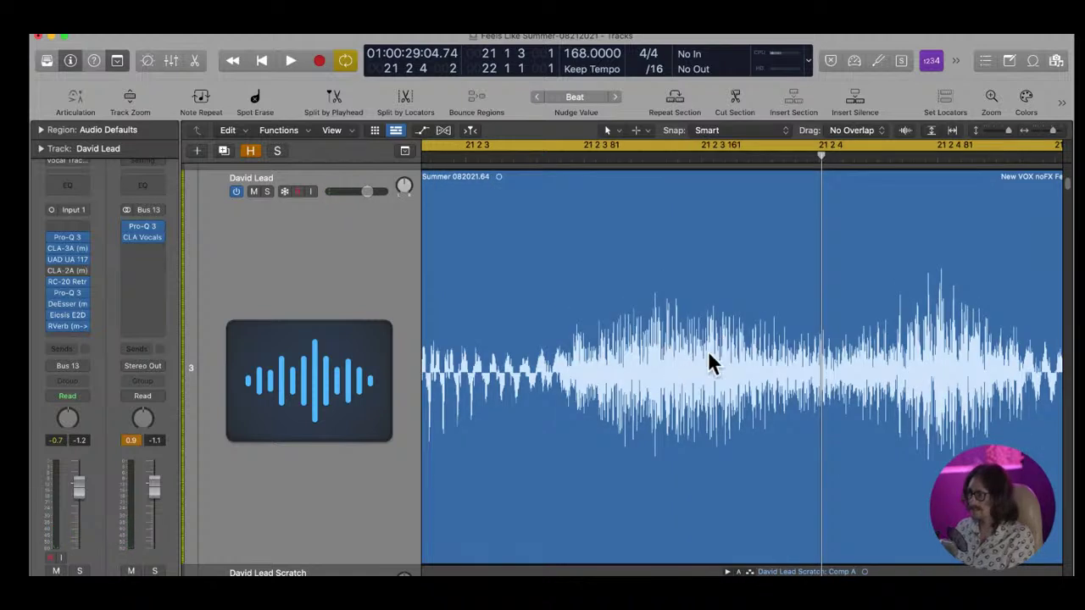
left_click(602, 341)
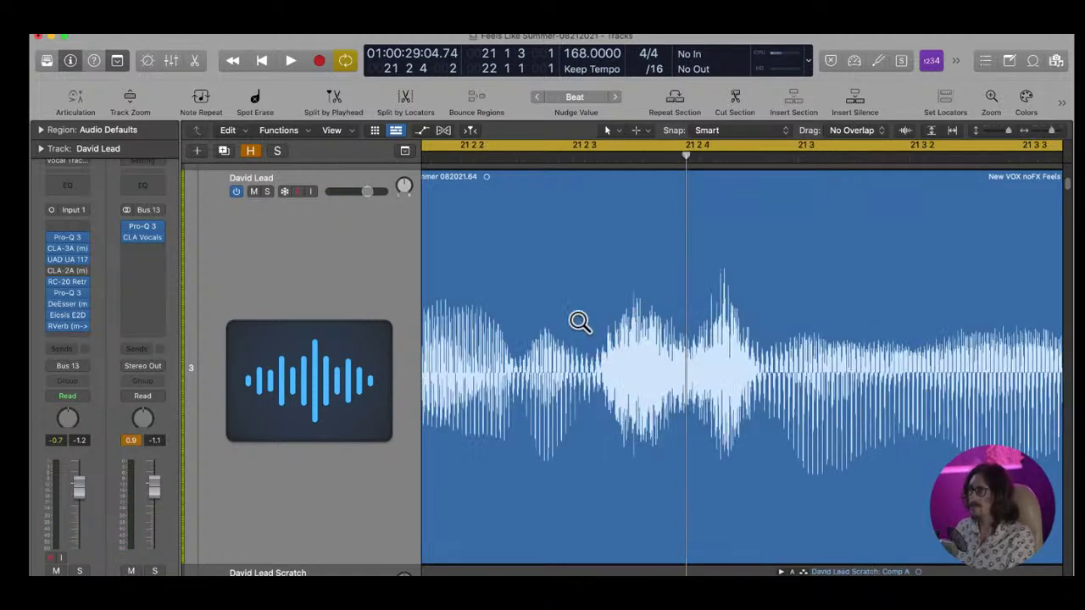
left_click_drag(568, 160, 588, 223)
left_click(590, 226, "ctrl+alt")
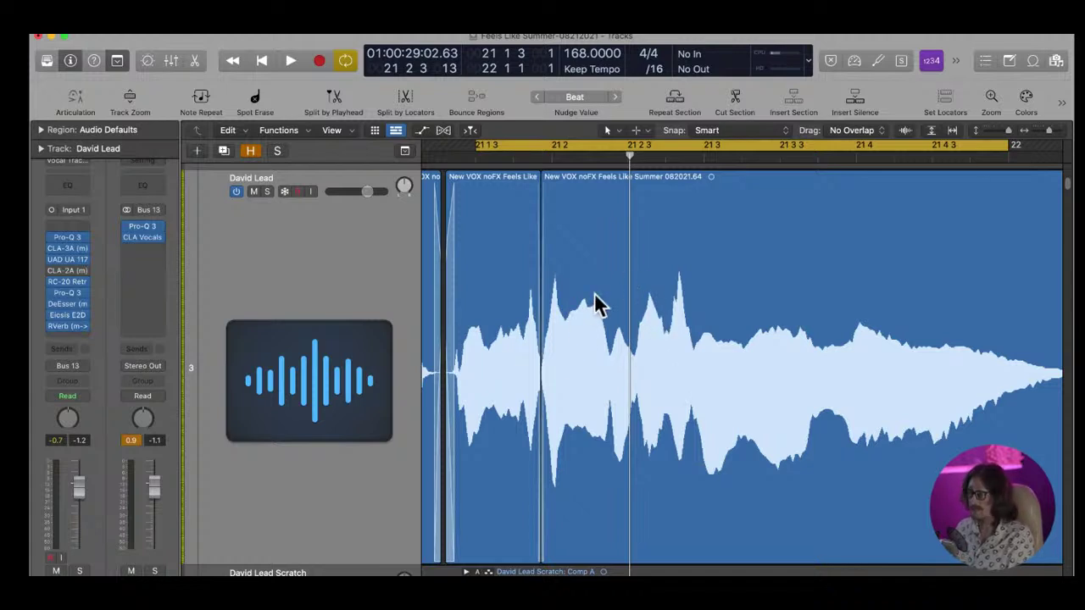
left_click_drag(562, 286, 713, 393)
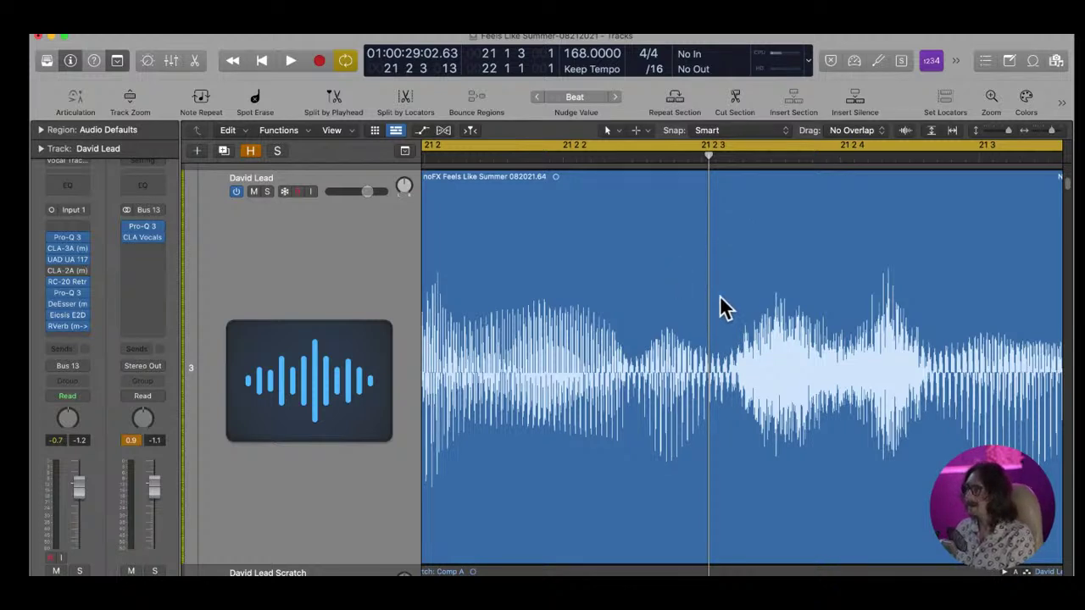
left_click_drag(834, 157, 817, 195)
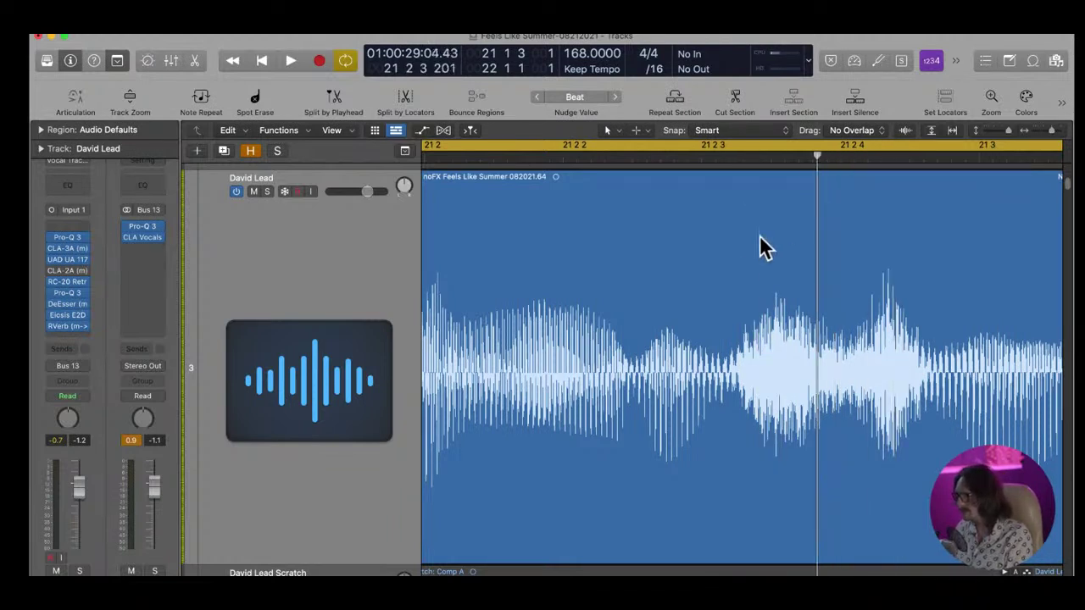
left_click_drag(739, 327, 790, 412)
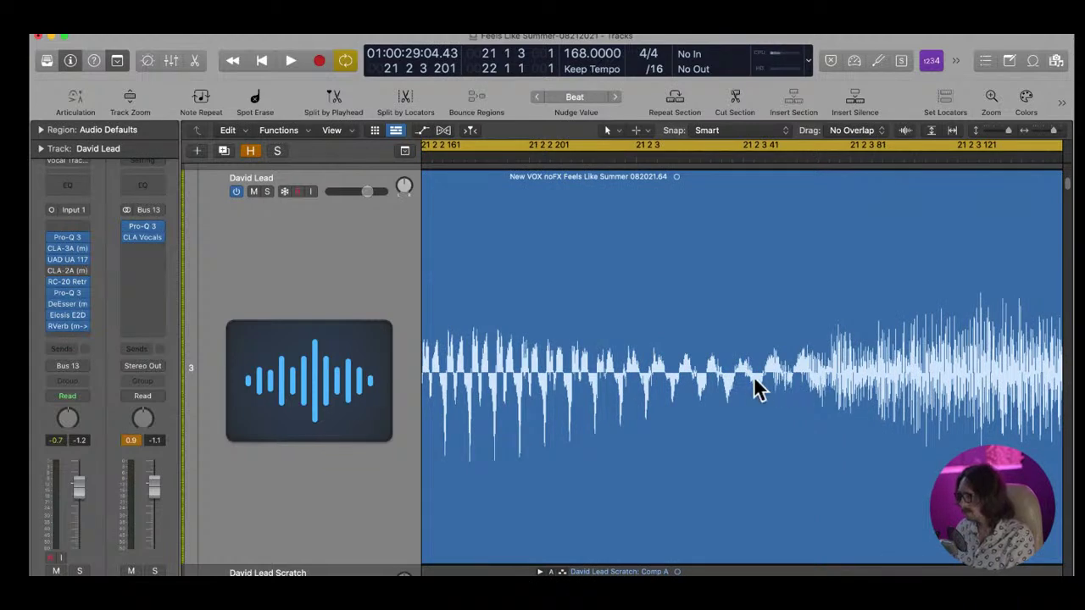
double_click(754, 378, "super")
left_click(809, 335, "ctrl+alt")
left_click(786, 318)
left_click_drag(787, 321, 799, 237)
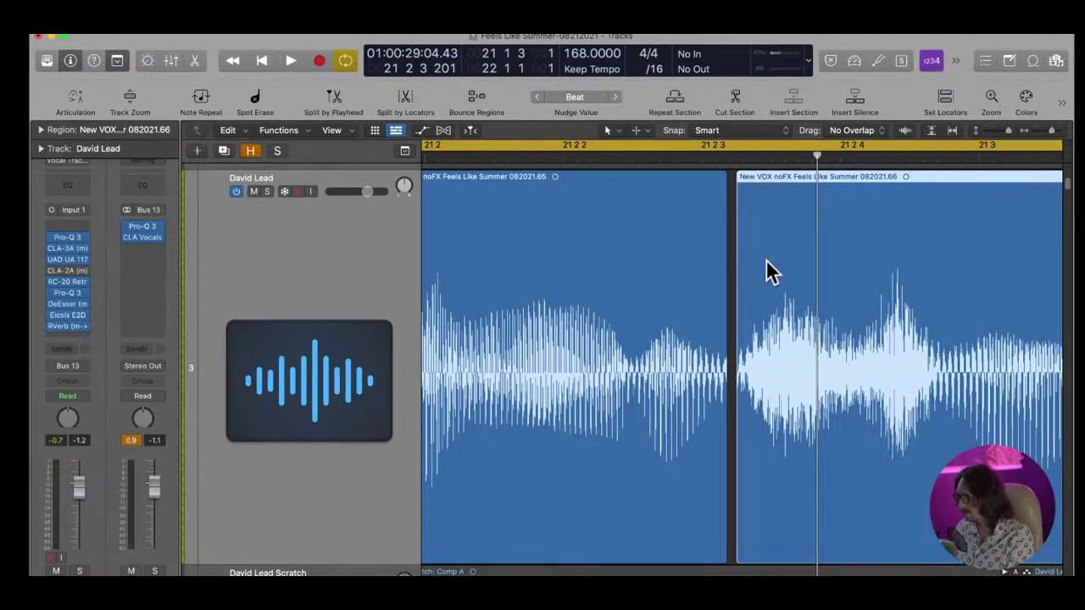
Add a short fade-out and fade-in to the region edges on both sides of the gap just after 21 2 3
left_click_drag(695, 254, 804, 426)
left_click(634, 387)
left_click(781, 407, "ctrl+alt")
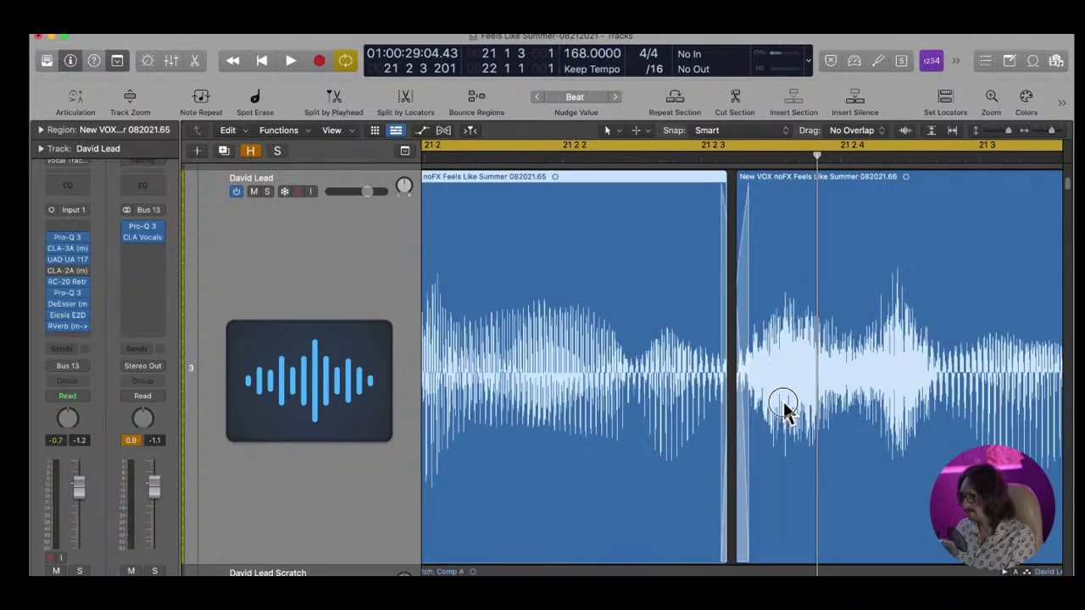
Audition the edited vocal phrase, turning off cycle mode and playing from about 19 2 3
key("space")
key("space")
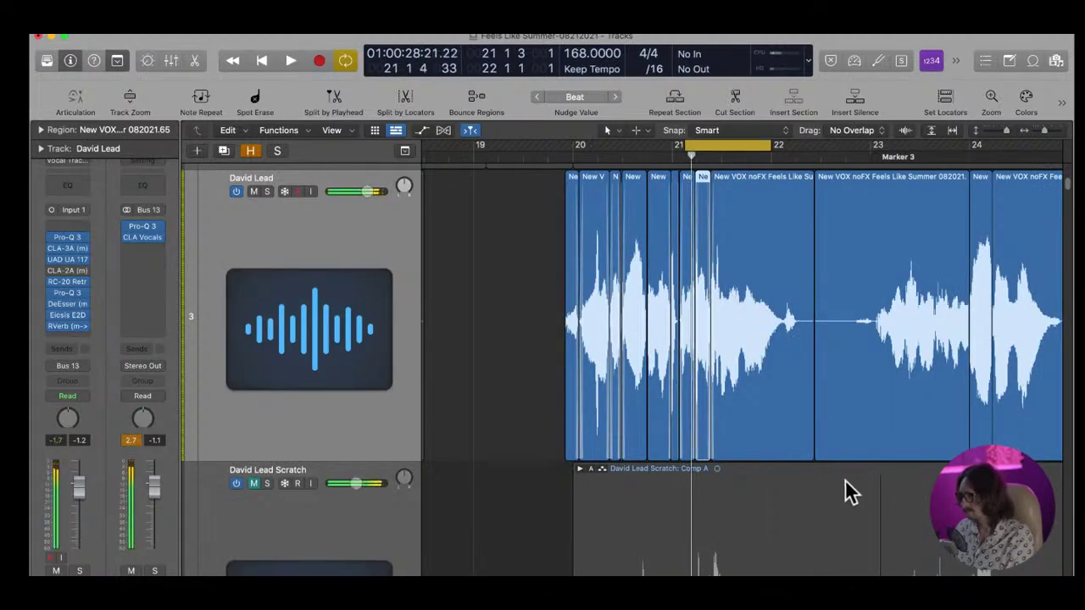
left_click(759, 373)
key("space")
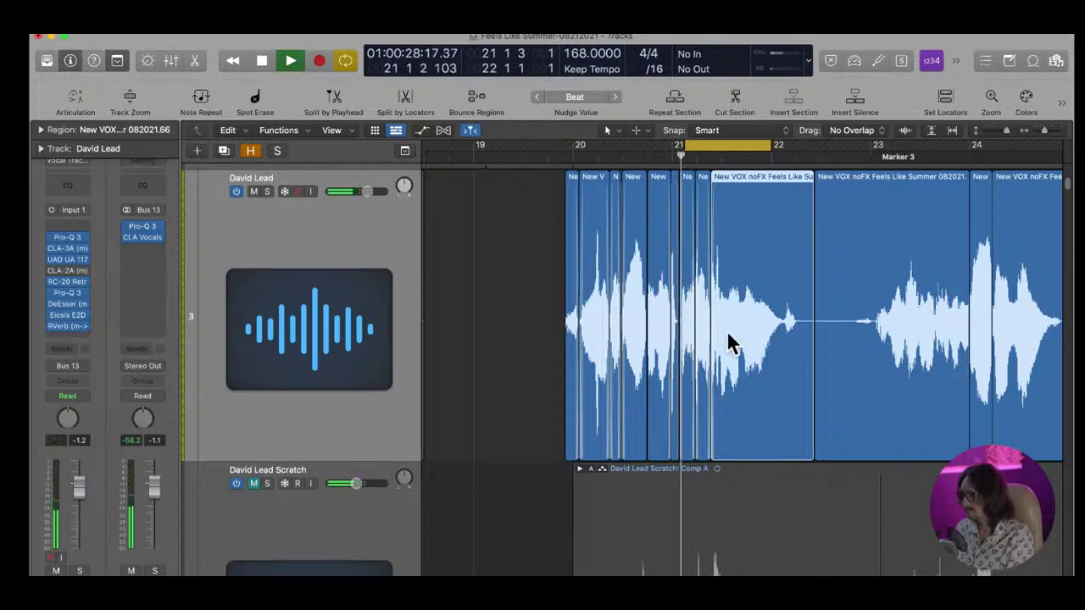
key("space")
left_click(699, 152)
key("space")
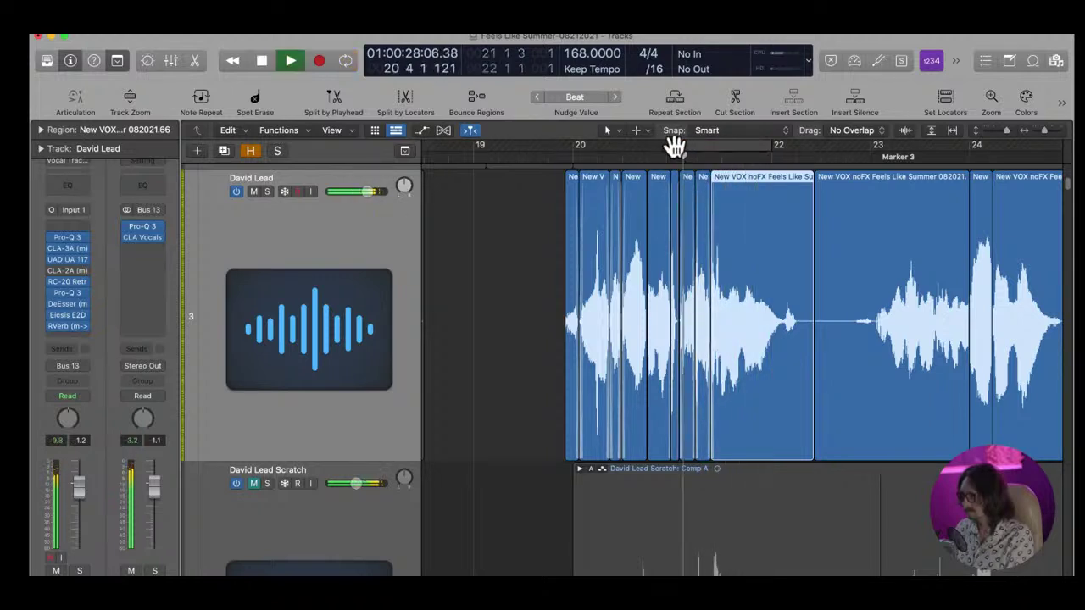
left_click(558, 157)
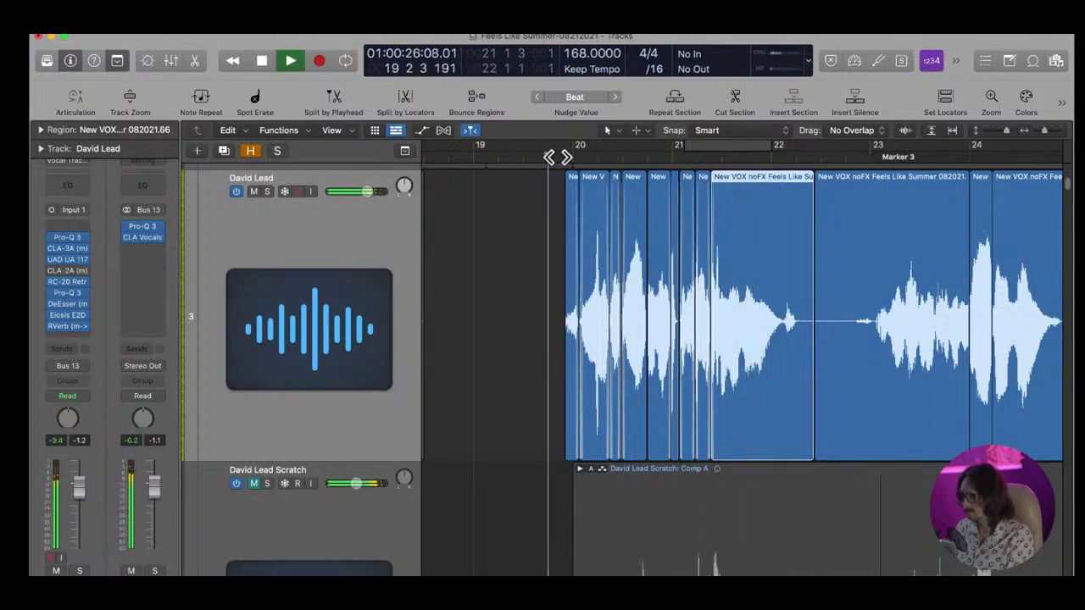
Stop playback at 21 4 and examine the timing of the sustained vocal note there
left_click_drag(690, 224, 787, 322)
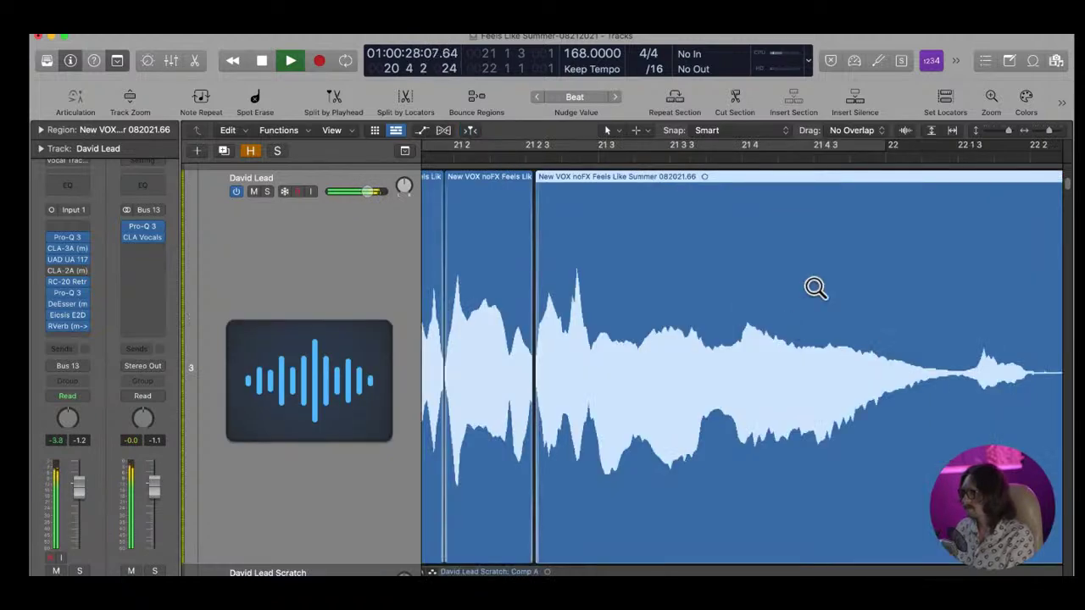
left_click(742, 157)
key("space")
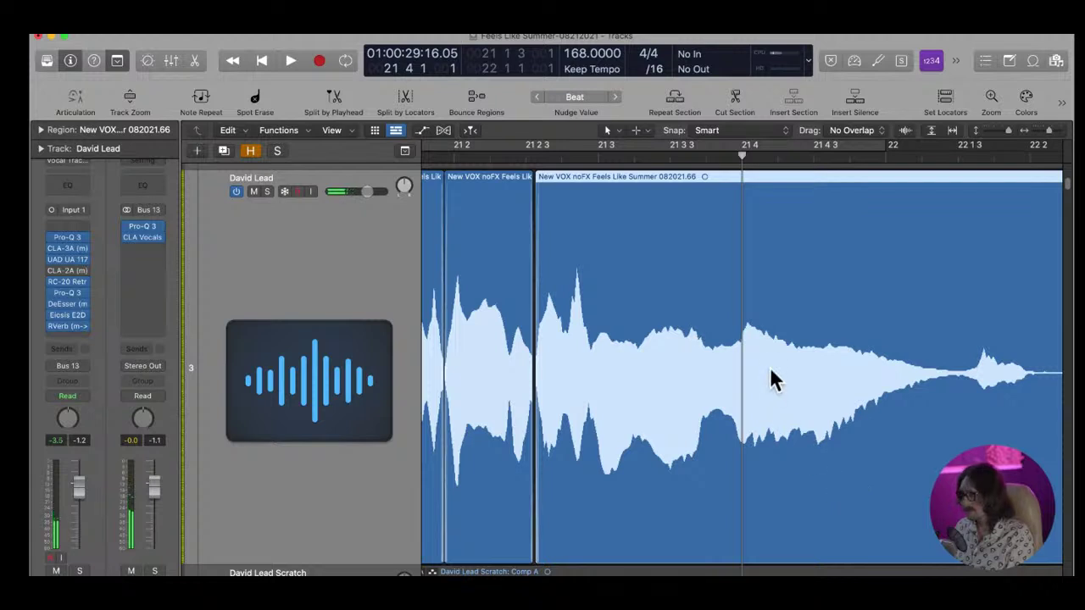
left_click(717, 320, "ctrl+alt")
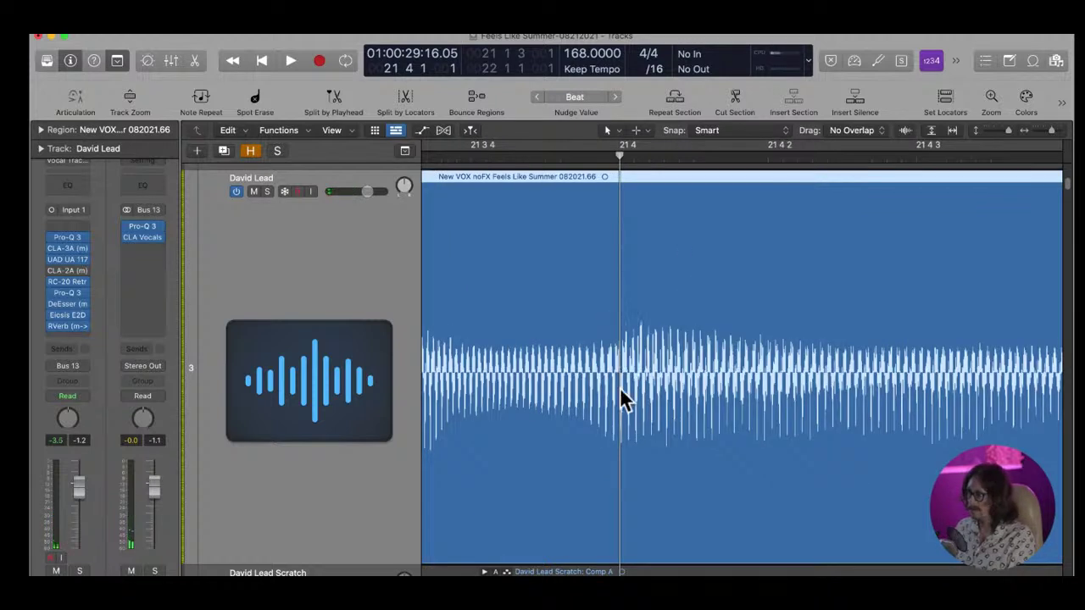
left_click(580, 332, "ctrl+alt")
left_click_drag(644, 332, 703, 356)
left_click(703, 332, "ctrl+alt")
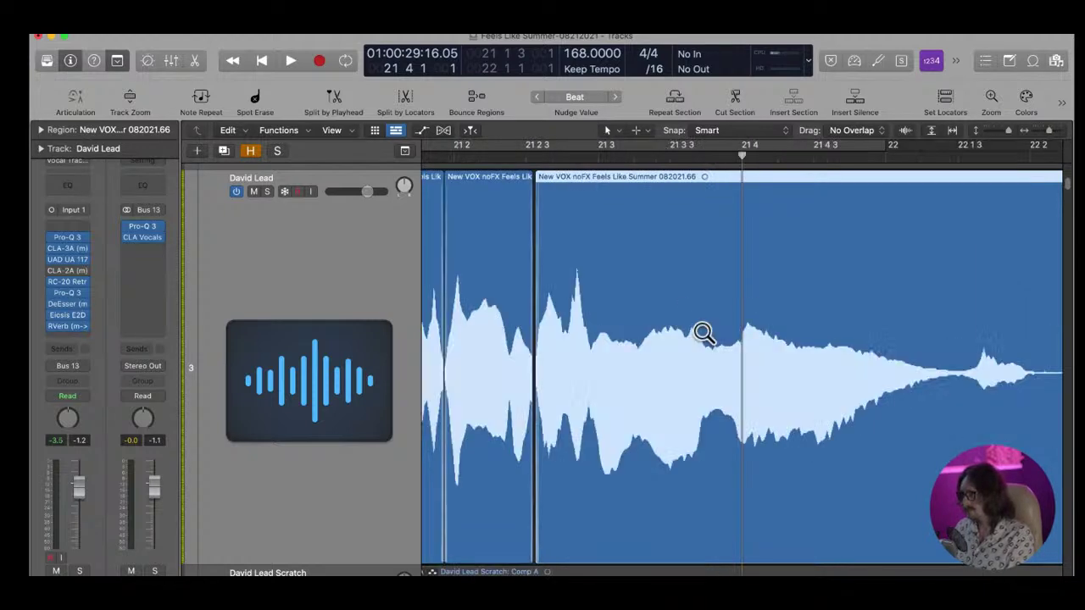
left_click(811, 327, "ctrl+alt")
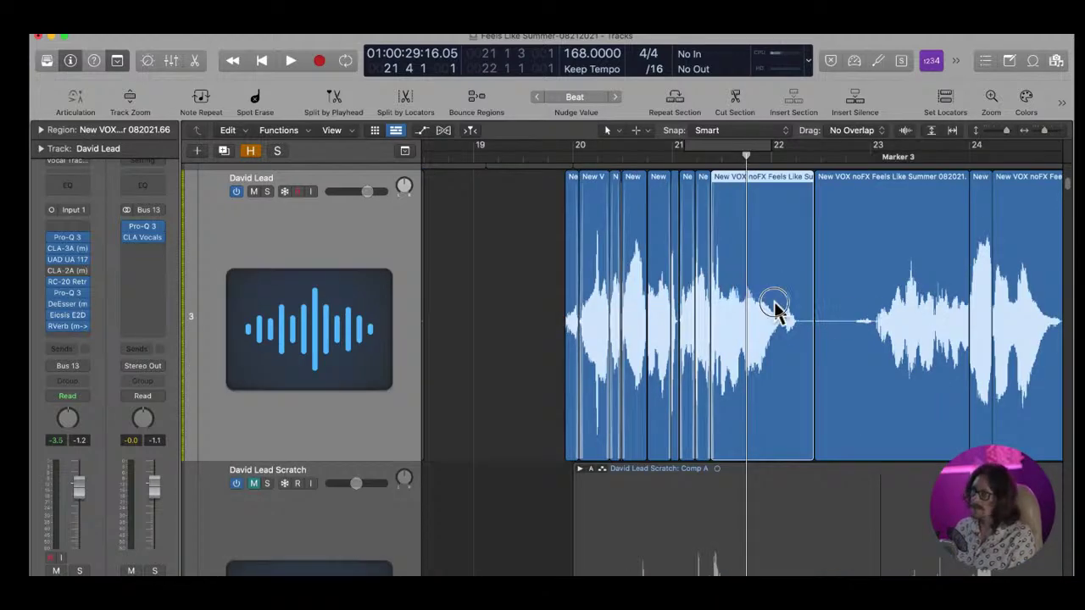
Split the lead vocal just before the final short sound after 22 1 2 and shift that piece slightly earlier
left_click_drag(728, 262, 835, 356)
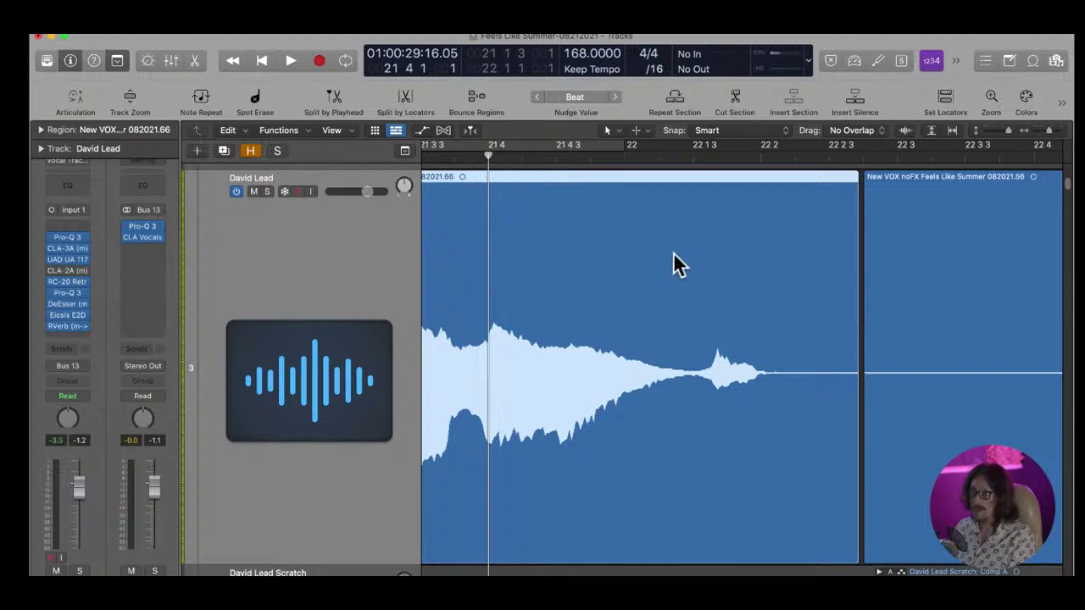
left_click_drag(635, 276, 822, 386)
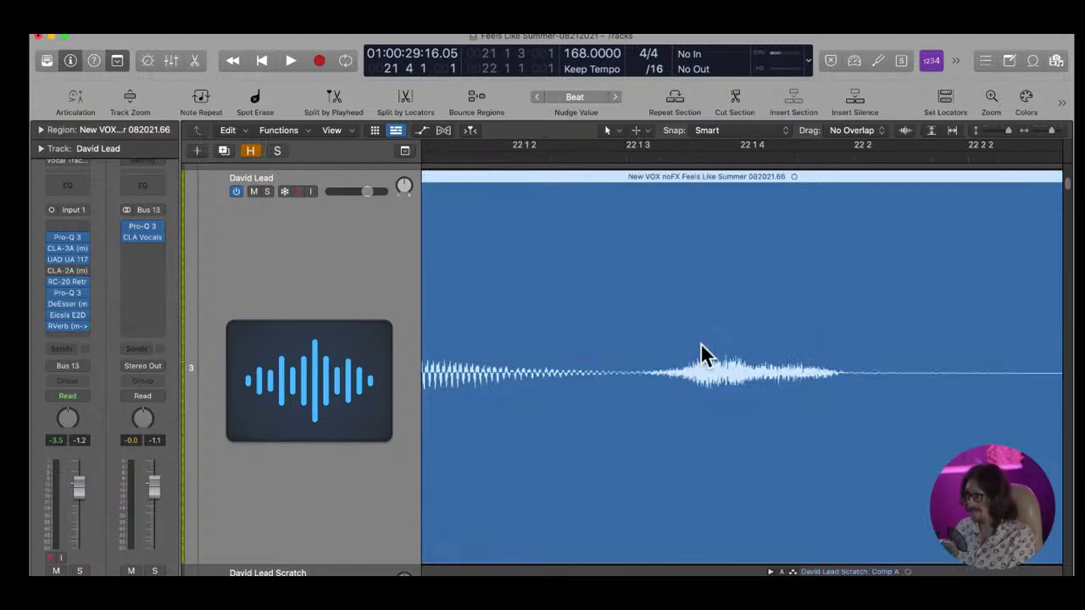
left_click(725, 211, "ctrl+alt")
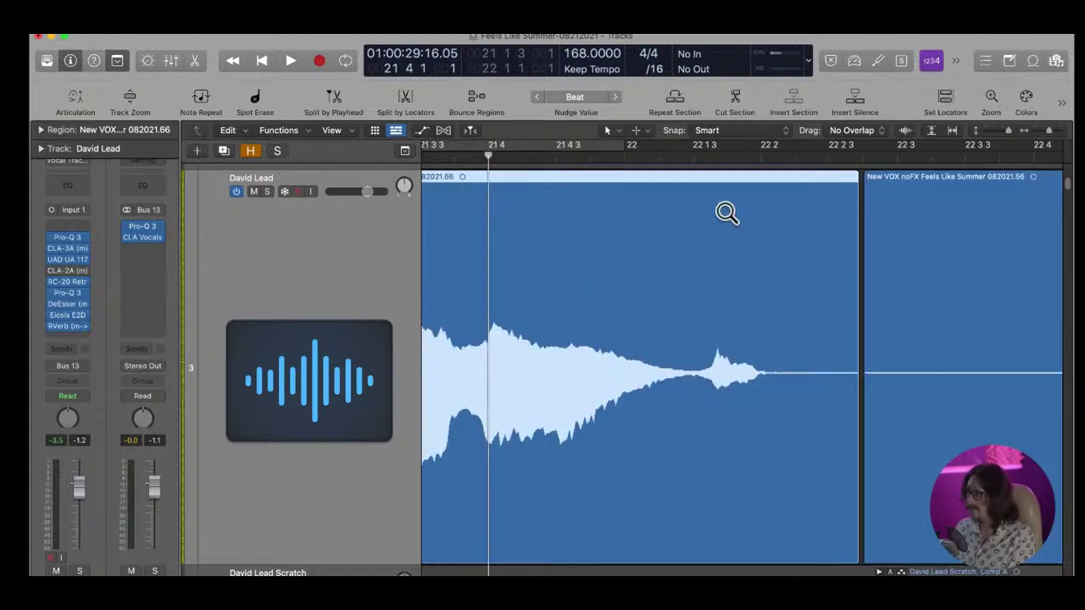
left_click(689, 162)
left_click_drag(650, 297, 744, 420)
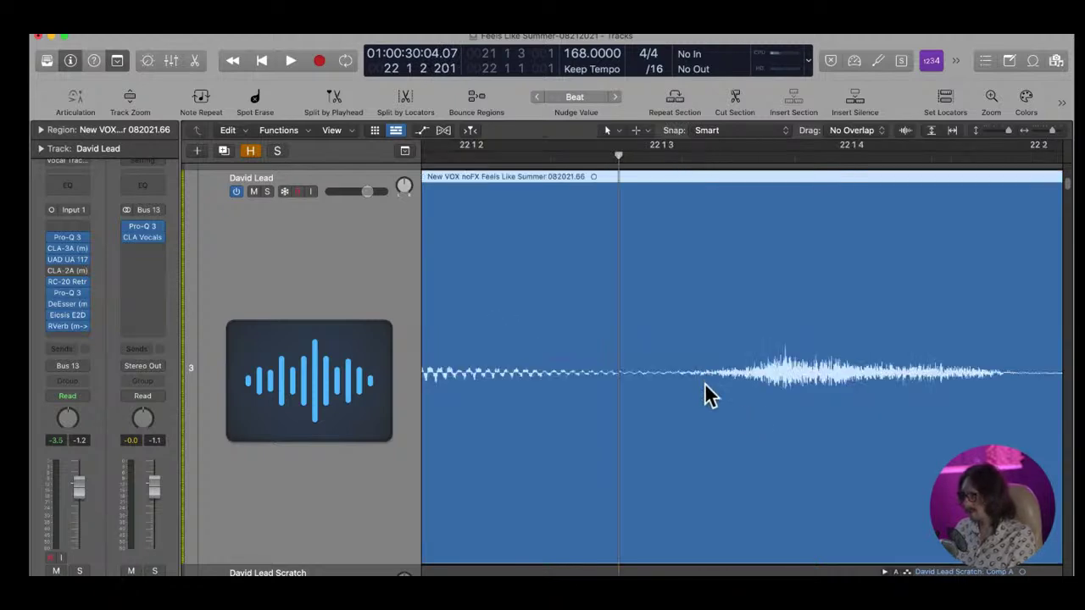
double_click(665, 392, "super")
left_click_drag(773, 371, 690, 368)
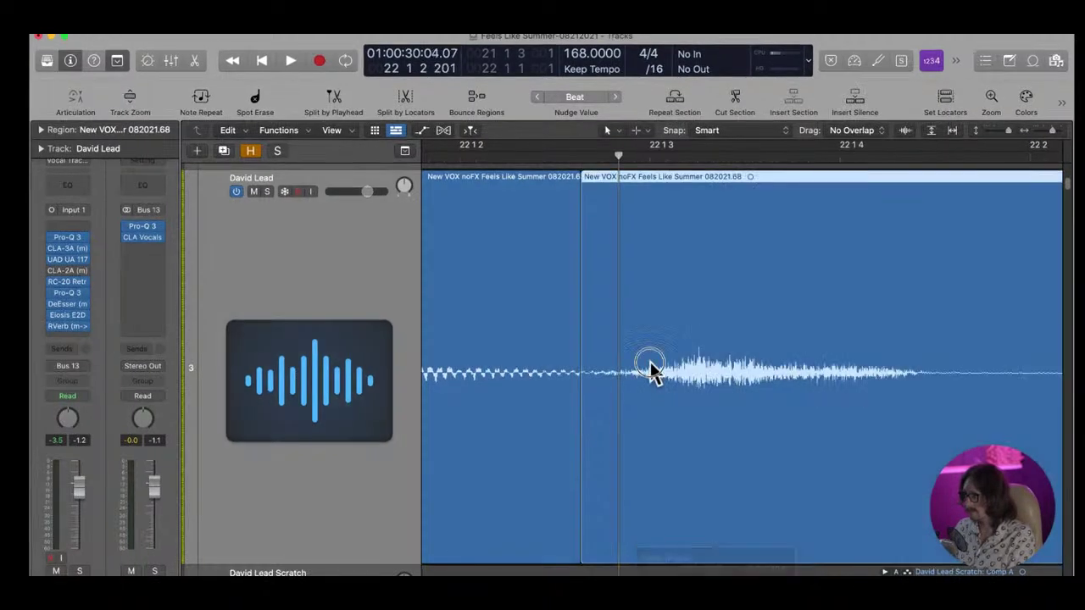
Move the split-off end sound further earlier so its peak lines up with 22 1 3
left_click(672, 300, "ctrl+alt")
left_click(693, 158)
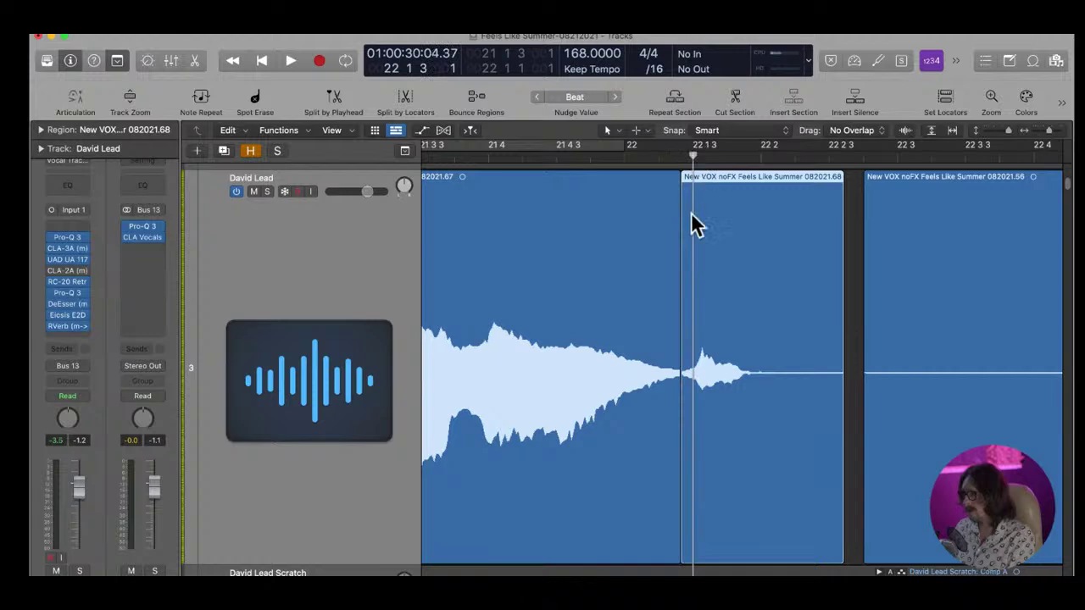
left_click_drag(706, 331, 707, 370)
left_click(725, 378, "ctrl+alt")
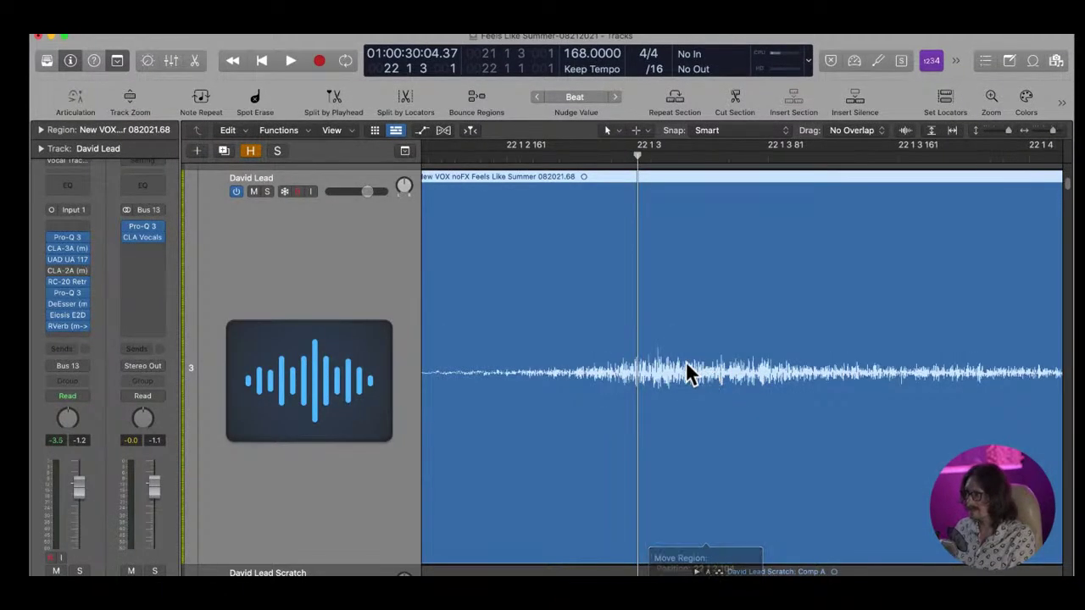
left_click(650, 350, "ctrl+alt")
Crossfade the tail of the sustained note into the moved end sound between 22 1 2 and 22 1 3
left_click_drag(598, 312, 713, 422, "ctrl+alt")
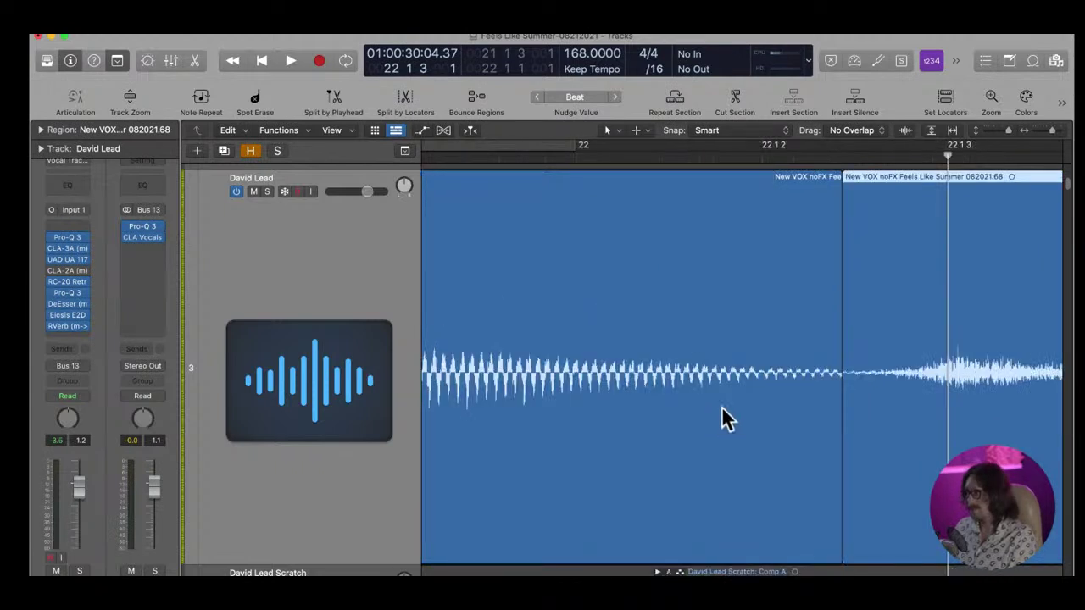
left_click_drag(839, 398, 887, 376)
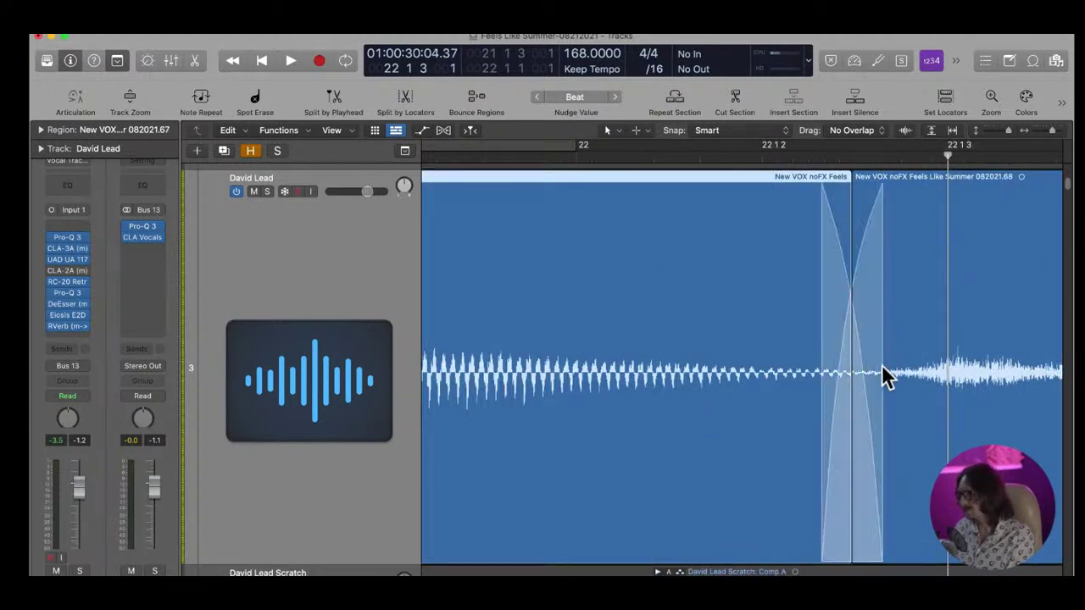
left_click(886, 375, "ctrl+alt")
Split off and delete the silence after the end sound, from just before 22 2, and fade out the remaining region's end
left_click_drag(758, 279, 839, 368, "ctrl+alt")
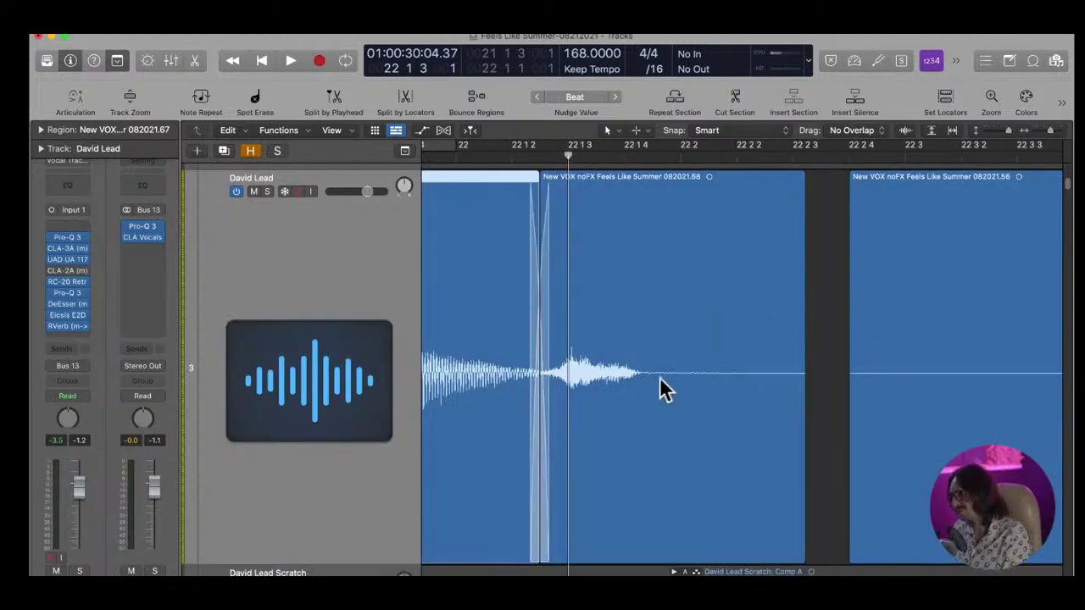
left_click_drag(670, 360, 717, 361)
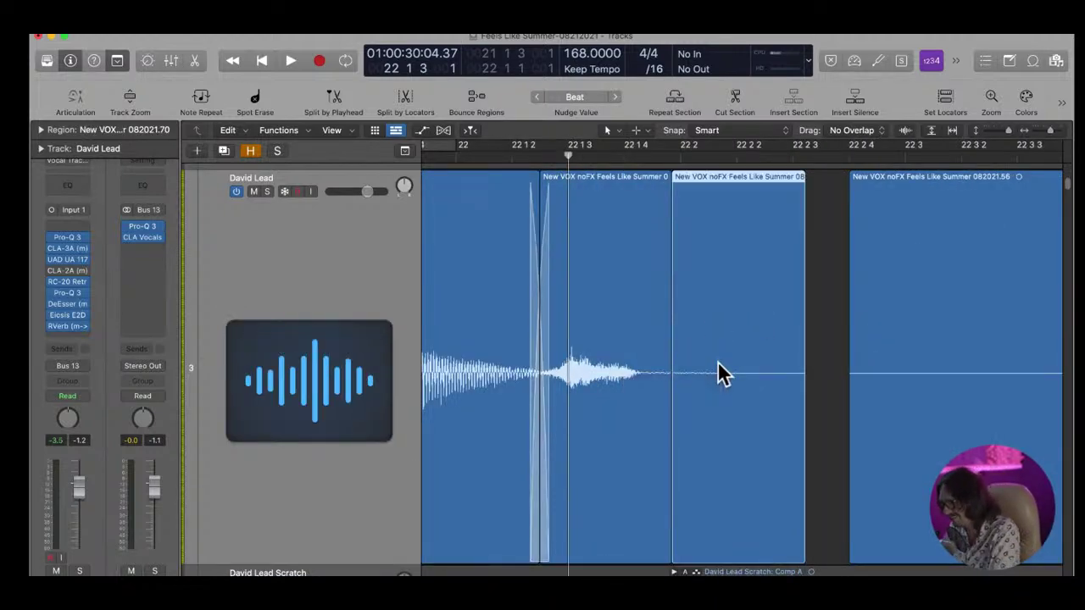
key("Delete")
left_click_drag(623, 378, 709, 392)
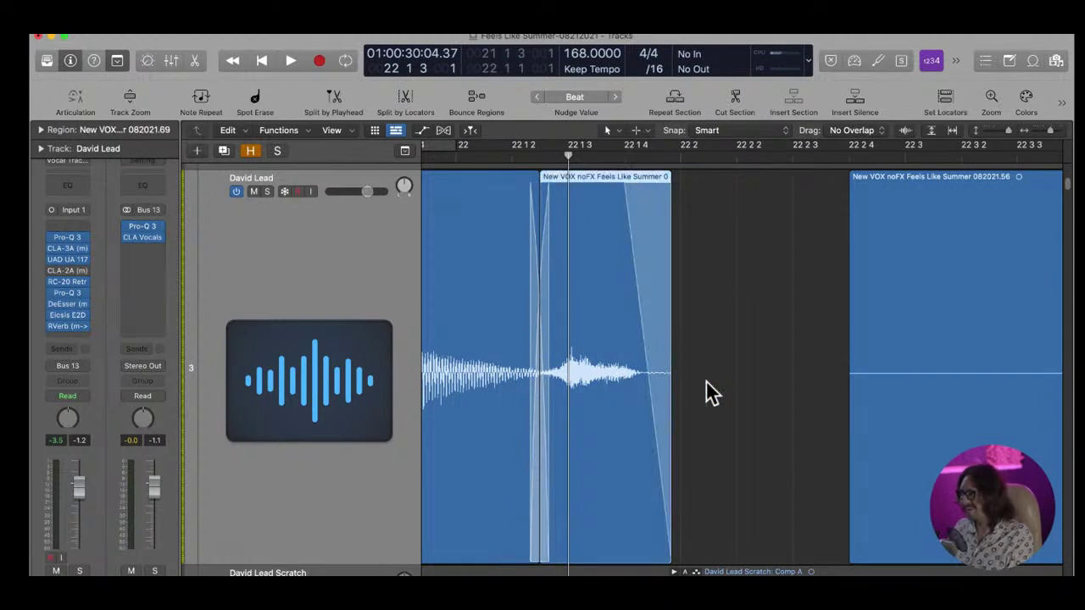
Play the edited lead vocal from 19 4 until just past bar 27 to check the timing
left_click(710, 385, "ctrl+alt")
left_click(514, 160)
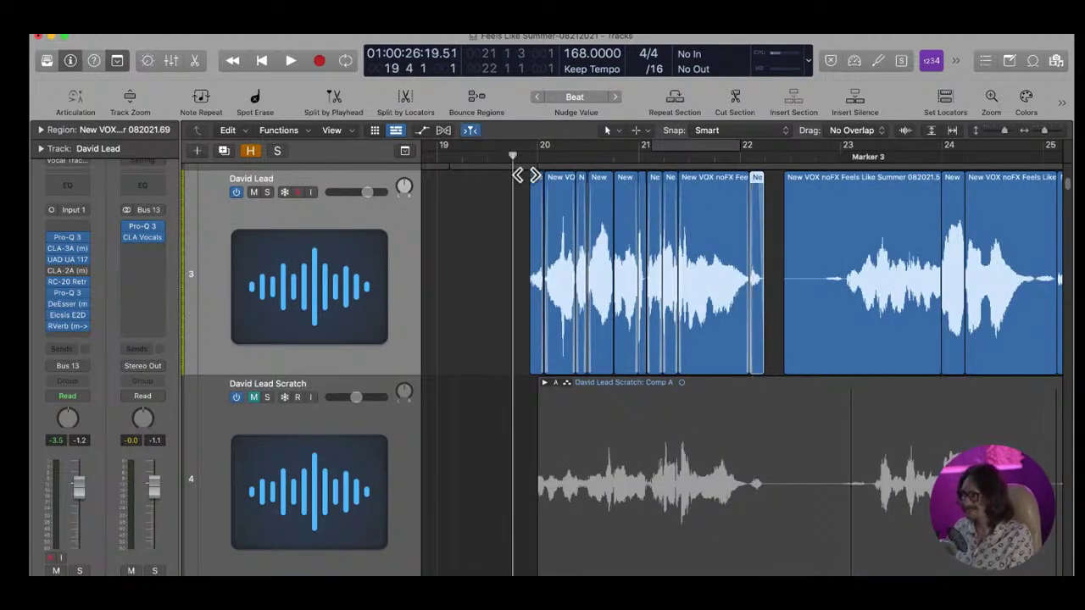
left_click(499, 236)
key("space")
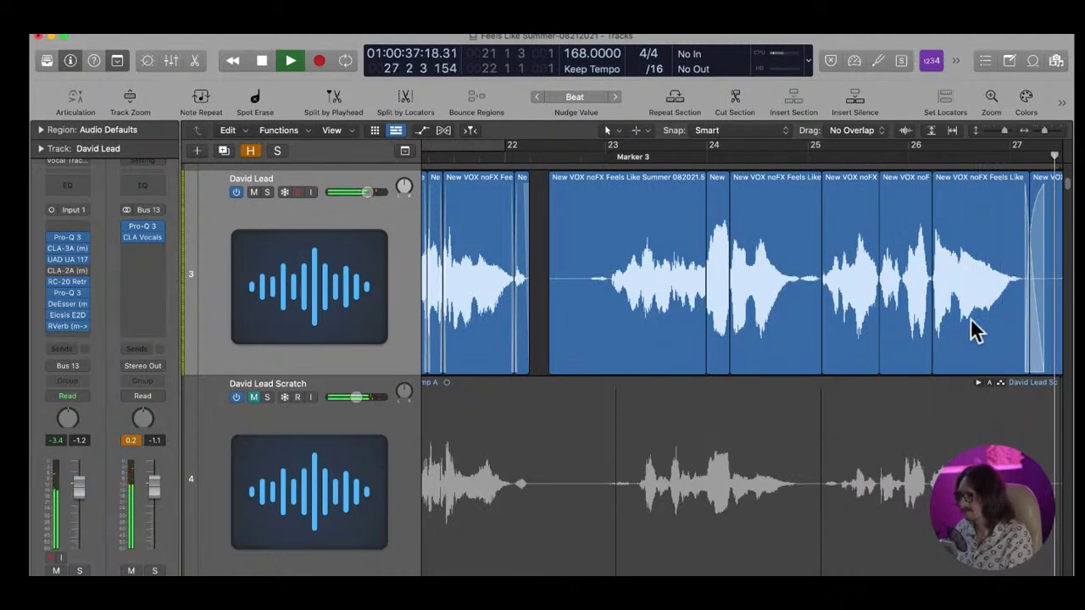
key("space")
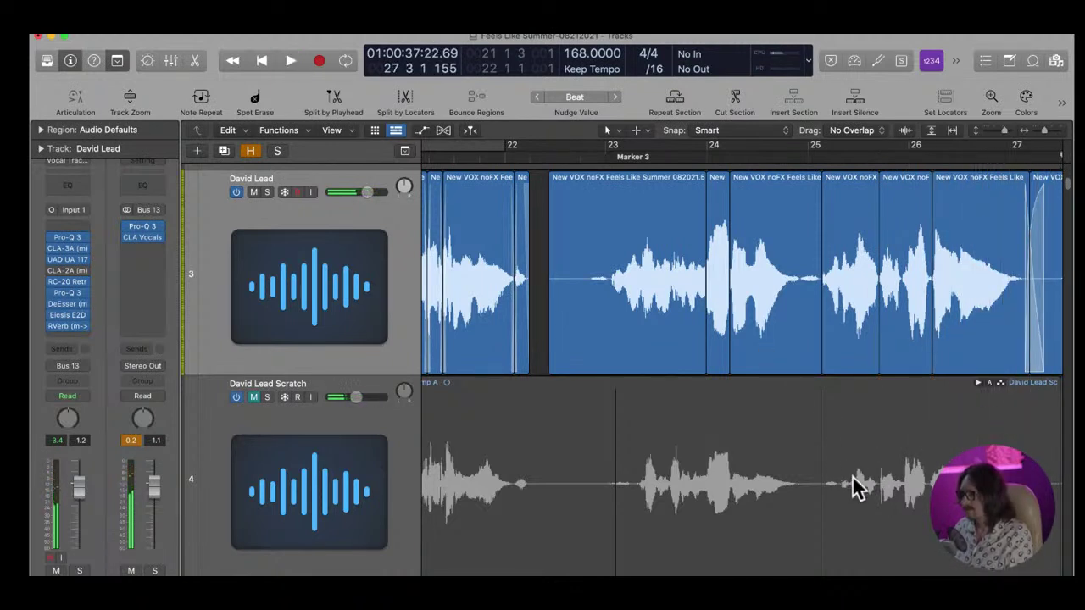
left_click(763, 269, "ctrl+alt")
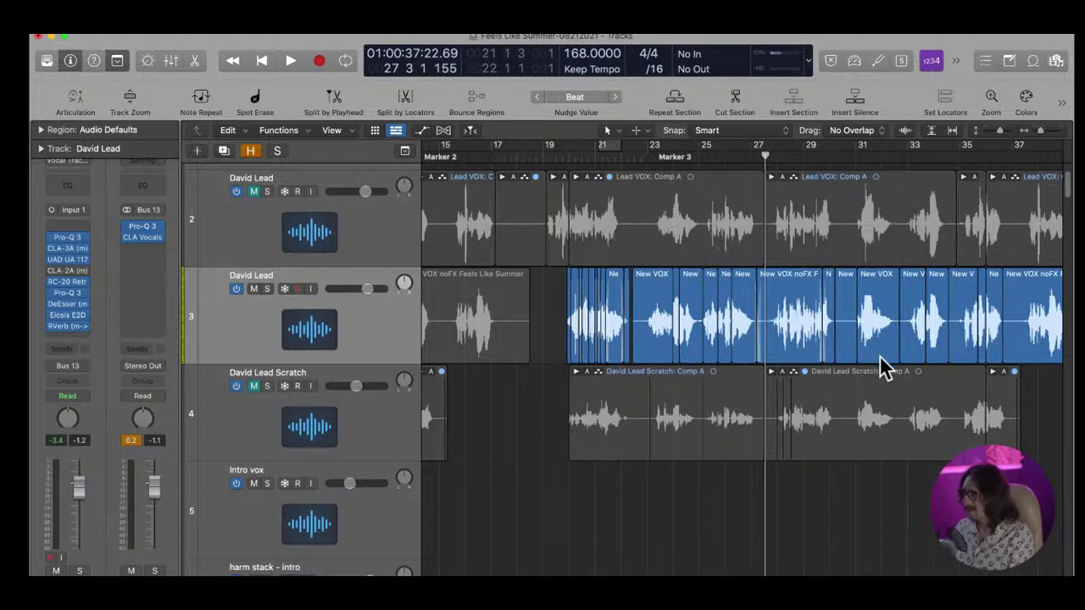
left_click(390, 321)
left_click(557, 347)
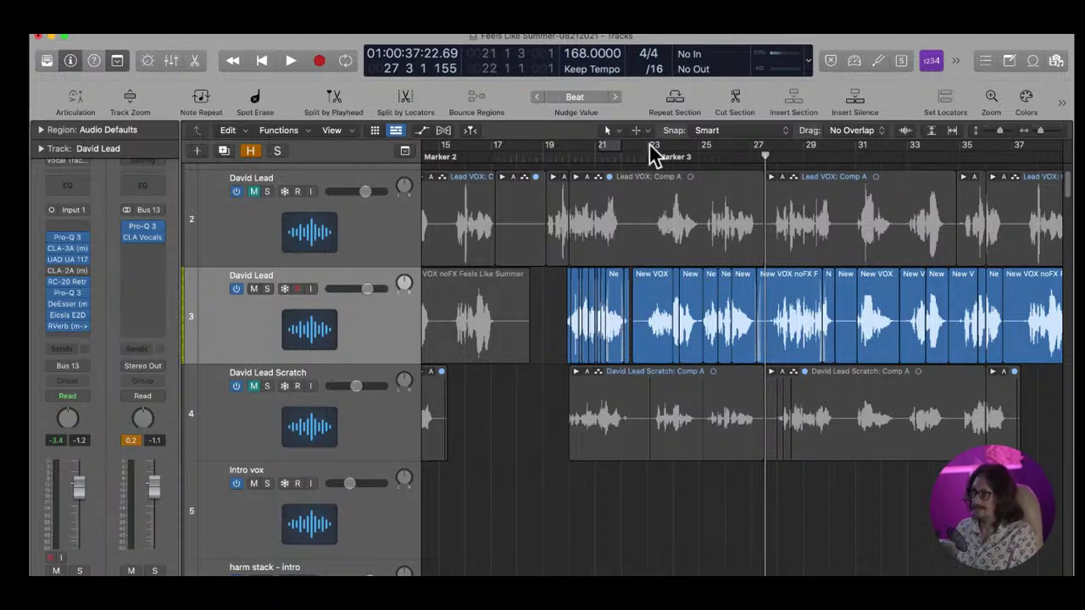
Set the cycle range over the opening lead vocal phrases, from 19 3 3 to 25
left_click_drag(567, 149, 705, 157)
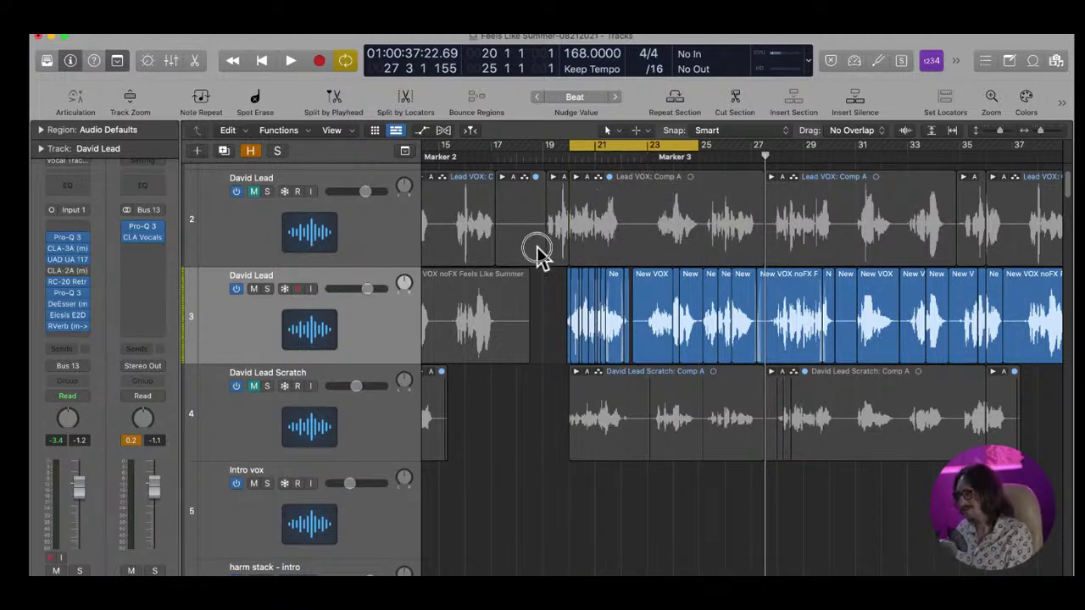
left_click_drag(543, 251, 746, 435)
left_click_drag(531, 148, 503, 153)
left_click_drag(506, 206, 618, 330)
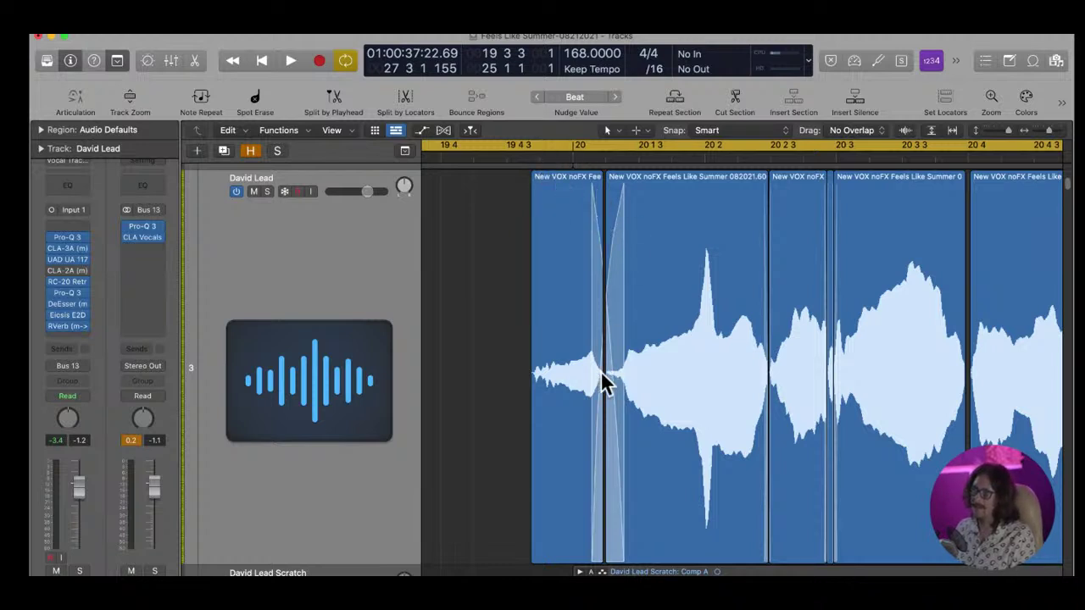
Play the opening of the edited vocal from 19 4 4 to just past 20 4 to check the timing
left_click_drag(578, 161, 546, 165)
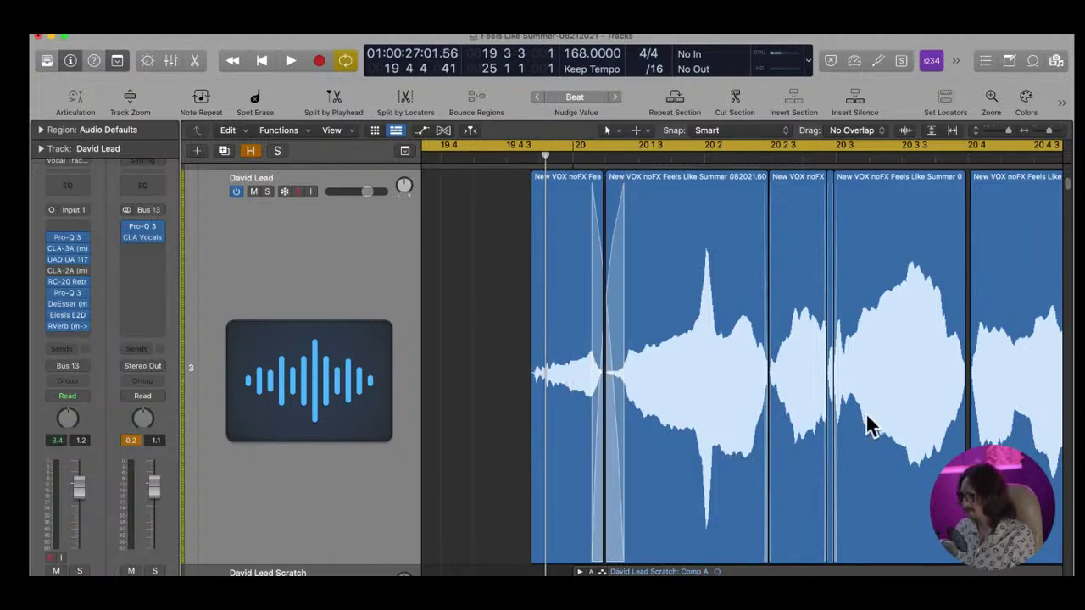
key("space")
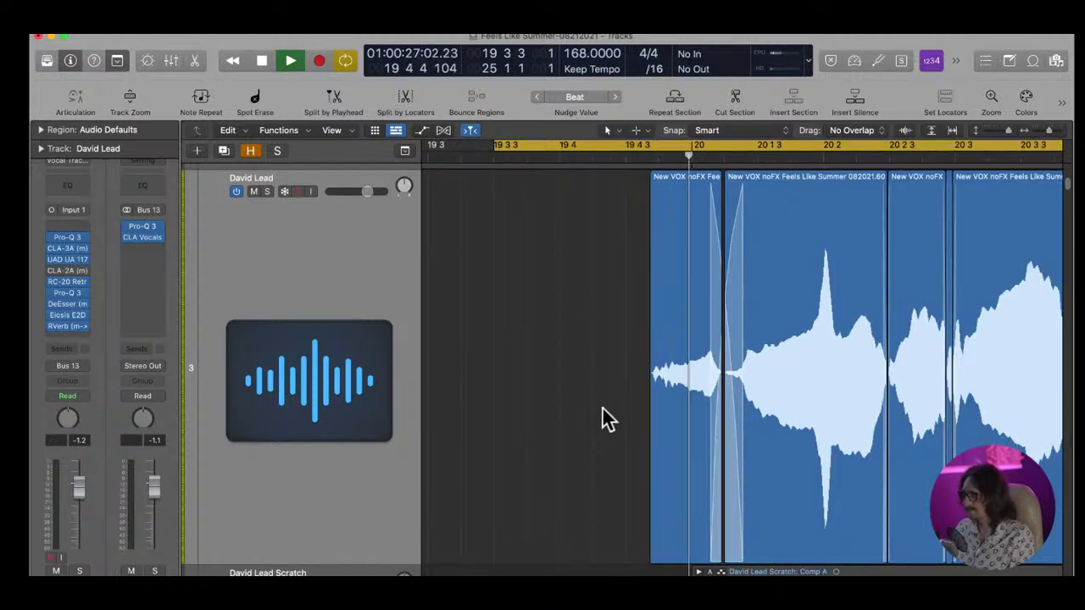
key("space")
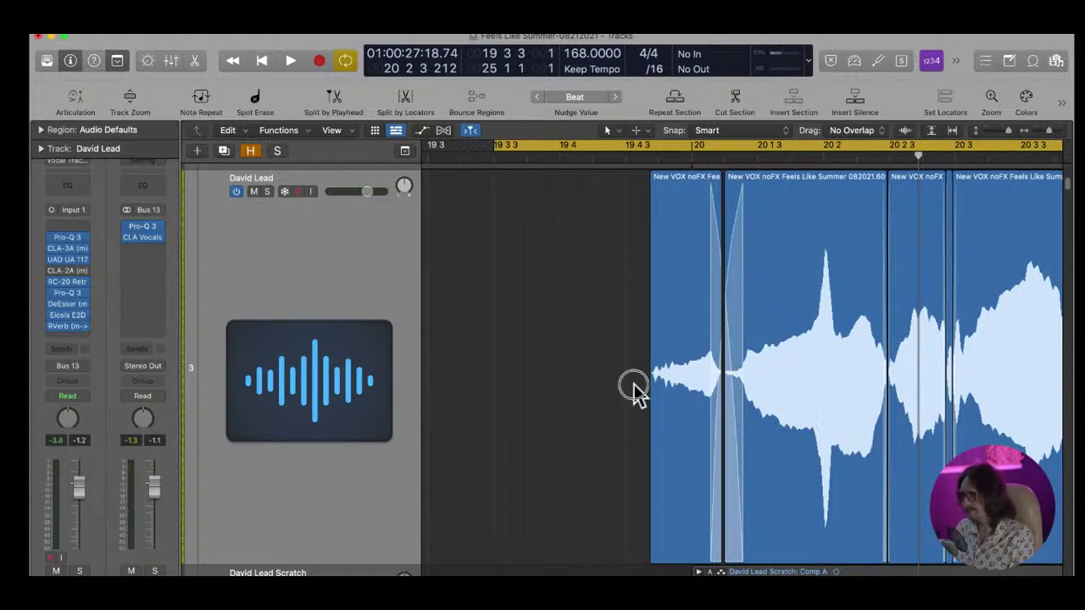
key("space")
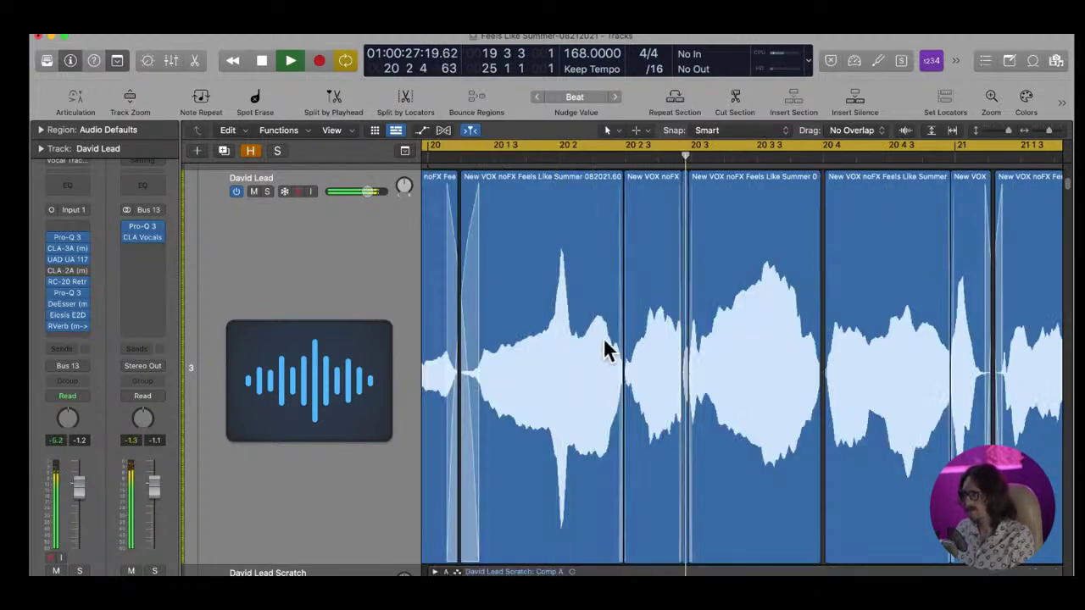
key("space")
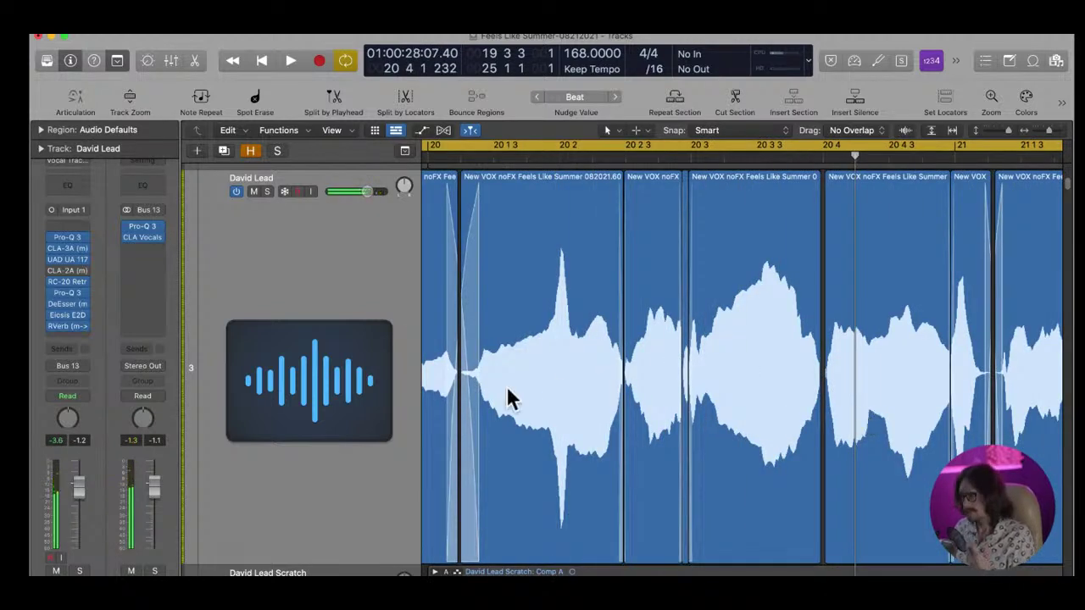
Move the short pickup region at bar 20 slightly earlier and adjust the fades around the gap before 20 1 2
scroll(583, 309, "left", 2)
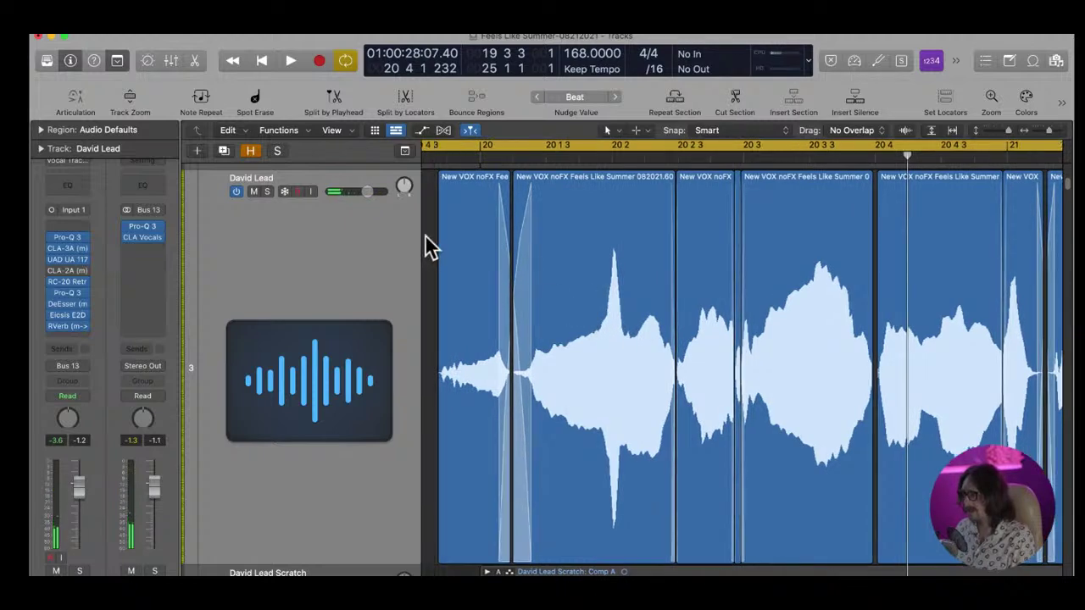
left_click_drag(454, 280, 581, 443)
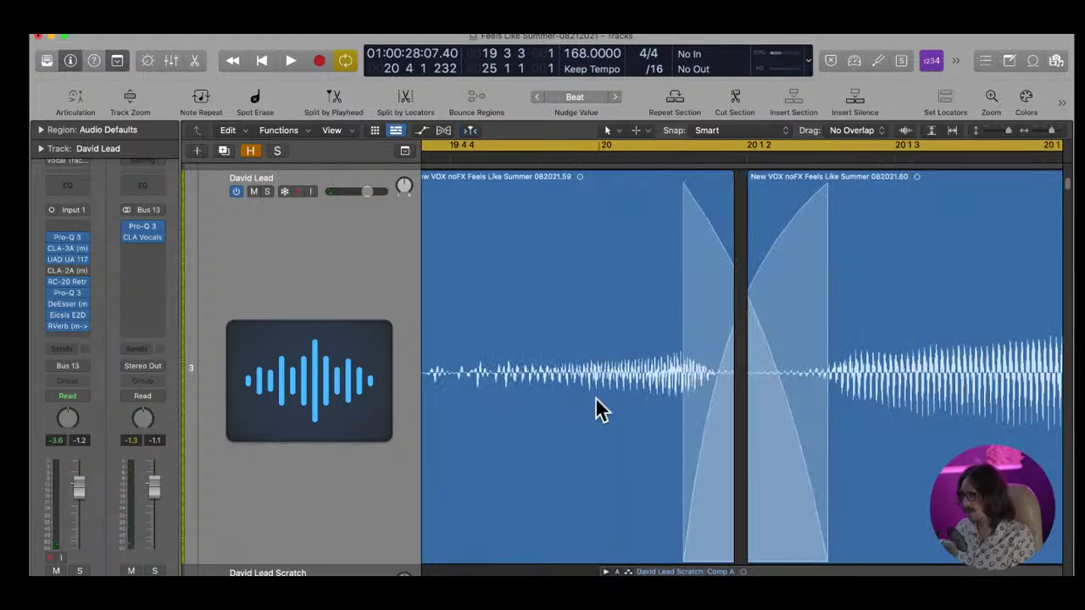
left_click(574, 405)
left_click_drag(575, 400, 528, 405)
left_click(622, 350, "ctrl+alt")
left_click_drag(497, 285, 585, 436)
left_click(649, 364)
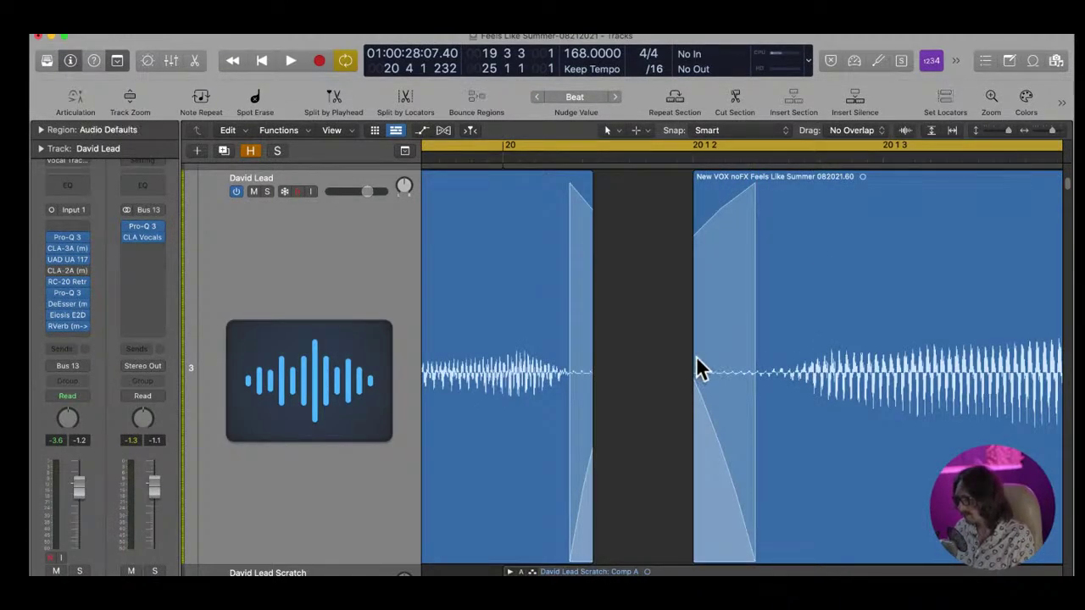
mouse_move(694, 368)
left_mouse_down()
mouse_move(615, 381)
mouse_move(691, 383)
left_mouse_up()
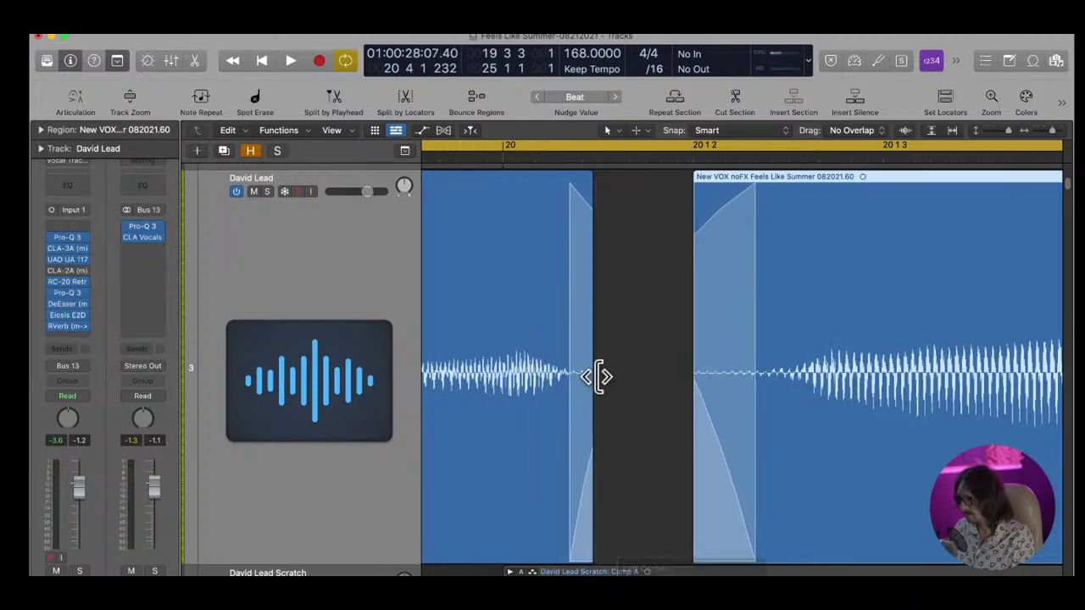
left_click(653, 347, "ctrl+alt")
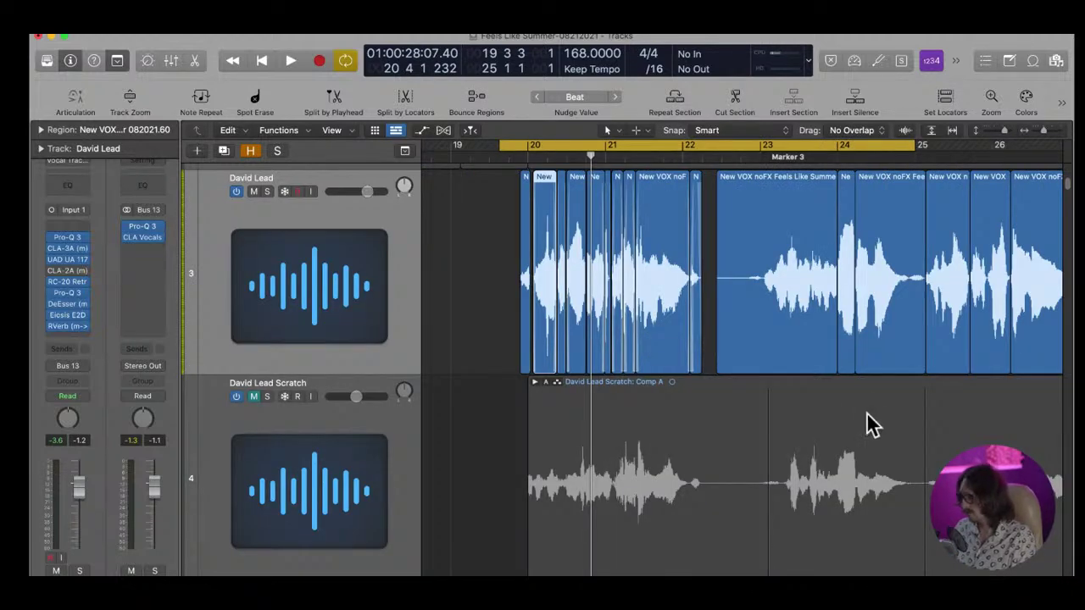
Play the rest of the first vocal phrase from 20 4 until just past 22 3
left_click(479, 296)
key("space")
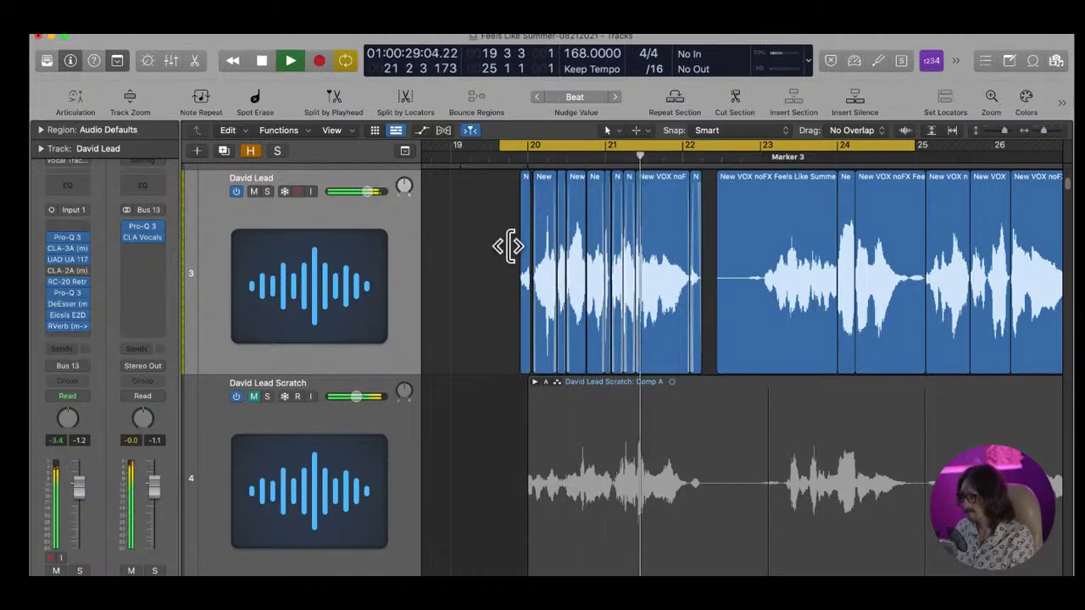
key("space")
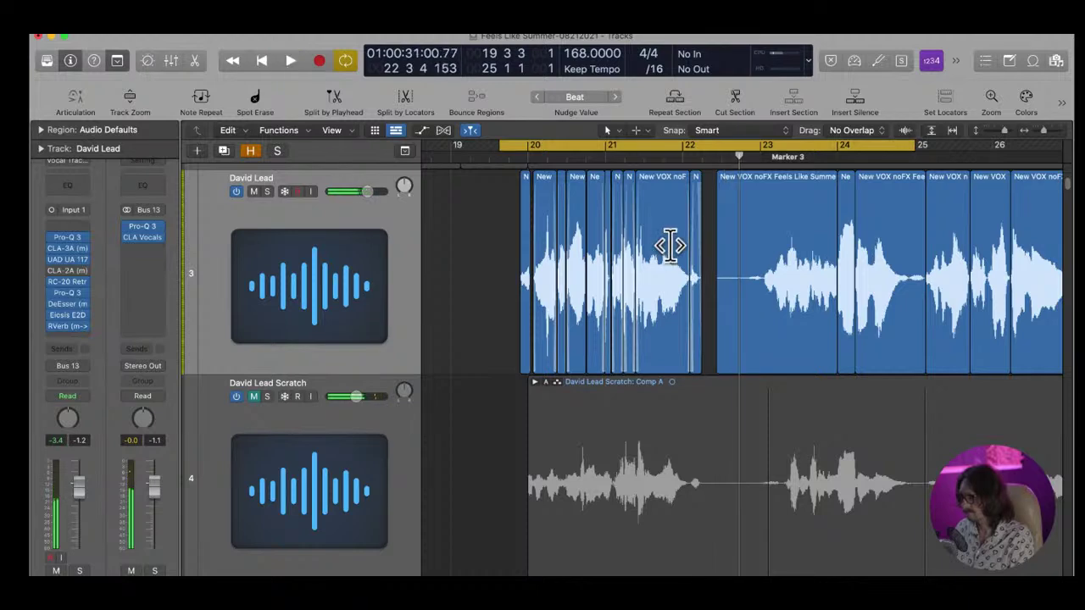
Show the region settings for the short end sound at 22 1 3 and lower its gain to -4.0 dB
left_click_drag(750, 349, 750, 348)
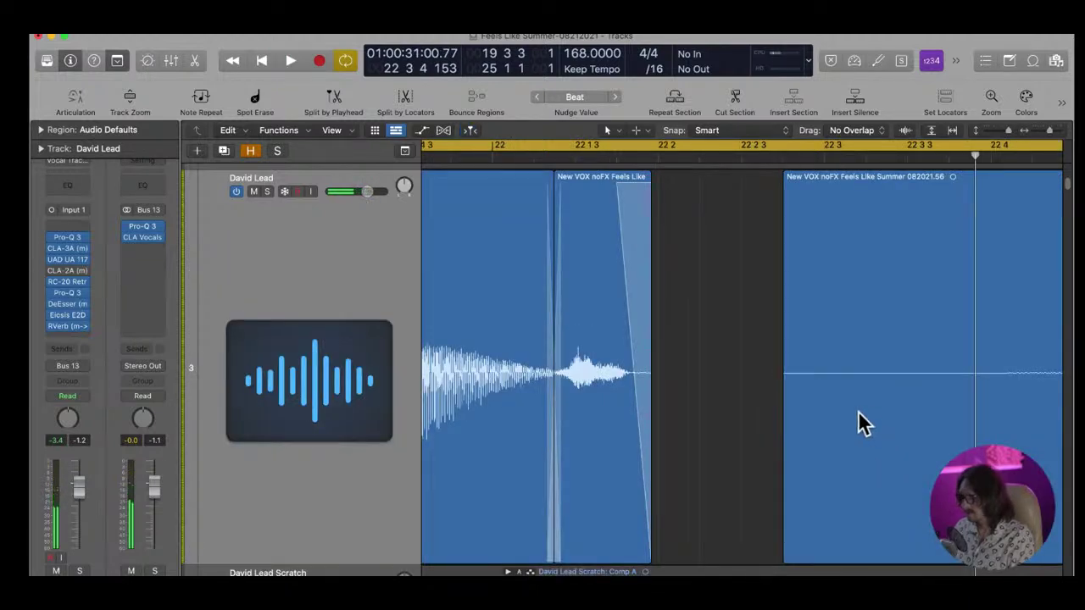
left_click(607, 386)
left_click(680, 339, "ctrl+alt")
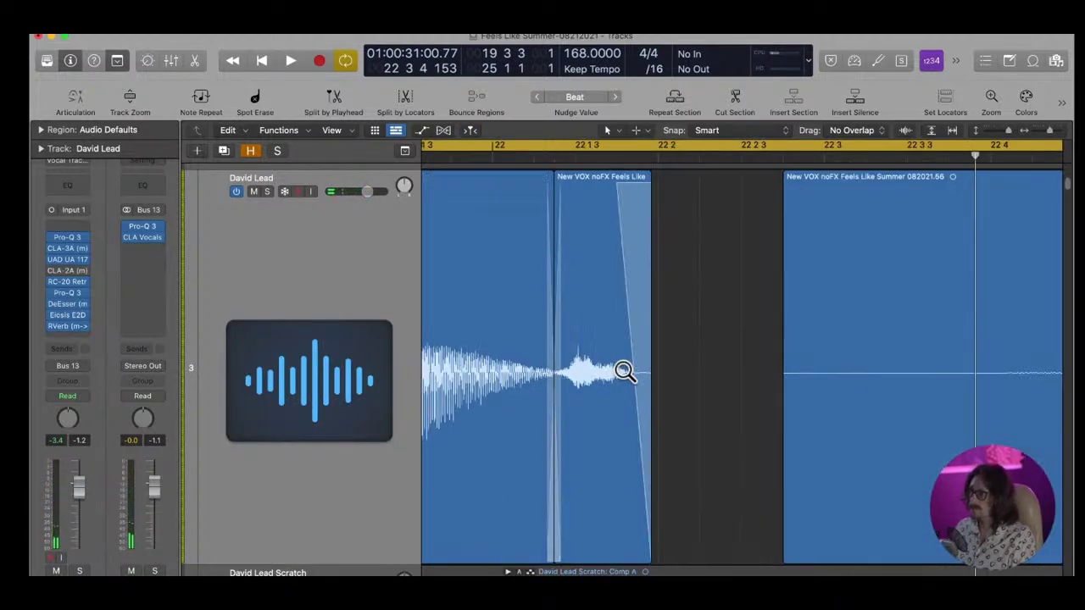
left_click(625, 373)
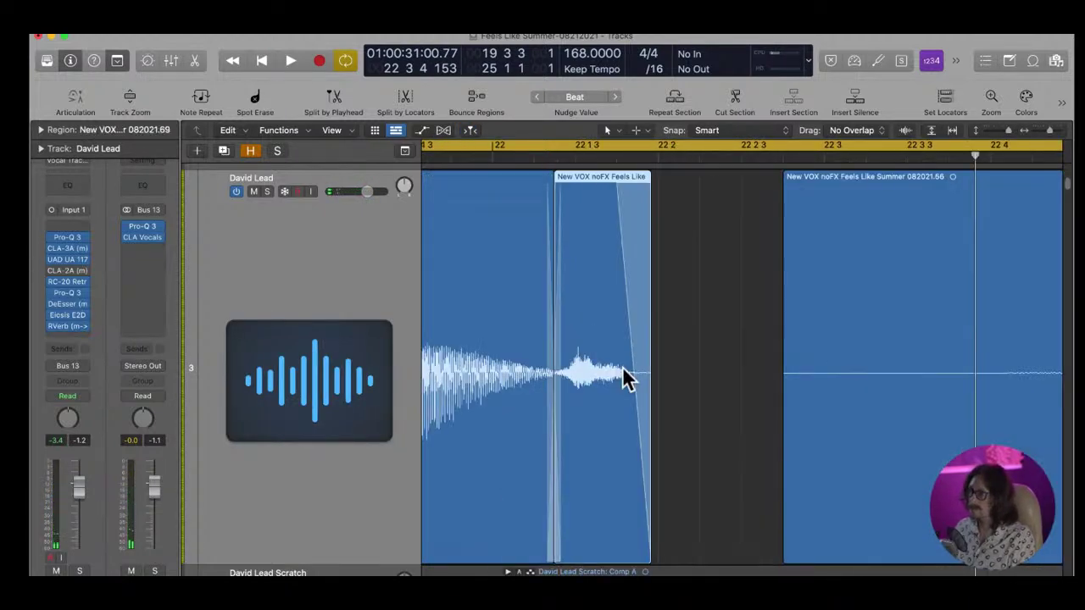
left_click(40, 130)
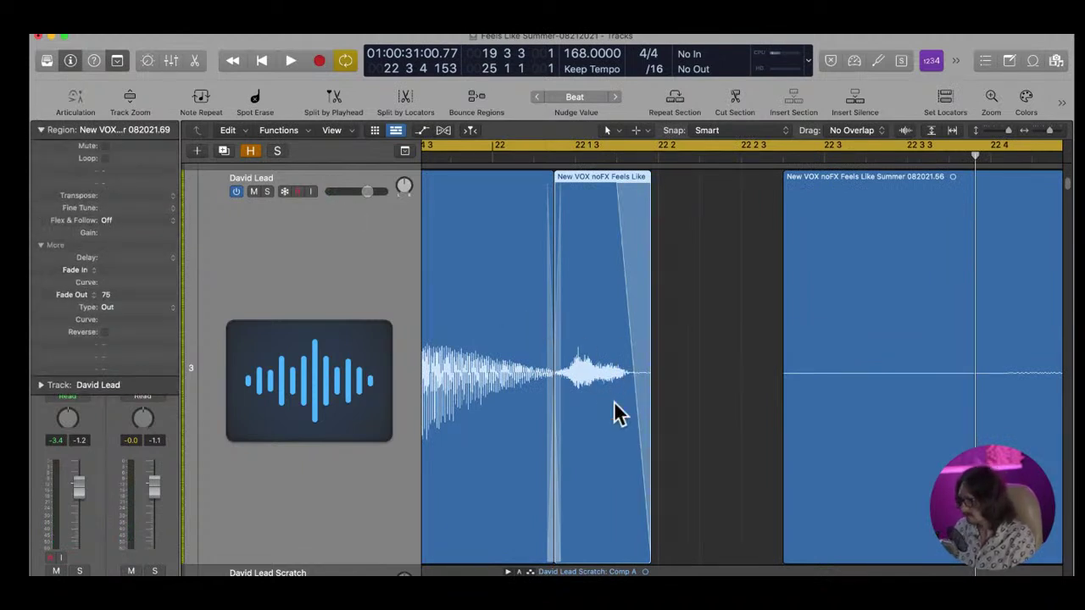
key("ctrl+shift+minus")
key("ctrl+shift+minus")
key("ctrl+shift+minus")
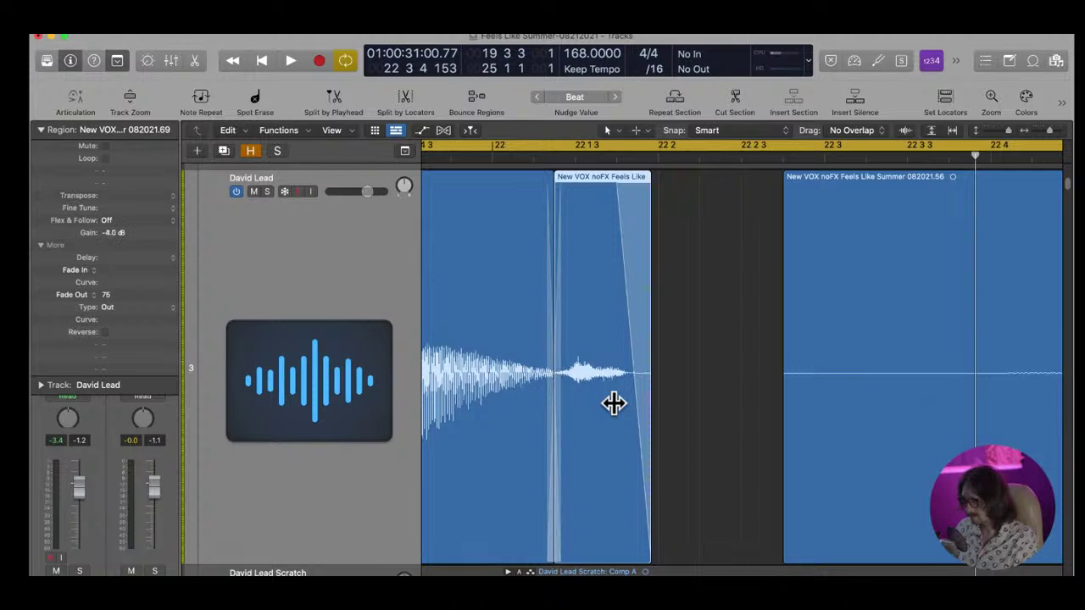
Turn off cycling and play the lead vocal from 22 4 until just past bar 30
left_click(734, 328)
left_click(702, 315, "ctrl+alt")
key("space")
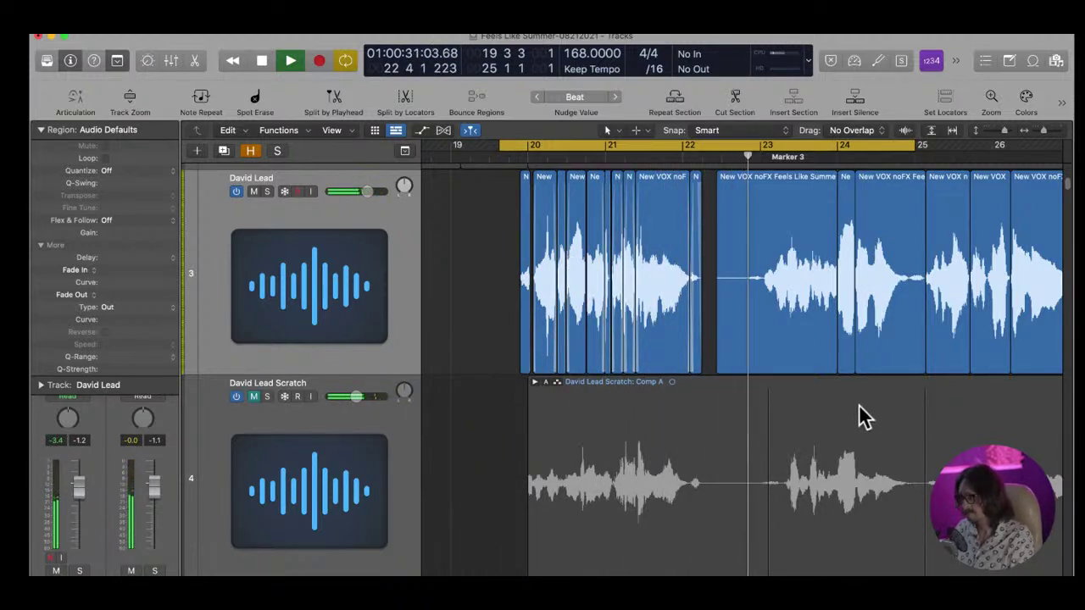
left_click(740, 146)
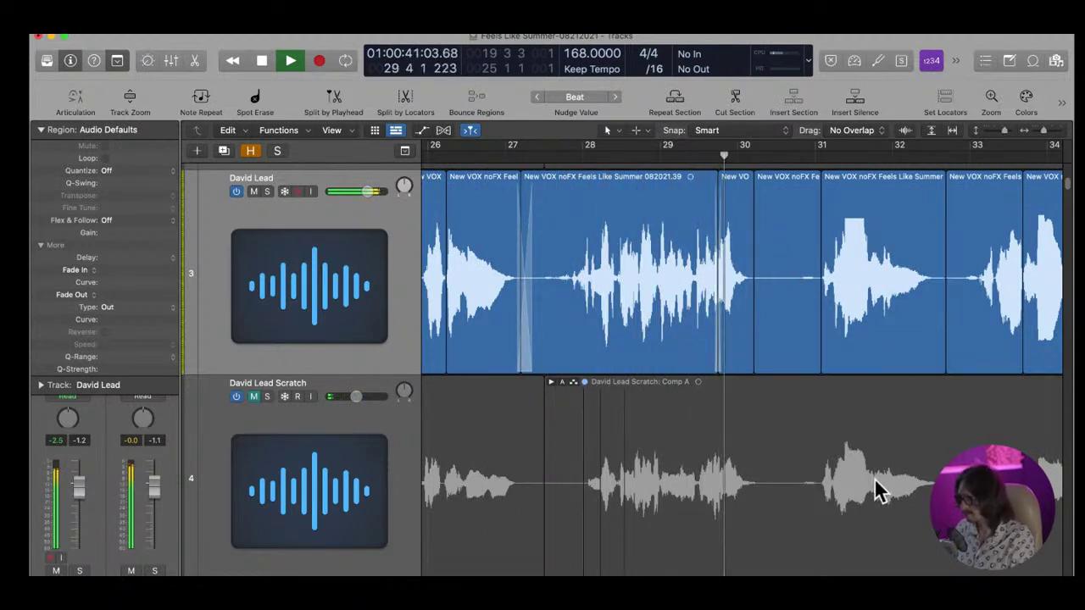
key("space")
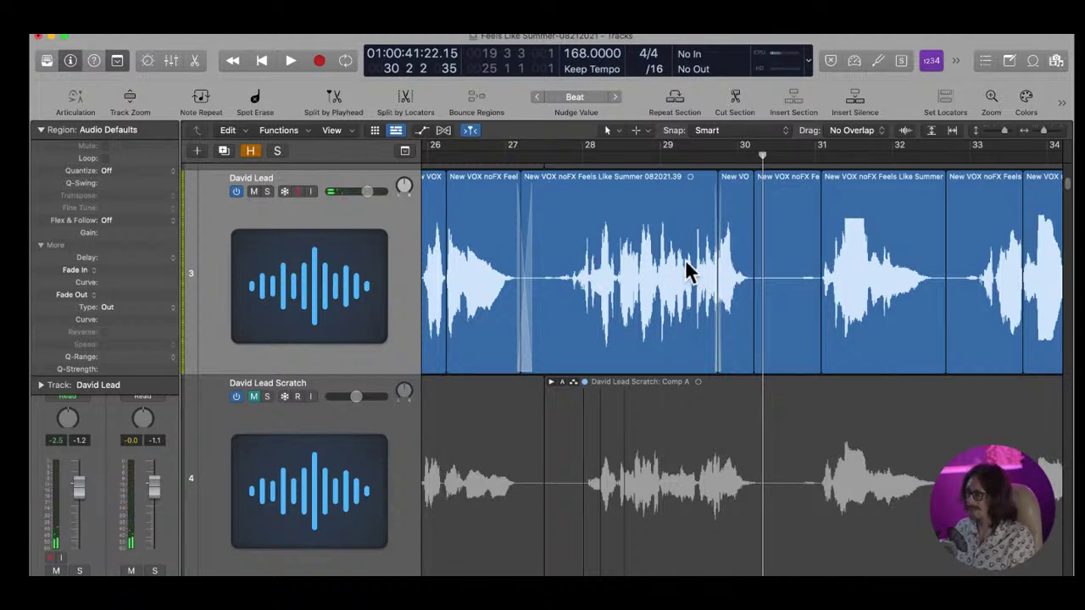
Place the playhead at 28 3 within the lead vocal phrase leading into bar 30
left_click_drag(629, 235, 734, 327)
left_click_drag(716, 155, 560, 178)
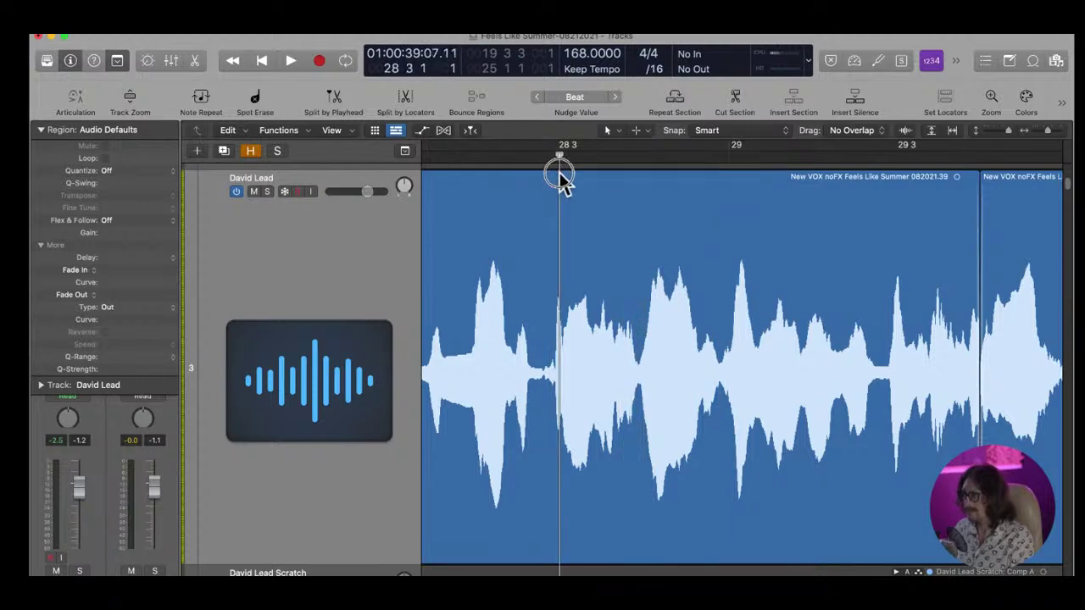
left_click(646, 318, "ctrl+alt")
left_click(640, 306, "ctrl+alt")
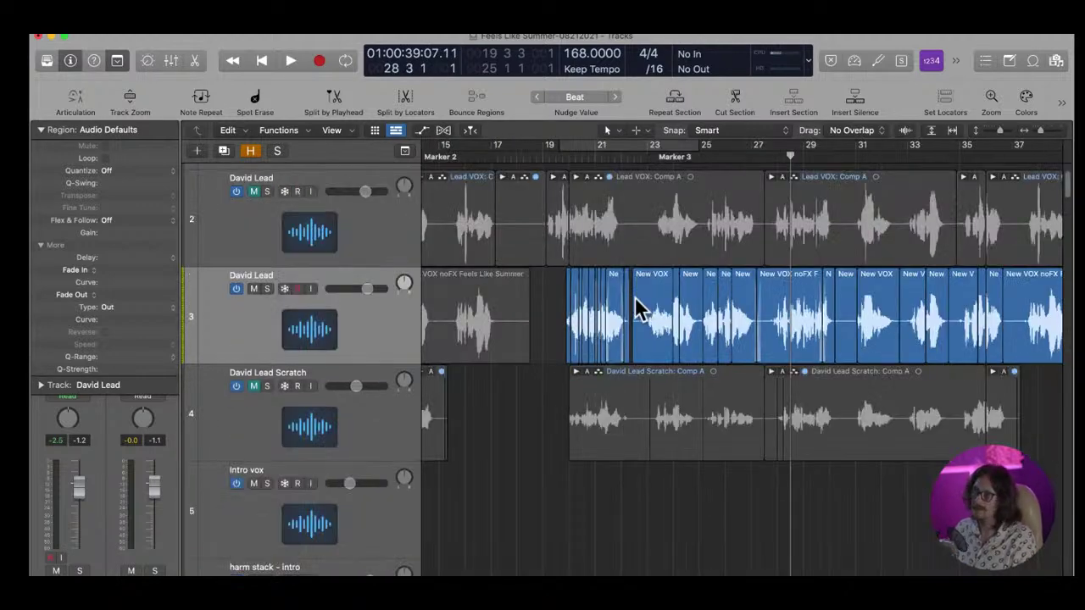
Select all edited lead vocal regions of the first phrase, before bar 23, and set the cycle range to match them
left_click_drag(692, 363, 584, 262)
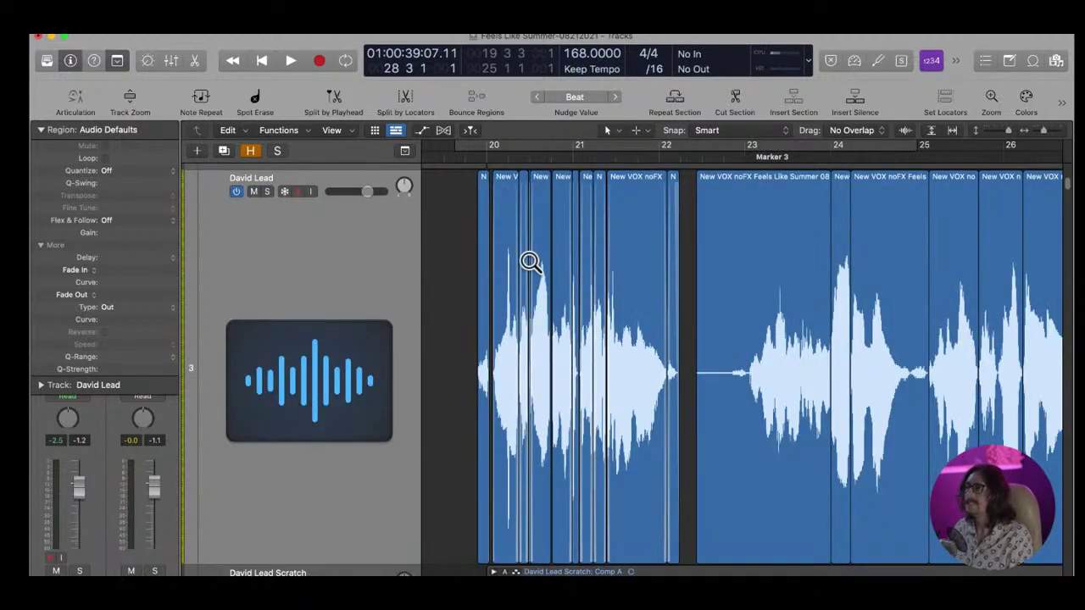
left_click_drag(460, 249, 687, 391)
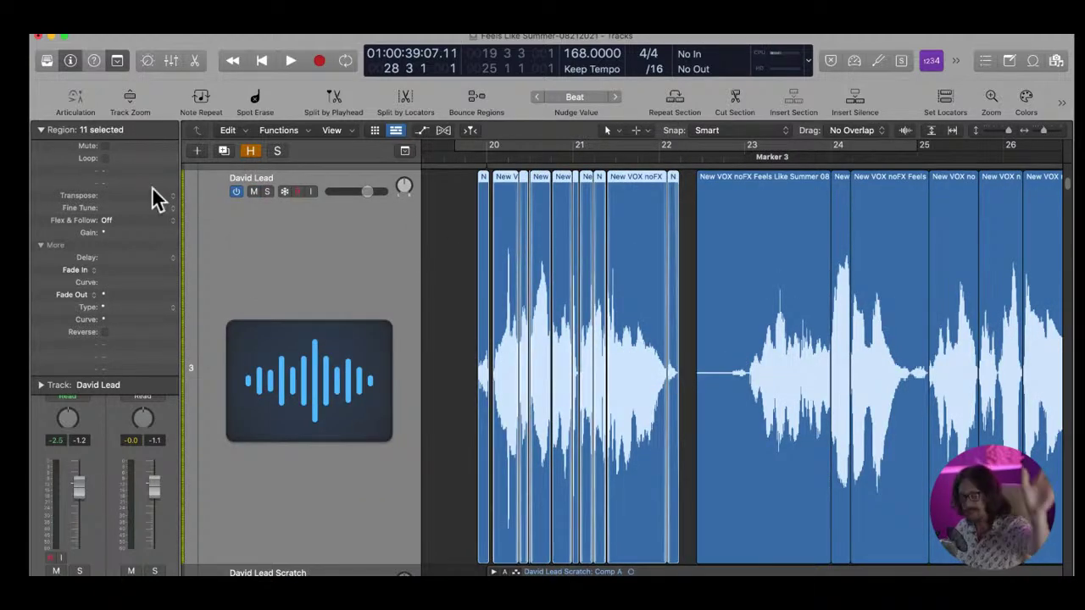
left_click(40, 133)
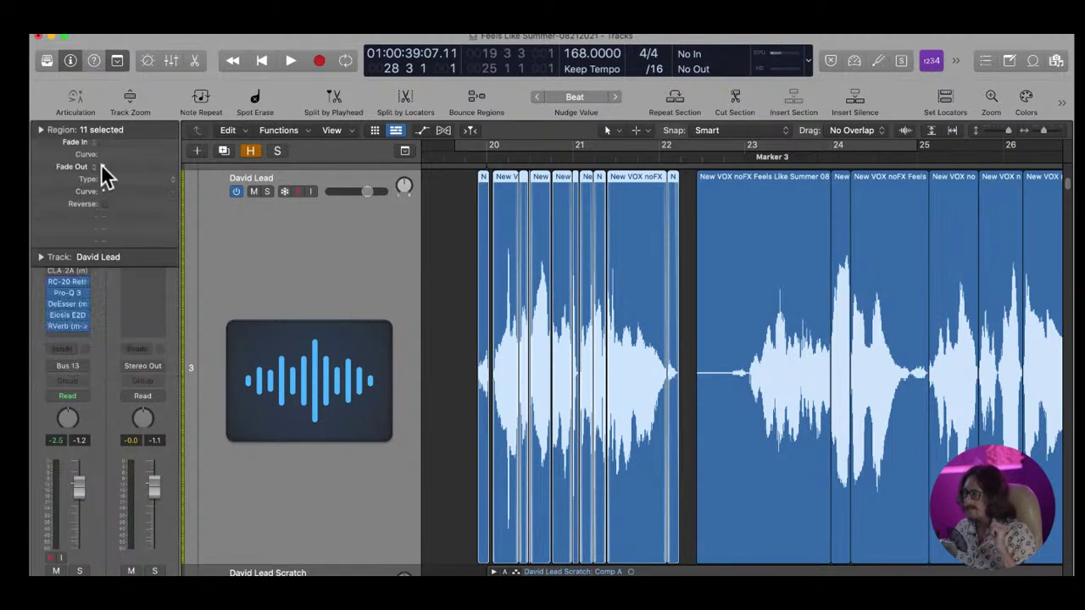
key("super+a")
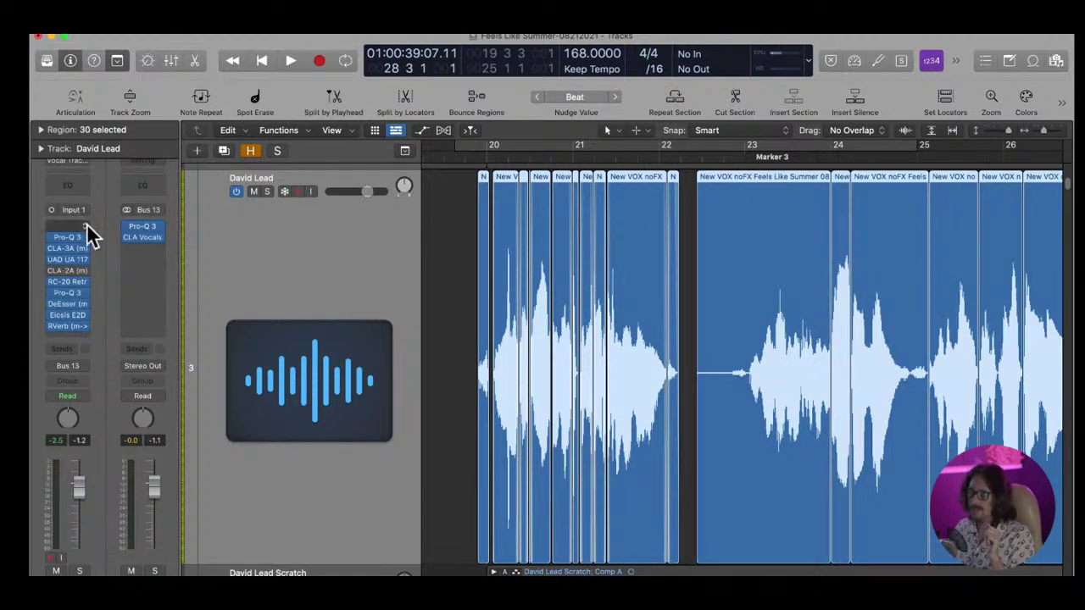
left_click(439, 270)
left_click_drag(439, 270, 680, 296)
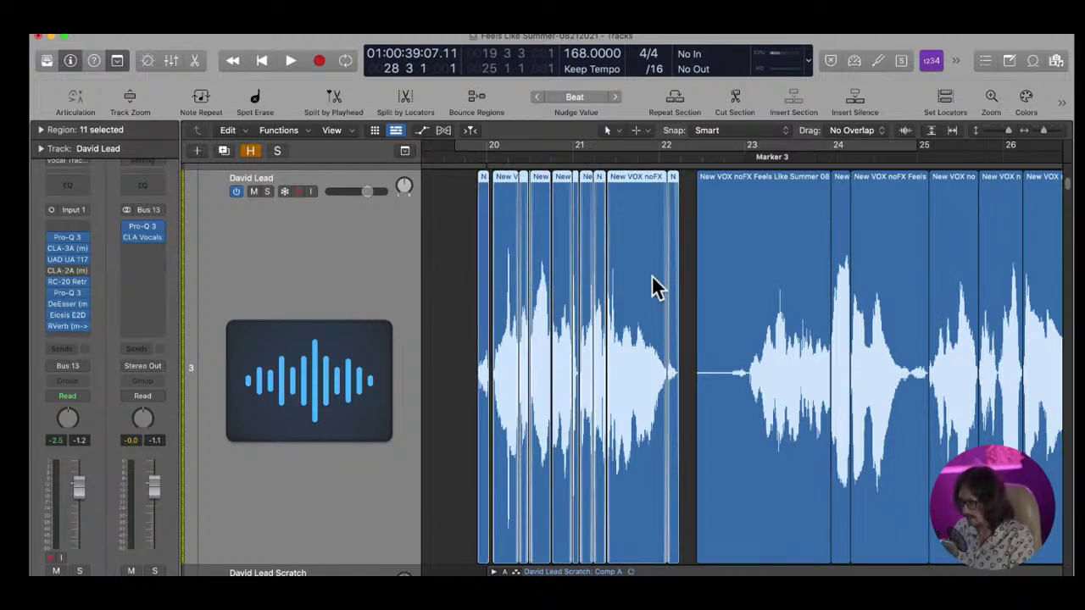
key("u")
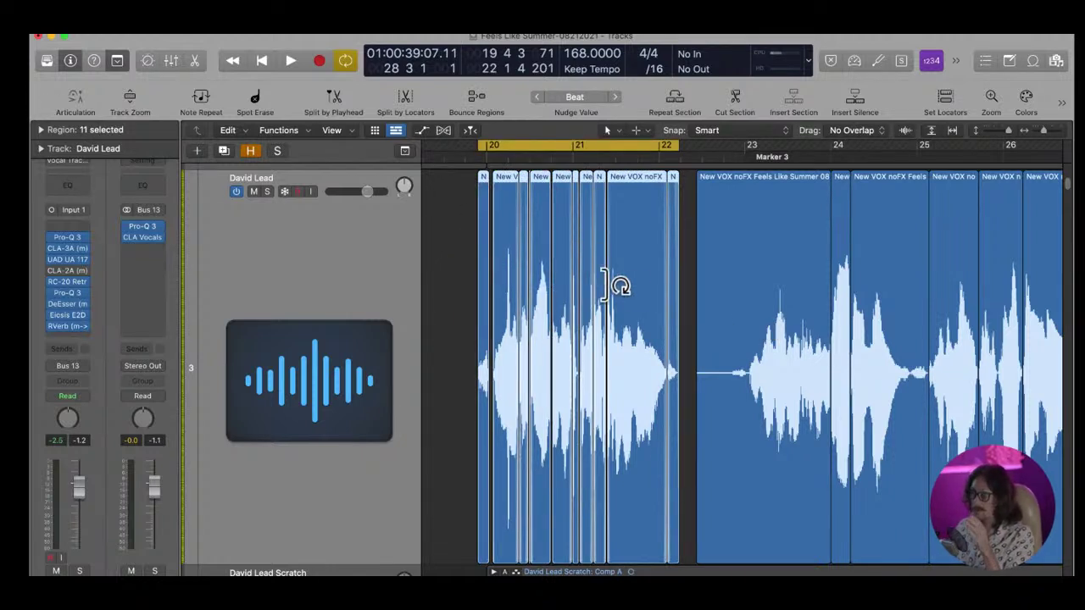
Close the gap between the two lead vocal regions at 20 4 by extending their facing edges until they meet
left_click_drag(484, 225, 579, 366)
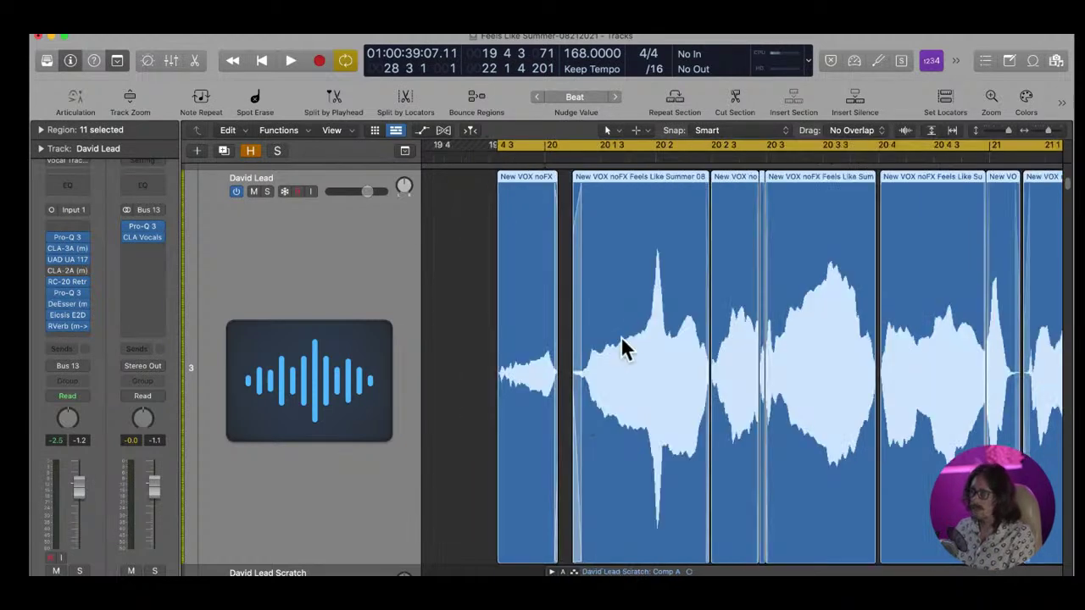
left_click(618, 341, "ctrl+alt")
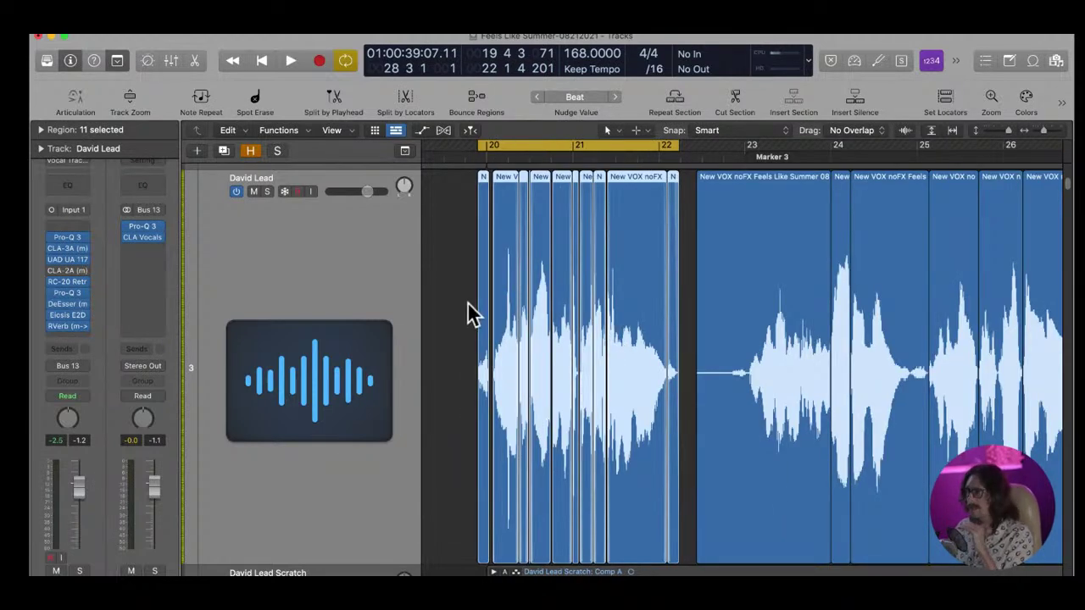
left_click_drag(518, 237, 629, 360)
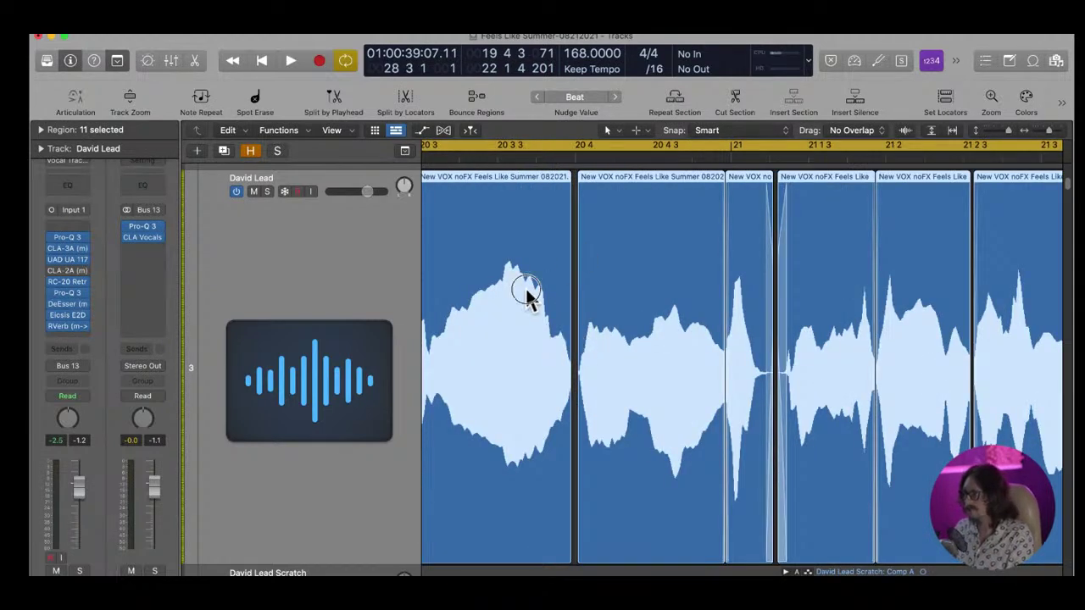
left_click_drag(520, 287, 691, 475)
left_click_drag(555, 298, 670, 462)
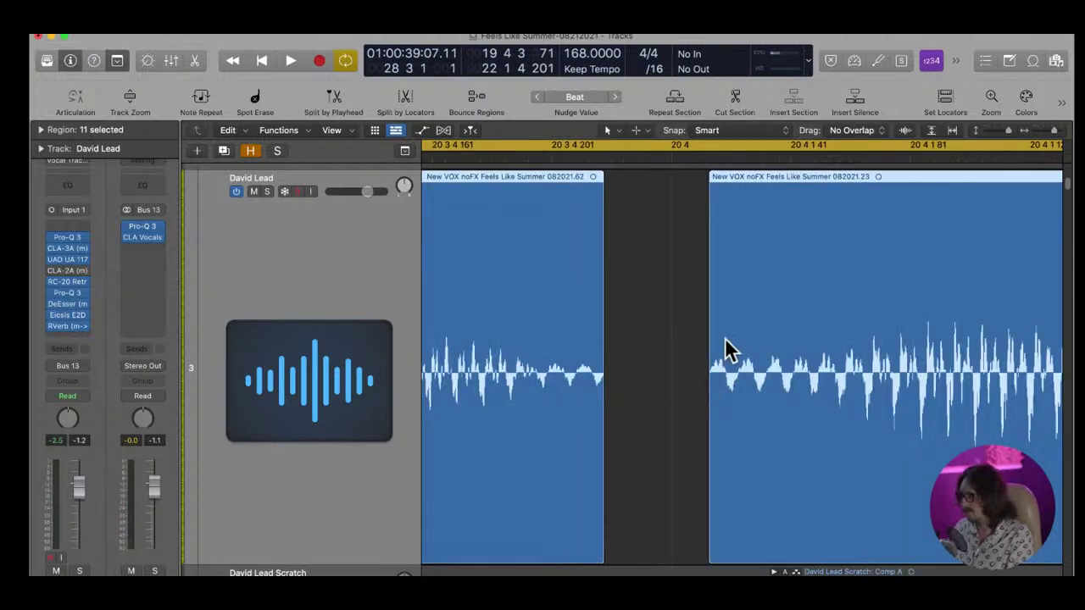
left_click(659, 349)
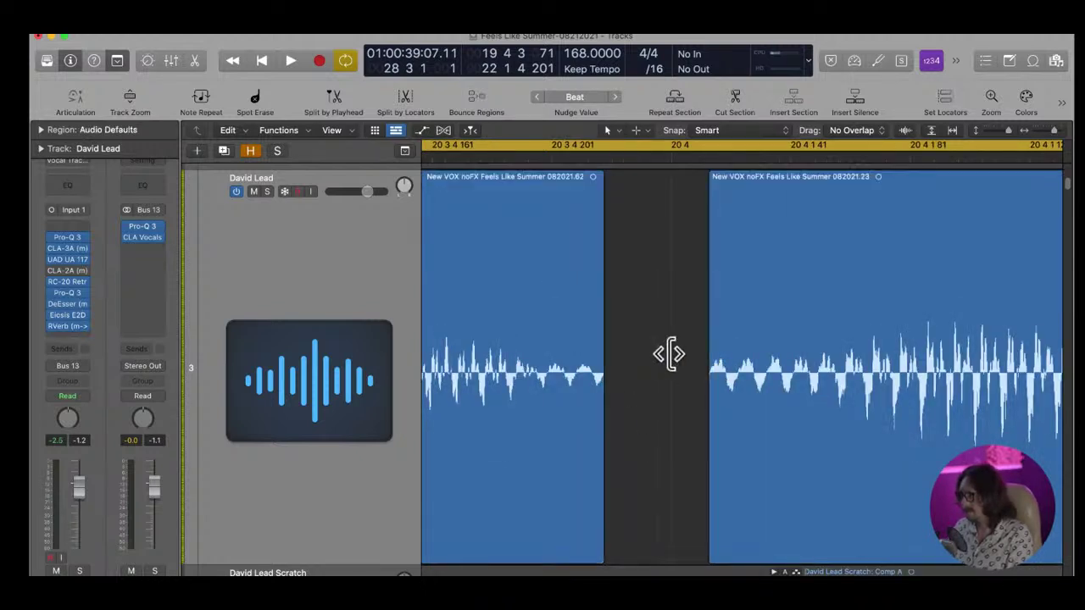
left_click_drag(715, 379, 684, 401)
left_click_drag(606, 404, 680, 405)
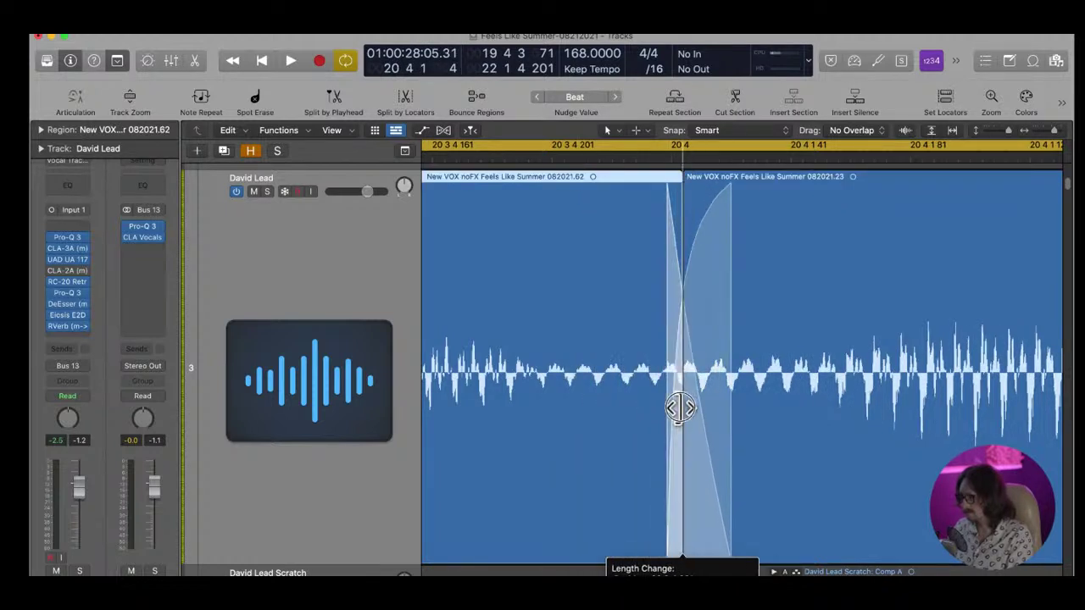
Remove the crossfade at the 20 4 join and draw a new one across the region boundary
right_click(702, 358)
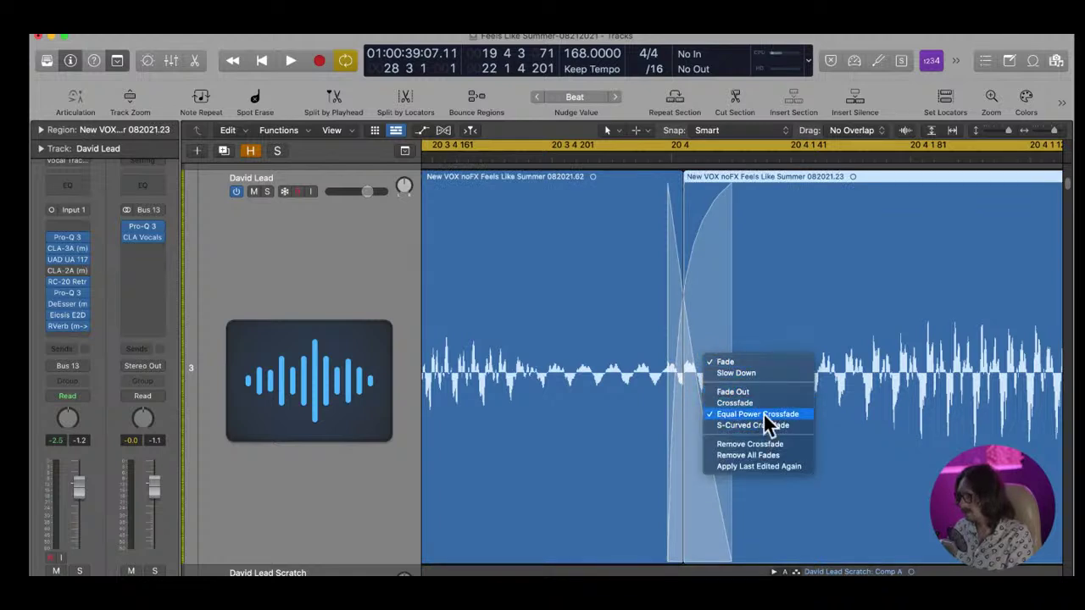
left_click(778, 444)
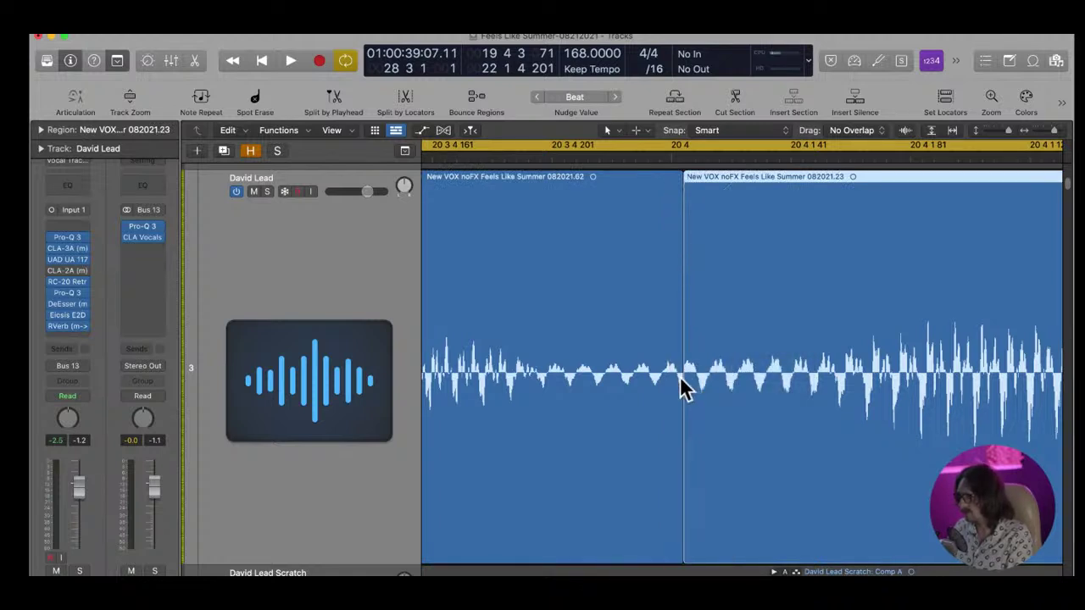
left_click_drag(647, 373, 720, 387)
Join all edited lead vocal regions of the first phrase, before bar 23, into one new audio file
key("z")
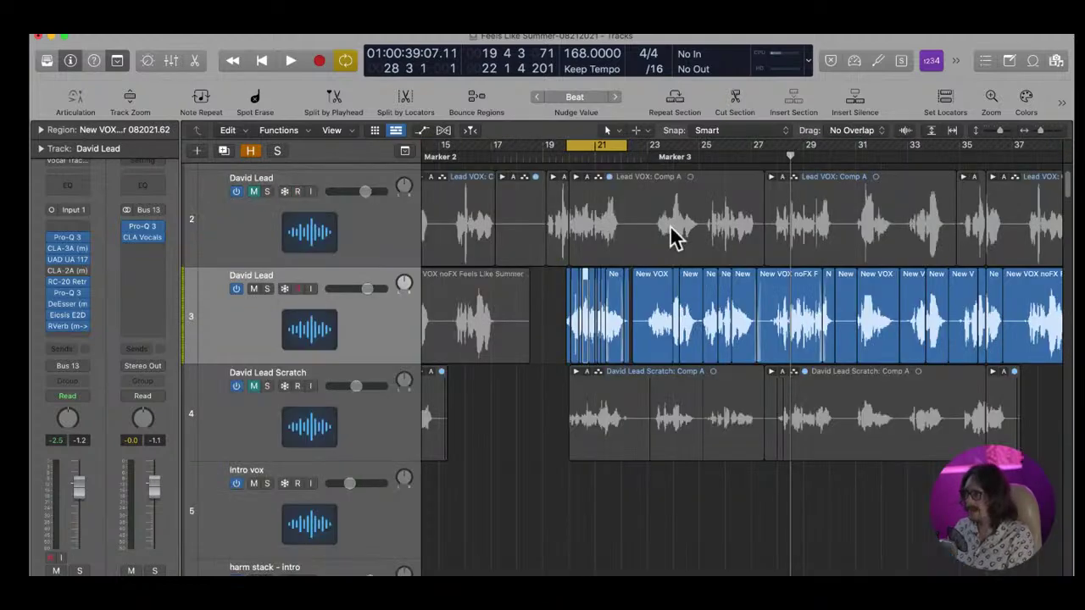
left_click_drag(528, 284, 754, 406)
key("z")
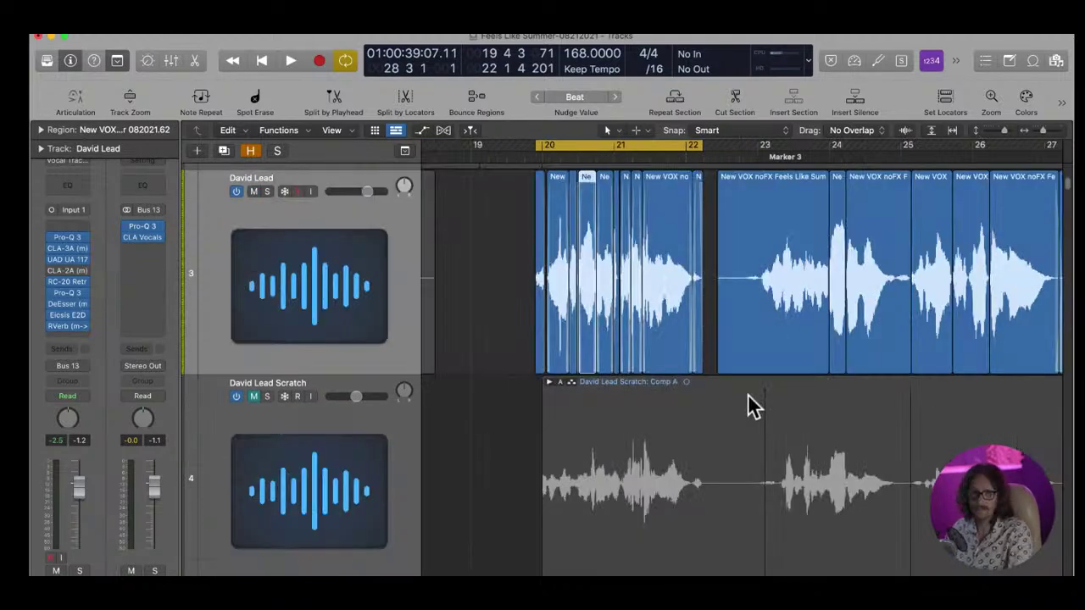
left_click_drag(512, 258, 712, 308)
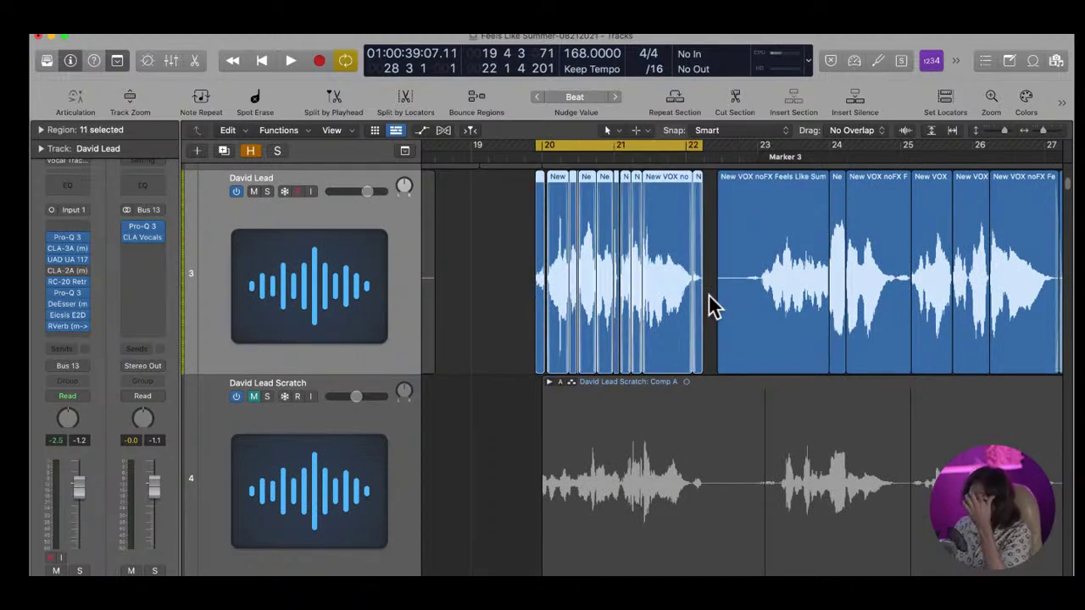
key("super+j")
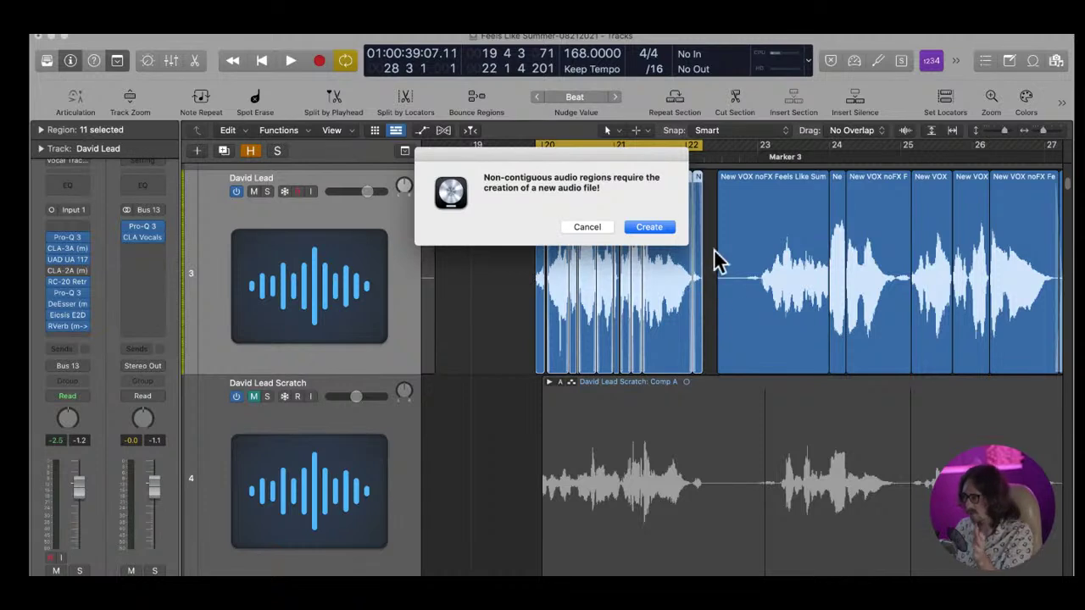
left_click(649, 226)
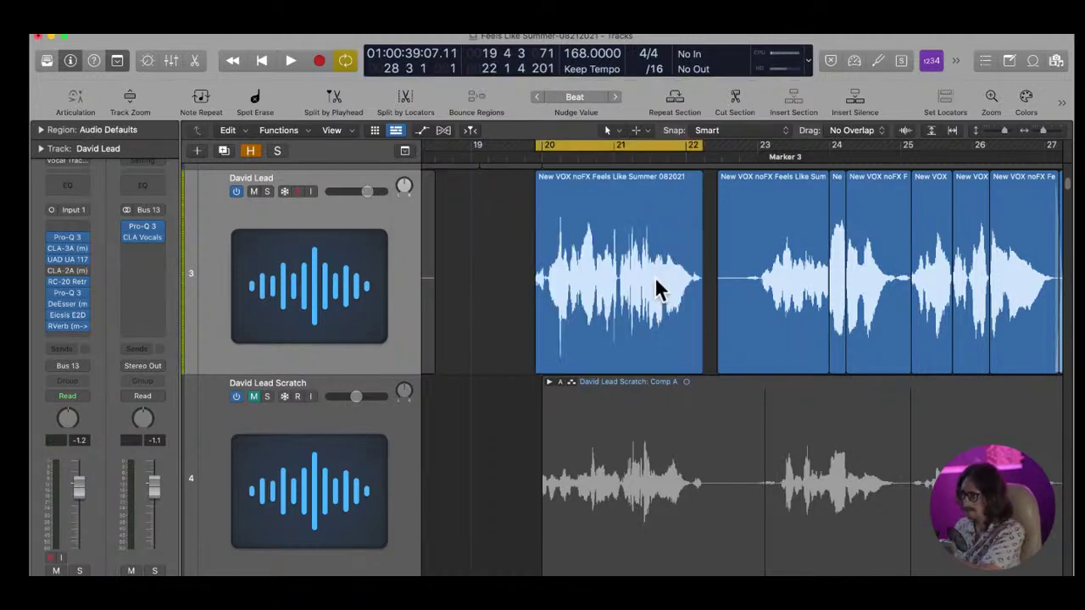
Check the joined phrase's waveform, insert Melodyne (ARA) in mono on the lead vocal track, and dismiss its welcome window
left_click_drag(500, 203, 674, 340)
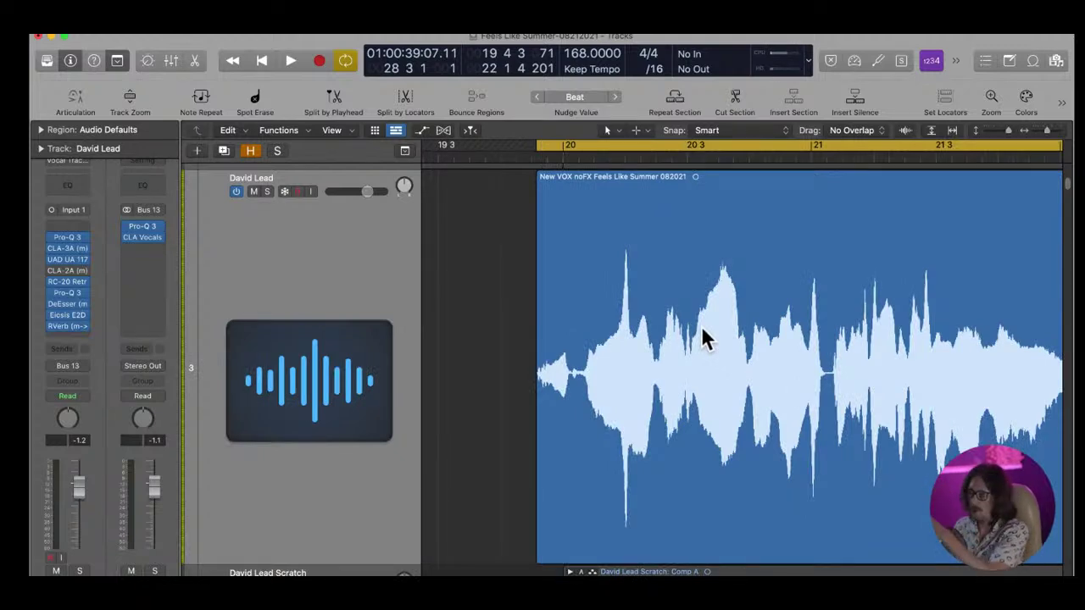
left_click(705, 289, "ctrl+alt")
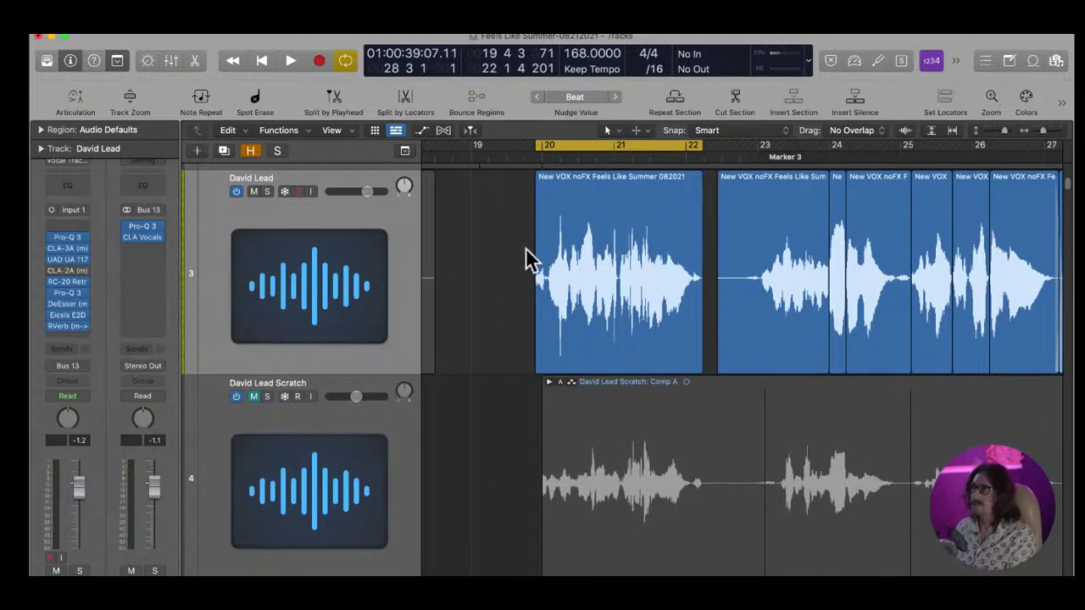
left_click_drag(559, 246, 604, 322)
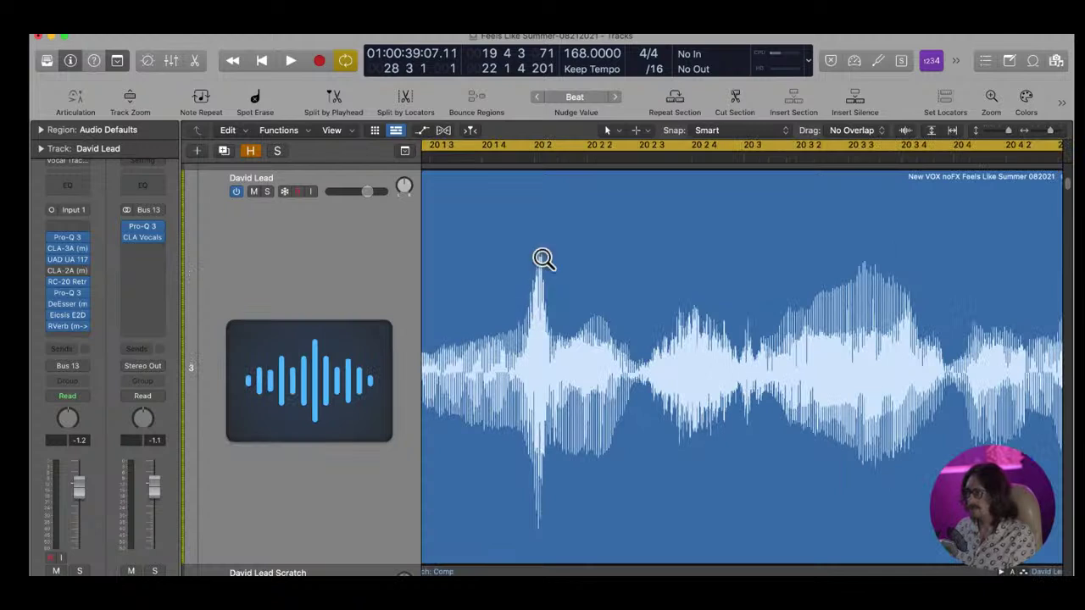
left_click(602, 337, "ctrl+alt")
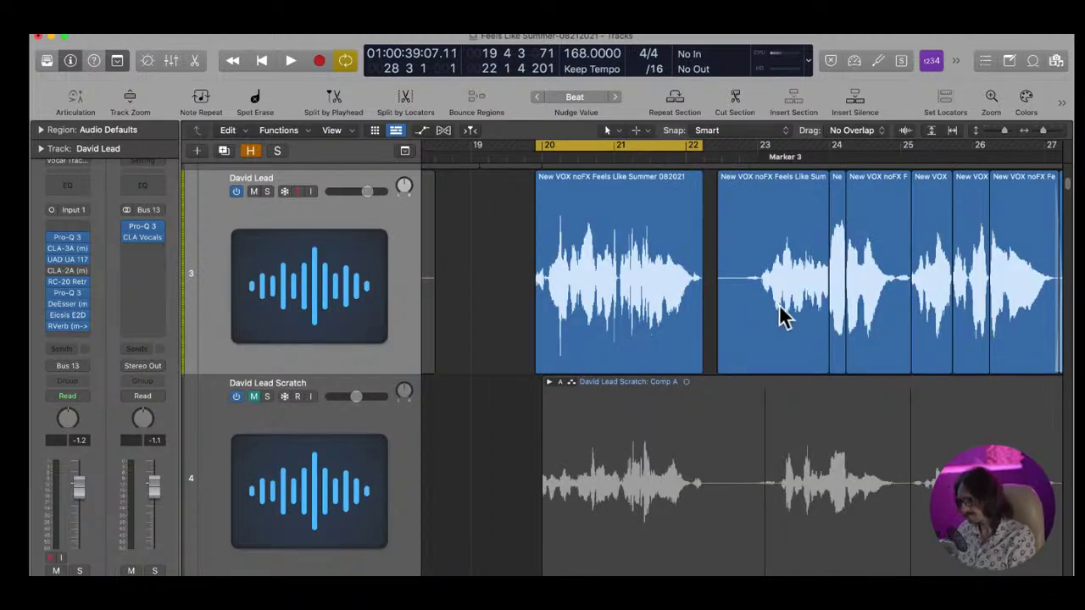
left_click(589, 288)
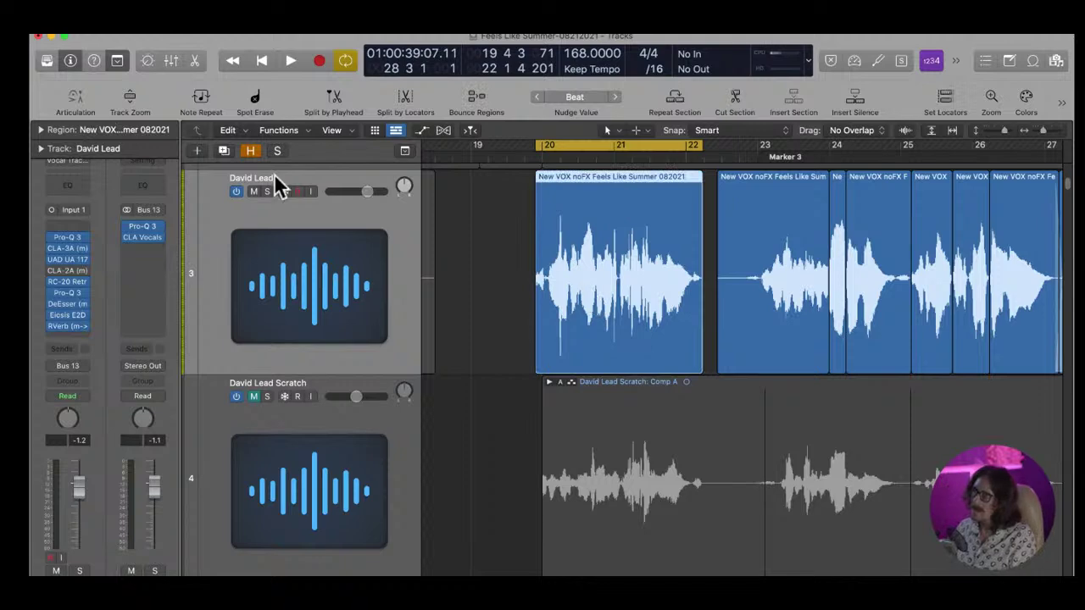
left_click(83, 225)
mouse_move(115, 490)
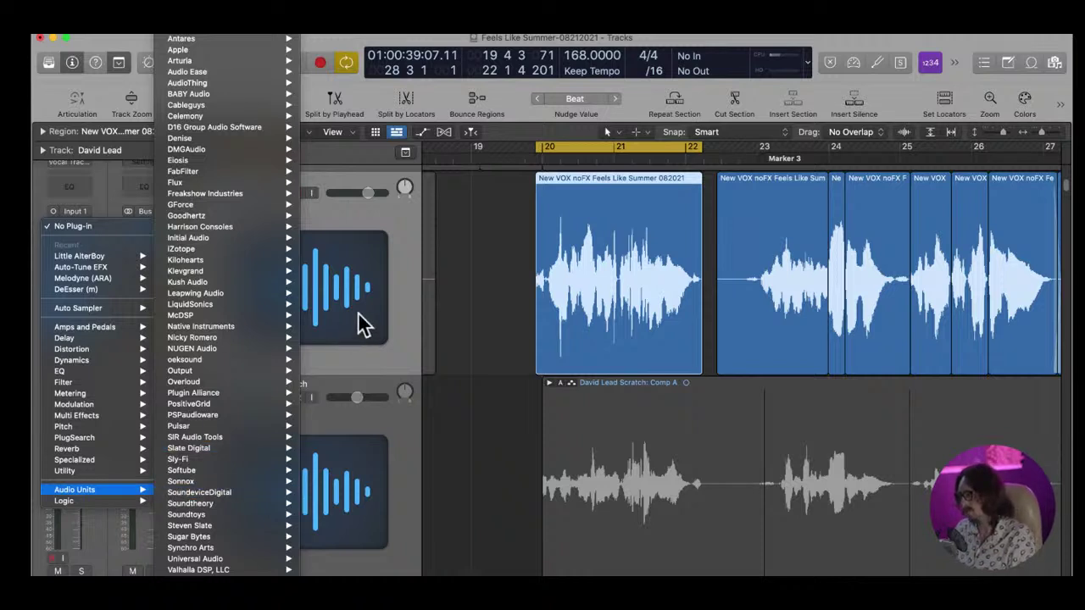
mouse_move(119, 276)
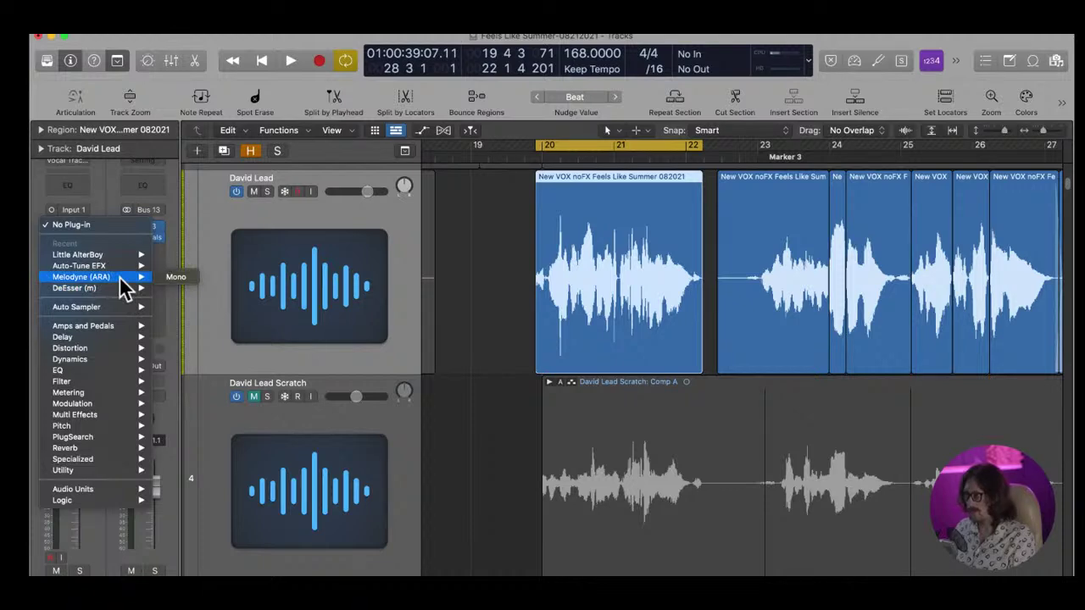
left_click(175, 277)
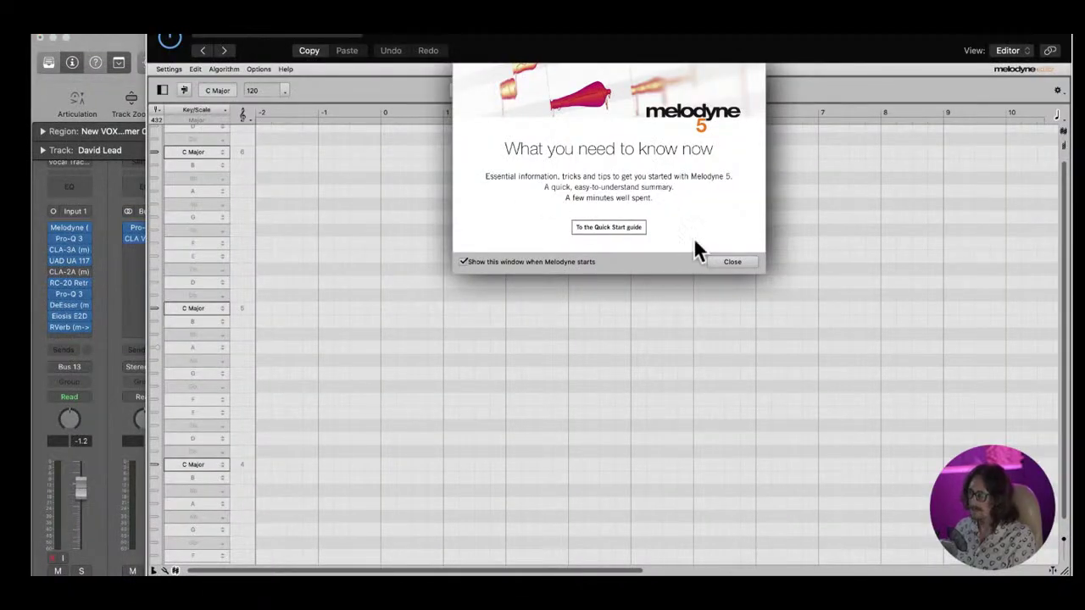
left_click(732, 261)
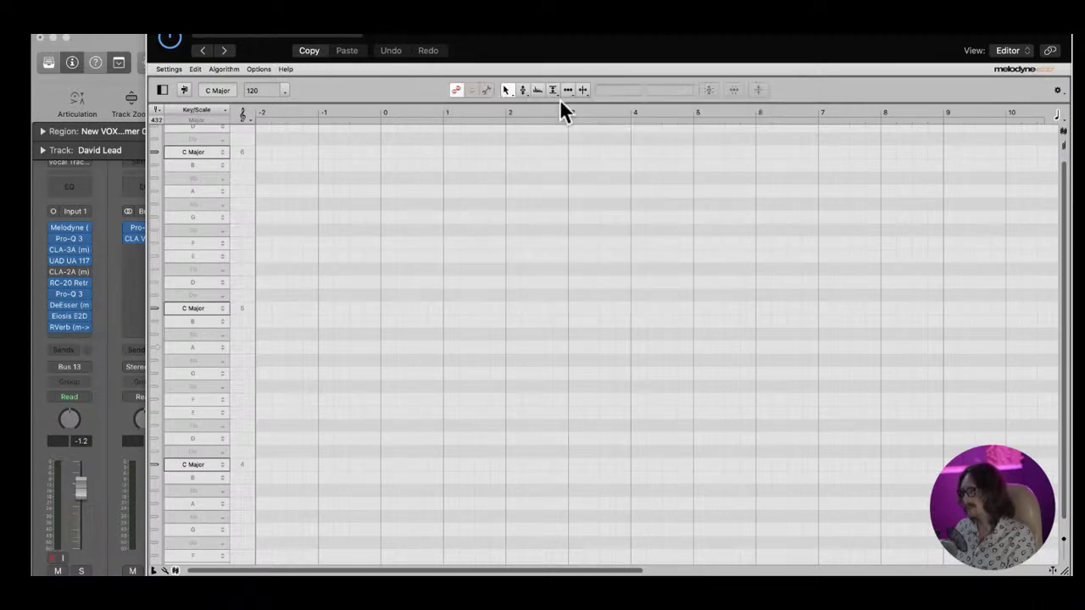
Examine the pitch and spacing of the lead vocal notes between bars 20 and 23 in the Melodyne editor
left_click_drag(524, 41, 424, 75)
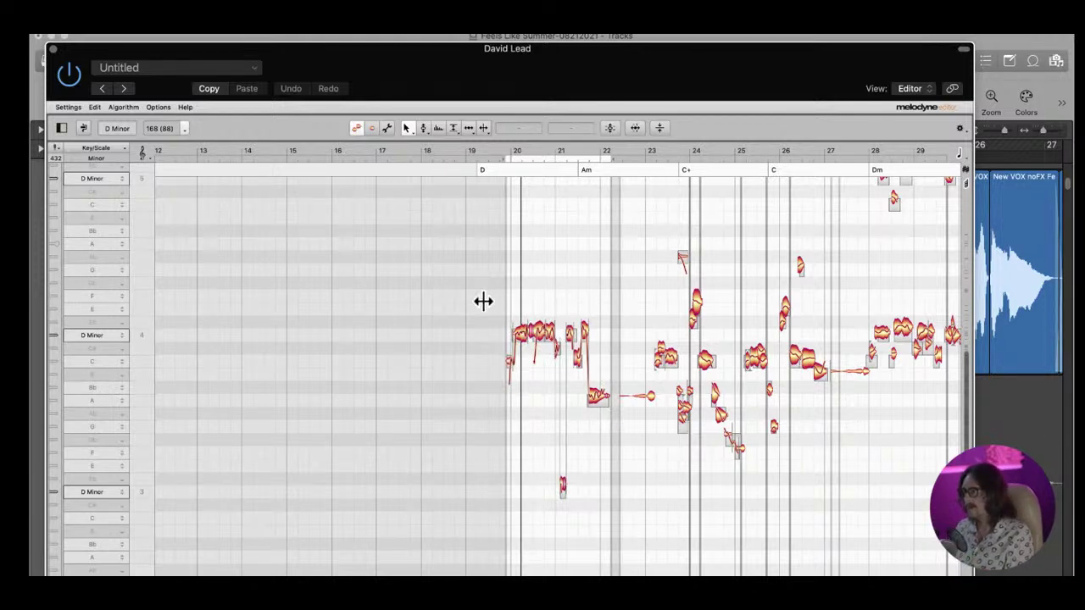
left_click(550, 340)
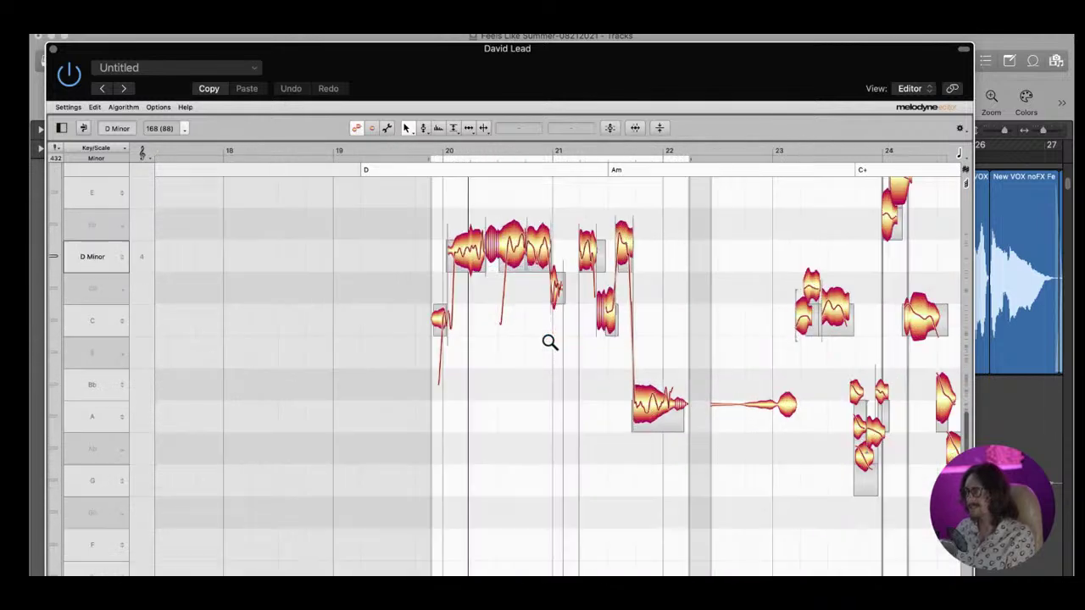
left_click(549, 341)
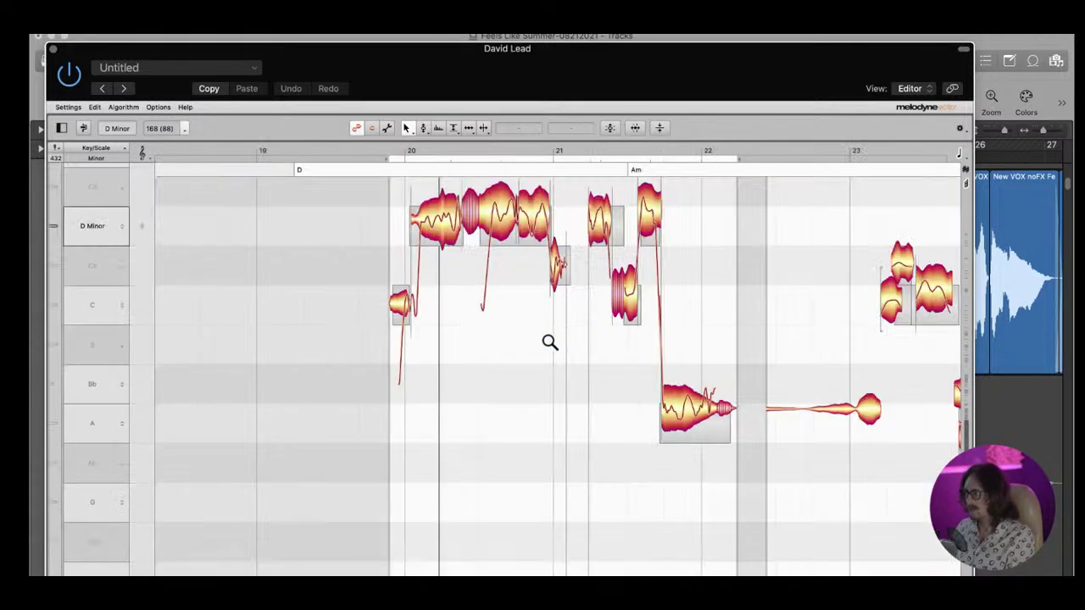
scroll(598, 314, "up", 3)
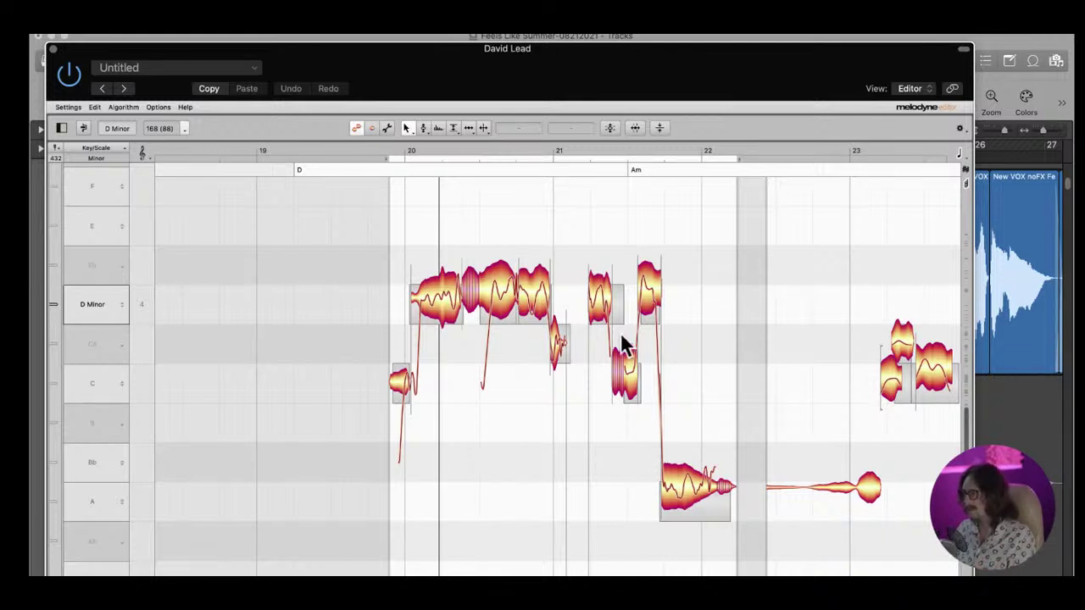
scroll(564, 373, "down", 5)
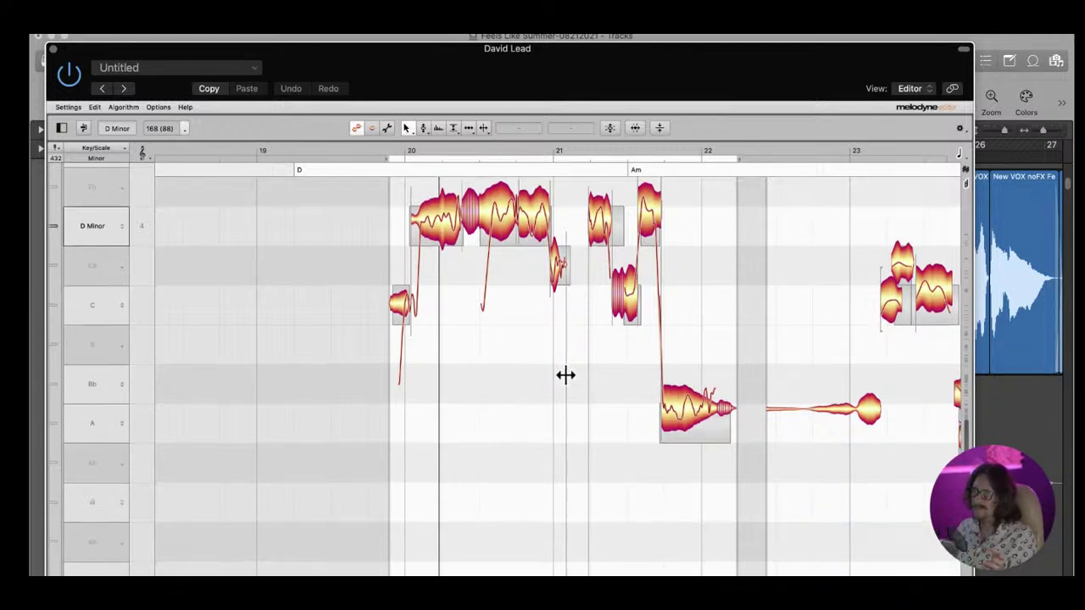
scroll(565, 374, "down", 1)
scroll(565, 374, "up", 10)
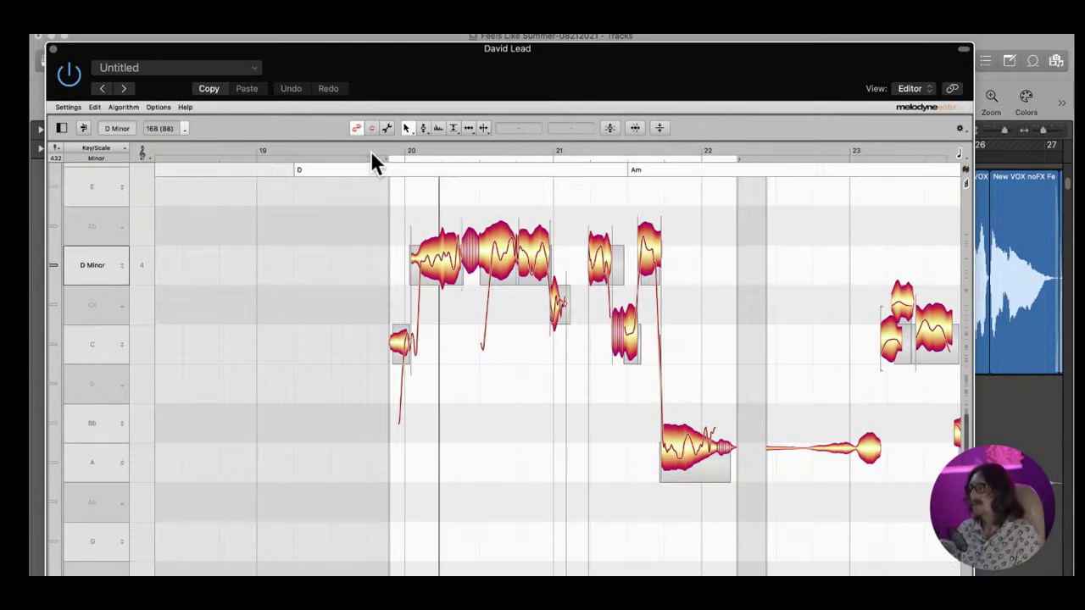
Bypass several insert effects on the lead vocal channel, including the reverb, keeping Melodyne active
left_click_drag(314, 68, 519, 300)
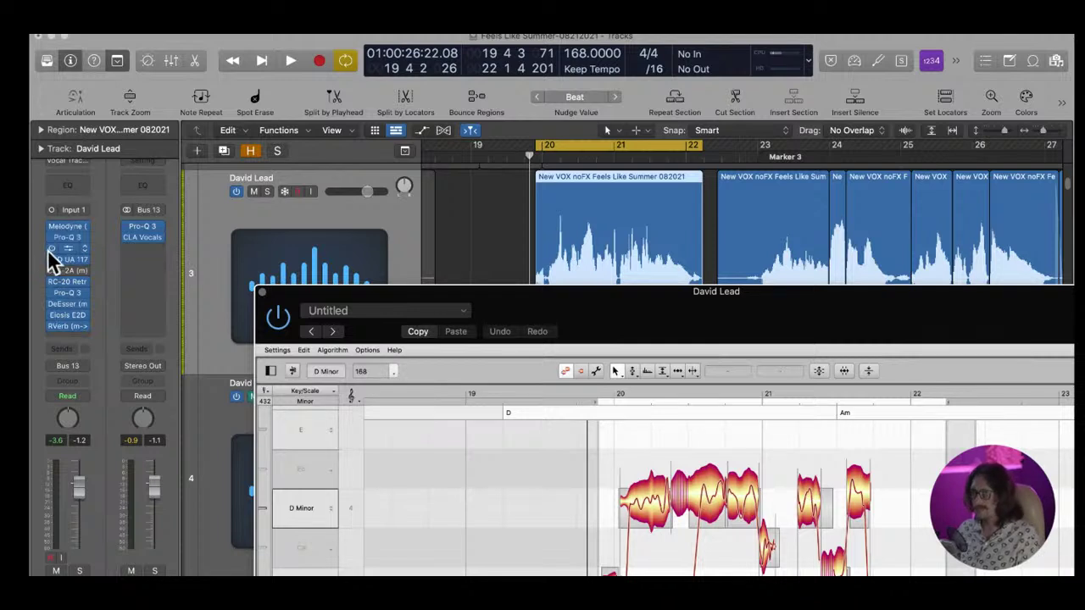
left_click(51, 315)
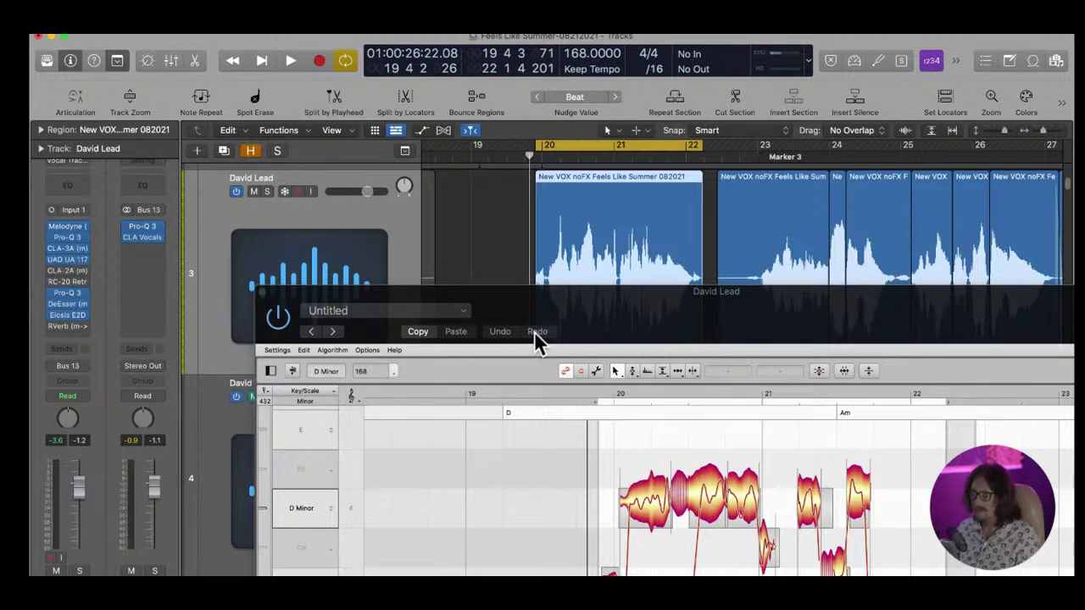
left_click_drag(593, 320, 298, 112)
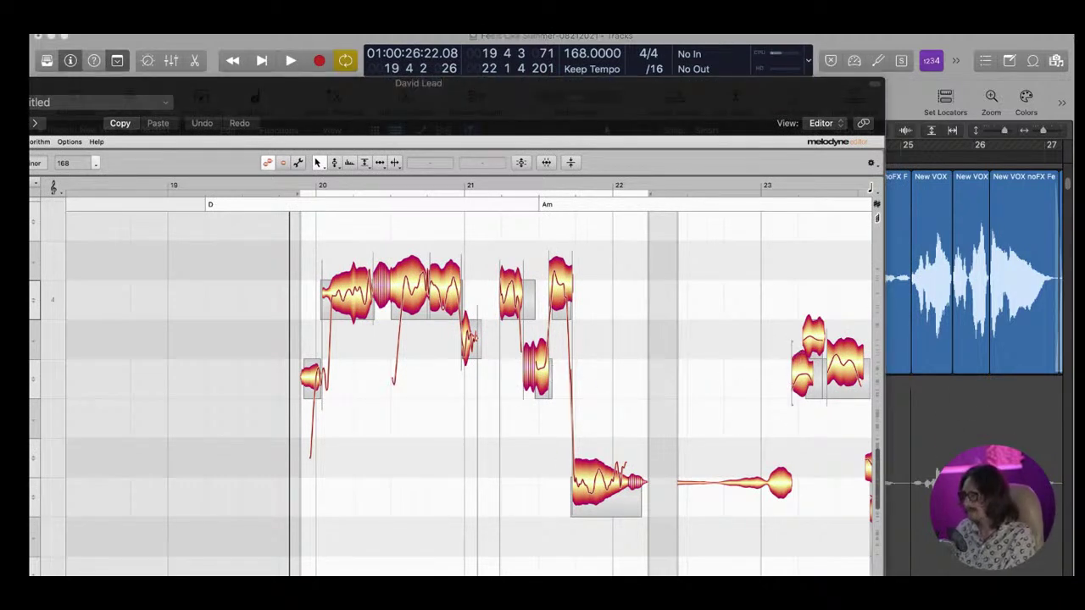
Reposition the Melodyne window so the whole note editor is in view and activate the Pitch Tool
left_click(284, 38)
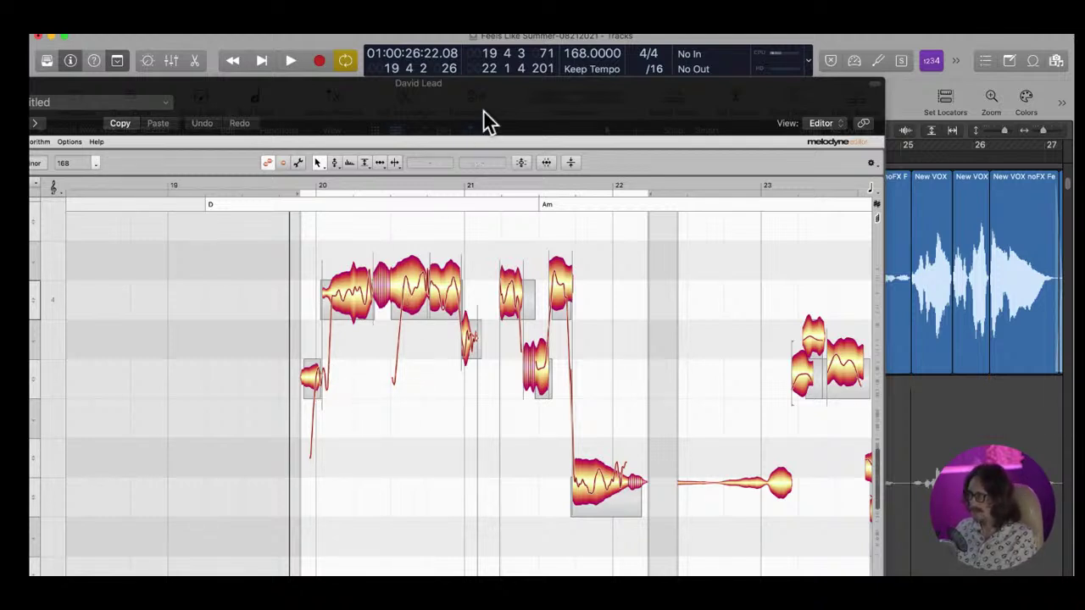
left_click_drag(497, 122, 568, 48)
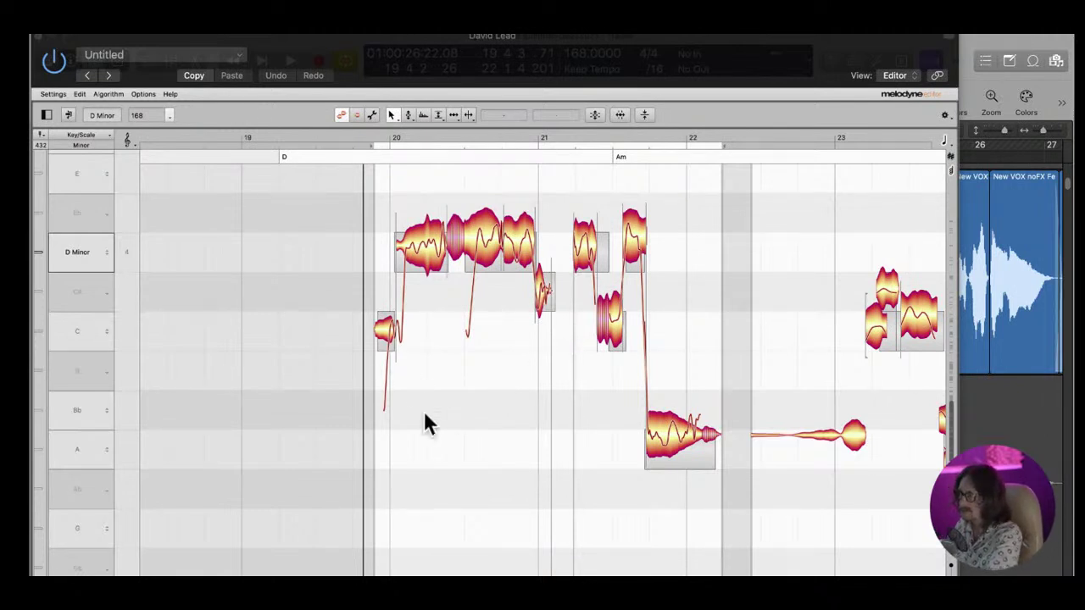
right_click(441, 343)
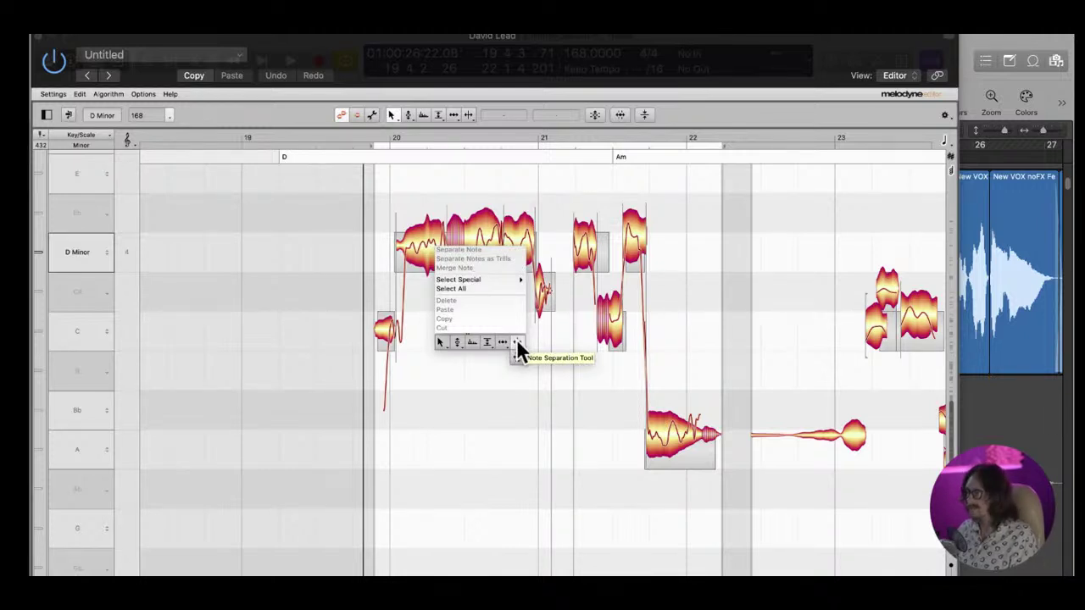
left_click(457, 341)
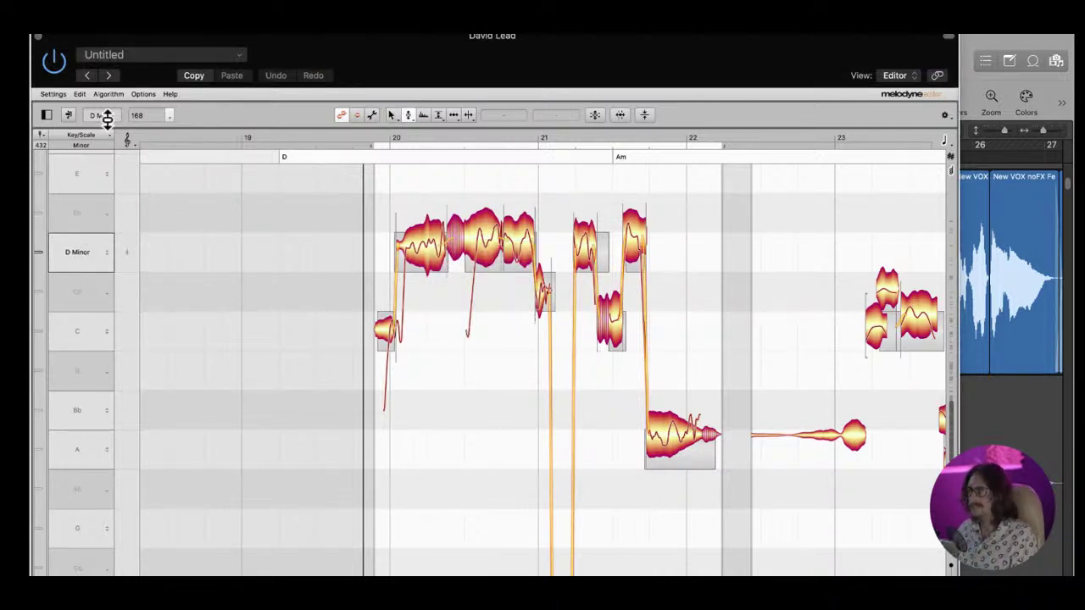
Move the Melodyne window out of the way and look through the project's tracks down to the synth guitar lead
left_click_drag(416, 49, 551, 448)
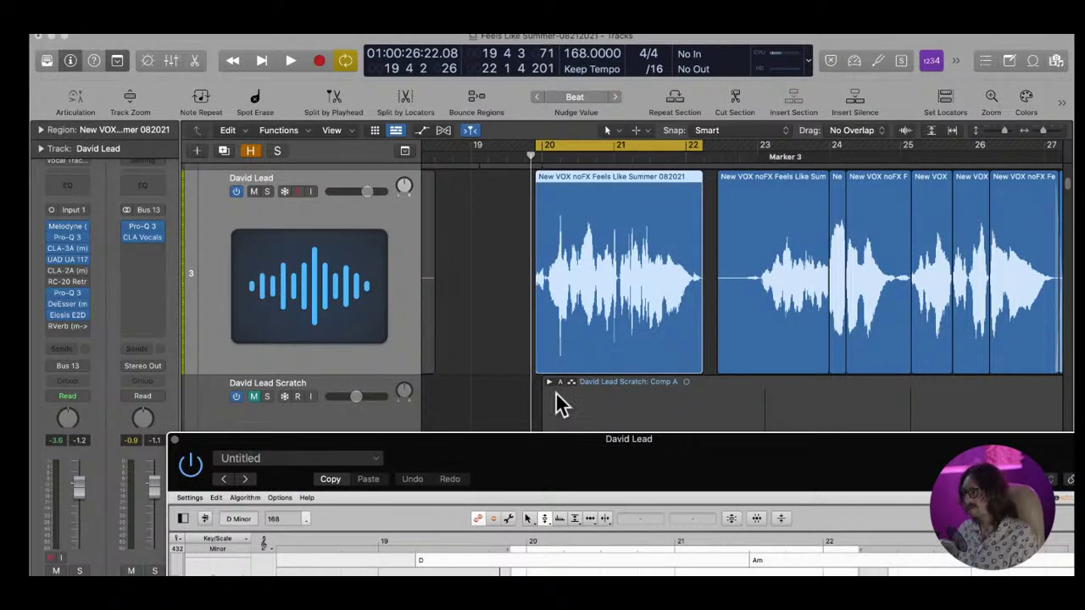
key("z")
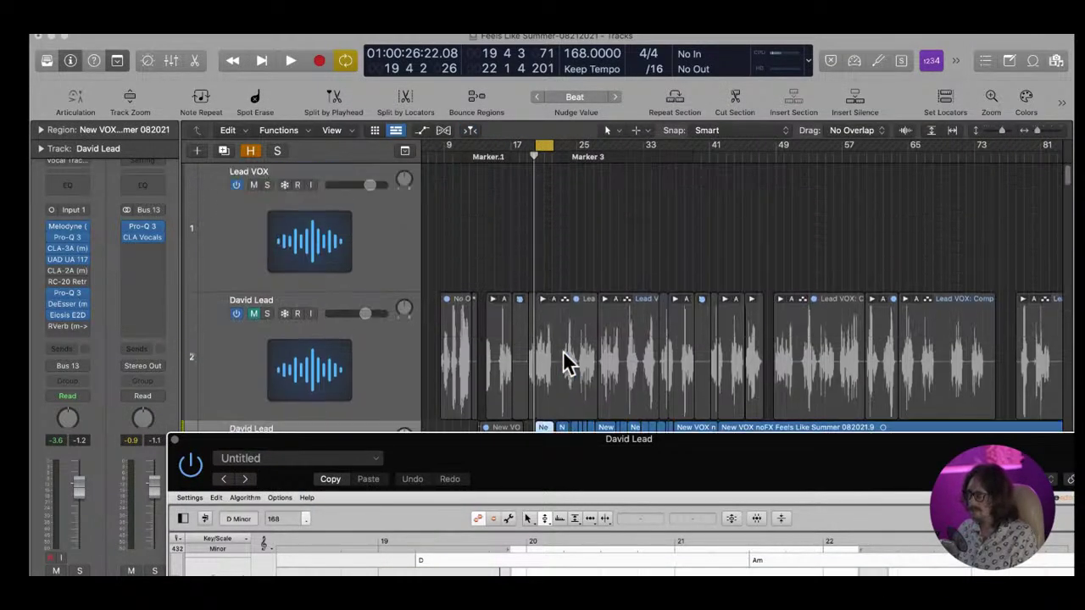
scroll(562, 351, "down", 10)
scroll(563, 349, "down", 10)
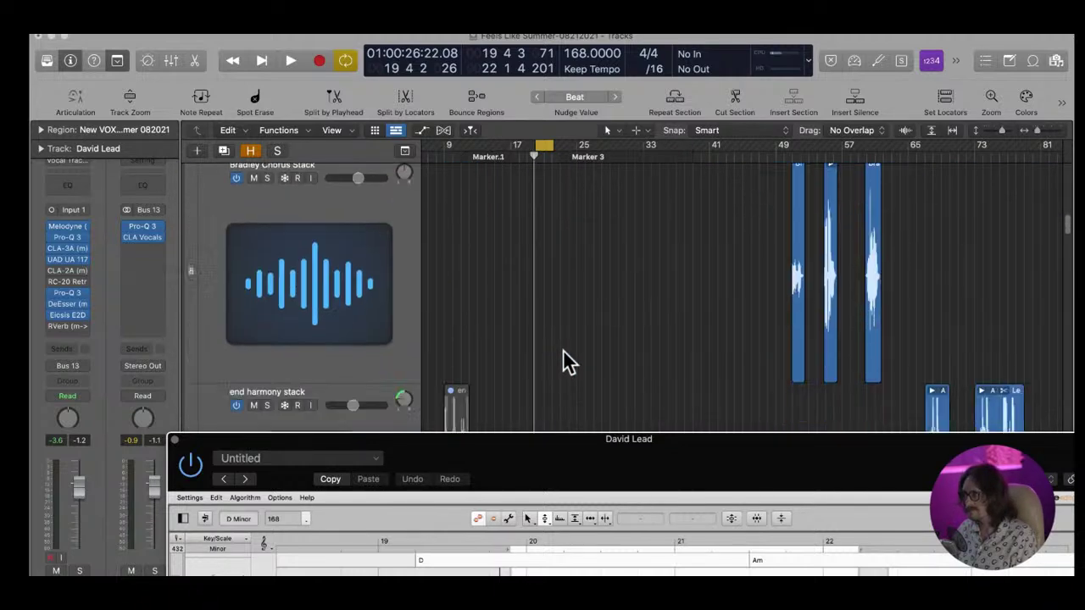
scroll(563, 347, "down", 10)
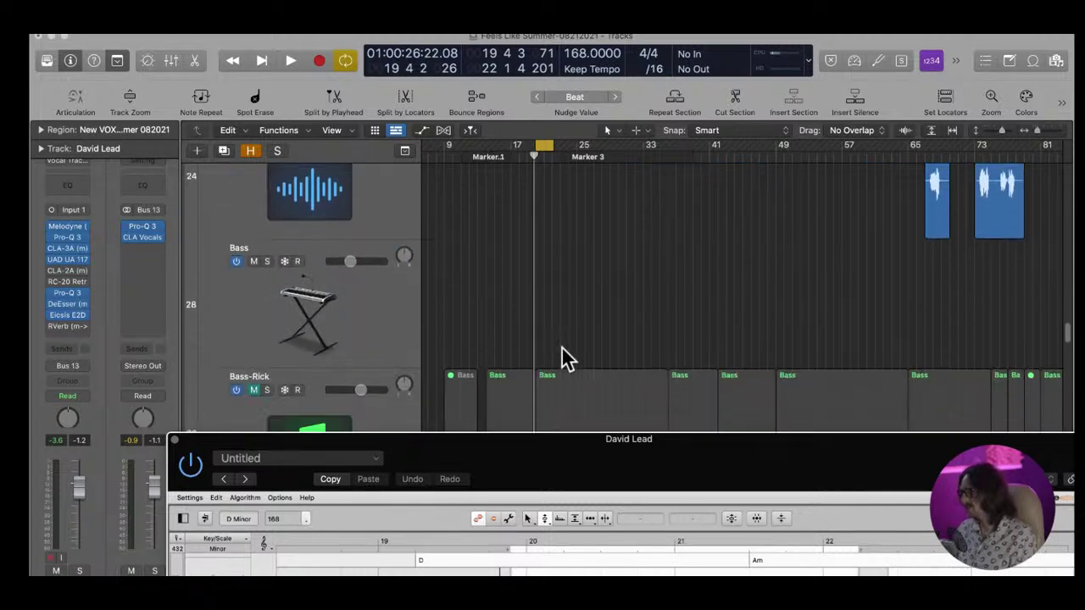
scroll(561, 346, "down", 5)
scroll(560, 344, "down", 5)
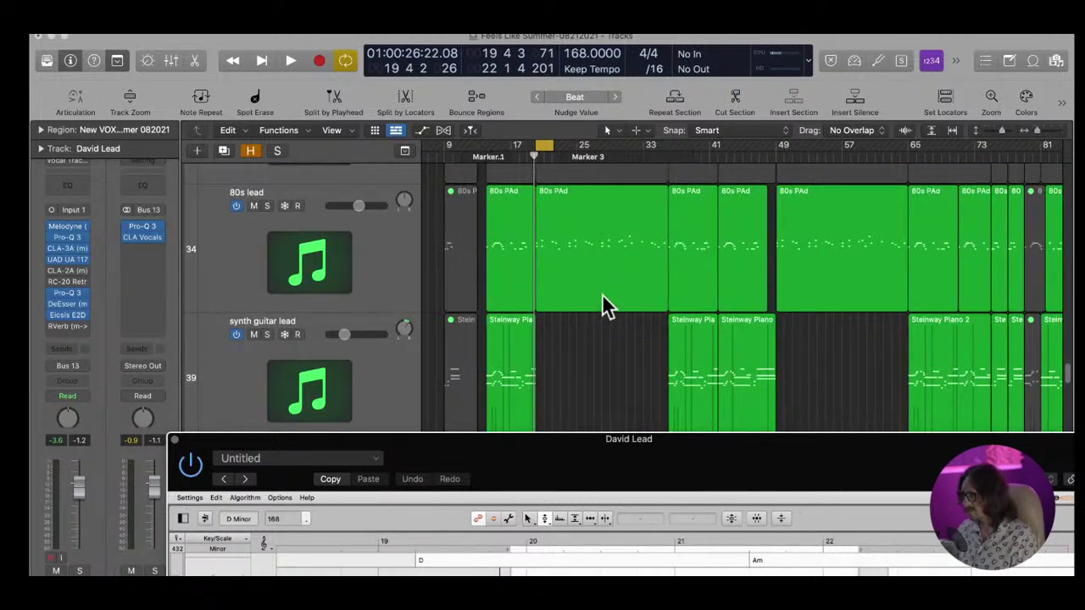
Open the Steinway Piano 2 region before bar 20 on the synth guitar lead track in the Piano Roll, keeping Melodyne clear of it
key("super+Left")
left_click(514, 398)
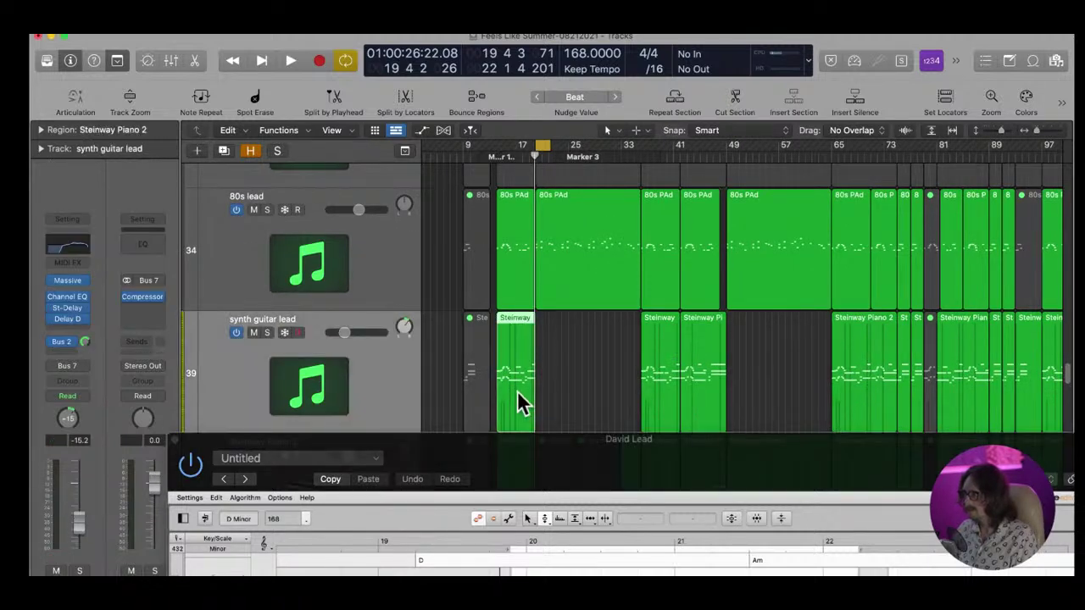
double_click(517, 392)
left_click_drag(547, 467, 859, 562)
key("super+Left")
key("super+Left")
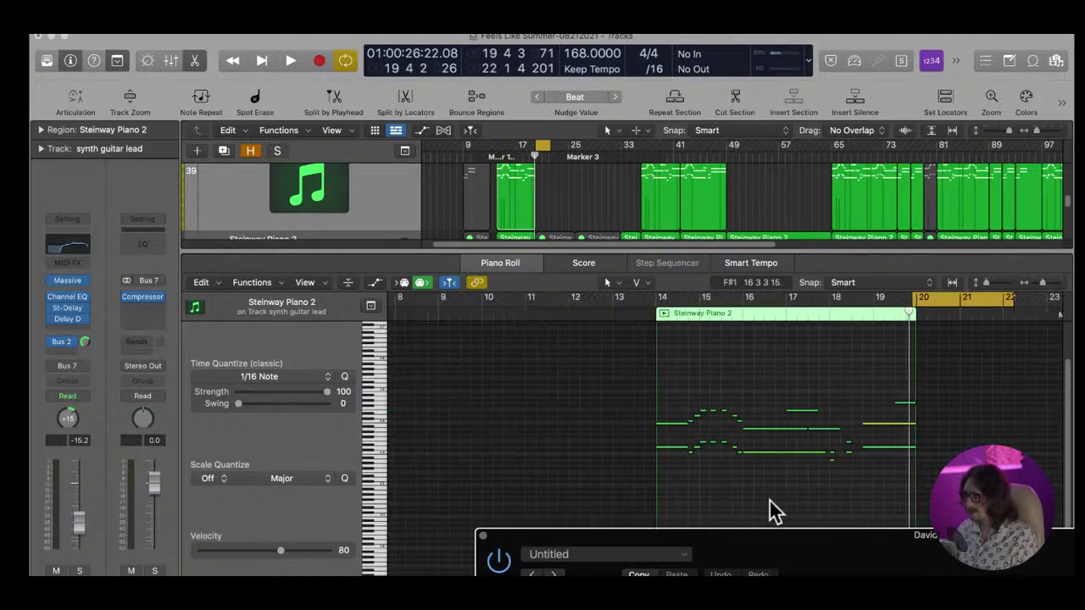
Select the Steinway Piano 2 region's notes and examine their pitches in the Piano Roll to check the song's key
scroll(707, 448, "right", 6)
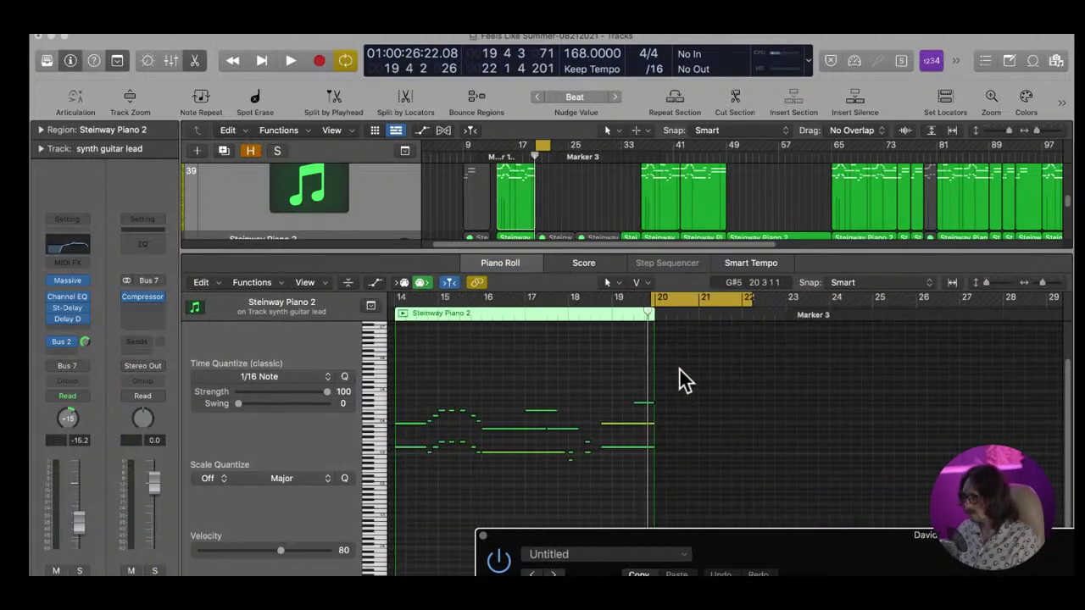
scroll(682, 381, "left", 1)
left_click_drag(710, 374, 417, 492)
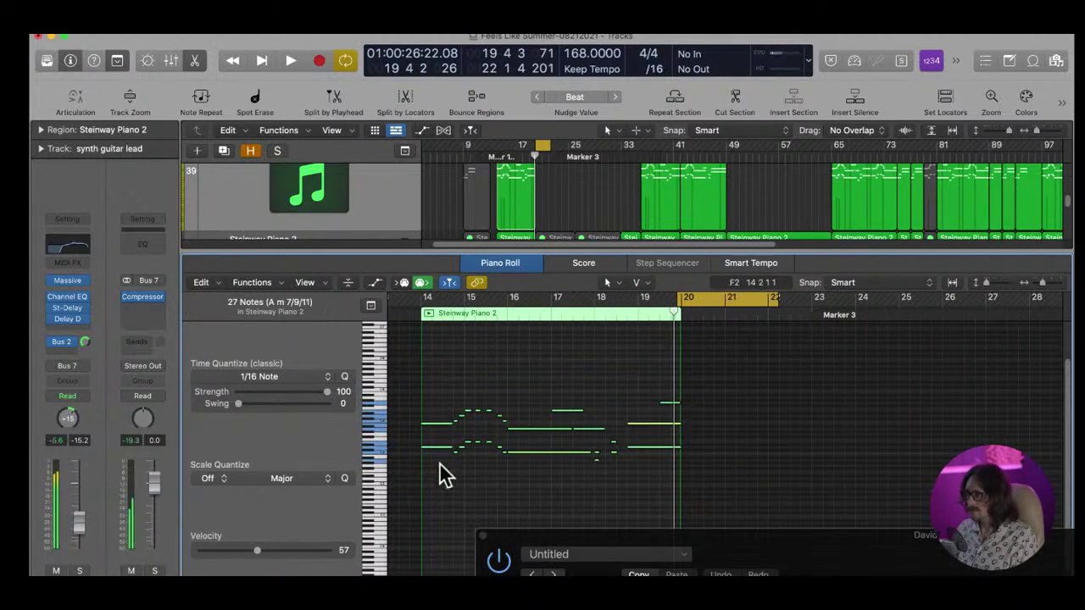
left_click_drag(574, 375, 431, 501)
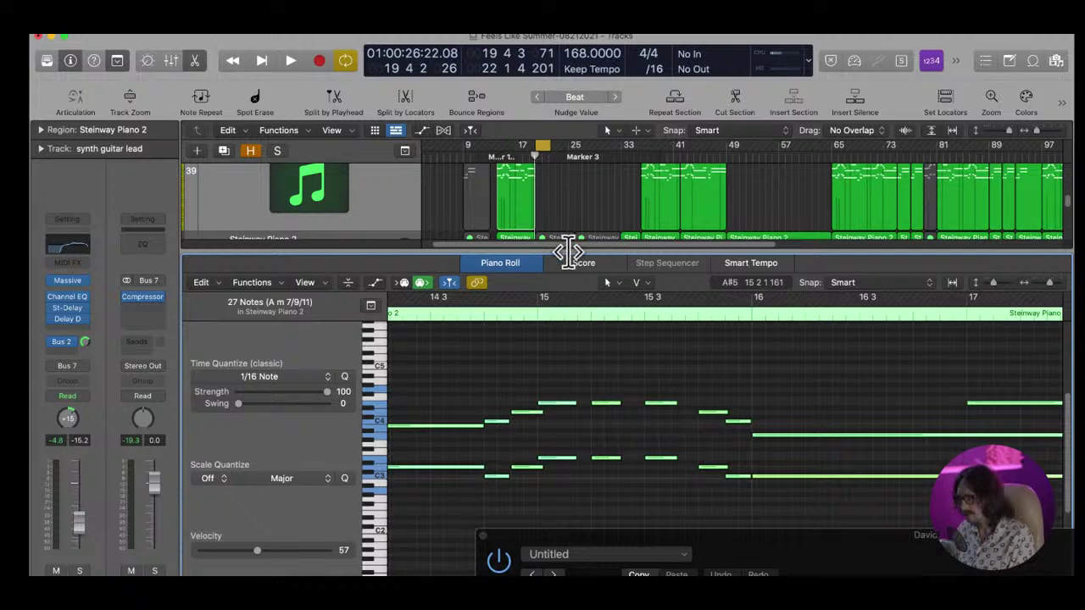
Close the Piano Roll, return to the active lead vocal track at bar 20, and reopen its Melodyne window in full view
key("x")
key("x")
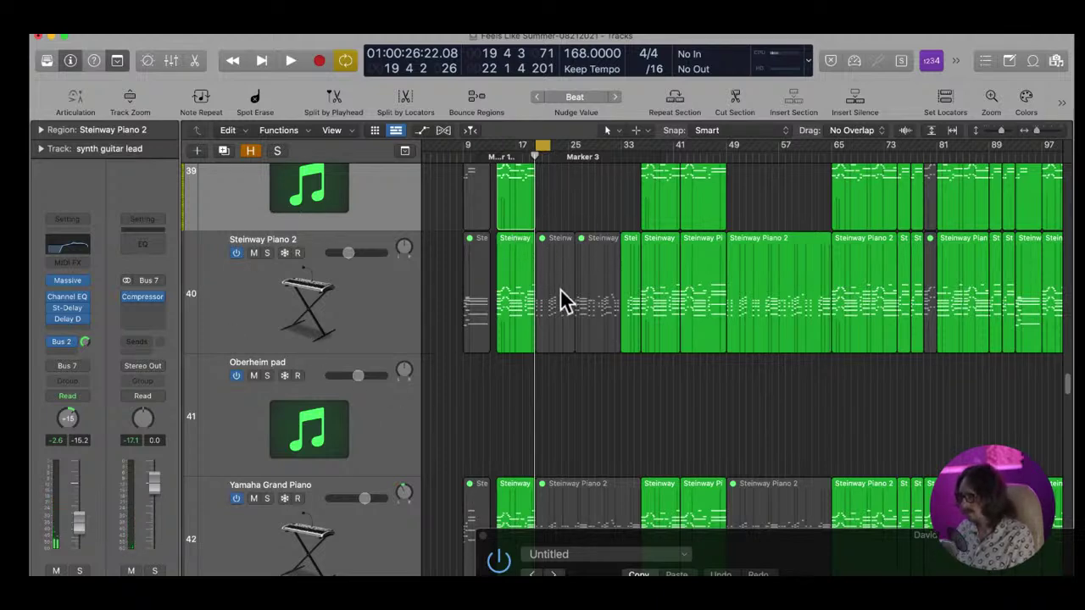
key("2")
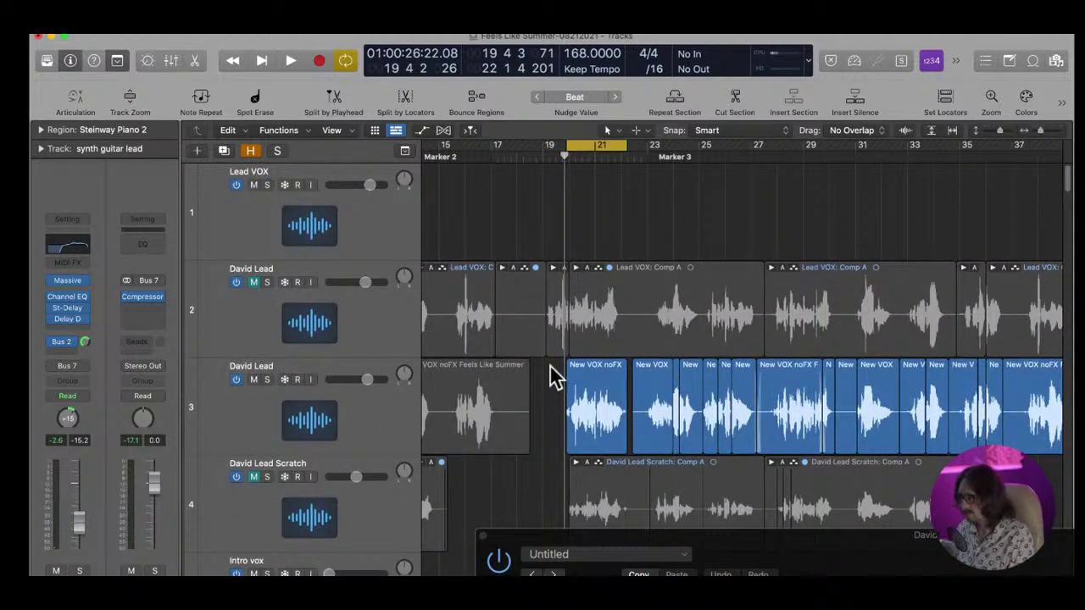
left_click(581, 351, "ctrl+alt")
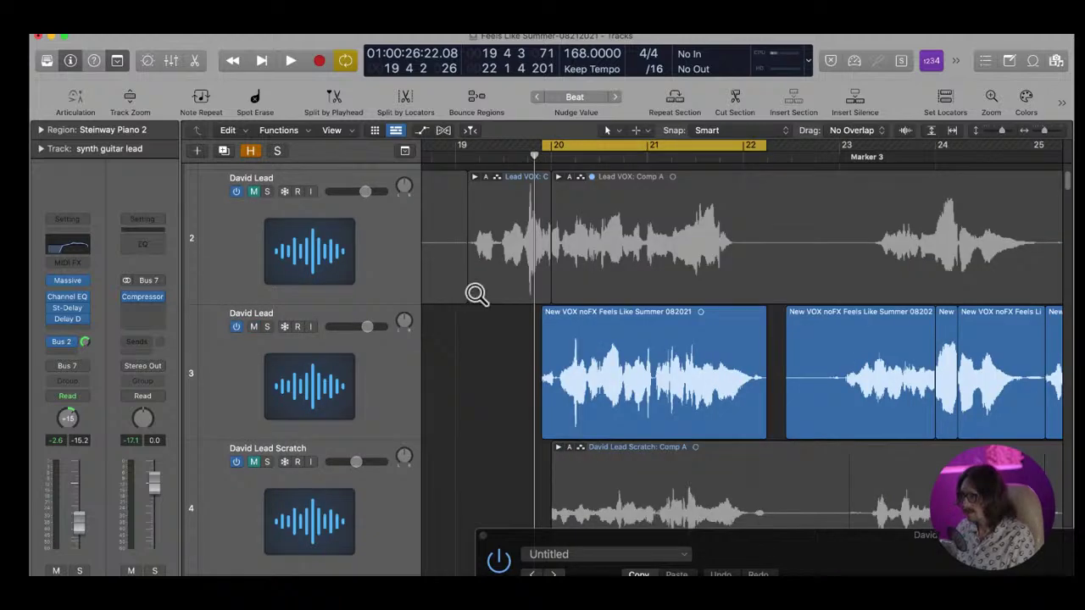
left_click(308, 376)
left_click(67, 236)
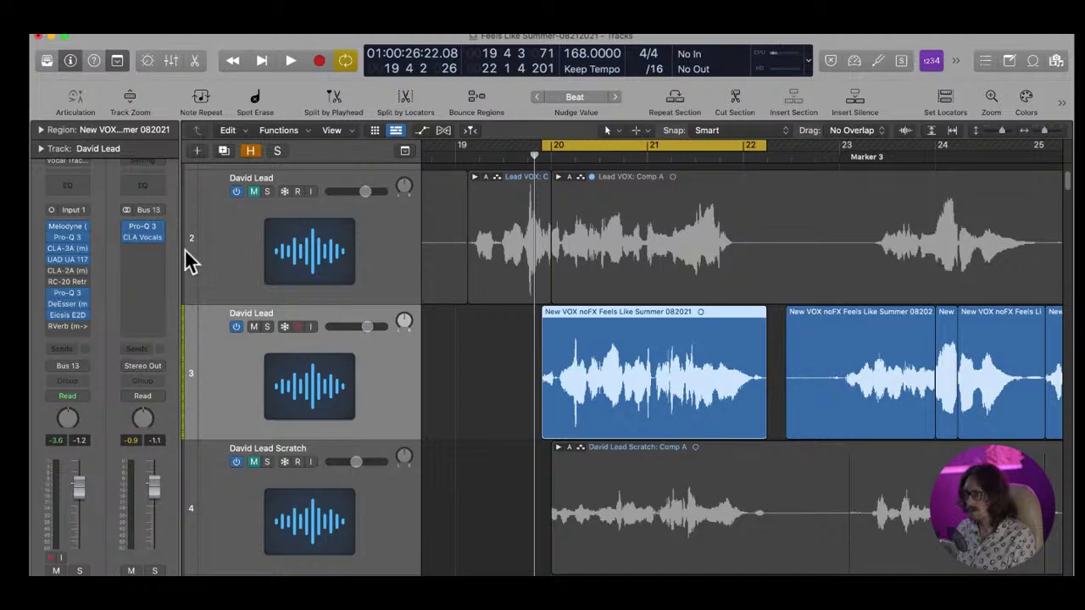
left_click(69, 232)
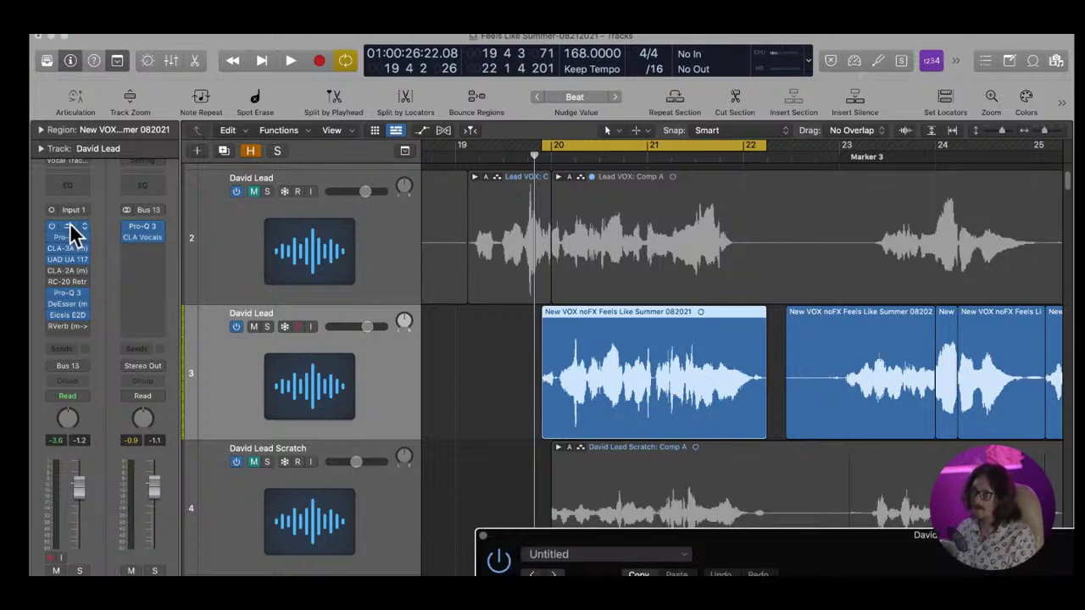
left_click_drag(775, 562, 370, 53)
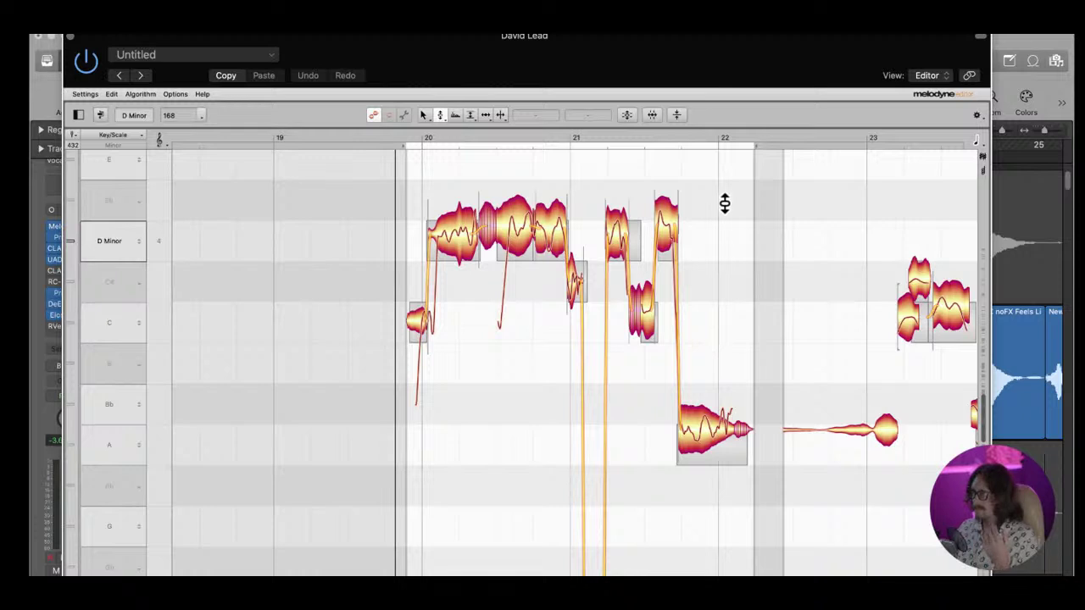
Correct the pitch of the vocal notes between bars 20 and 22 with Pitch Center at 100% and Snap to chord scale on
left_click_drag(746, 169, 399, 524)
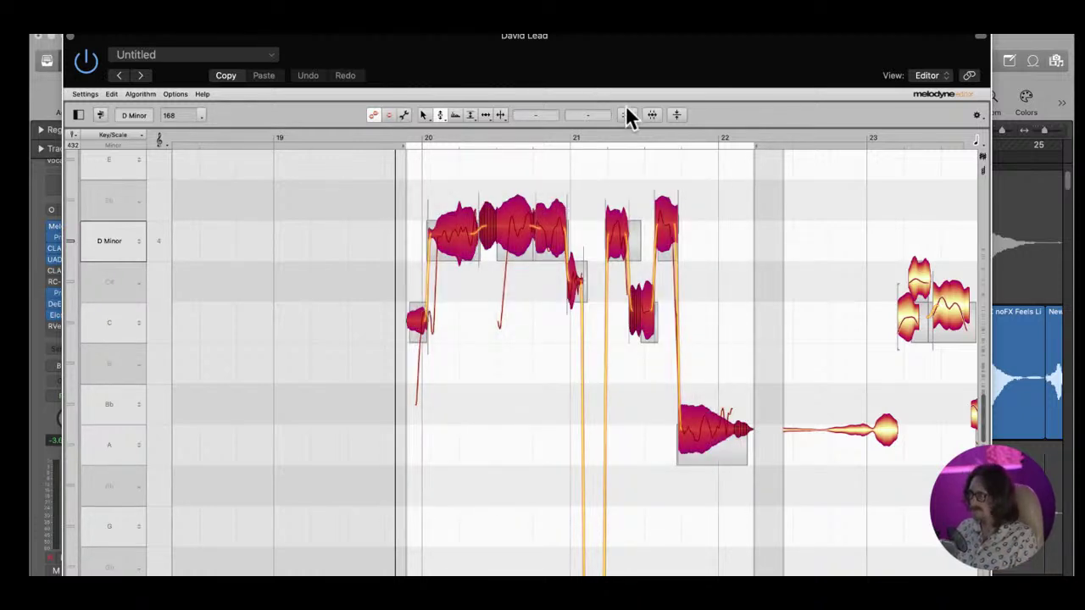
left_click(627, 115)
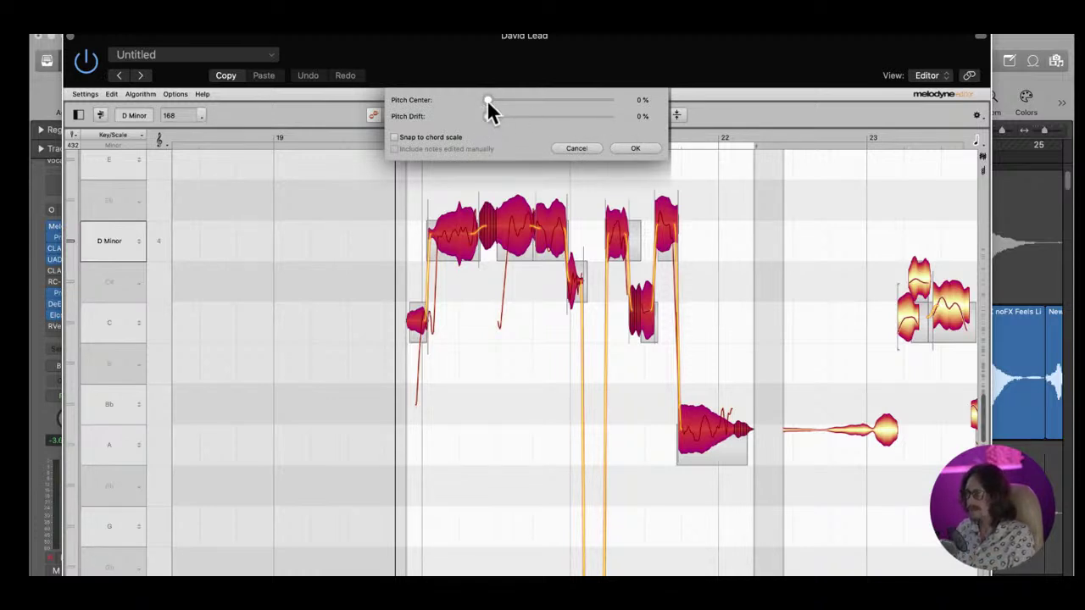
left_click_drag(487, 100, 679, 110)
left_click(396, 137)
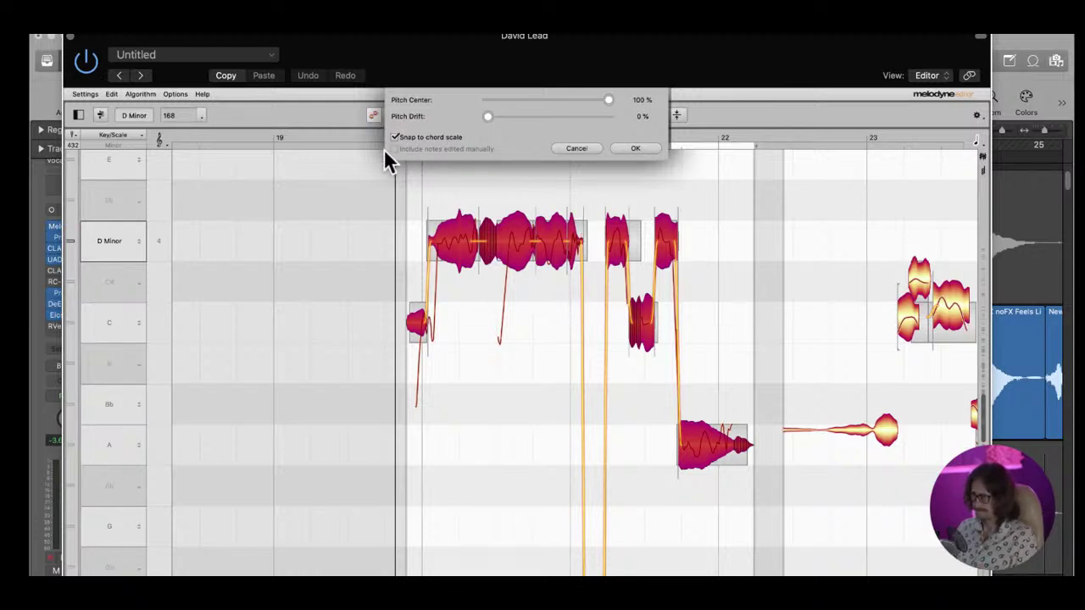
left_click(395, 137)
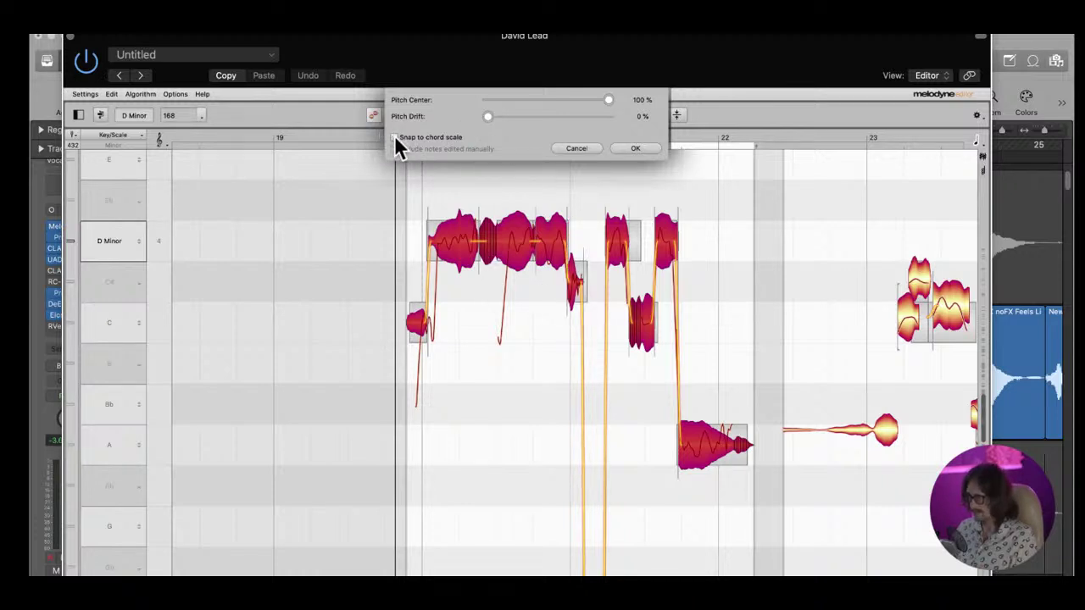
left_click(395, 137)
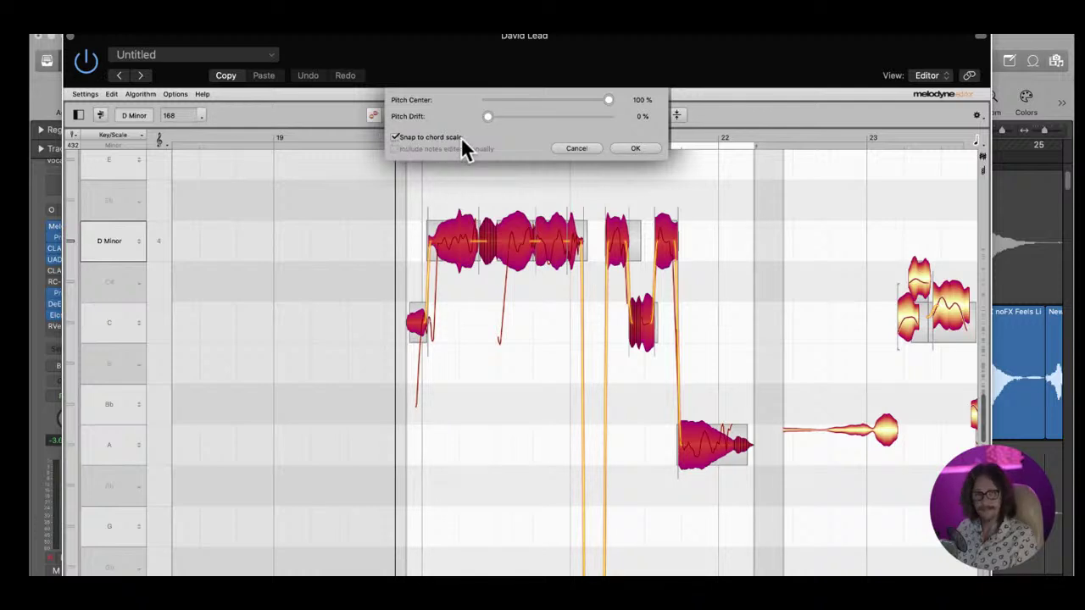
left_click(629, 157)
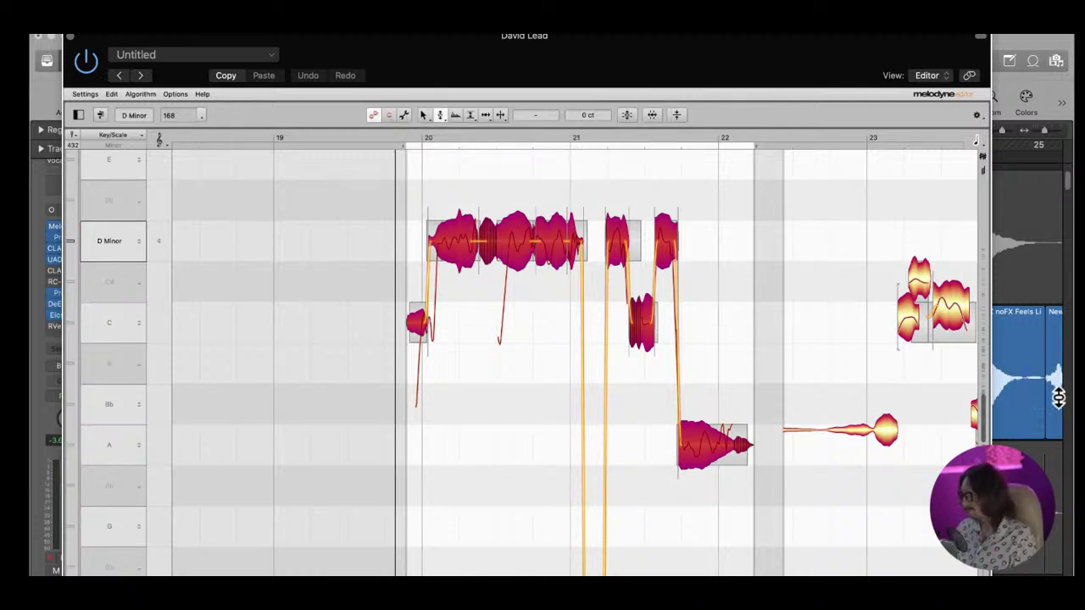
Play back the corrected phrase and inspect its notes, including the isolated low one just after bar 21
key("space")
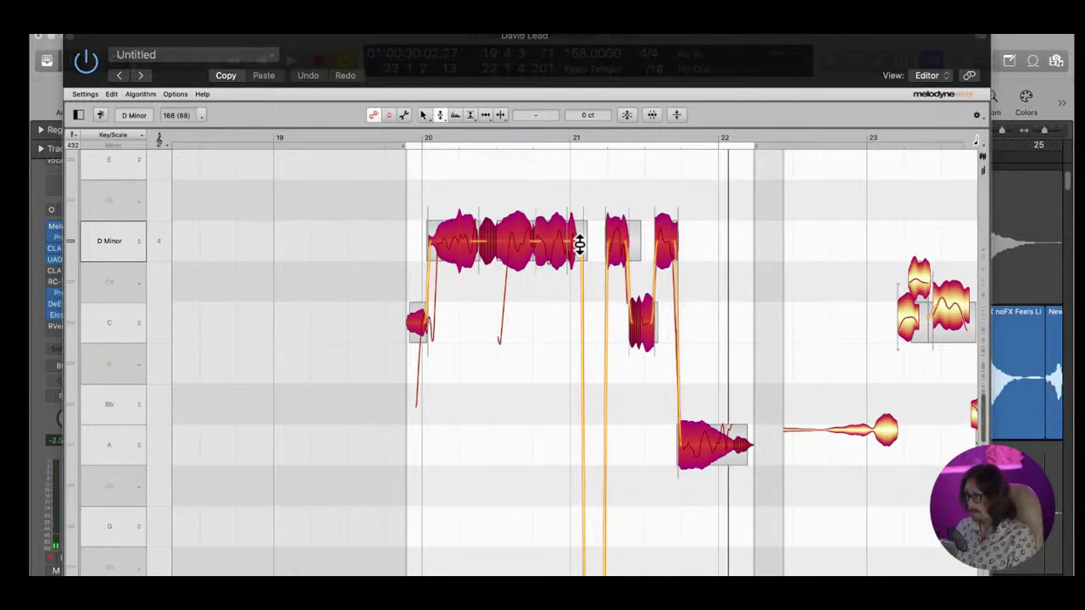
scroll(594, 312, "down", 10)
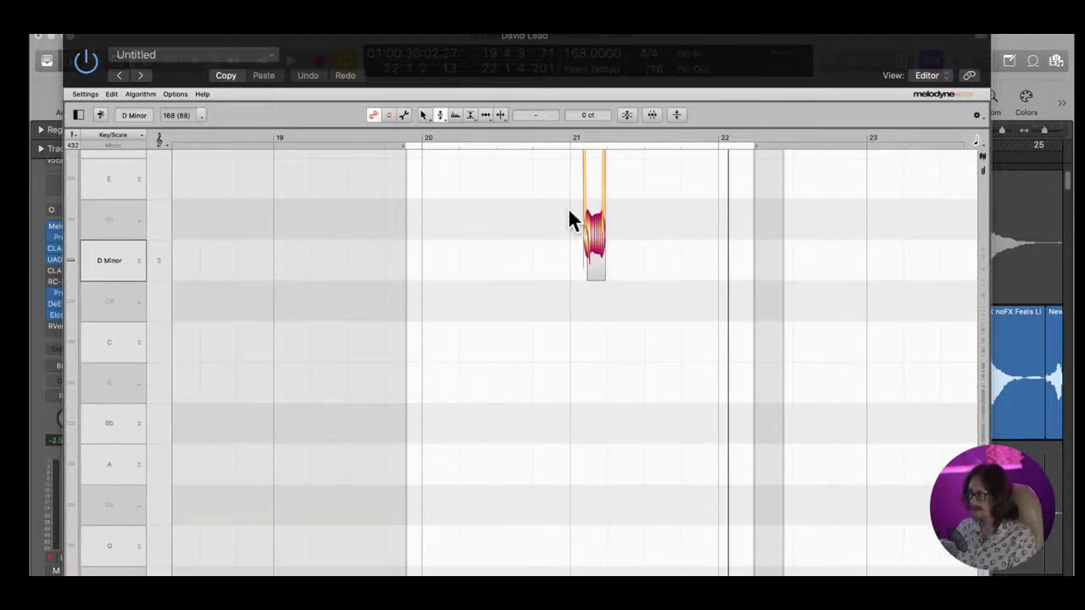
scroll(598, 250, "up", 10)
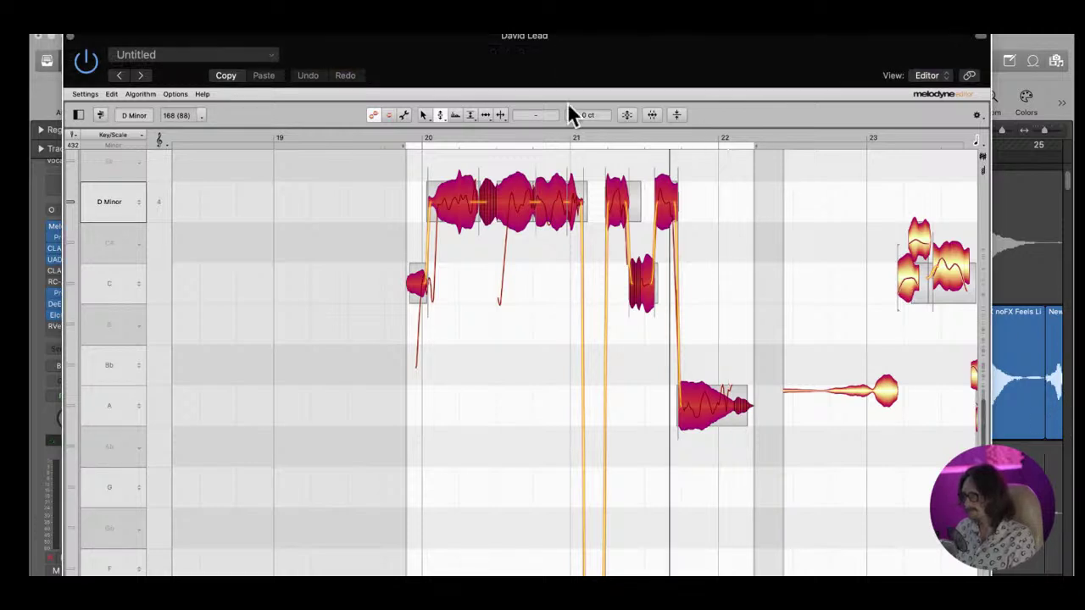
Move the short note at the start of bar 21 down to C 4 and play back the phrase
left_click_drag(574, 205, 579, 274)
double_click(574, 222)
left_click(546, 295)
key("space")
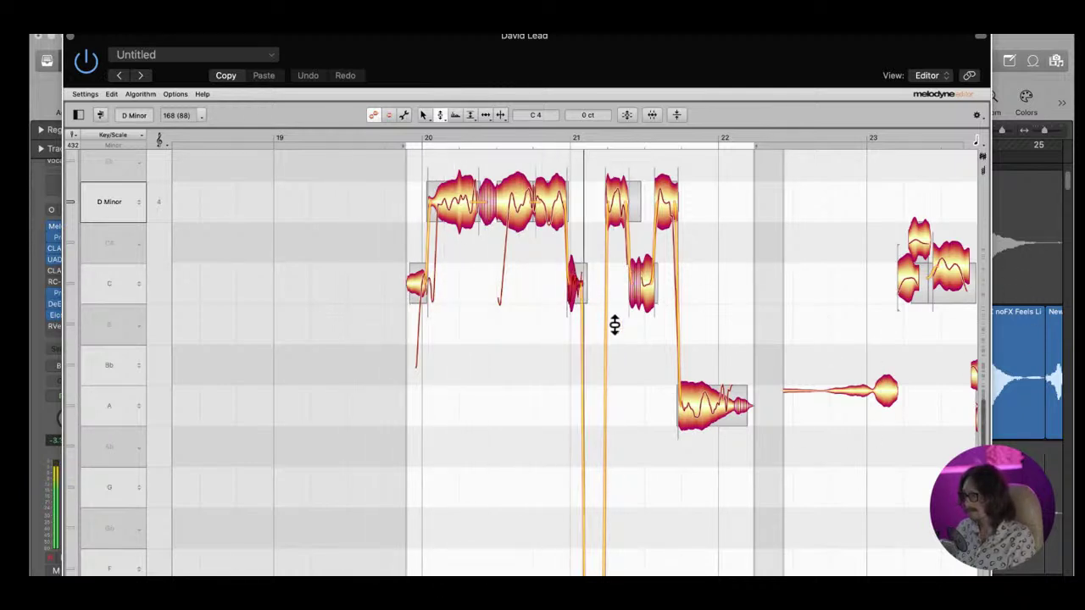
key("space")
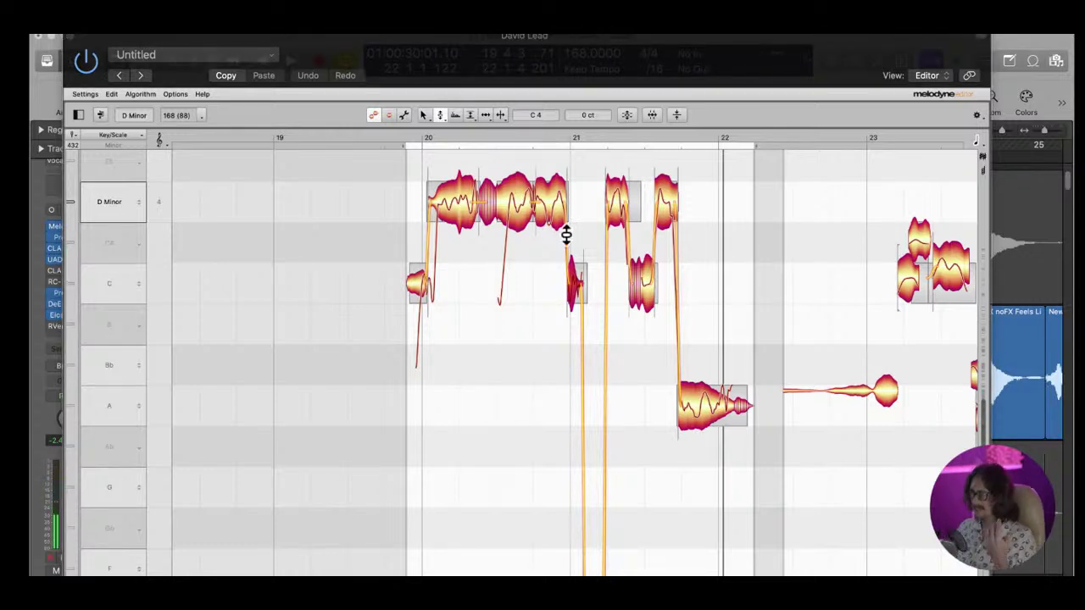
Tune the isolated low note just after bar 21 to D 3 with the Pitch Tool
left_click_drag(564, 269, 572, 406)
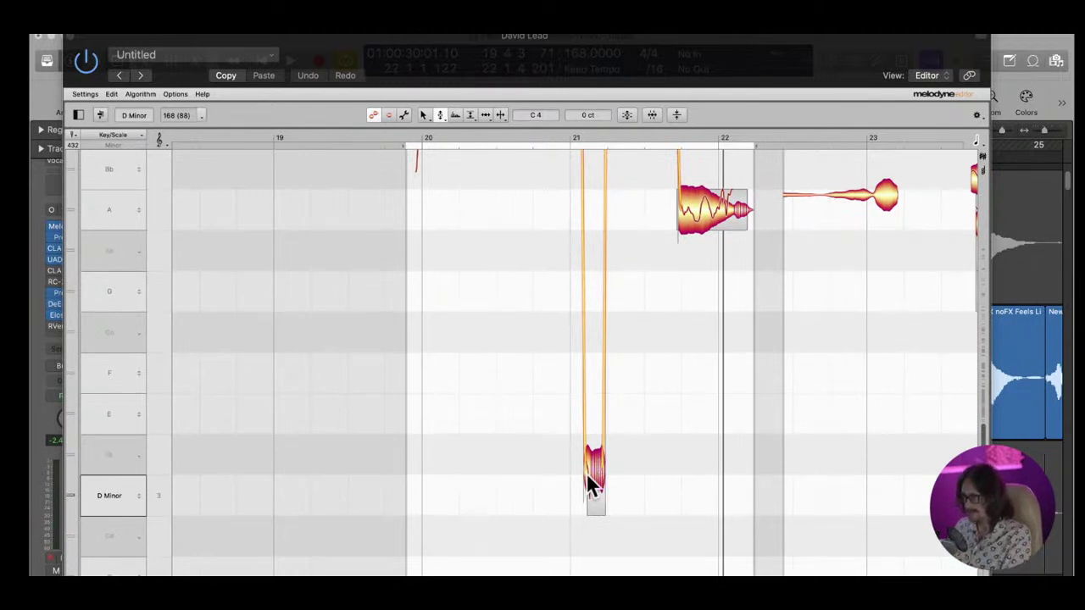
left_click(535, 448)
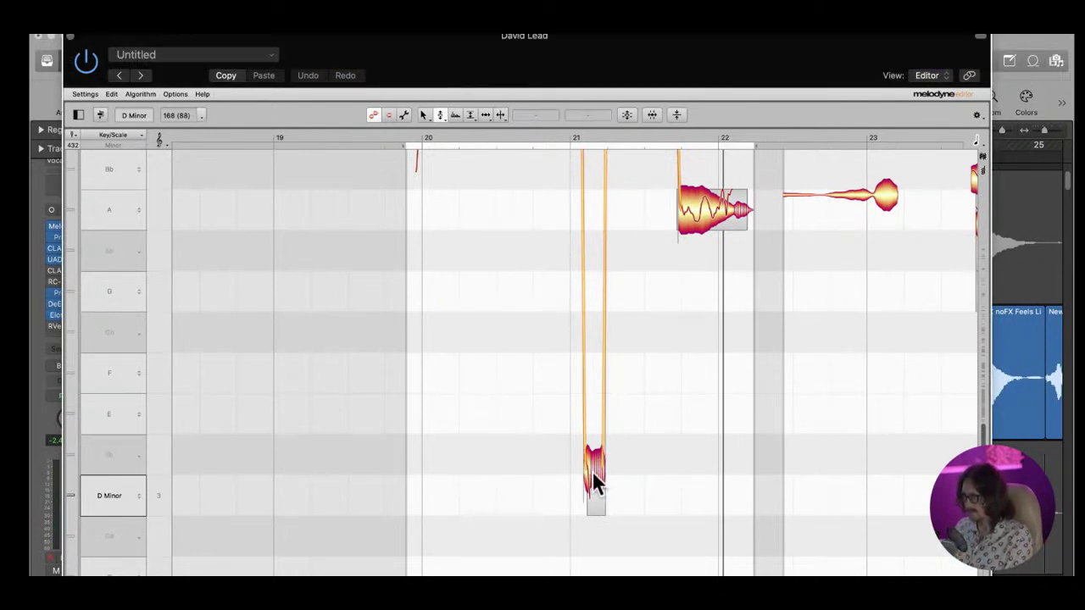
right_click(524, 393)
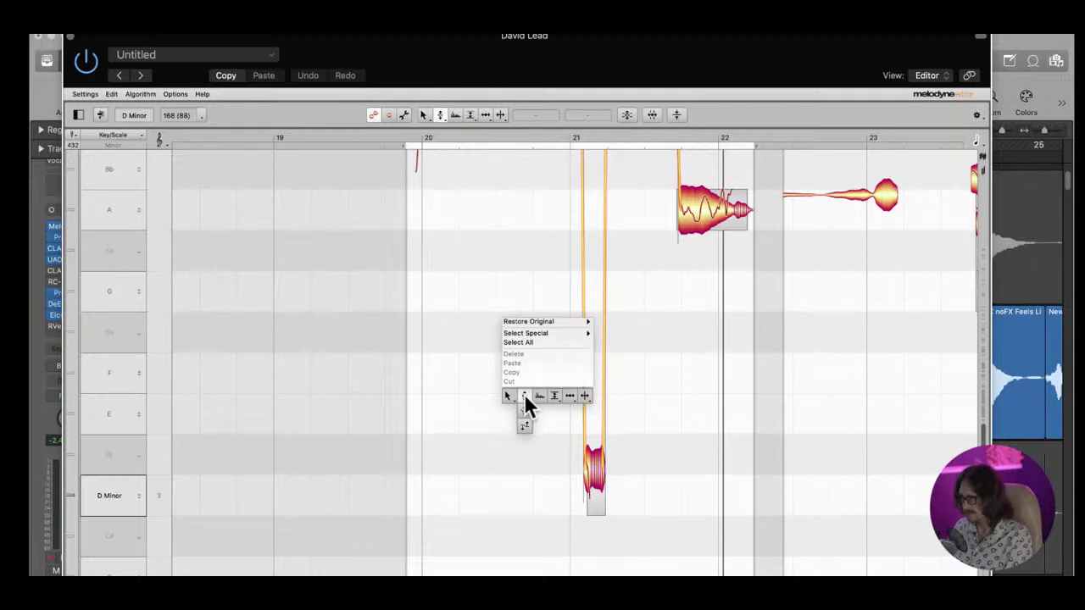
left_click(528, 397)
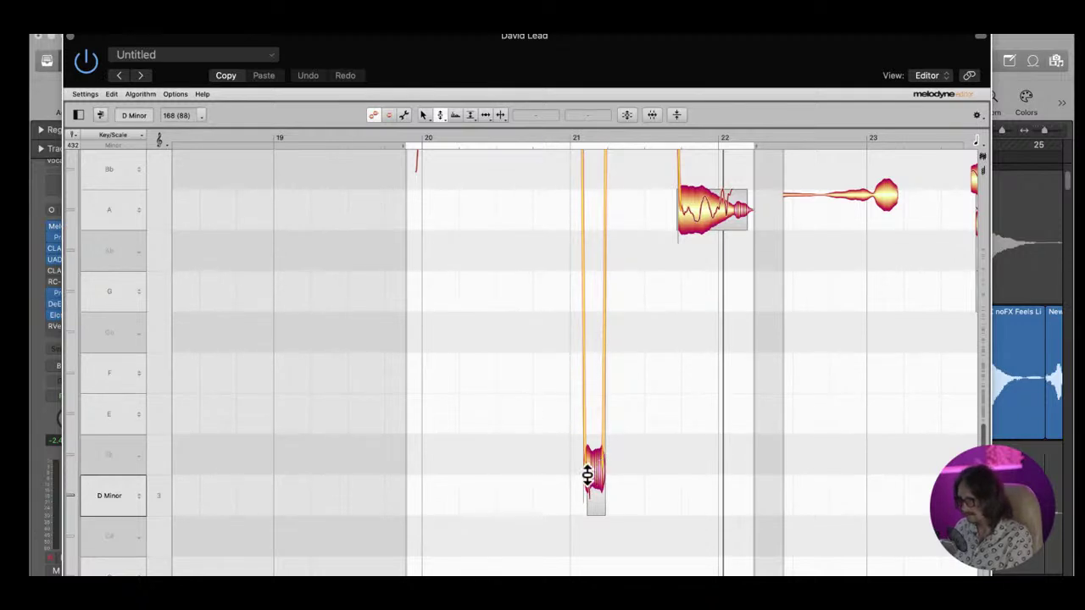
left_click_drag(589, 473, 589, 463)
left_click_drag(588, 461, 583, 501)
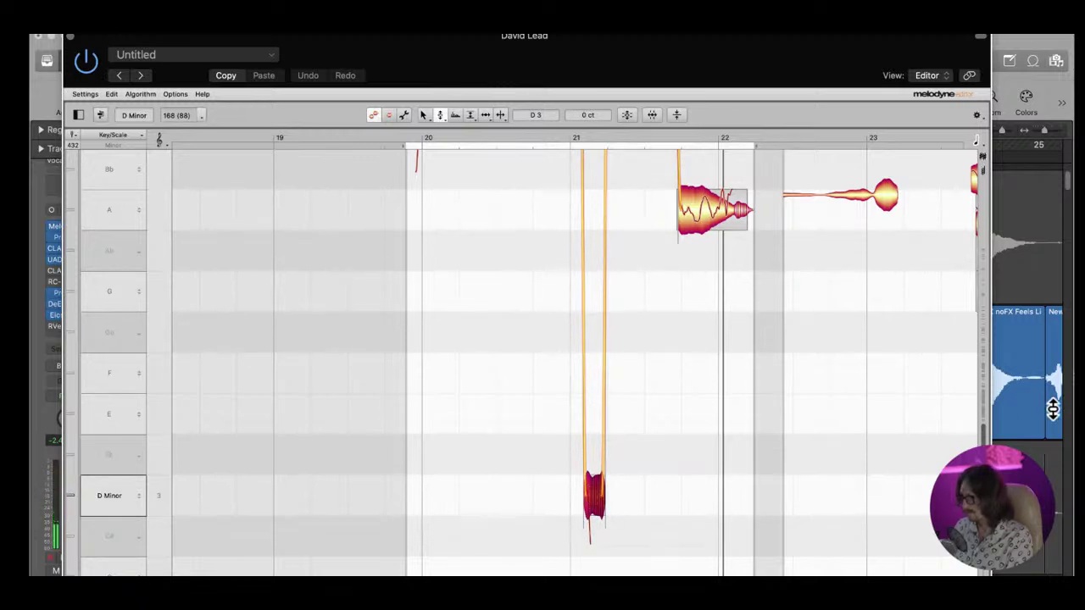
key("super+w")
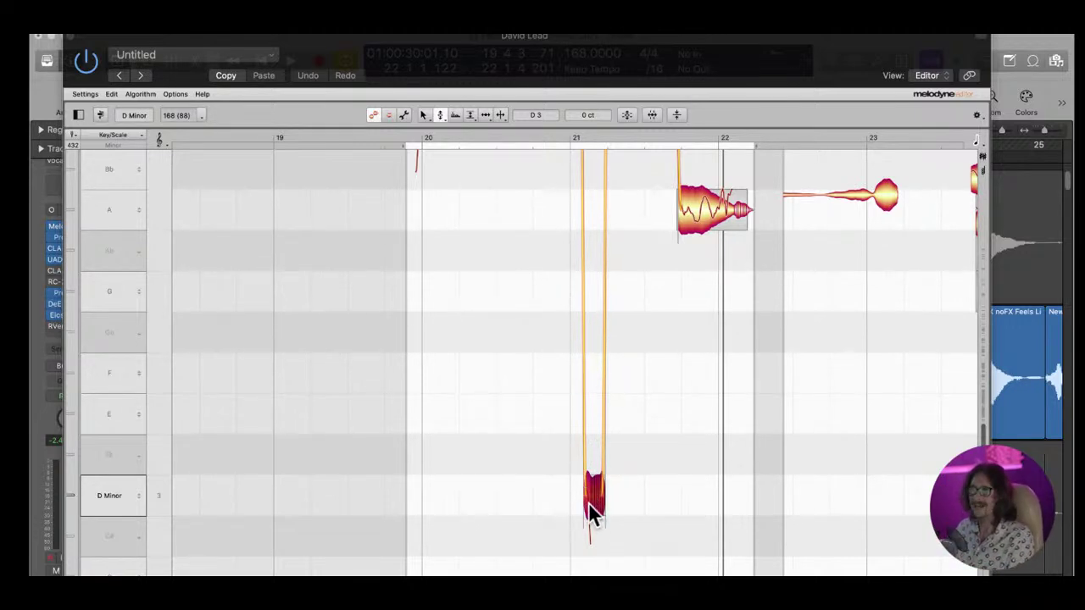
scroll(605, 444, "up", 5)
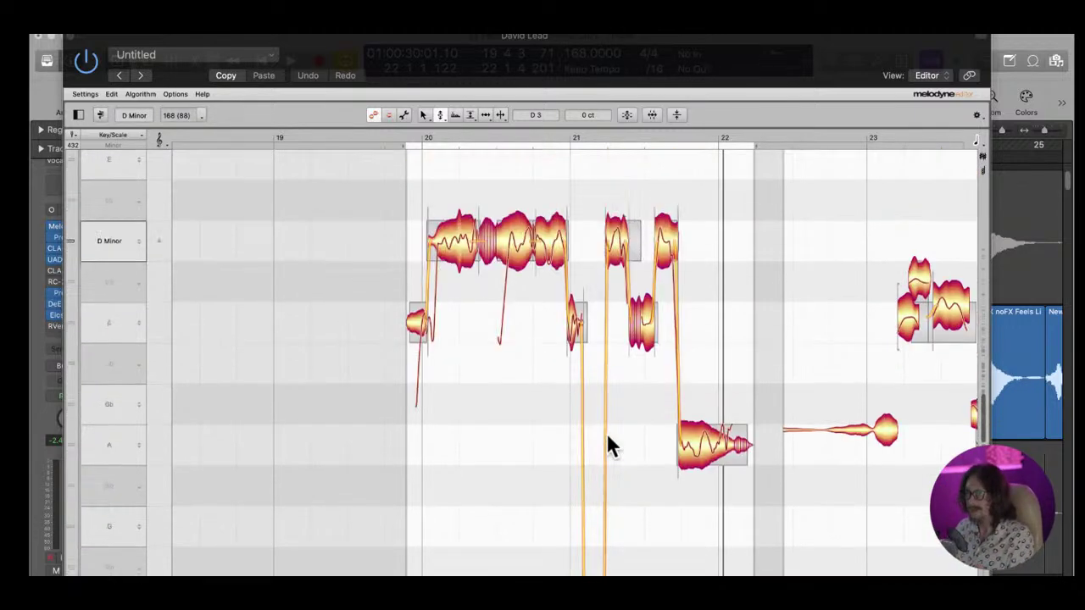
scroll(609, 445, "down", 3)
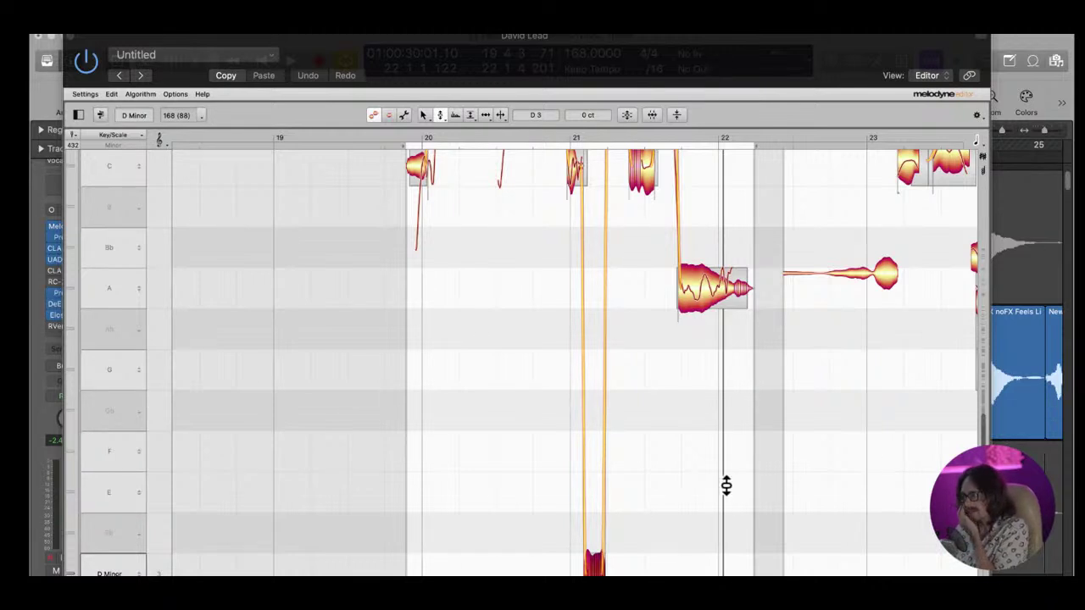
Recheck the isolated low D 3 note just after bar 21 and play back the phrase
scroll(730, 486, "down", 3)
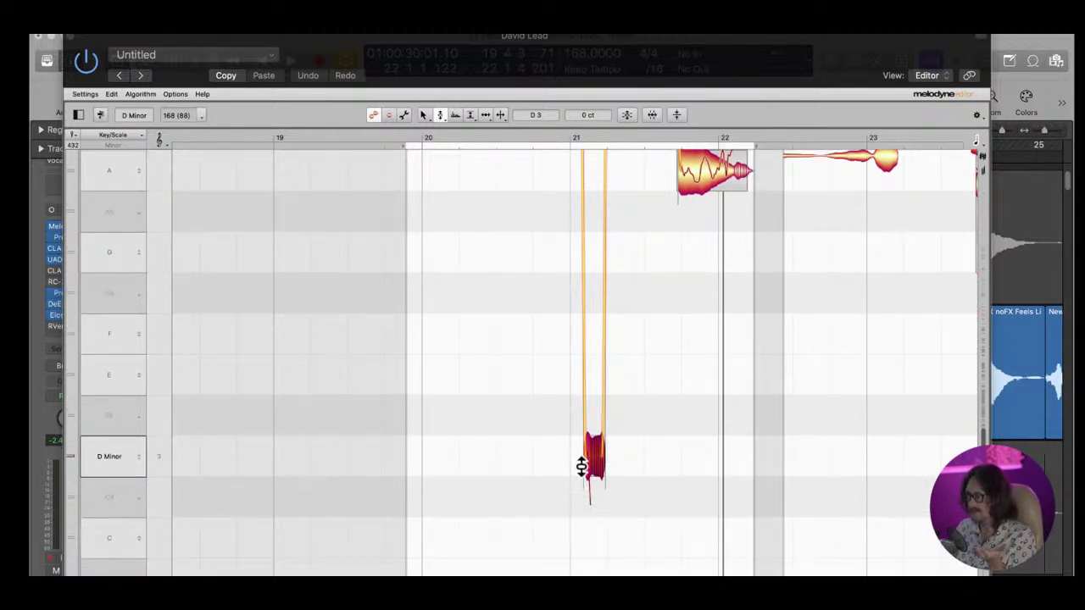
mouse_move(590, 460)
left_mouse_down()
mouse_move(582, 433)
mouse_move(583, 461)
left_mouse_up()
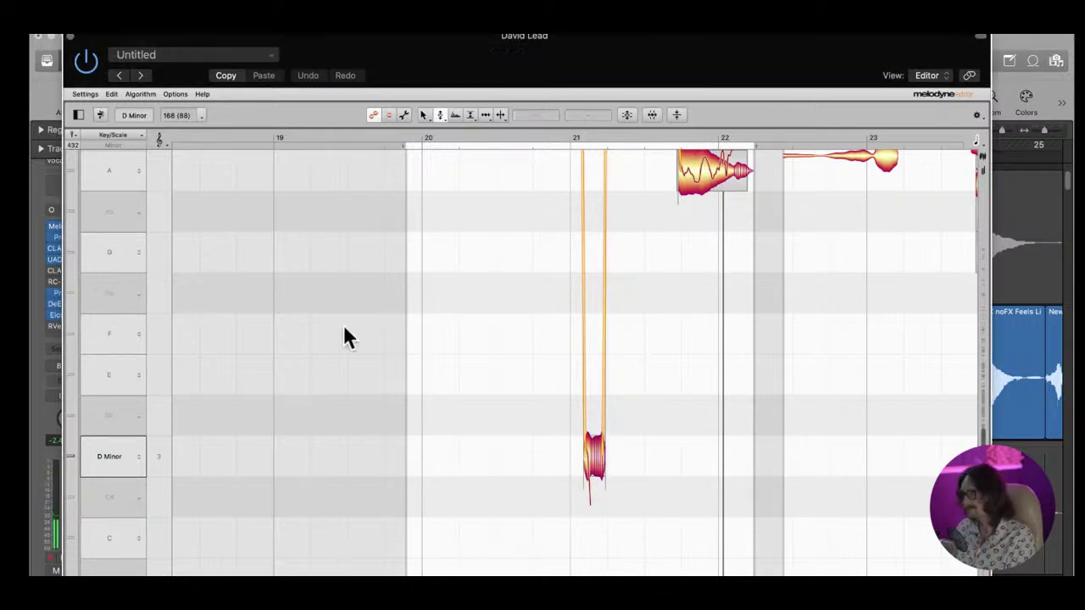
scroll(496, 500, "down", 4)
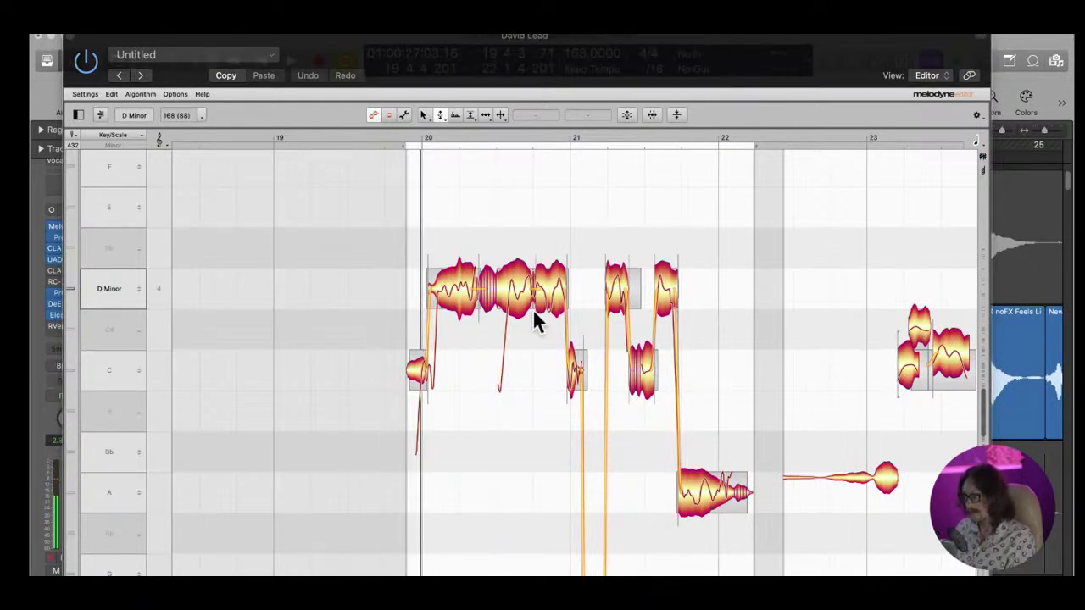
Split the last D 4 note before bar 21 at two points with the Note Separation Tool, isolating the pitch dip in its middle
right_click(436, 339)
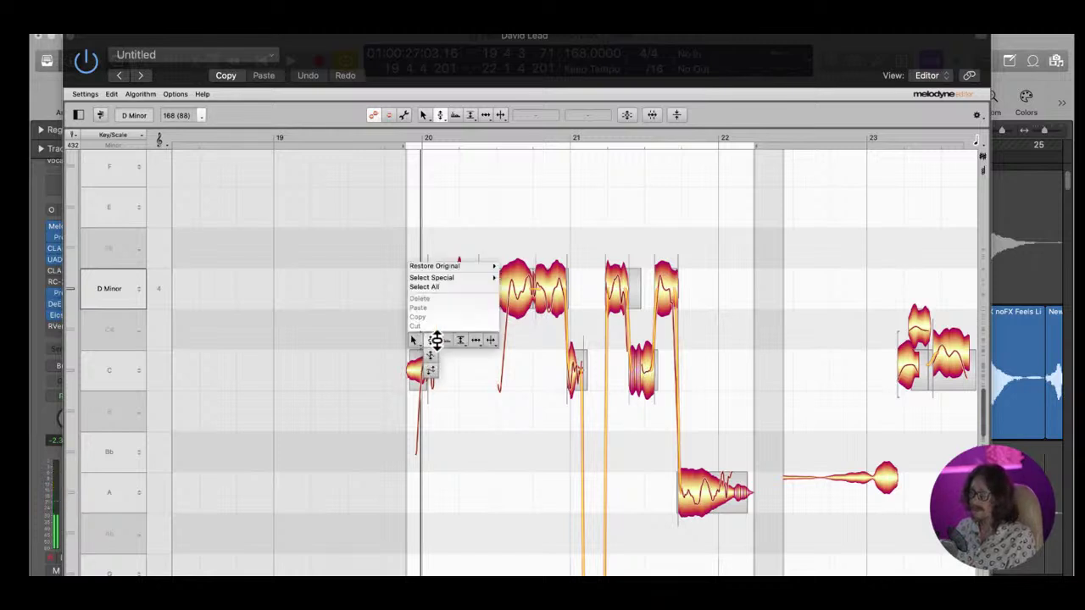
left_click(491, 338)
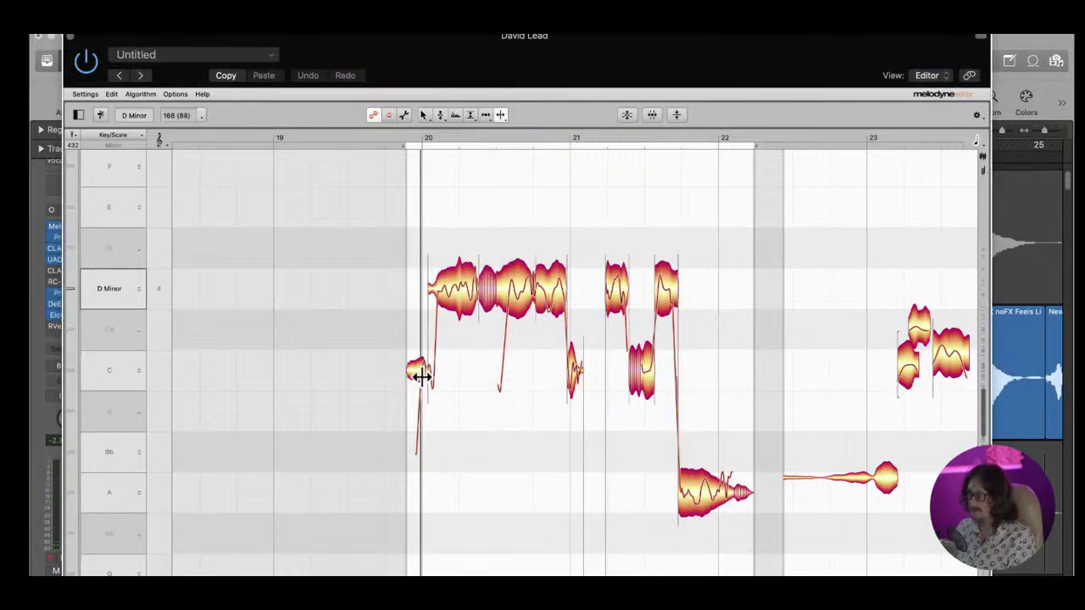
scroll(489, 367, "up", 5)
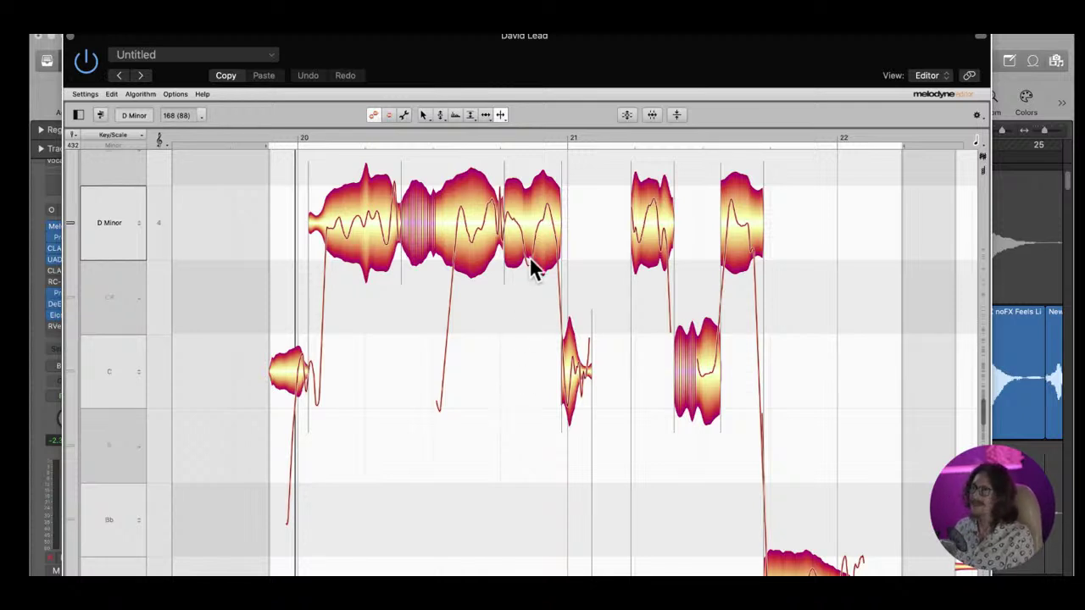
right_click(523, 356)
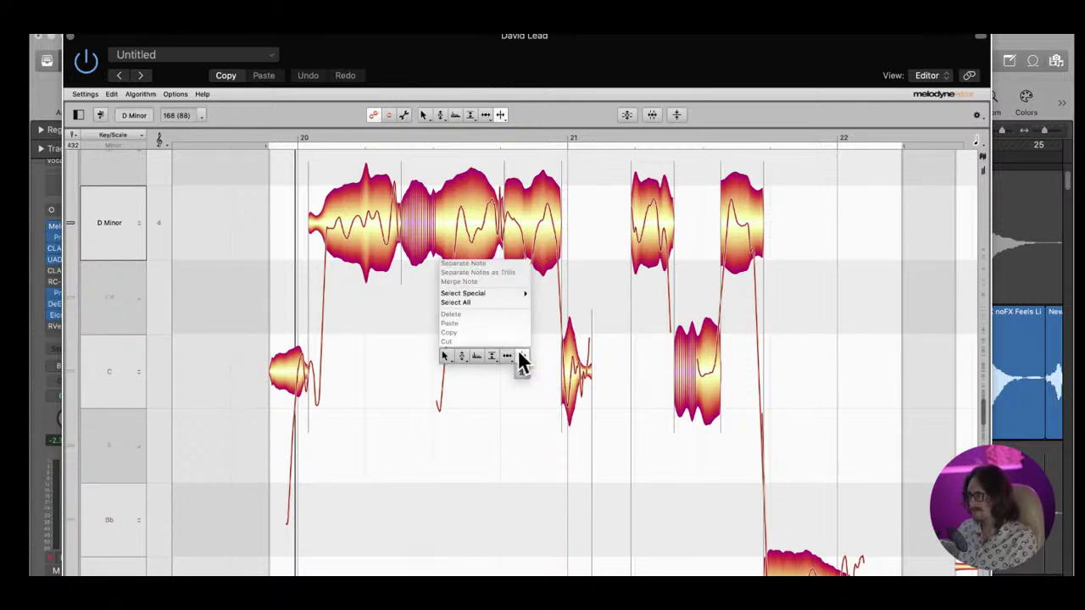
left_click(518, 358)
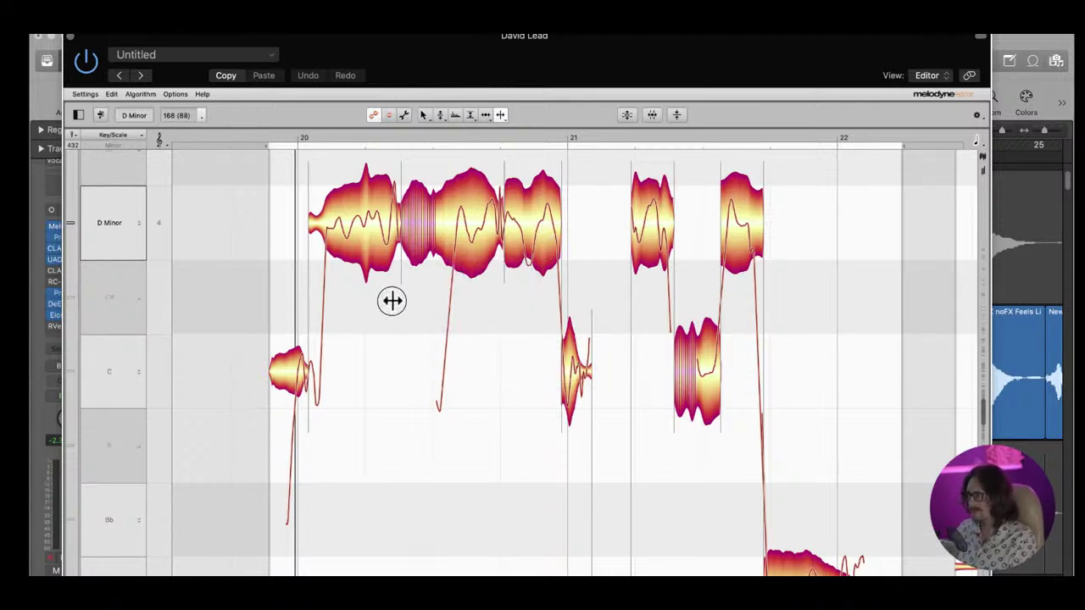
left_click(532, 224)
left_click_drag(533, 222, 522, 225)
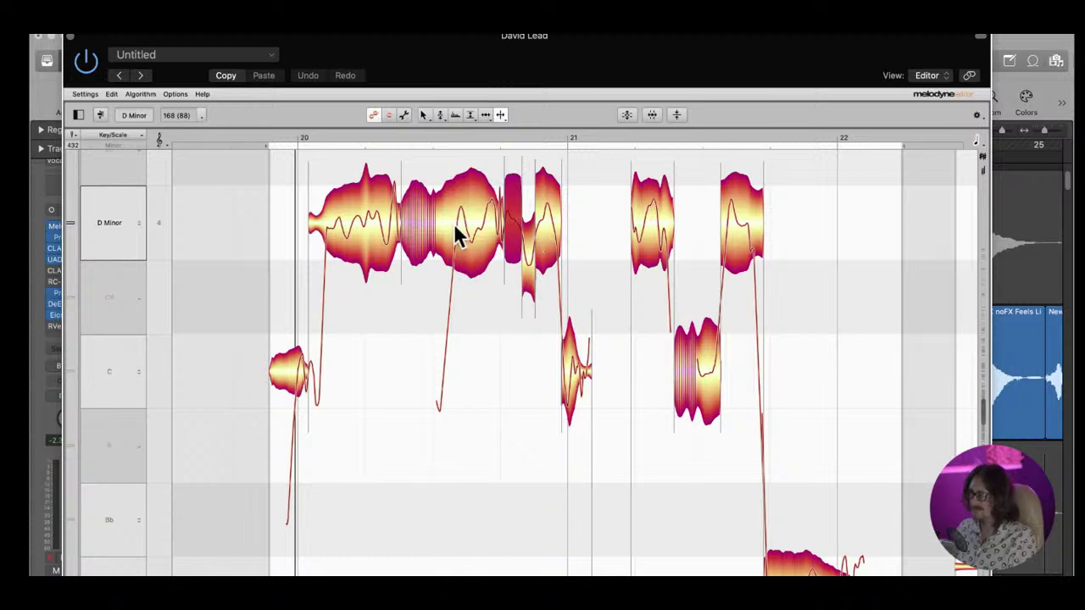
Split the wide D 4 note in the middle of bar 20 where its pitch curve rises steeply
left_click(472, 222)
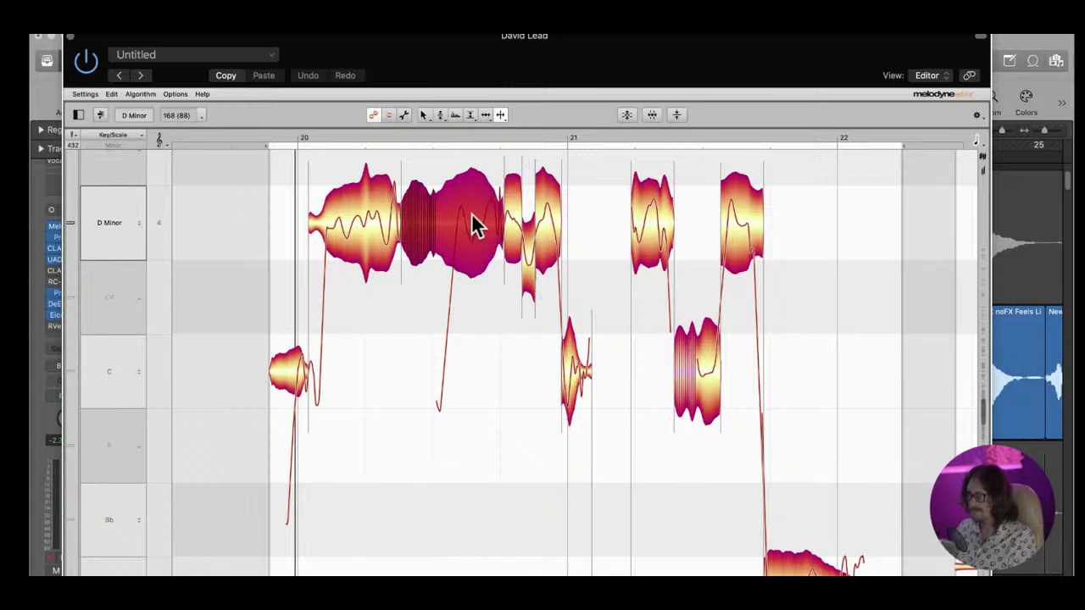
right_click(504, 326)
left_click(502, 322)
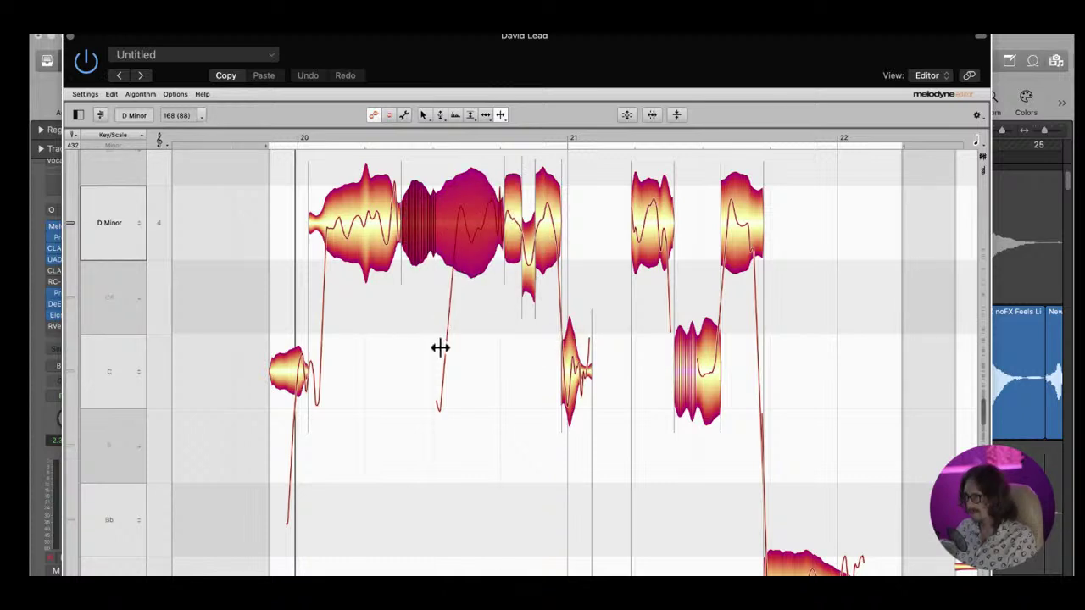
double_click(458, 226)
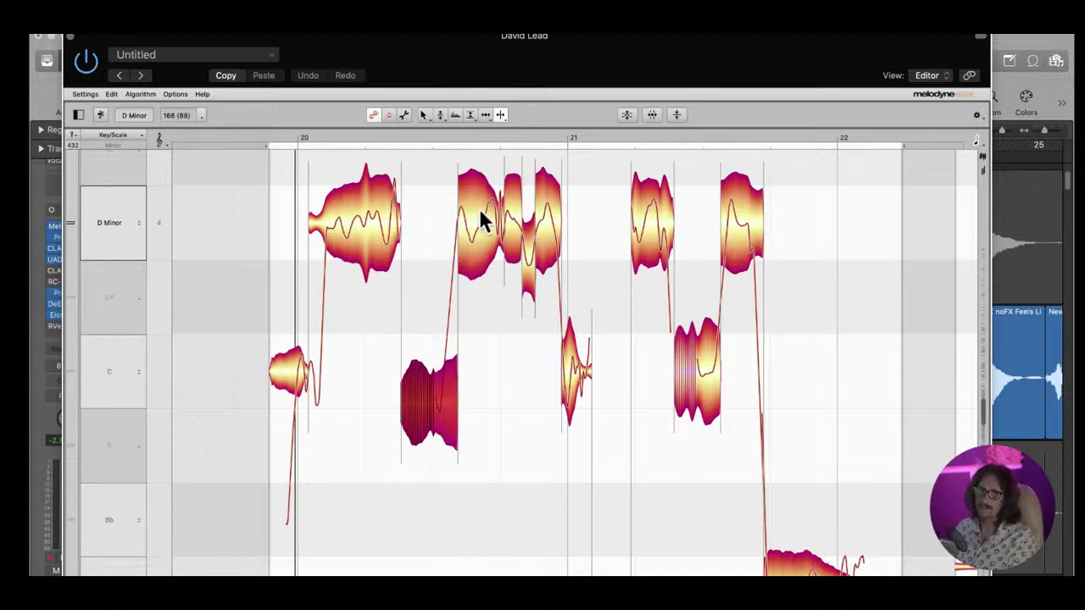
Split the first D 4 note of bar 20 near its start, separating the low beginning from the sustained part
right_click(347, 285)
left_click(348, 285)
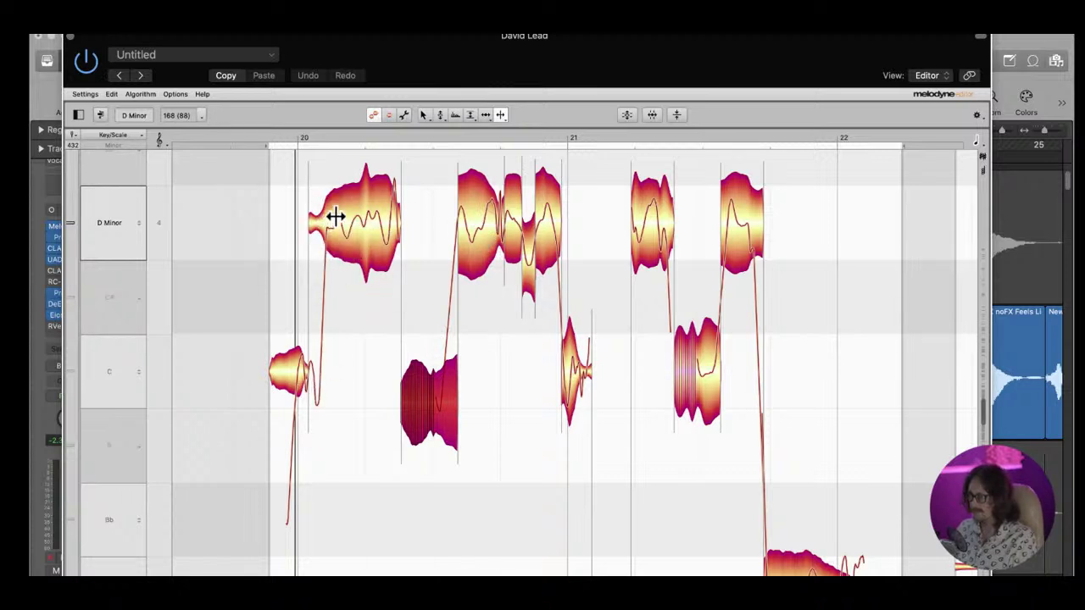
left_click(330, 223)
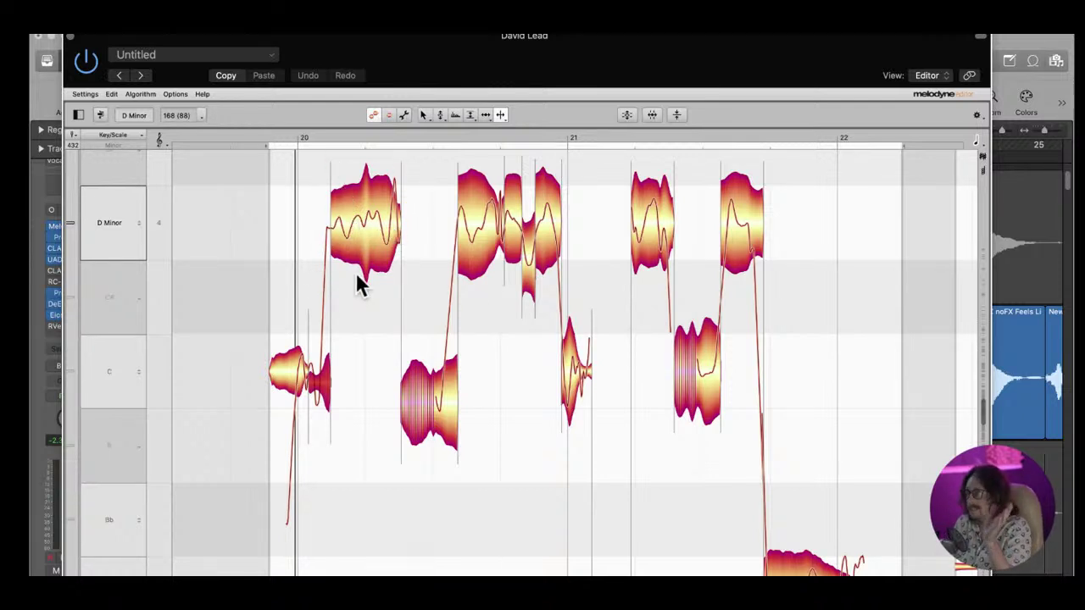
Split the first D 4 note of bar 21 at two points and the next D 4 note near its end
right_click(472, 330)
left_click(468, 331)
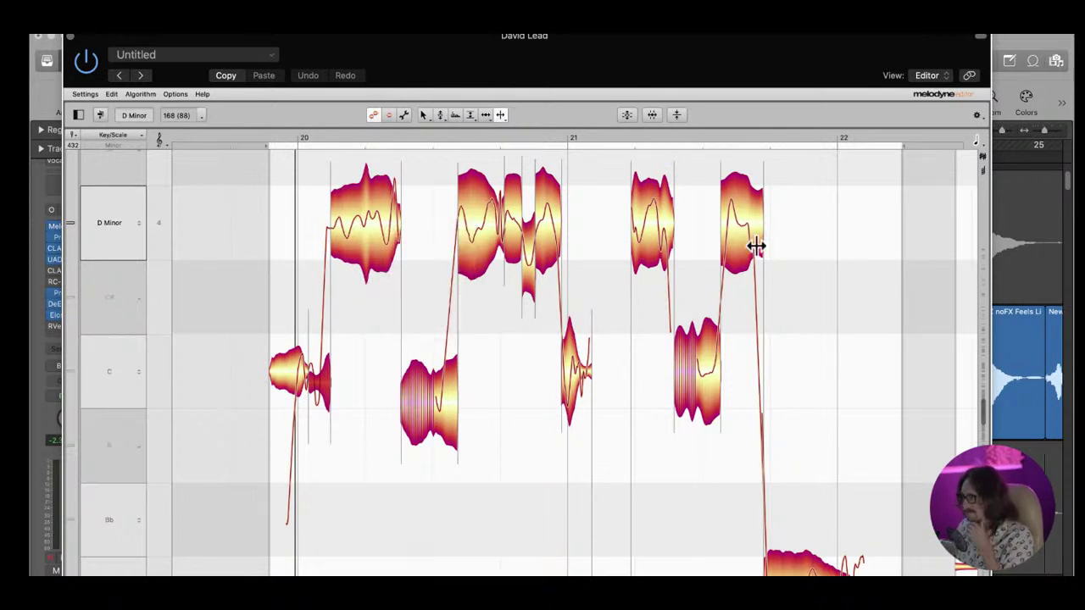
double_click(645, 227)
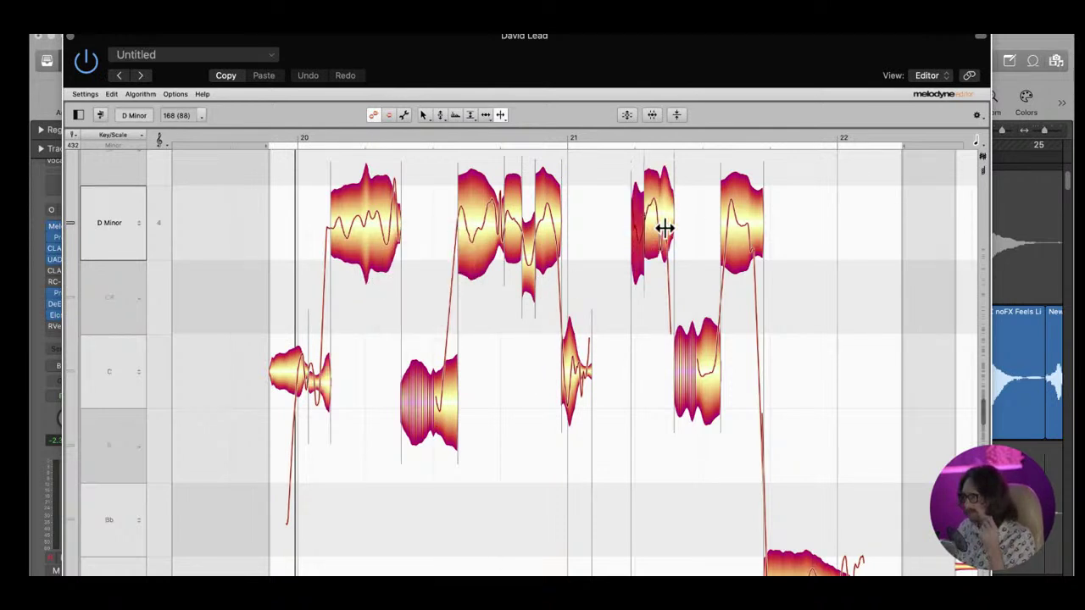
left_click(658, 235)
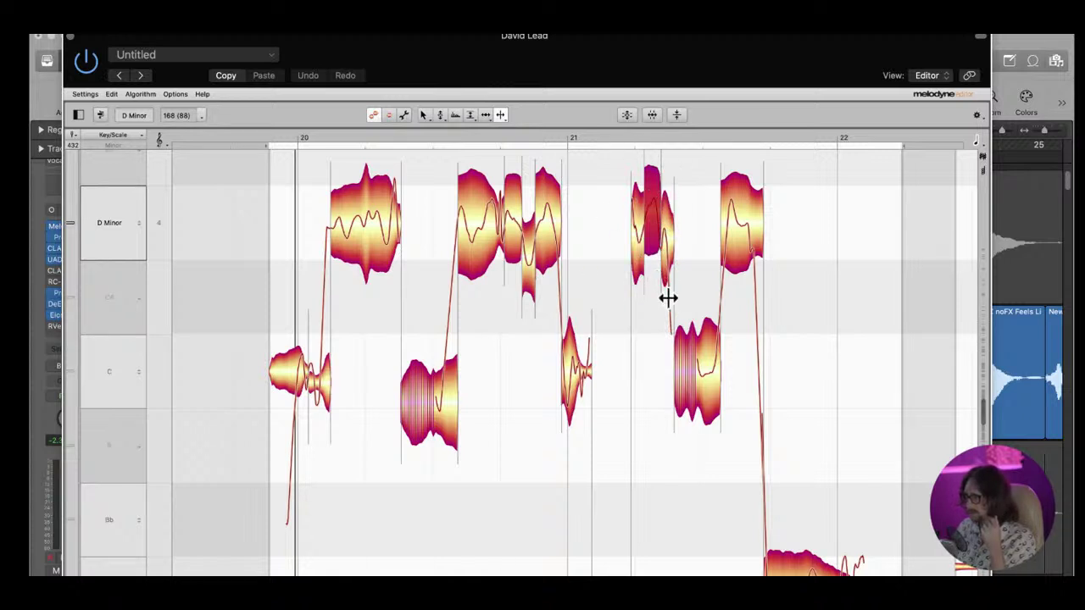
left_click(746, 237)
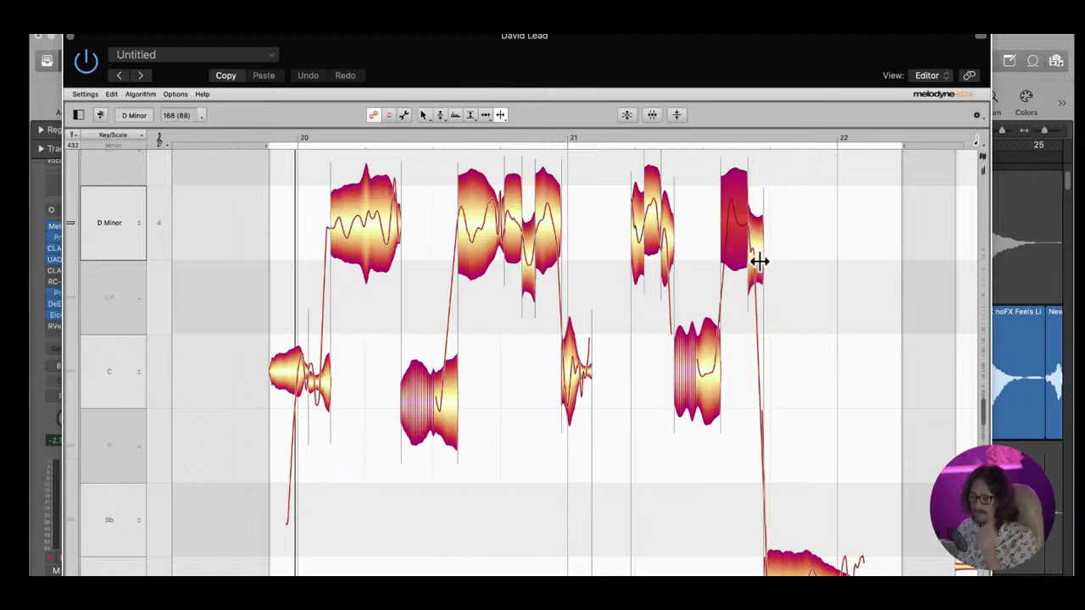
left_click_drag(764, 254, 751, 245)
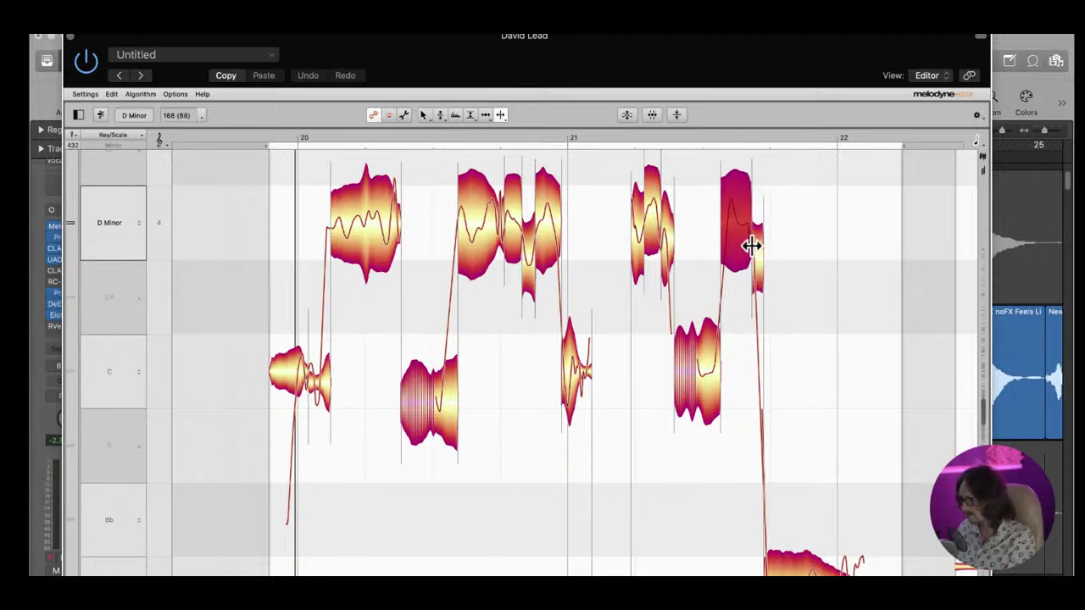
Split the closing A 3 note of the phrase just before the bar 22 line
scroll(748, 342, "down", 4)
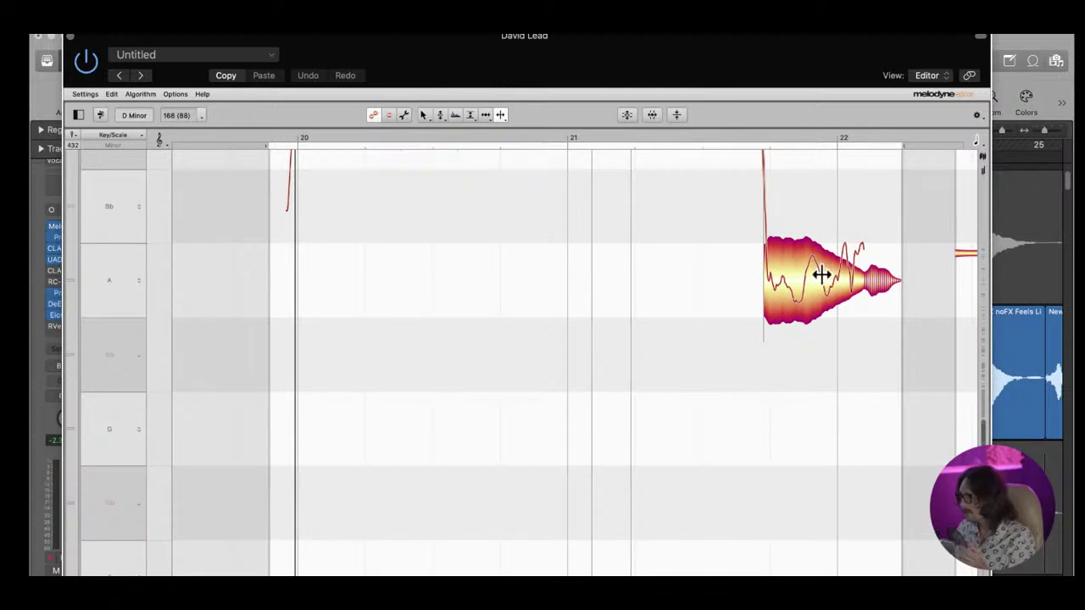
scroll(778, 288, "right", 5)
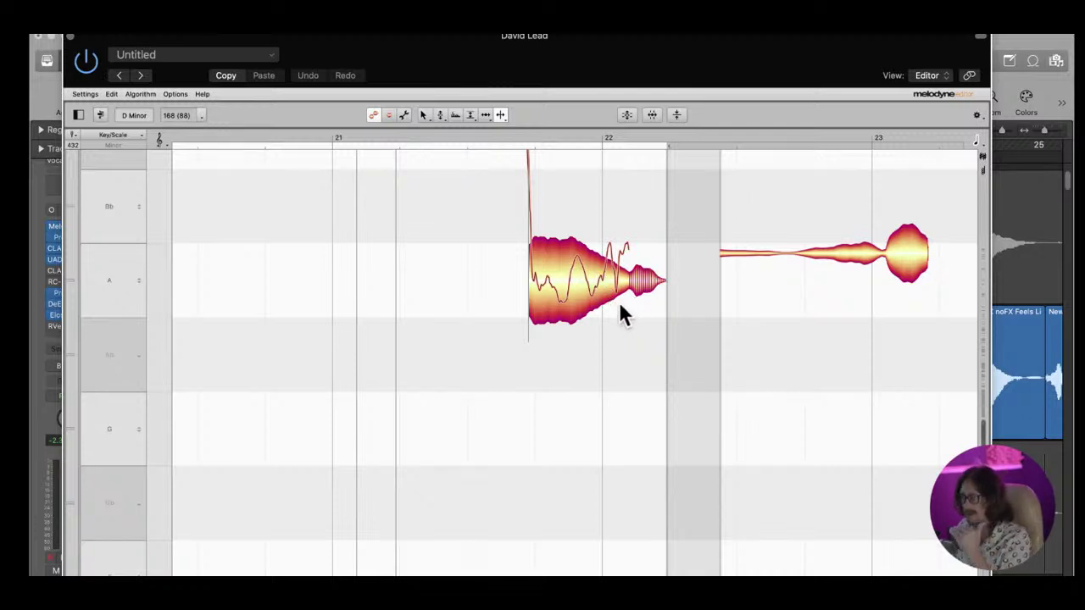
right_click(610, 284)
key("Escape")
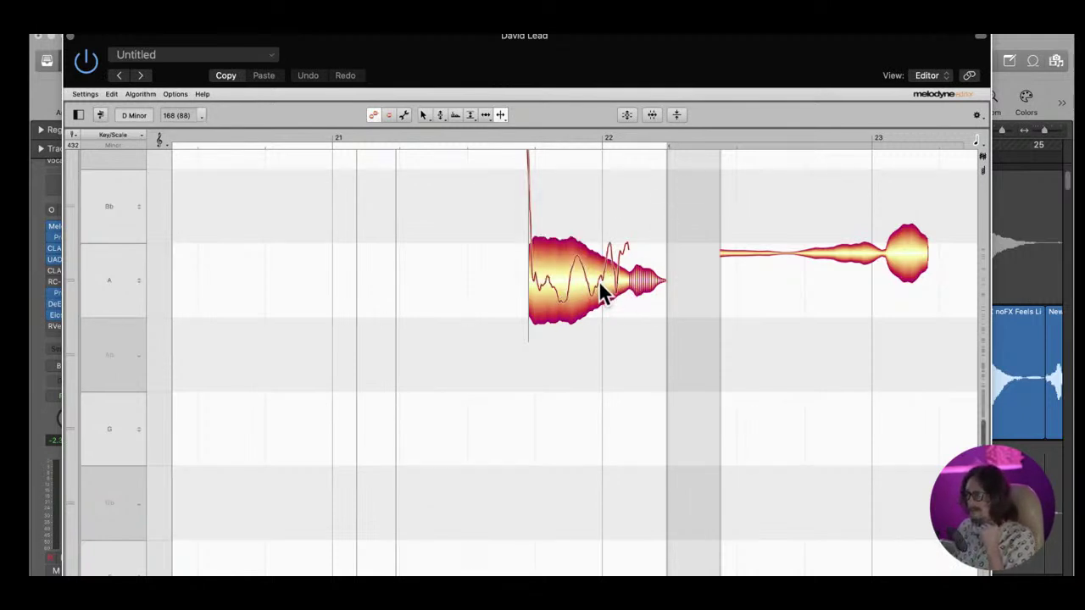
double_click(600, 292)
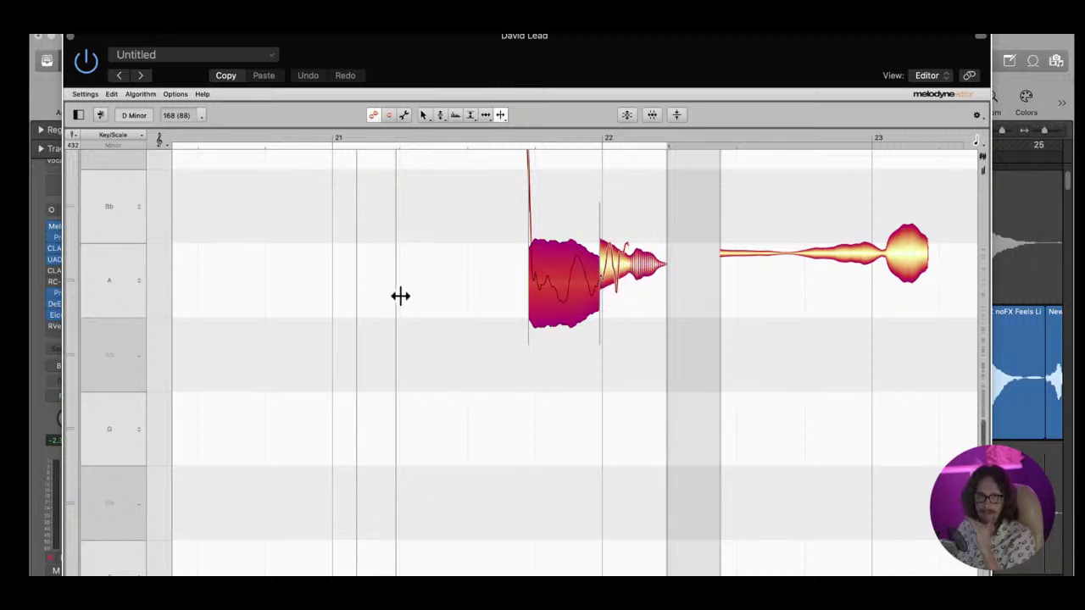
Select all notes of the phrase with the Pitch Tool and snap them to their nearest scale pitches
scroll(403, 294, "down", 5)
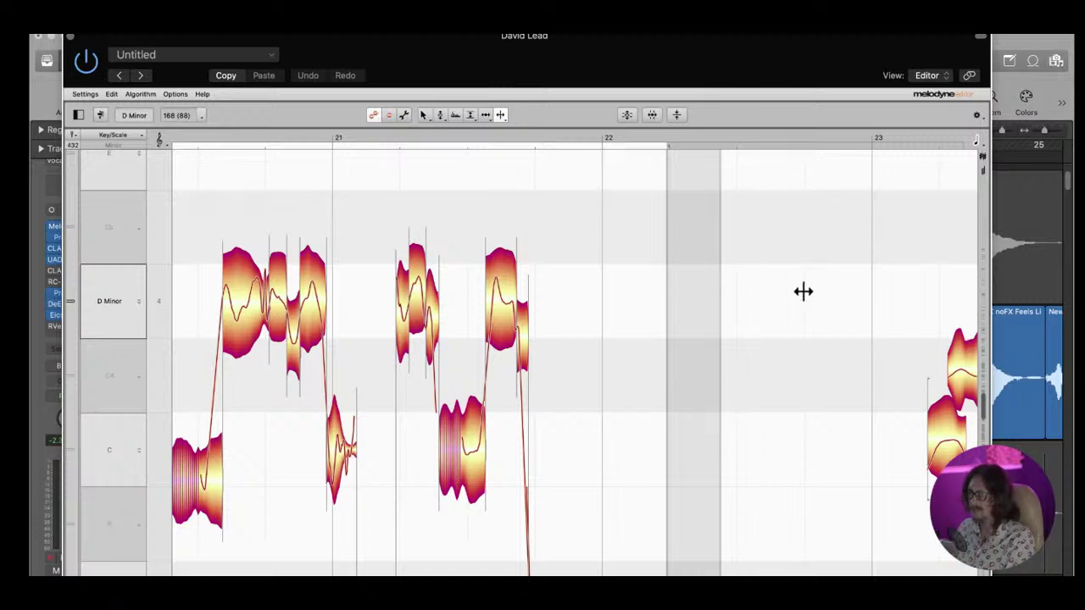
scroll(642, 288, "left", 3)
scroll(521, 307, "up", 3)
scroll(520, 306, "down", 4)
right_click(528, 319)
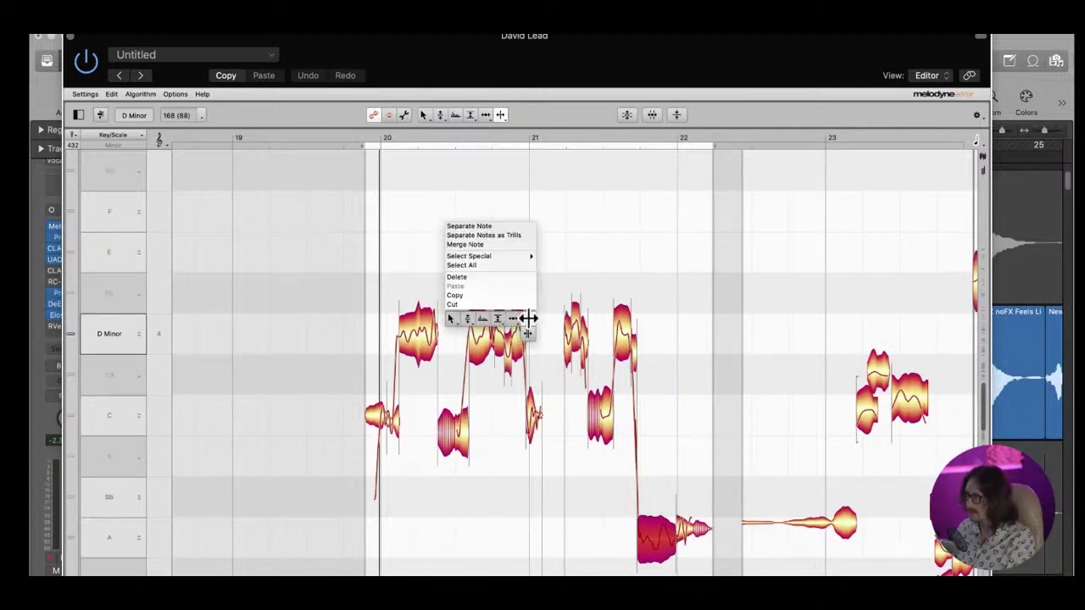
left_click(465, 318)
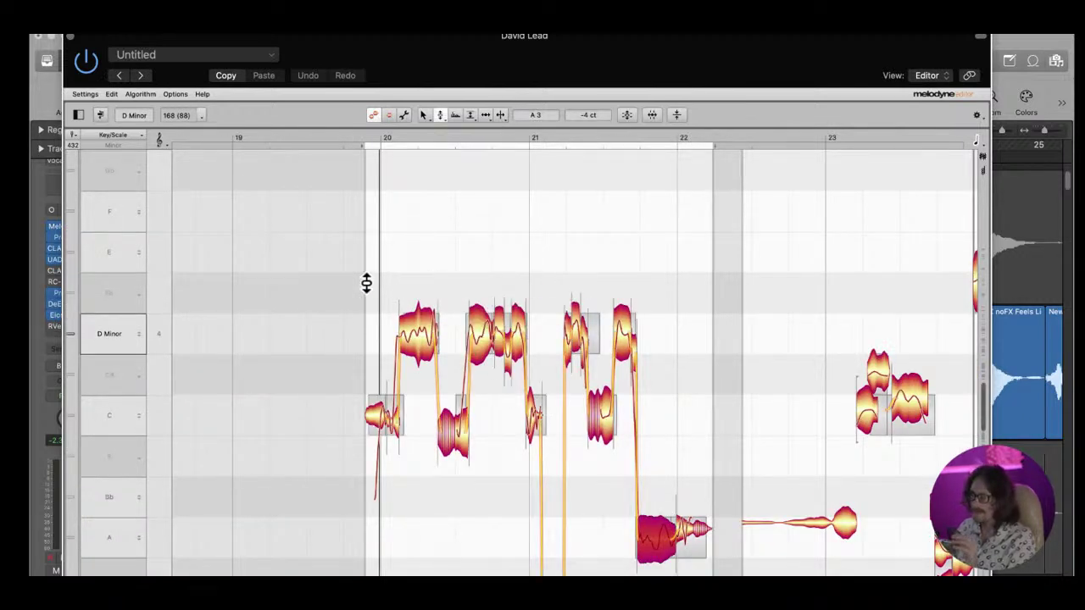
left_click_drag(359, 280, 702, 550)
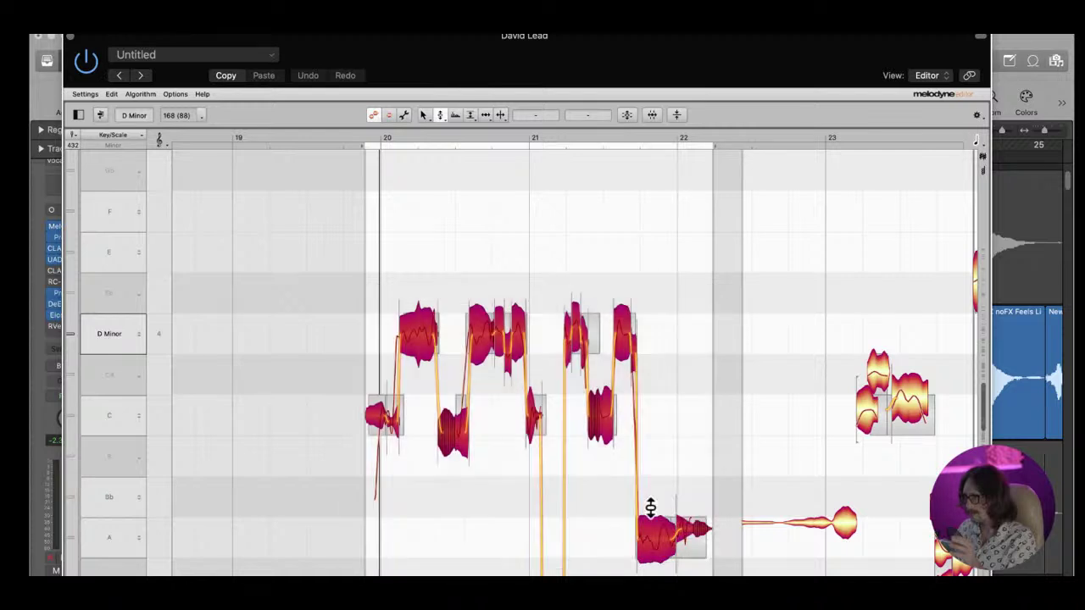
double_click(479, 331)
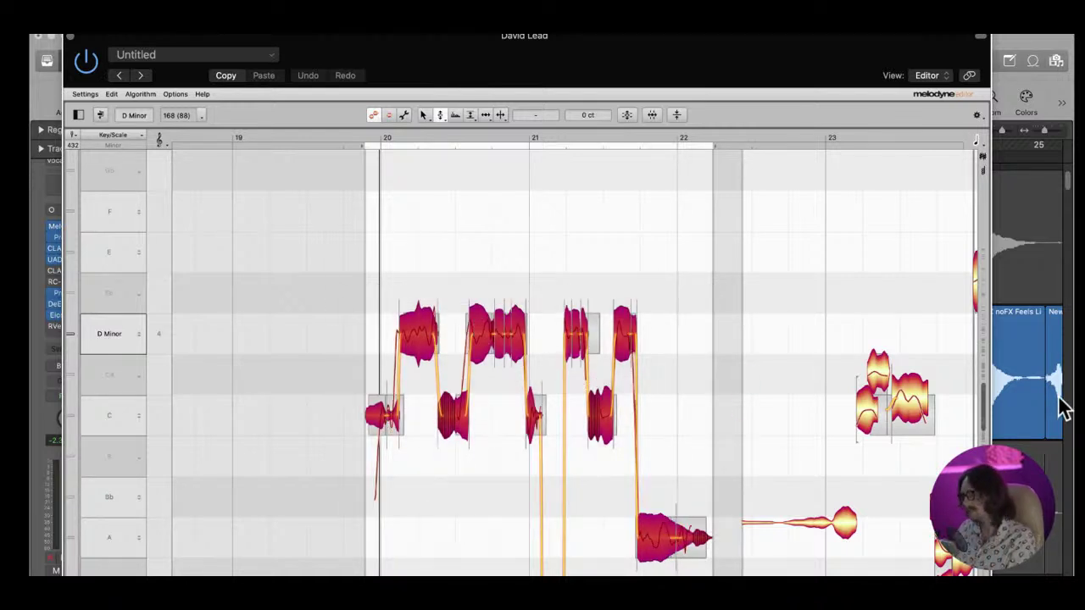
Deselect the notes and play back the phrase with the separated notes corrected
left_click(235, 242)
key("space")
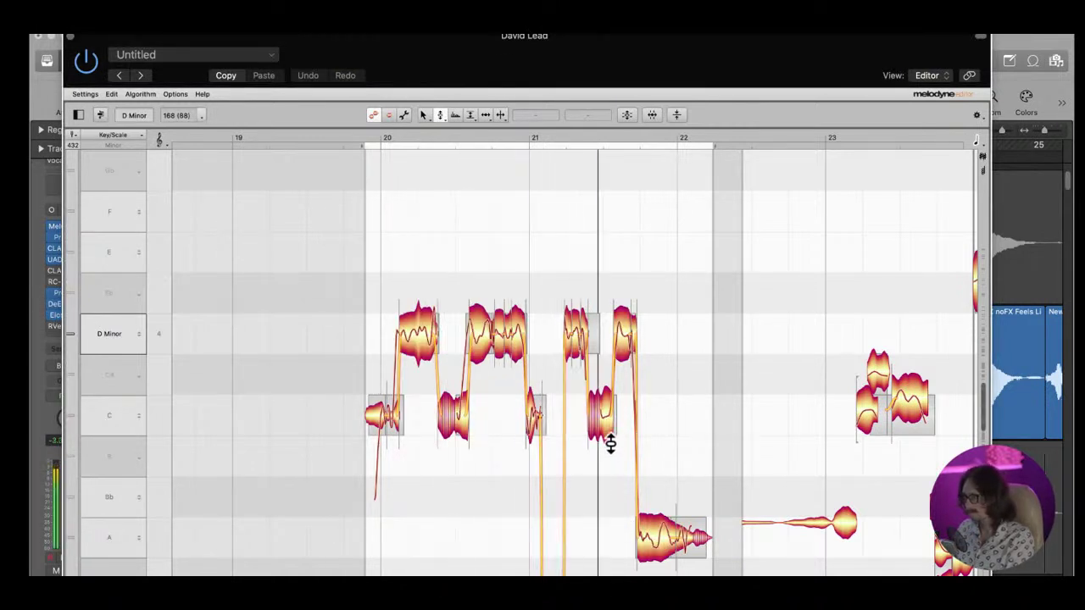
left_click(1062, 405)
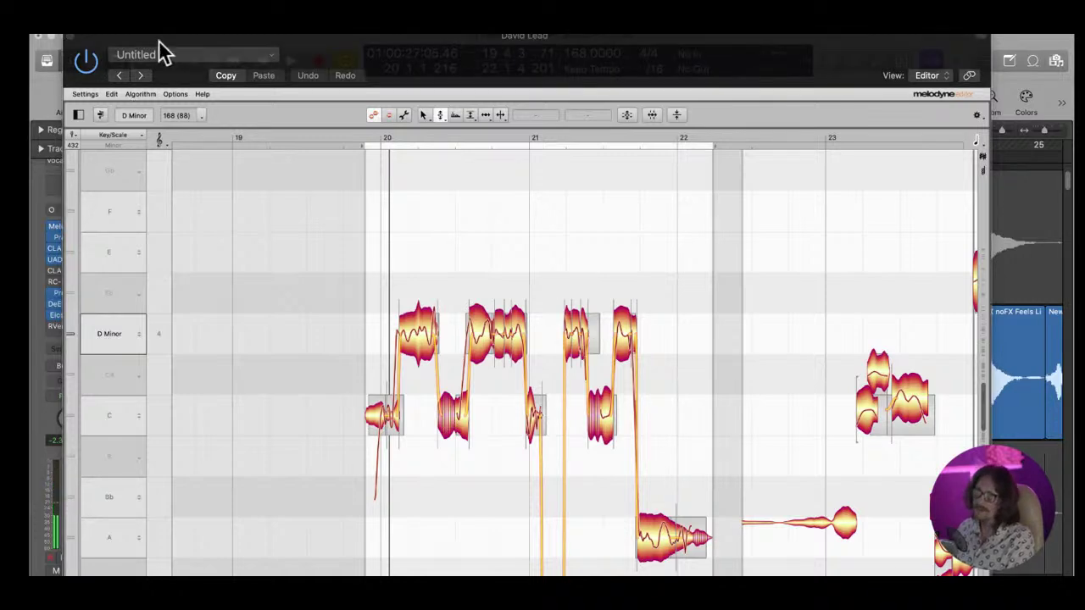
Extend the end of the cycle range to 22 2 3 1, slightly past the first vocal region
left_click_drag(182, 40, 250, 386)
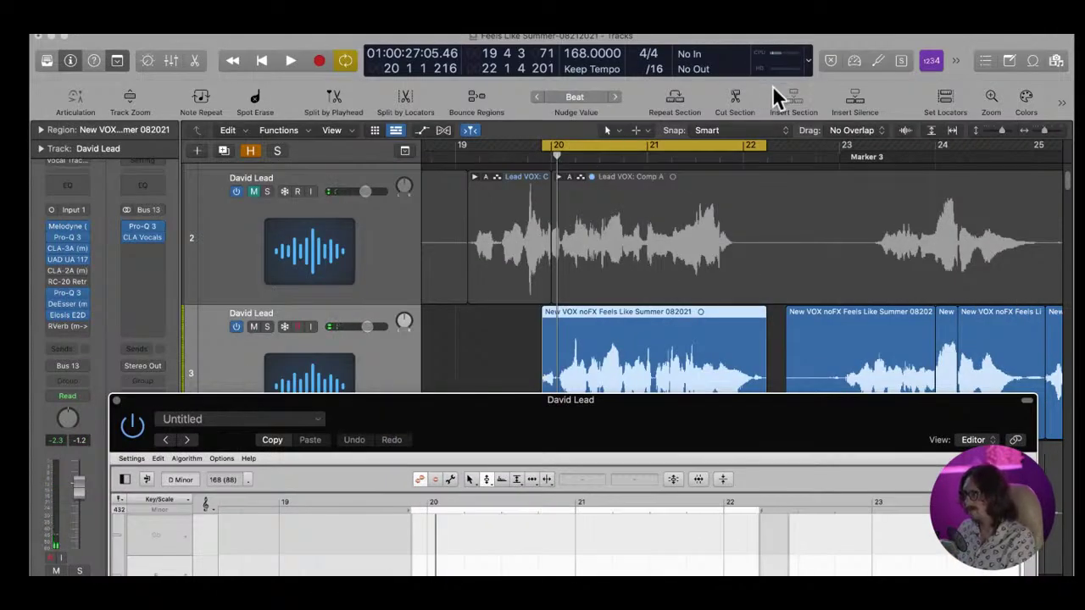
left_click_drag(766, 148, 780, 149)
left_click_drag(625, 426, 584, 65)
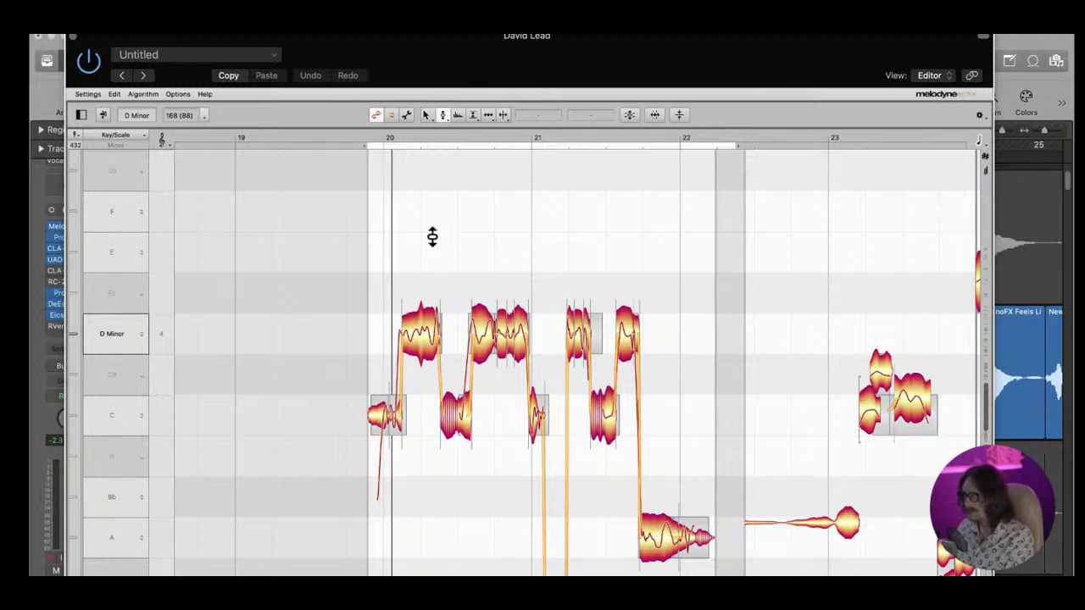
Close the Melodyne window and deselect the first vocal region in the arrangement
left_click_drag(367, 74, 375, 557)
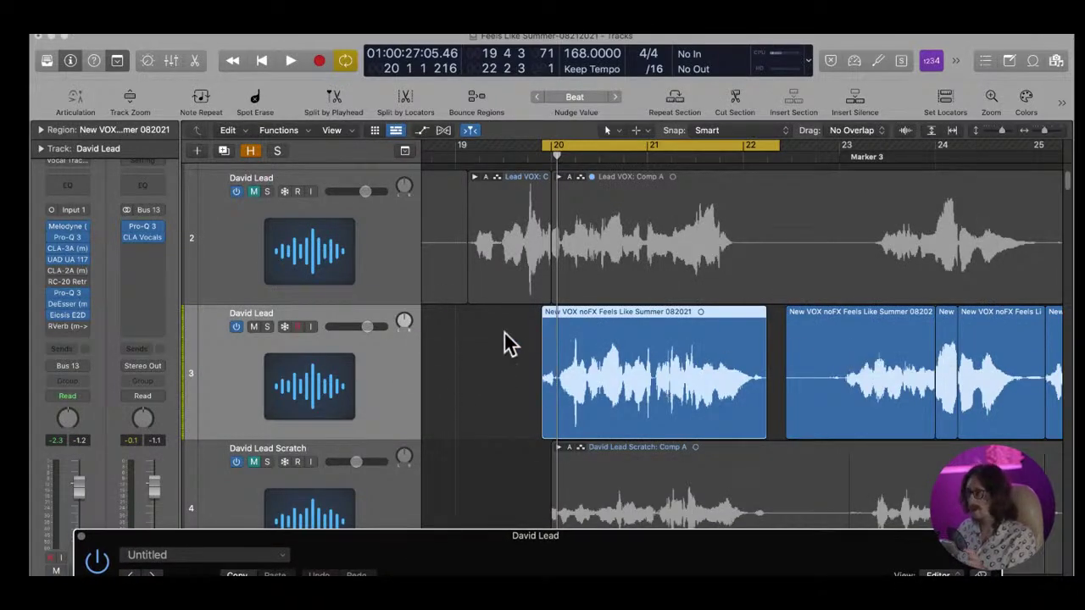
left_click(80, 537)
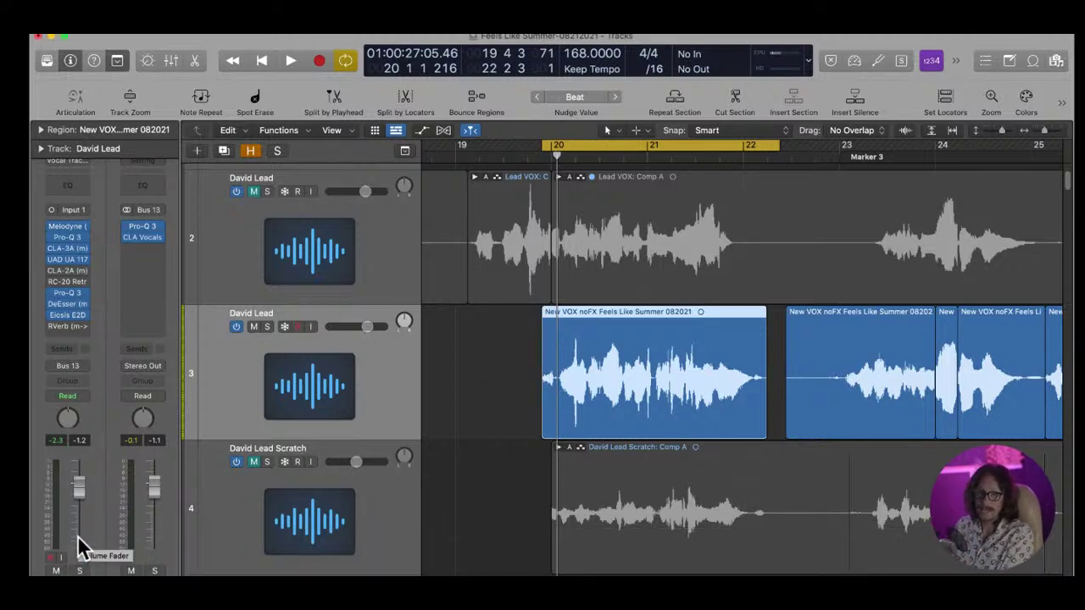
left_click(484, 363)
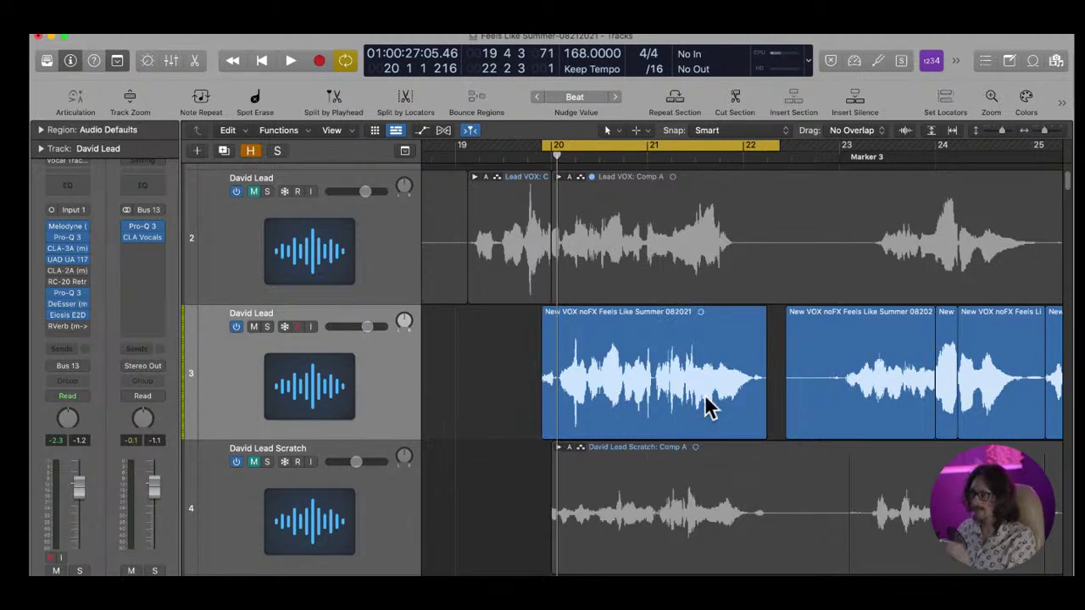
Play back the pitch-corrected first lead vocal phrase over the cycle range and stop at its end
key("space")
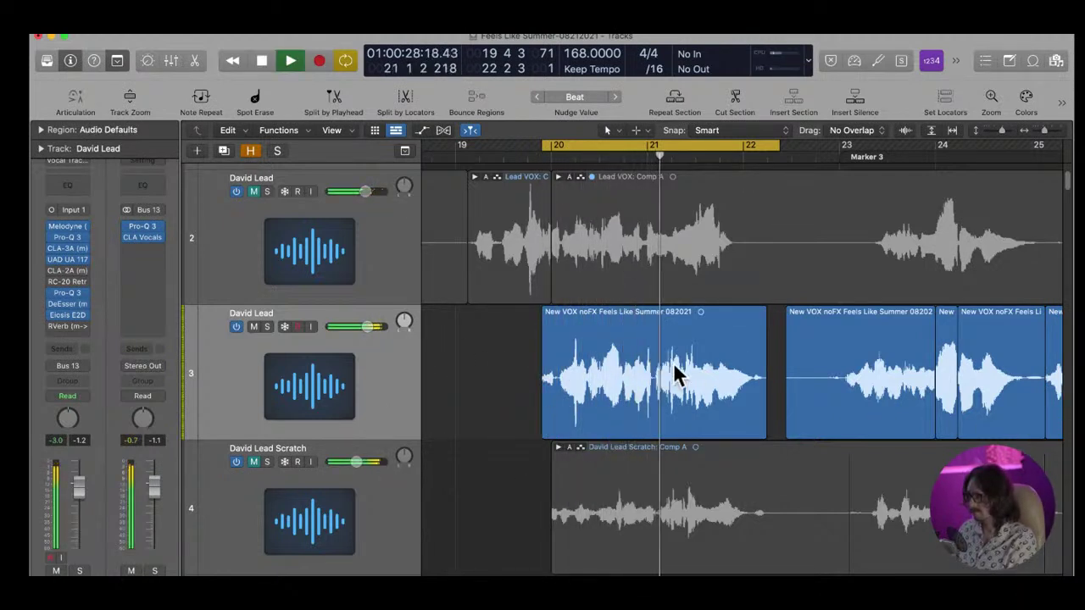
key("space")
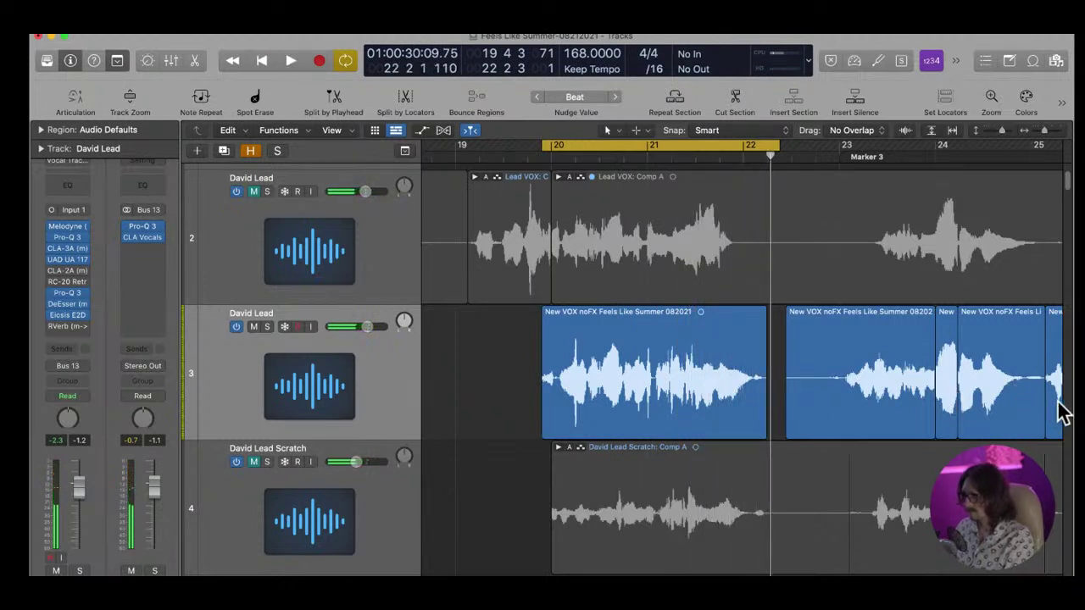
right_click(642, 378)
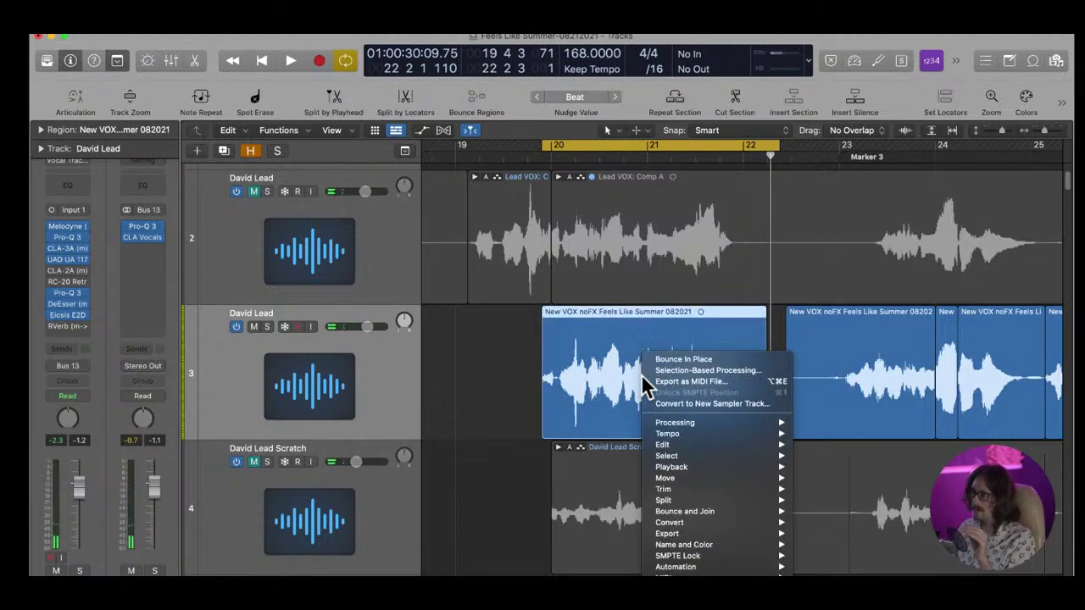
left_click(666, 361)
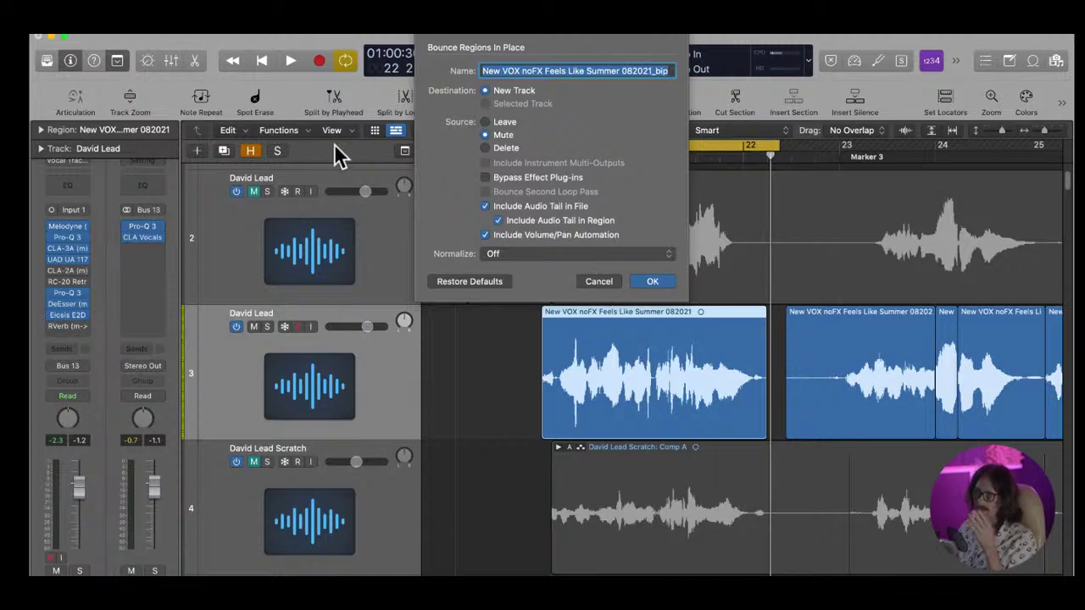
left_click(592, 282)
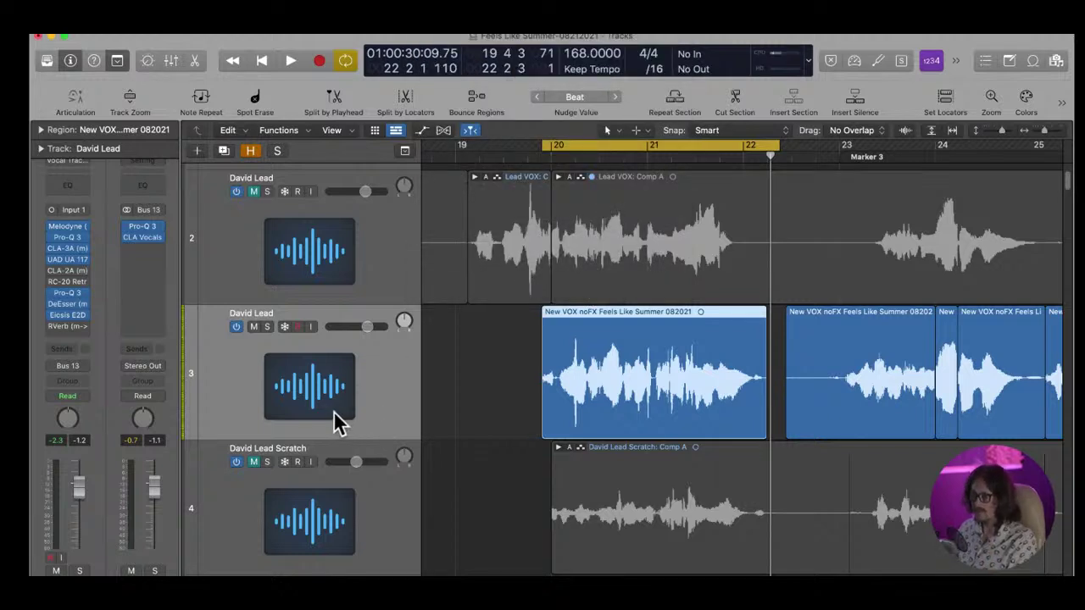
Duplicate the lead vocal track with its channel settings and remove the Melodyne plug-in from the duplicate
key("super+d")
scroll(500, 453, "down", 1)
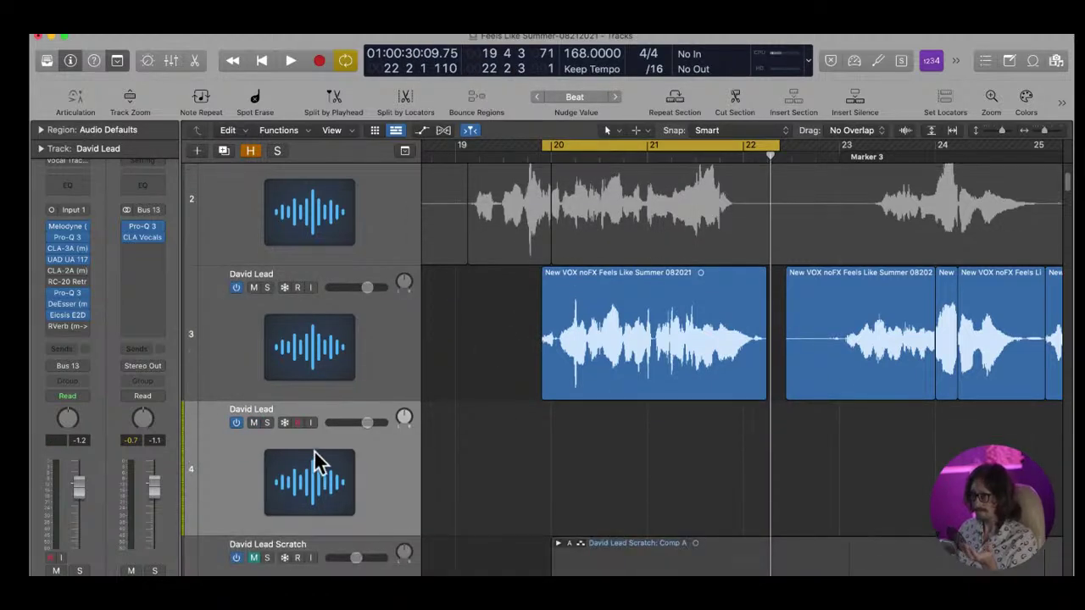
left_click(88, 226)
left_click(116, 244)
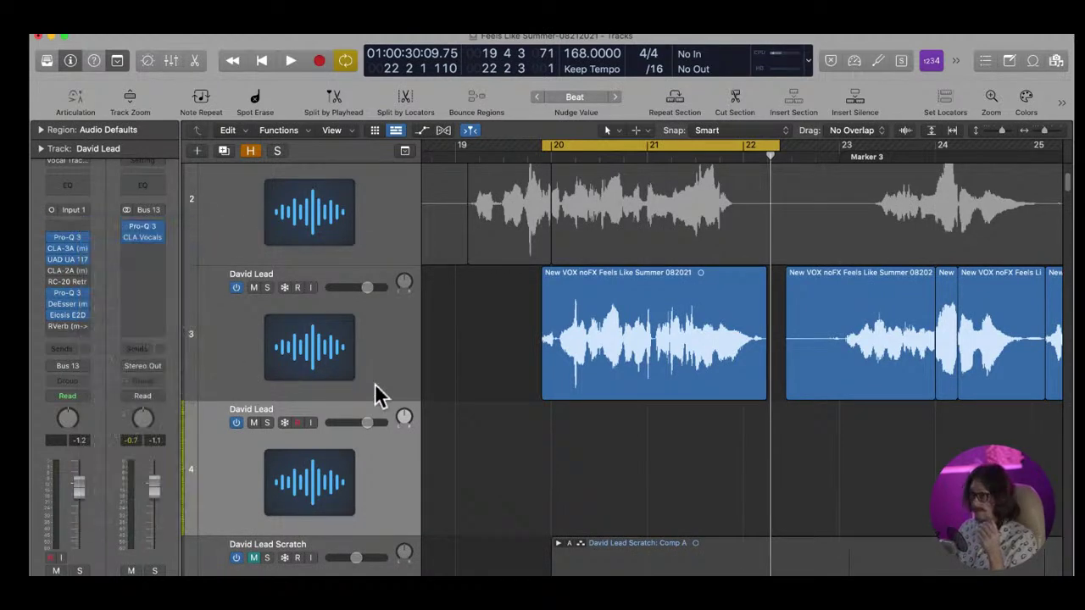
Bypass the active plug-ins after Melodyne on the original lead vocal track, leaving only Melodyne enabled
left_click(331, 367)
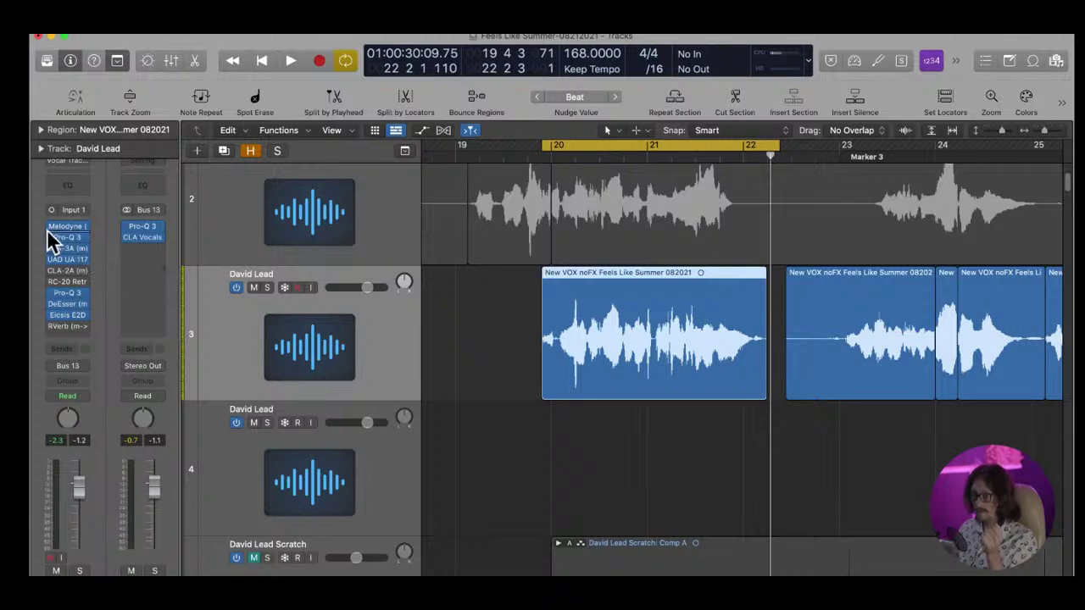
left_click_drag(52, 238, 56, 315)
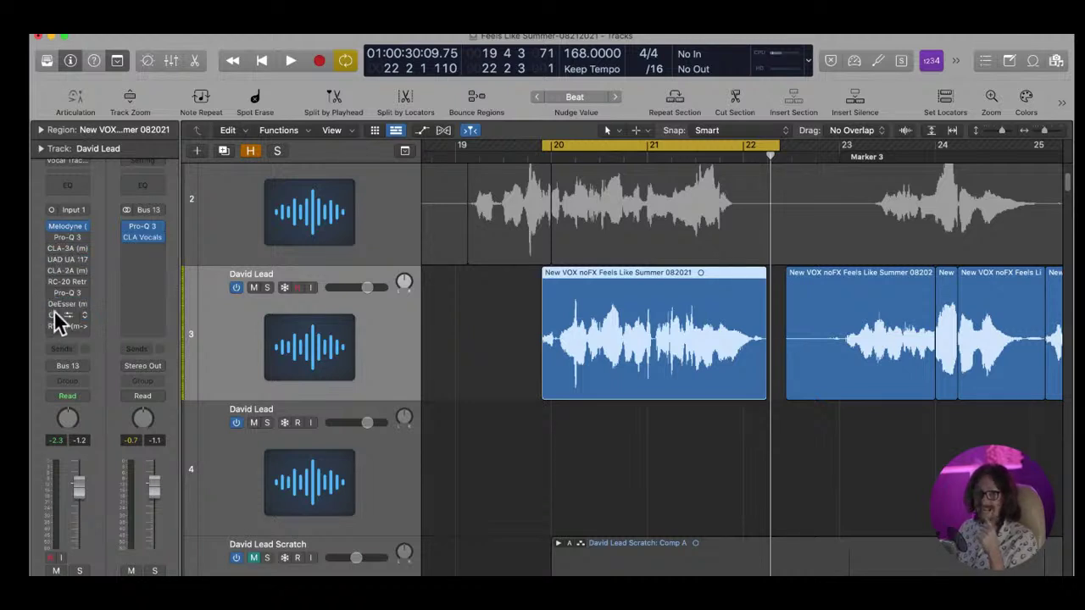
Bounce the first vocal region in place to a new track, named with the singer's first name plus "lead vox-Melod", with Source set to Leave
right_click(688, 343)
left_click(744, 344)
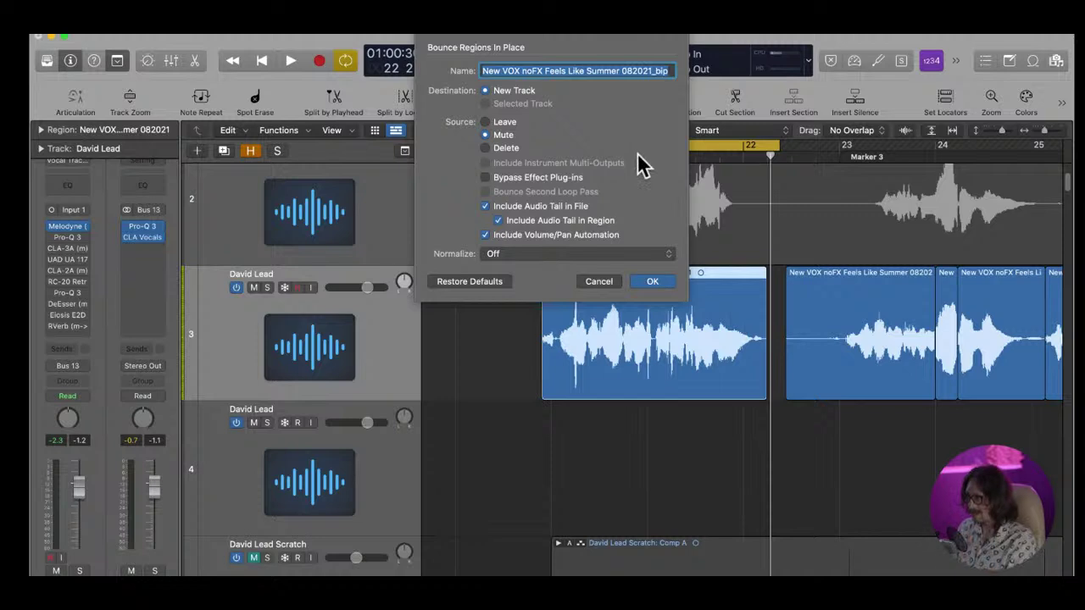
type("Dav")
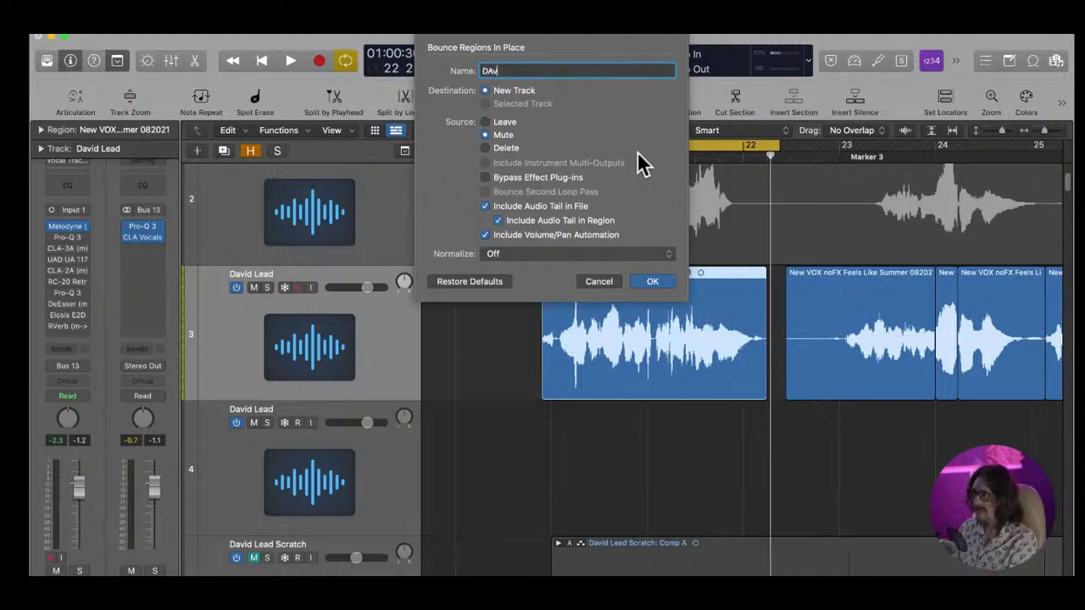
type("id ")
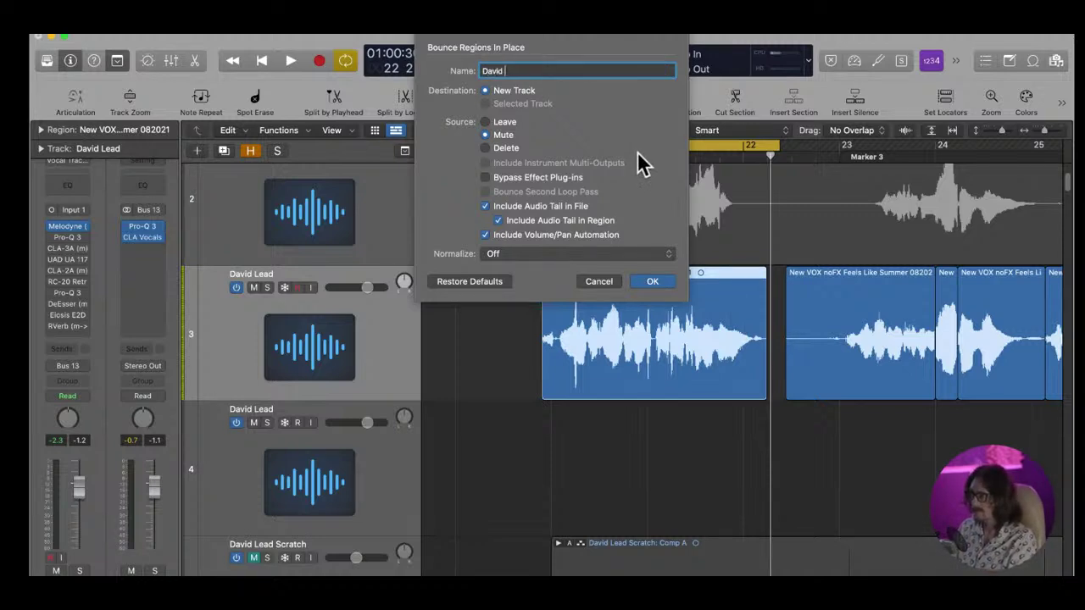
type("lead vox")
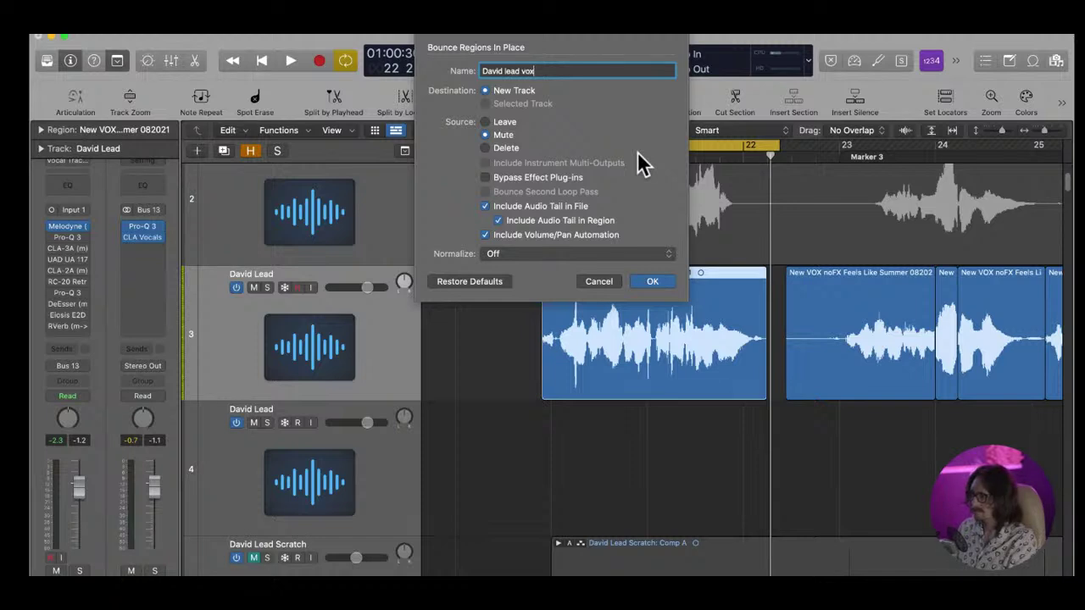
type("-Melod")
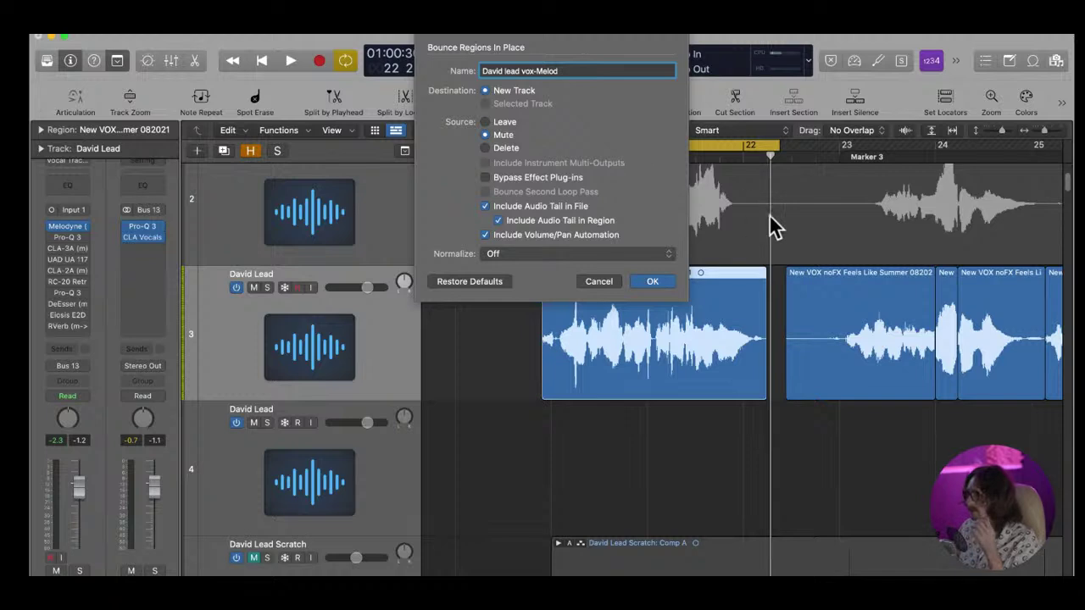
left_click(486, 123)
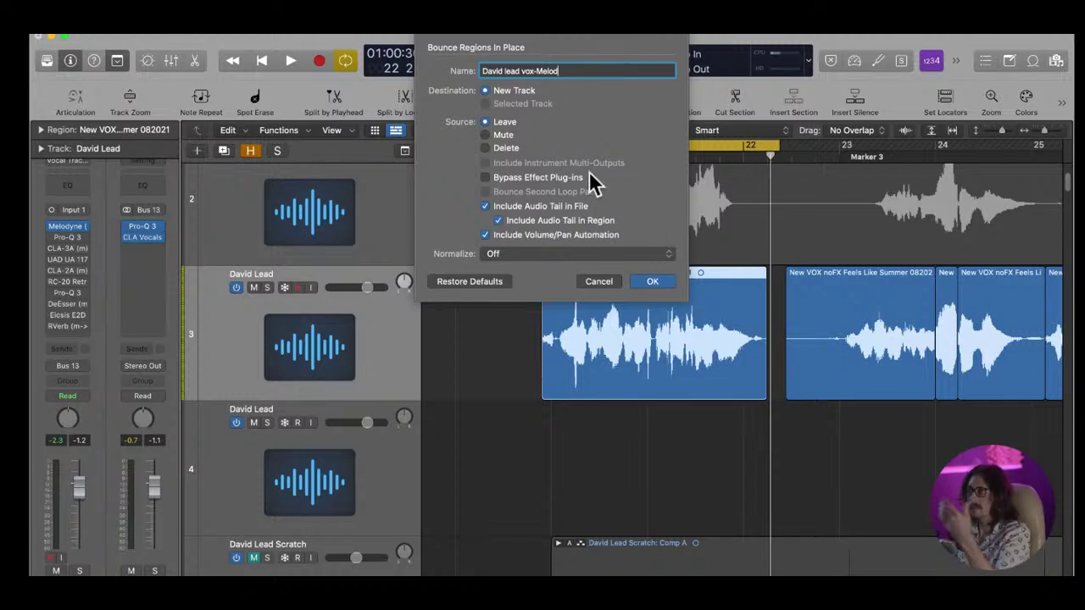
left_click(484, 177)
left_click(484, 178)
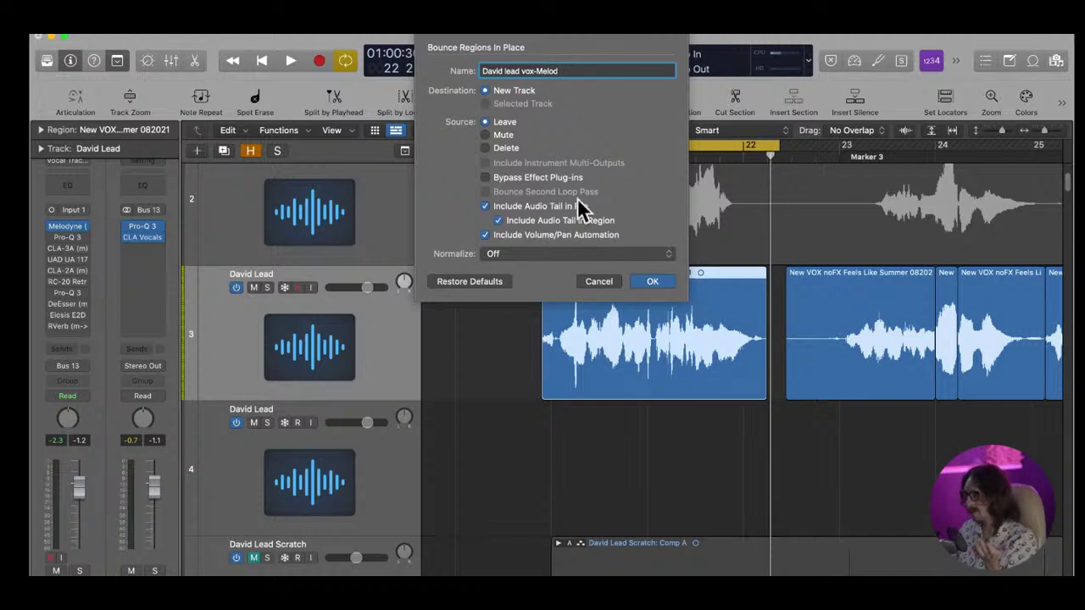
left_click(648, 282)
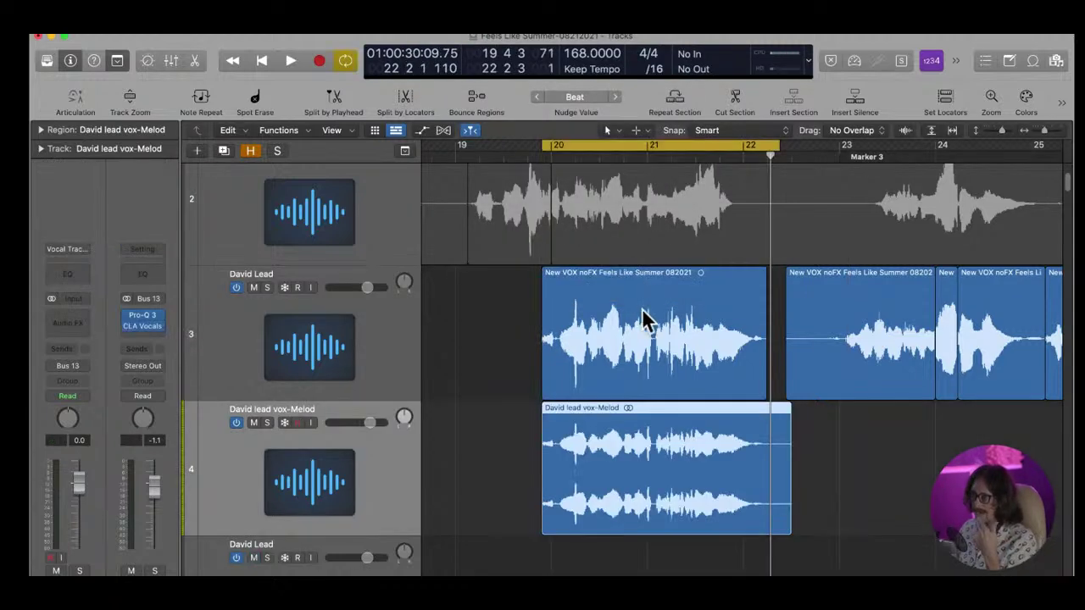
Put the bounced region on the duplicated lead track and place that track directly below the original lead track
scroll(626, 415, "down", 2)
scroll(627, 422, "down", 2)
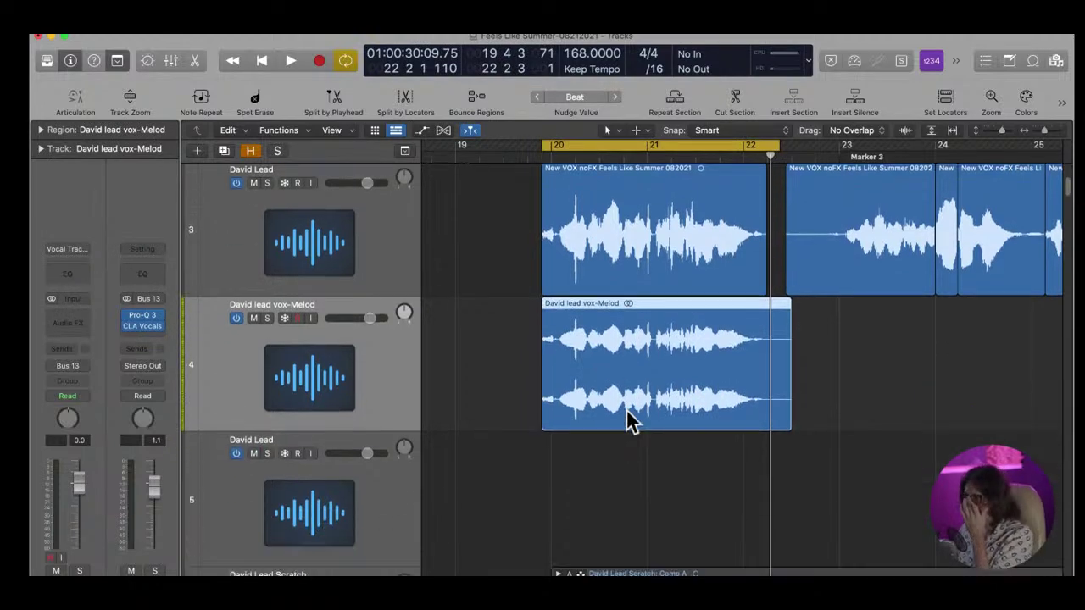
left_click_drag(584, 397, 582, 447)
left_click_drag(352, 508, 339, 362)
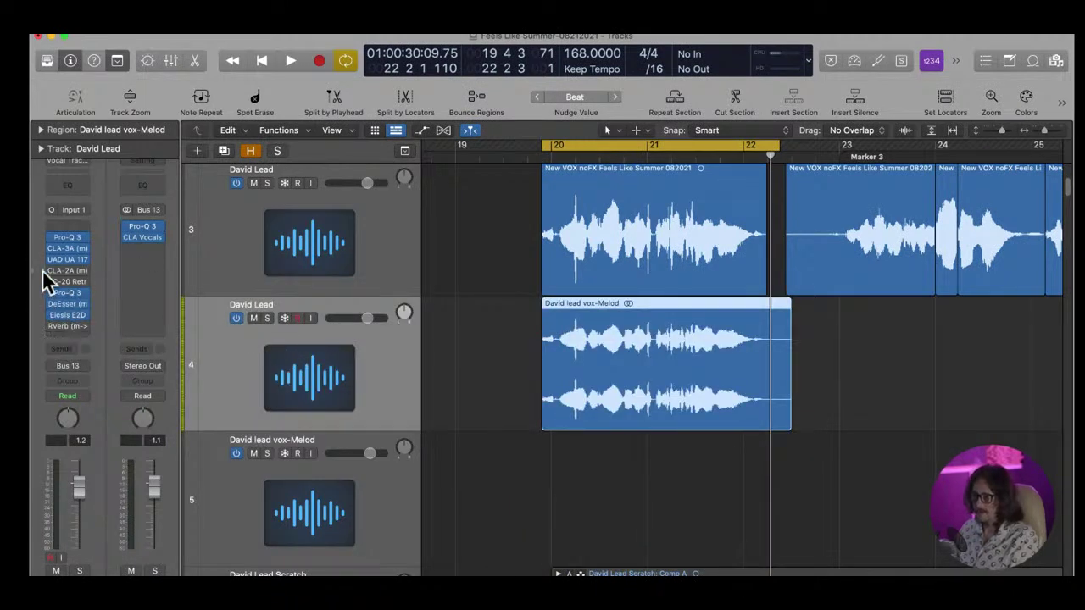
Enable the RC-20 and RVerb plug-ins on the duplicated track, mute the original first vocal region, and select the duplicated track
left_click(52, 327)
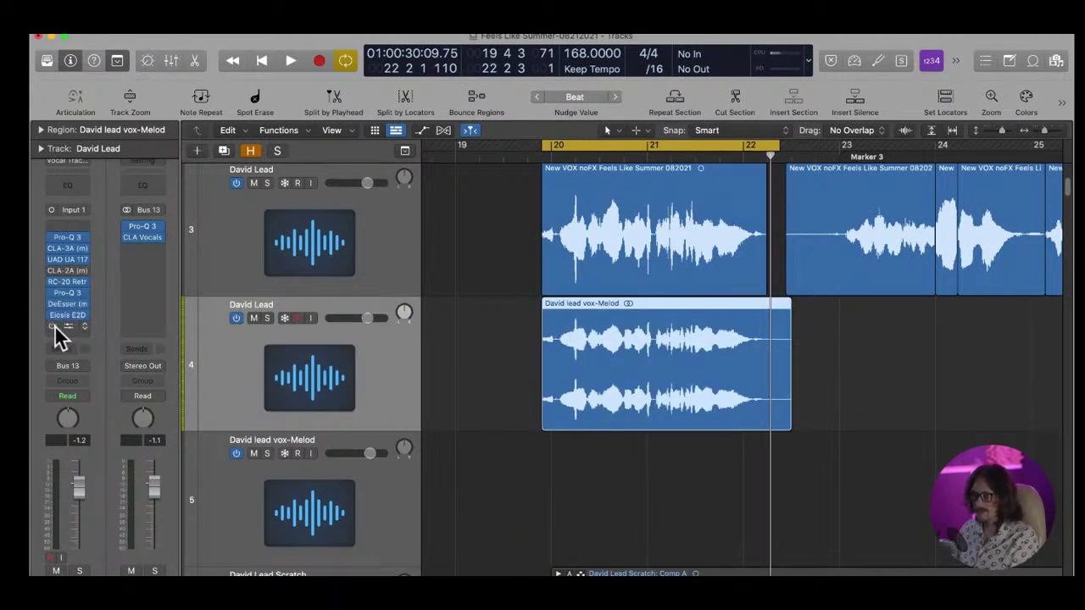
left_click(615, 224)
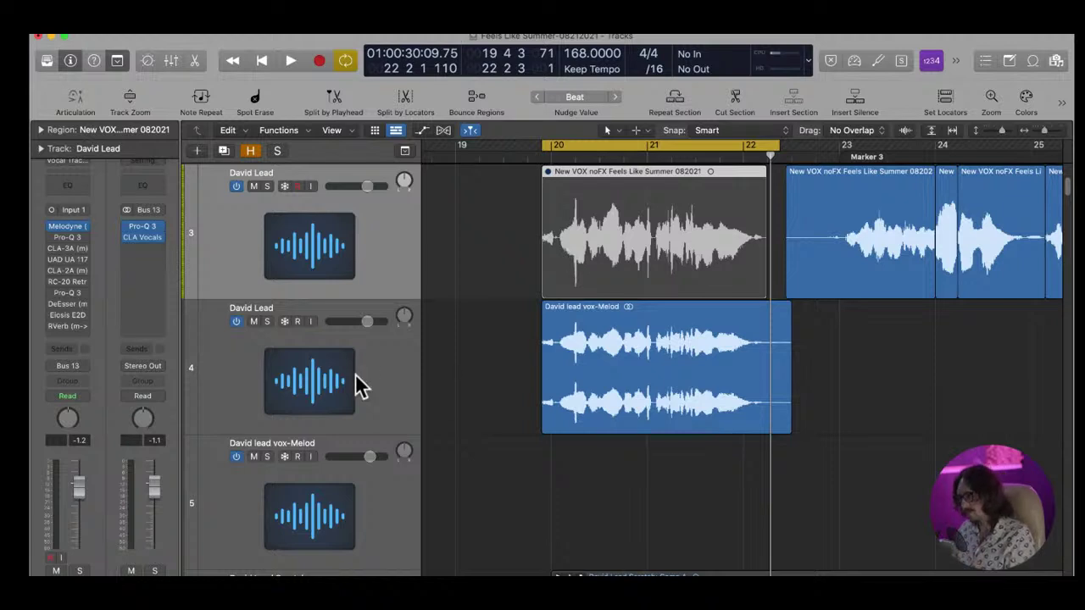
left_click(385, 360)
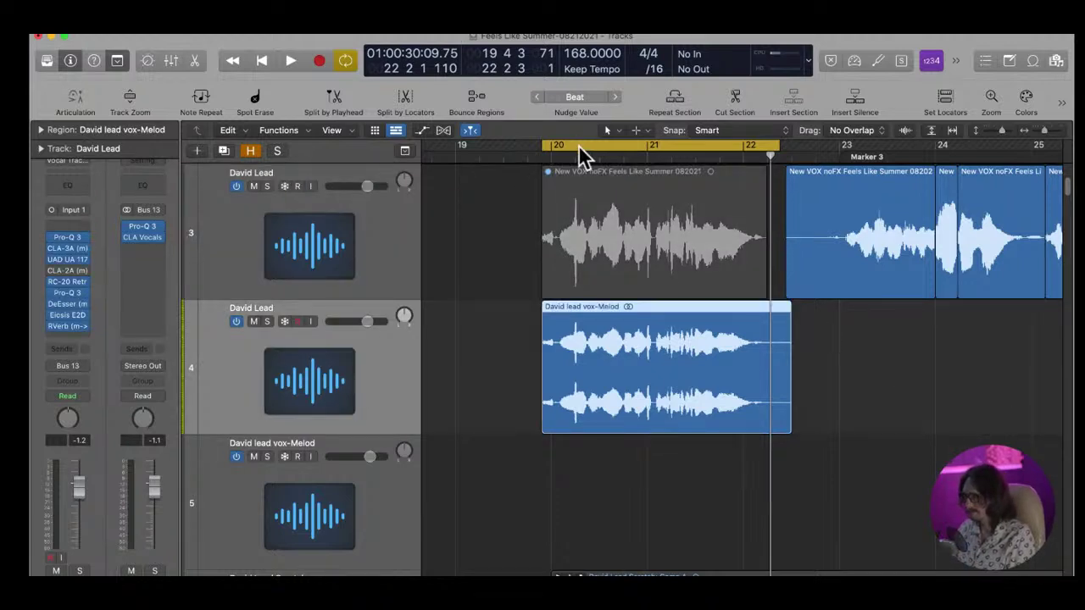
Turn off cycle mode and play the arrangement from just before bar 19 through the bounced phrase into the following one
left_click(577, 144)
double_click(436, 156)
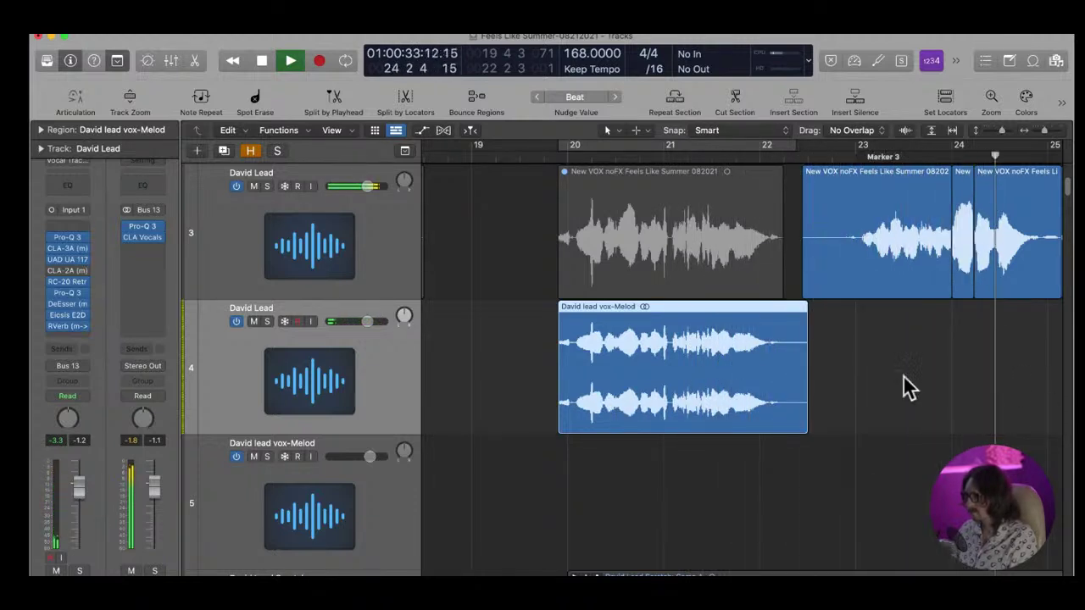
key("space")
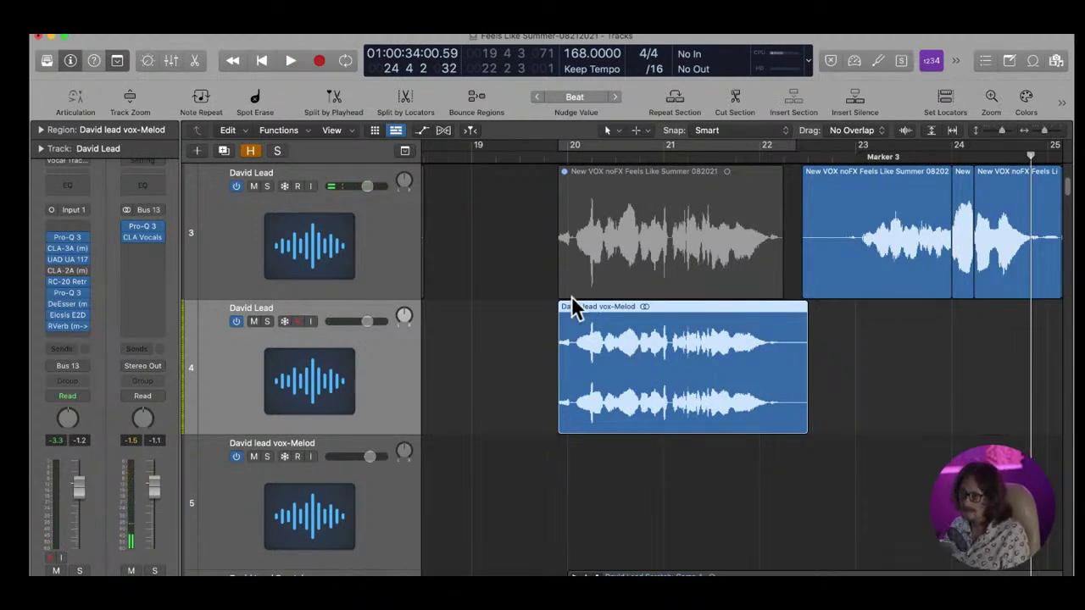
Split the bounced region just after the vocal ends, delete the silent tail, and add a short fade-out to the remaining region
left_click_drag(548, 315, 604, 426, "ctrl+alt")
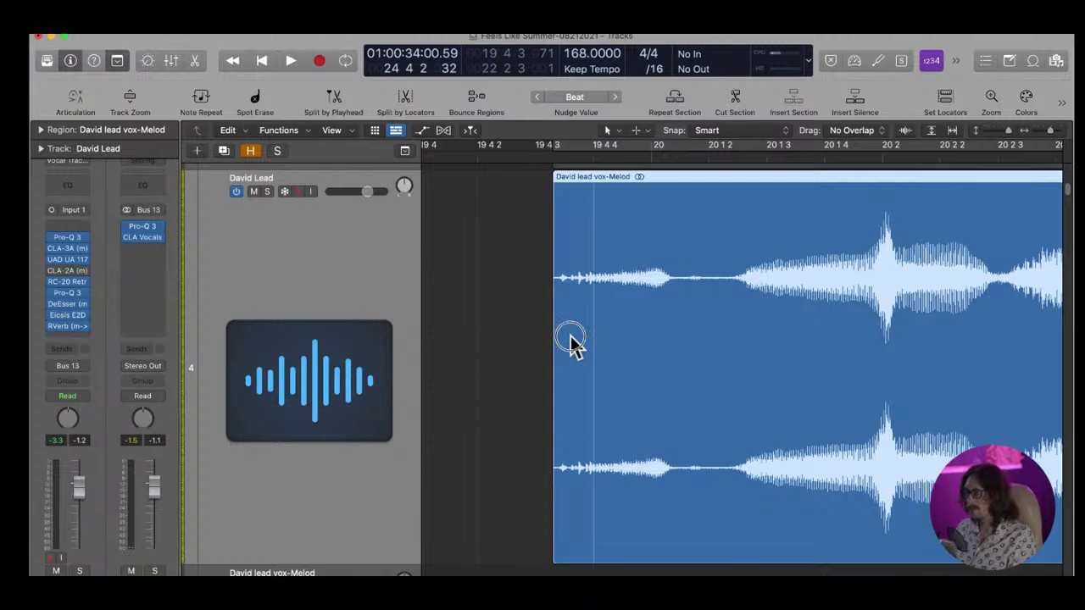
left_click(508, 368, "ctrl+alt")
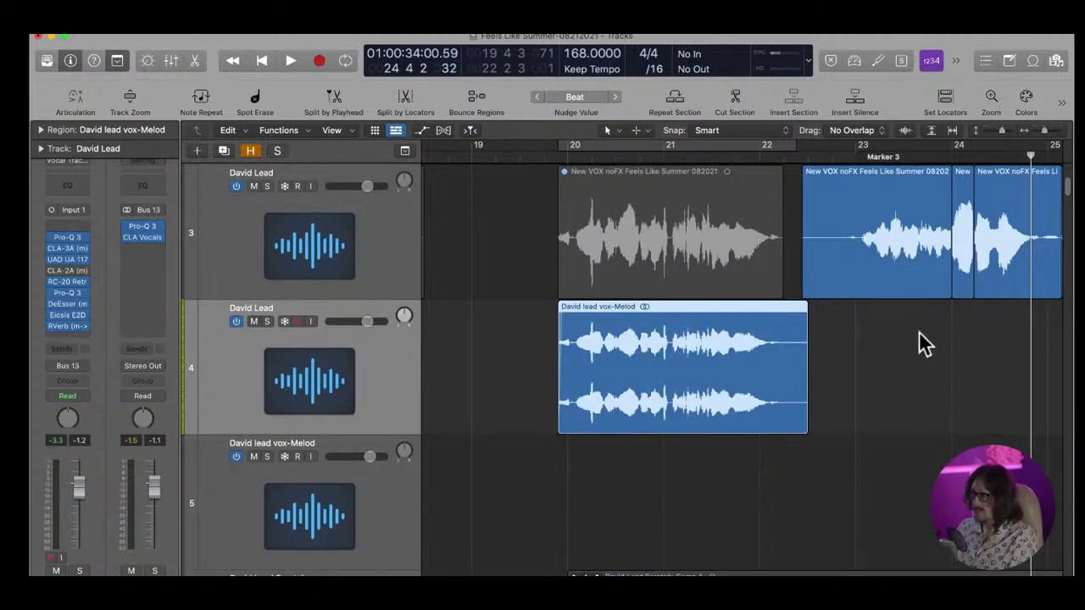
left_click_drag(728, 302, 879, 422, "ctrl+alt")
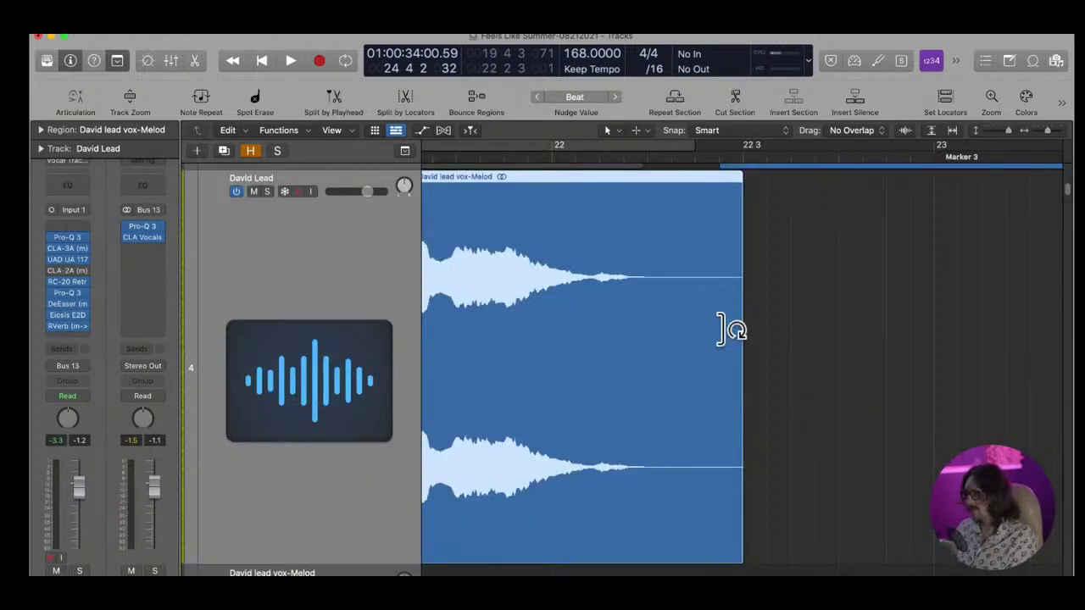
left_click(647, 249)
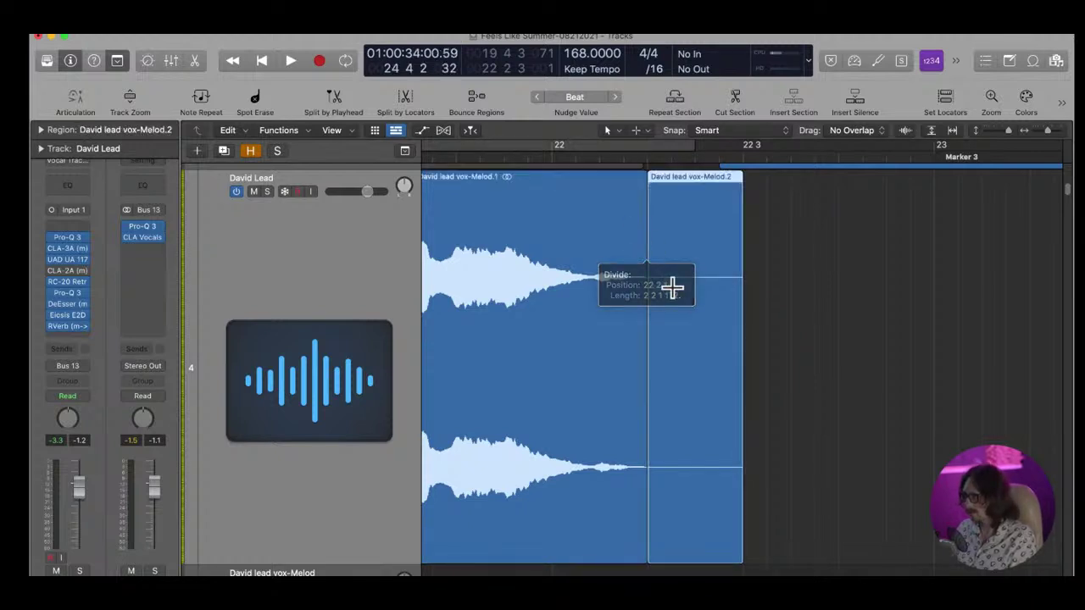
key("Delete")
left_click_drag(637, 334, 686, 365)
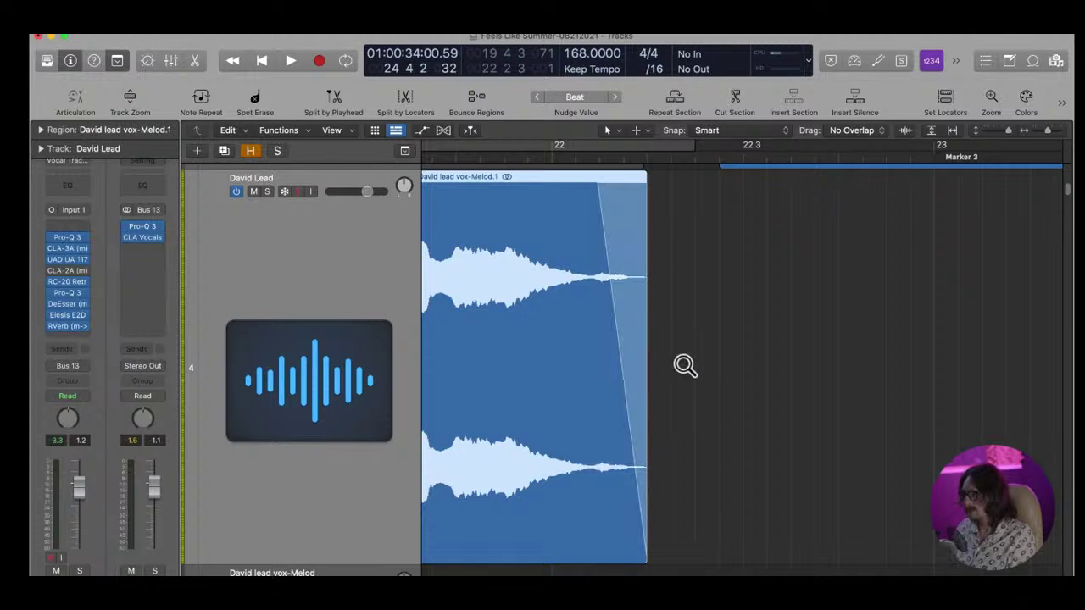
left_click(685, 365, "ctrl+alt")
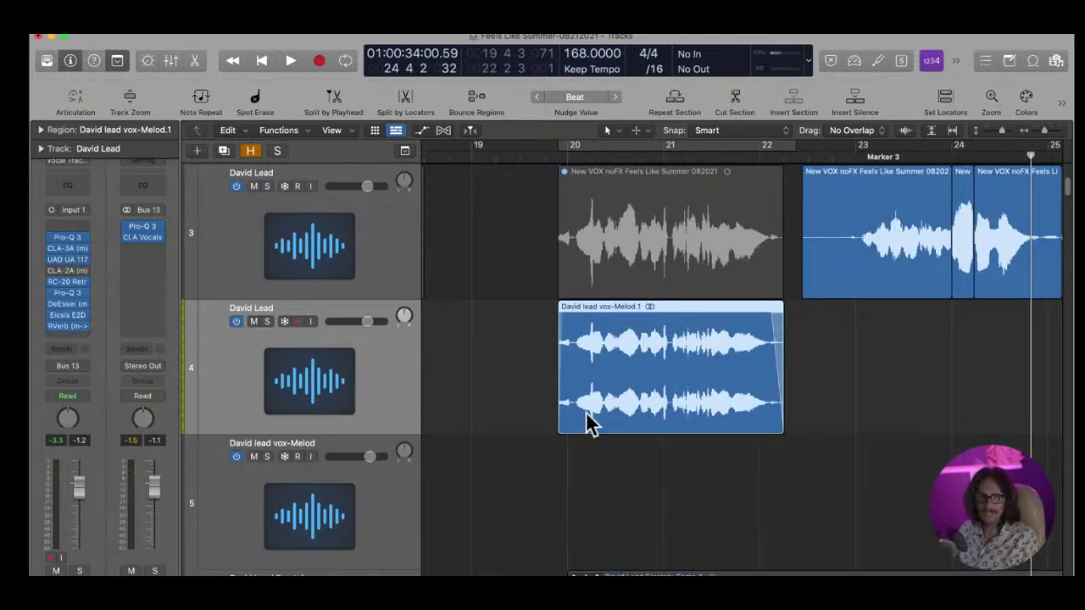
Insert Auto-Tune EFX as the first plug-in on the duplicated lead track, searching the plug-in list for "auto"
left_click(85, 226)
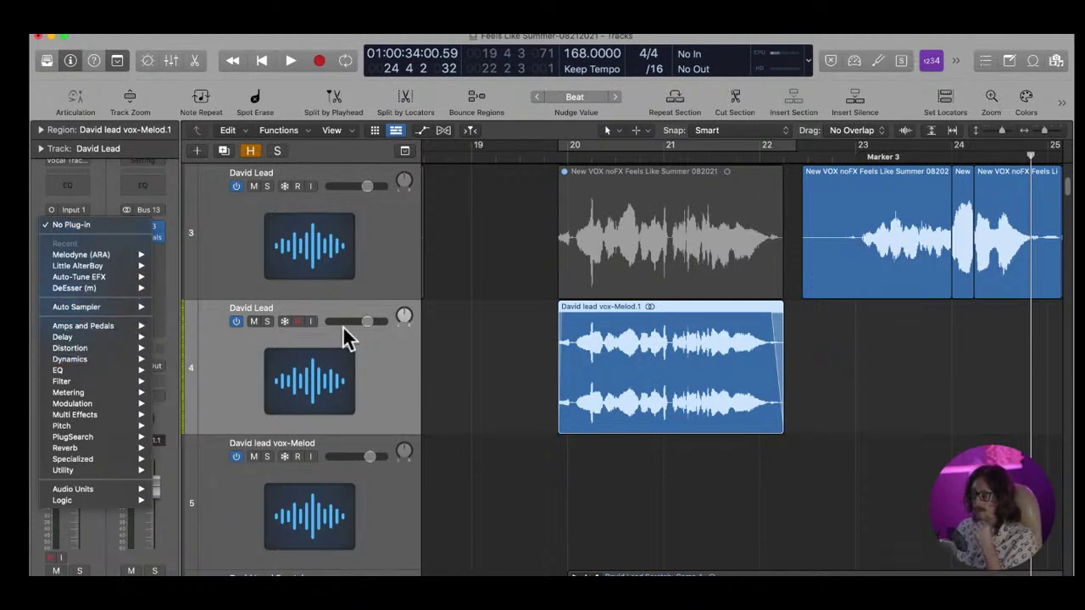
mouse_move(140, 339)
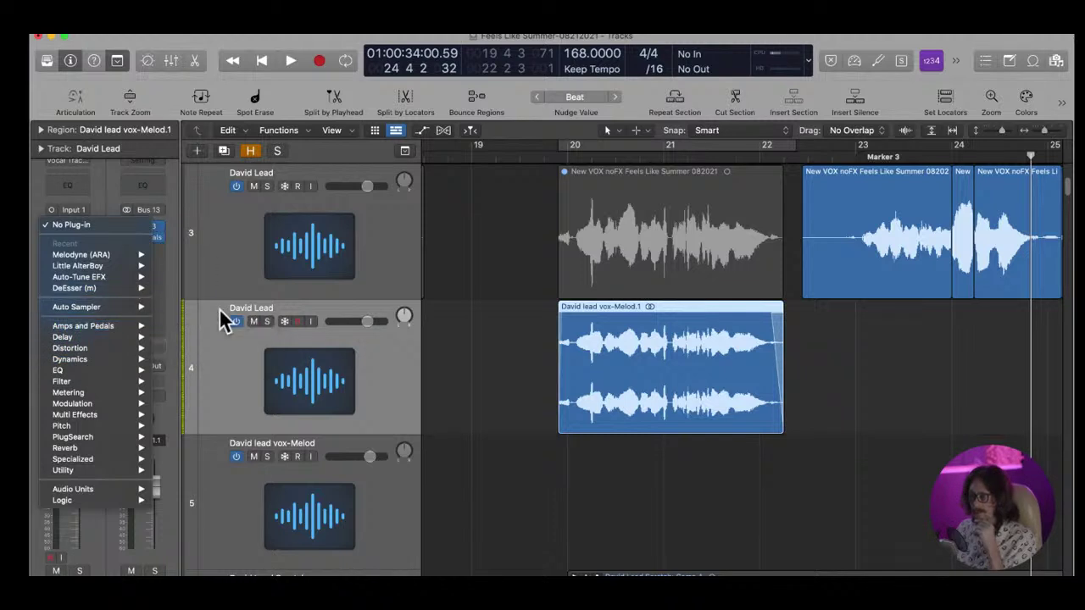
left_click(184, 327)
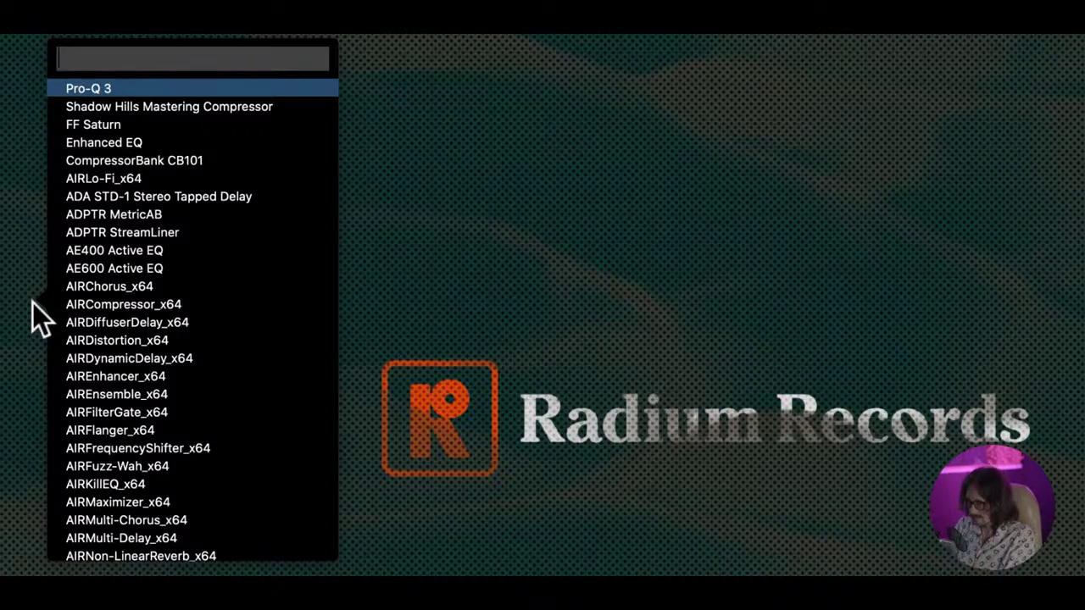
type("an")
key("BackSpace")
key("BackSpace")
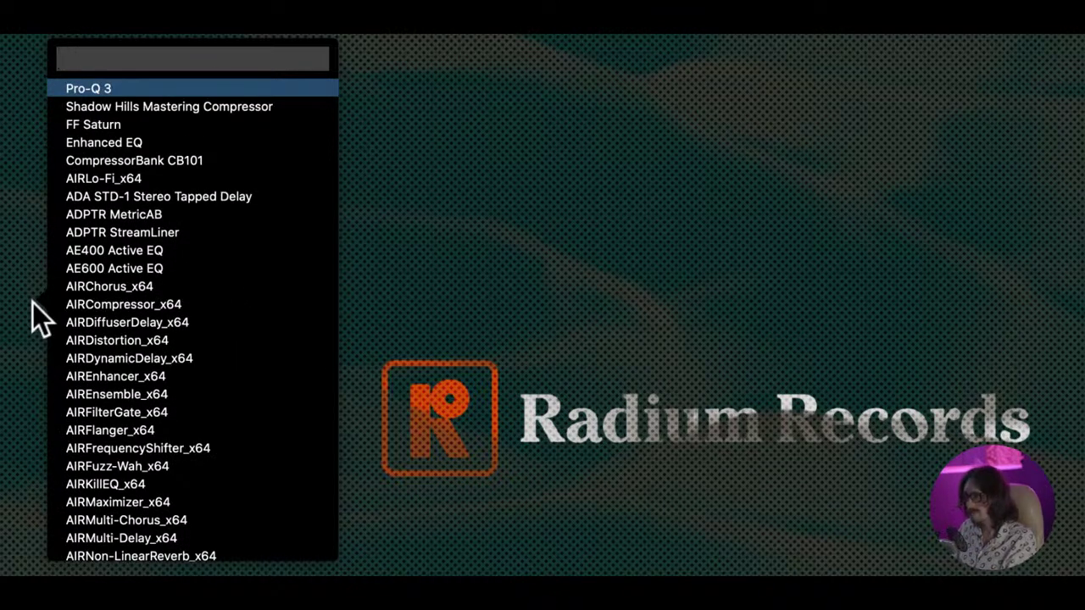
type("auto")
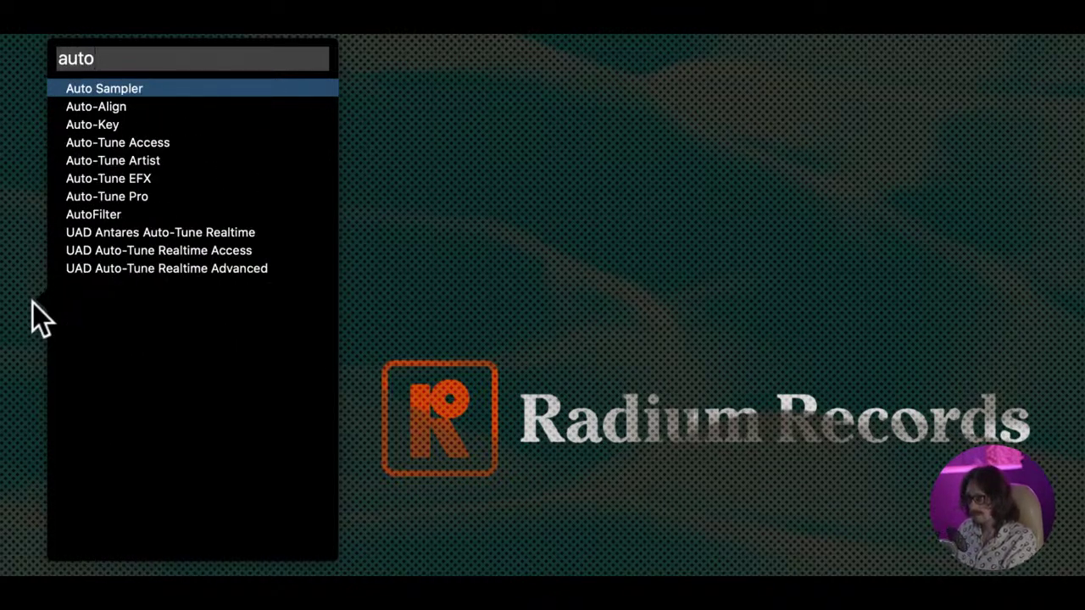
left_click(134, 177)
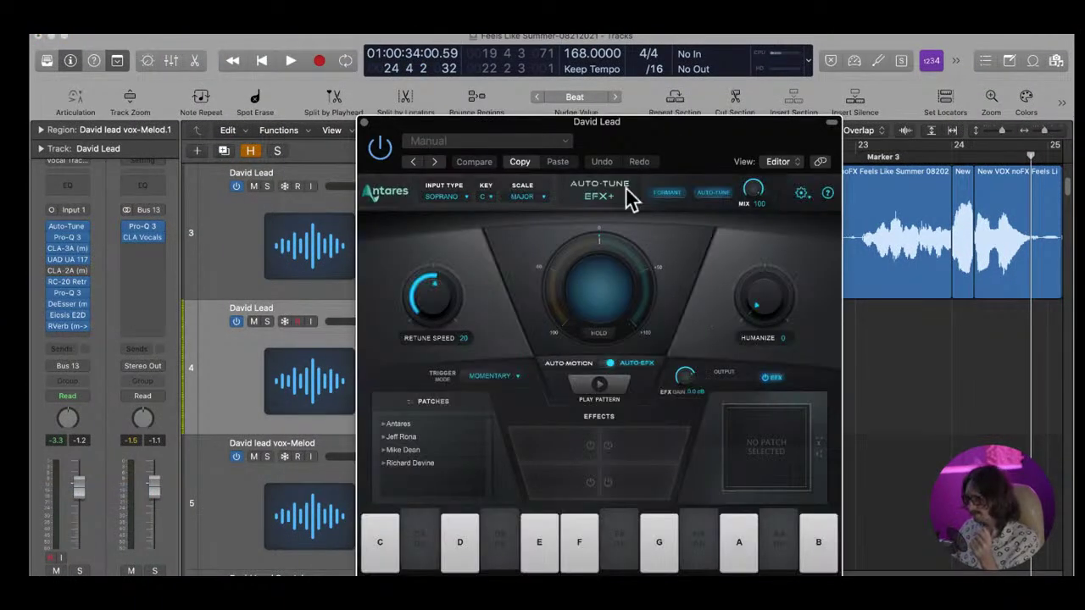
Configure Auto-Tune EFX with the Alto/Tenor input type, key D and Minor scale
left_click_drag(680, 159, 461, 126)
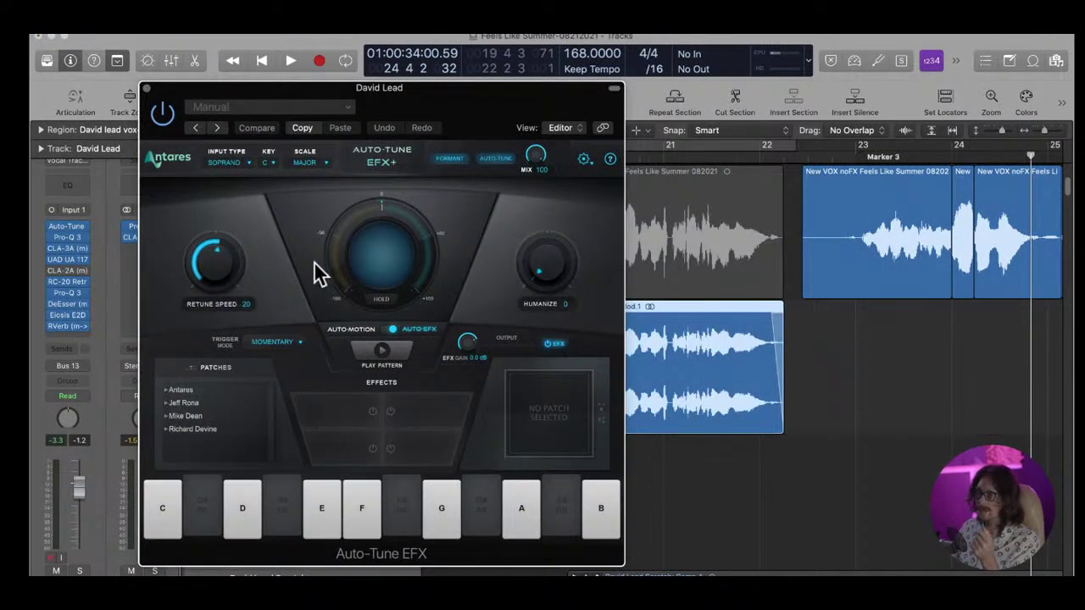
left_click(225, 162)
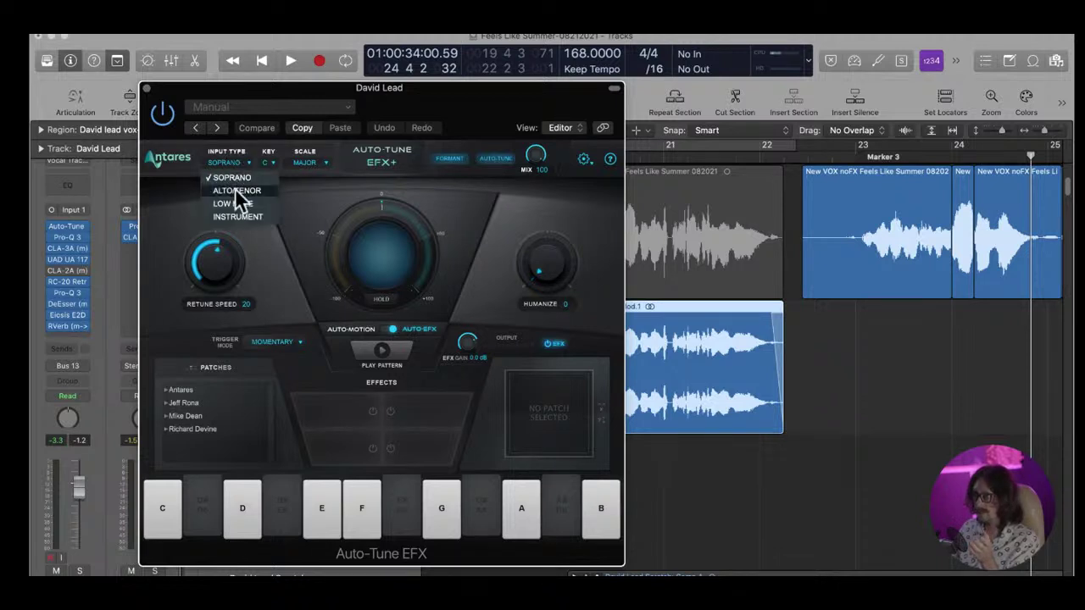
left_click(235, 189)
left_click(275, 163)
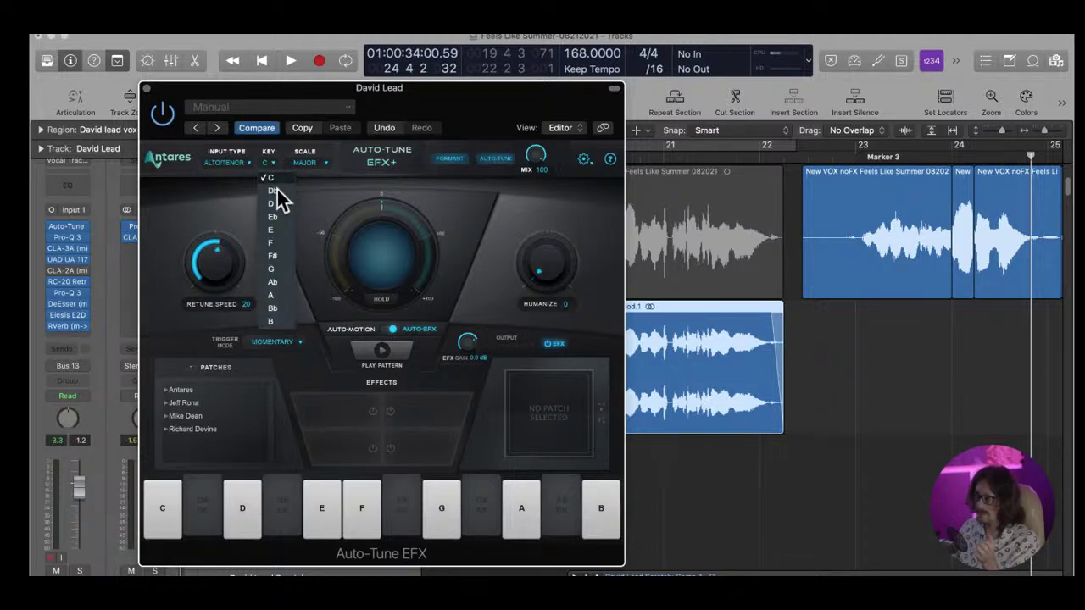
left_click(285, 210)
left_click(315, 166)
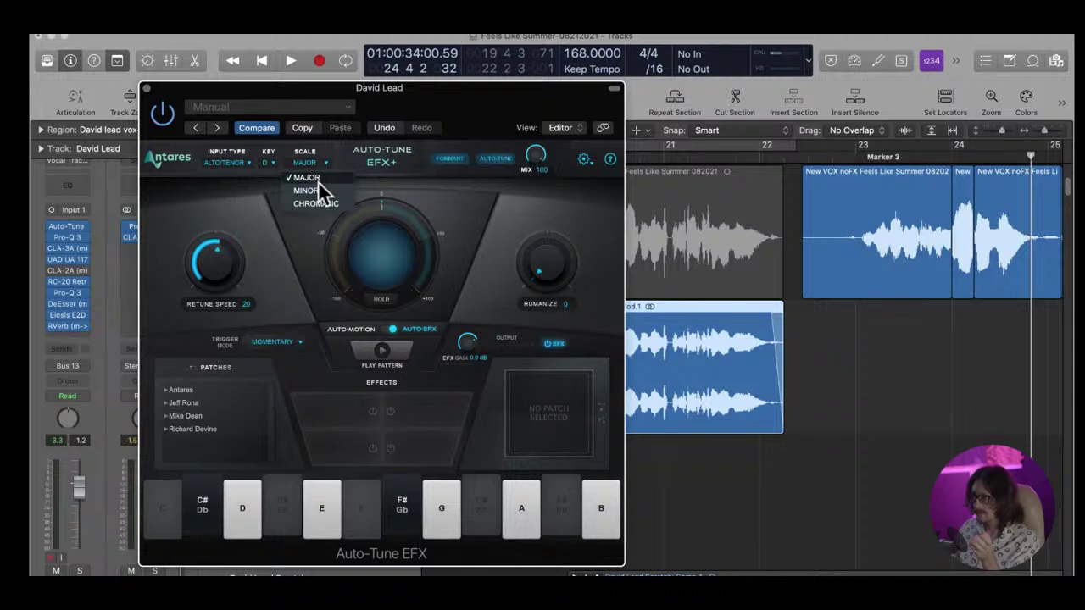
left_click(321, 189)
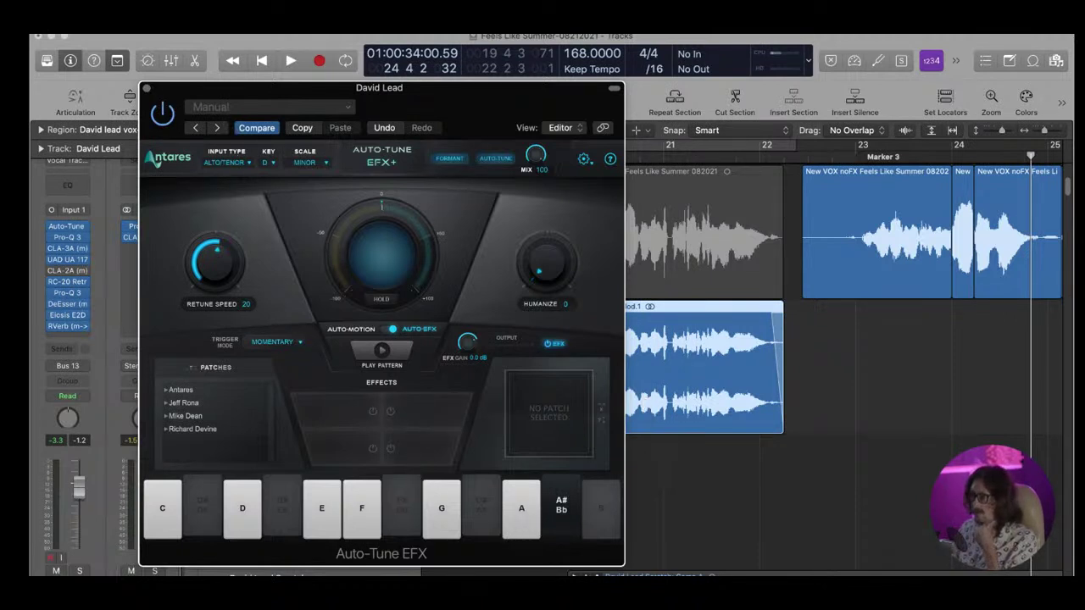
Keep the Auto-Tune retune speed at 20 and set Humanize to 15
left_click(226, 262)
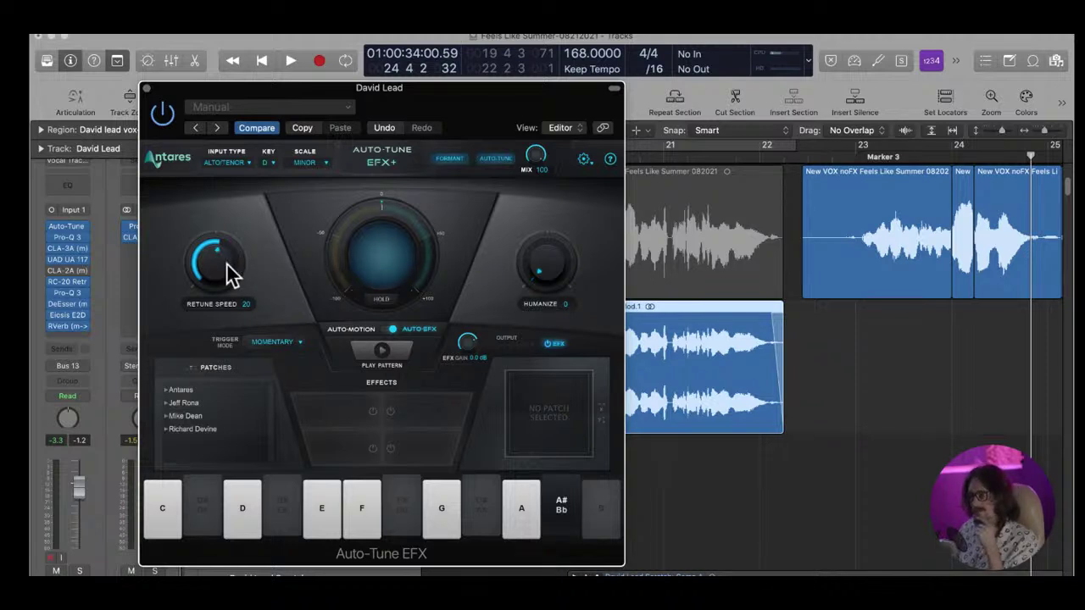
left_click_drag(227, 263, 240, 283)
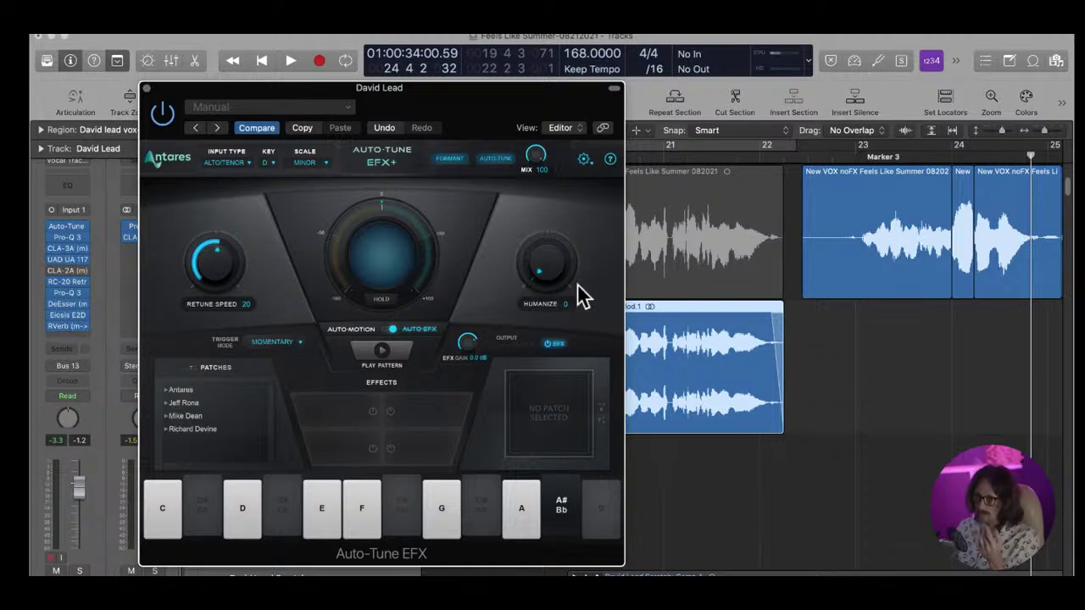
mouse_move(551, 269)
left_mouse_down()
mouse_move(555, 233)
mouse_move(558, 254)
left_mouse_up()
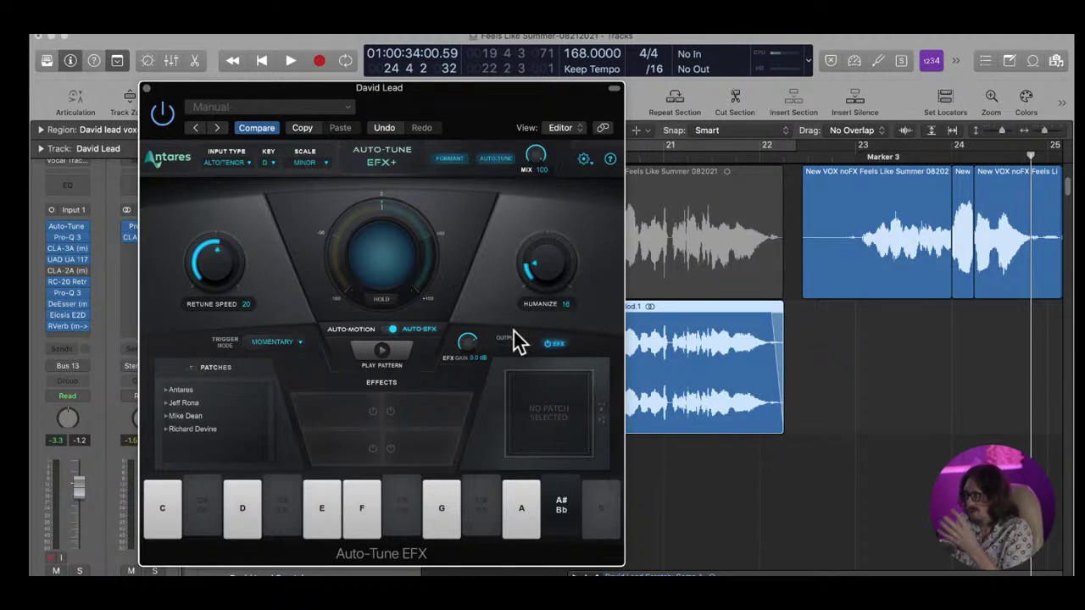
left_click_drag(571, 272, 537, 237)
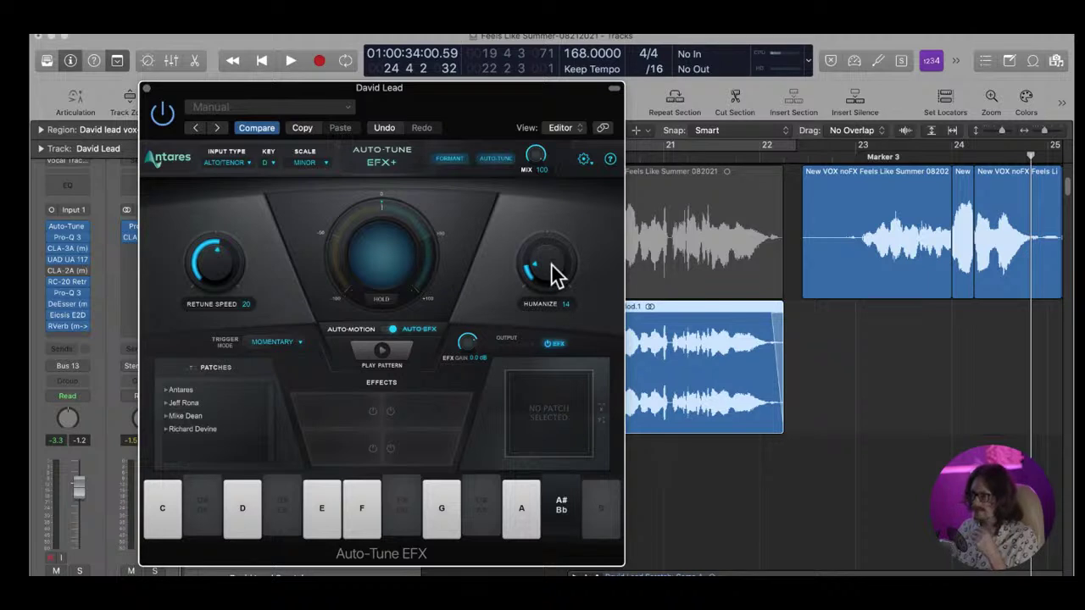
left_click(453, 159)
left_click_drag(550, 273, 548, 271)
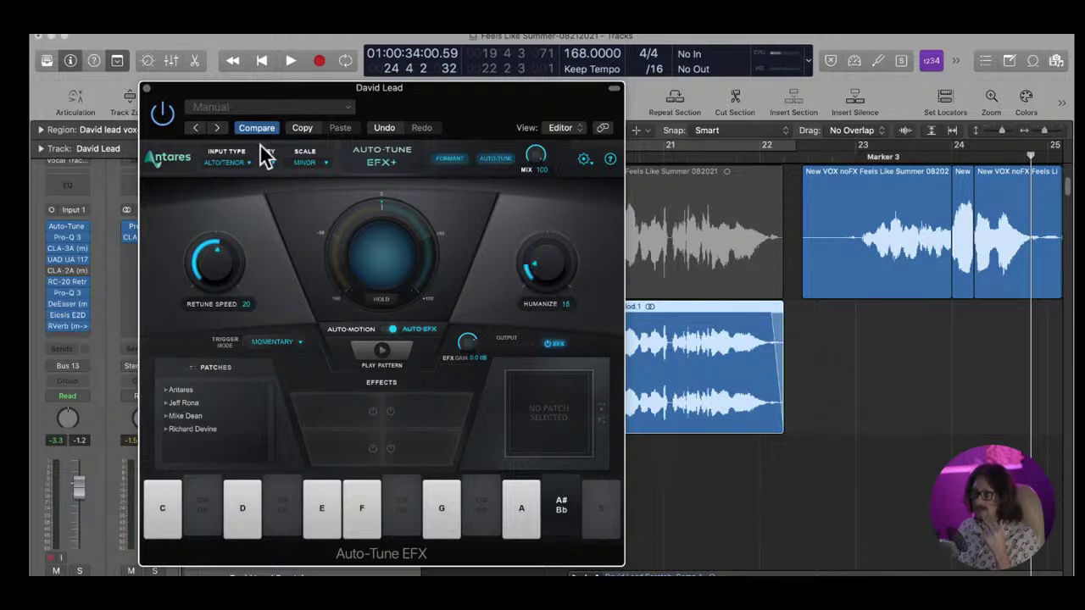
Play the bounced phrase from bar 19 through Auto-Tune and stop once the phrase has ended
key("v")
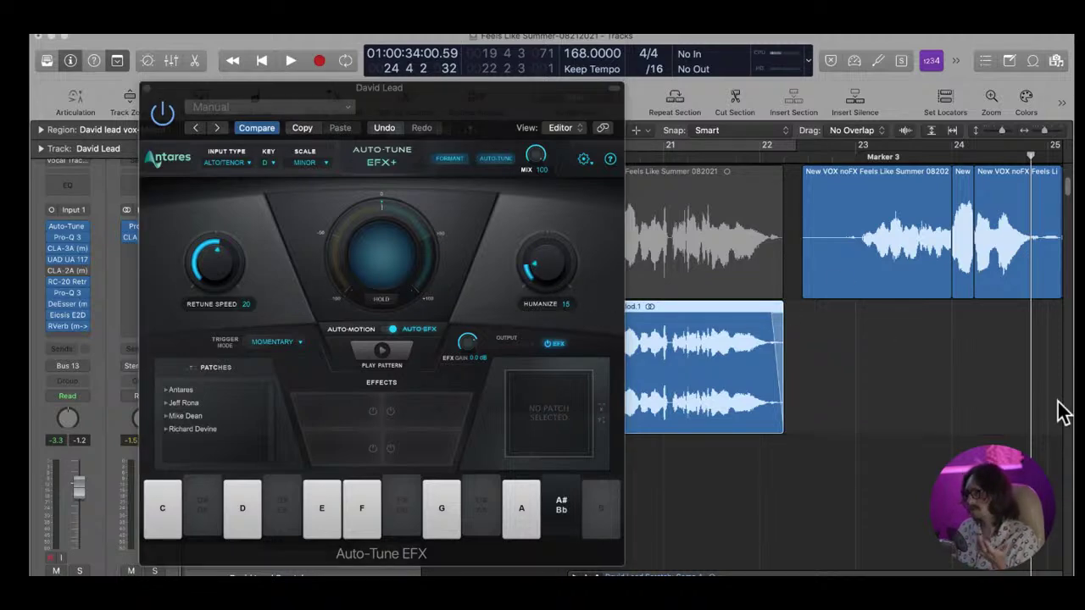
left_click_drag(407, 131, 509, 566)
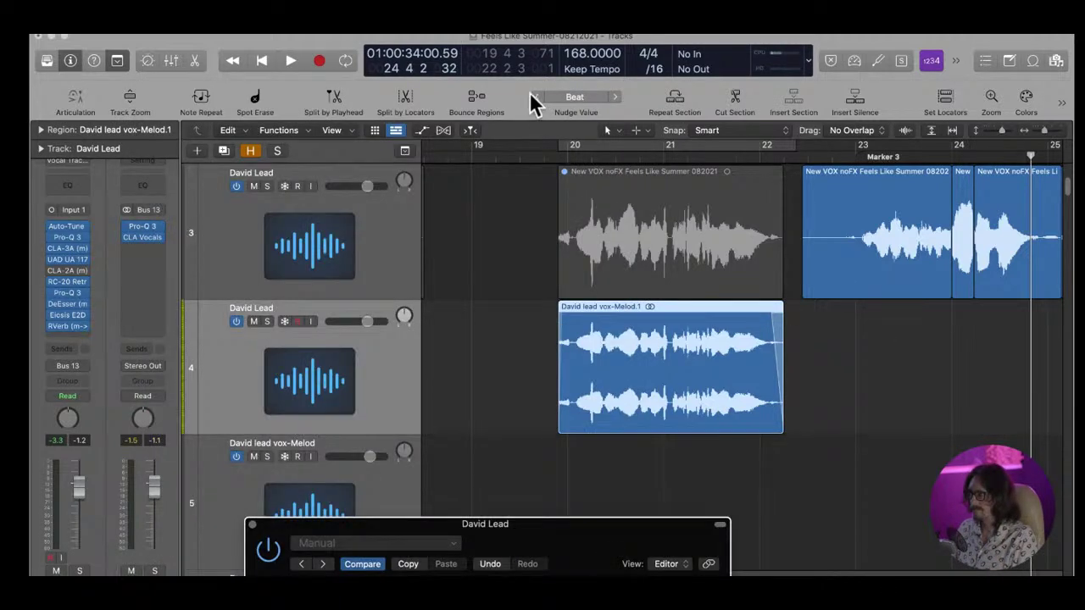
left_click(472, 155)
key("space")
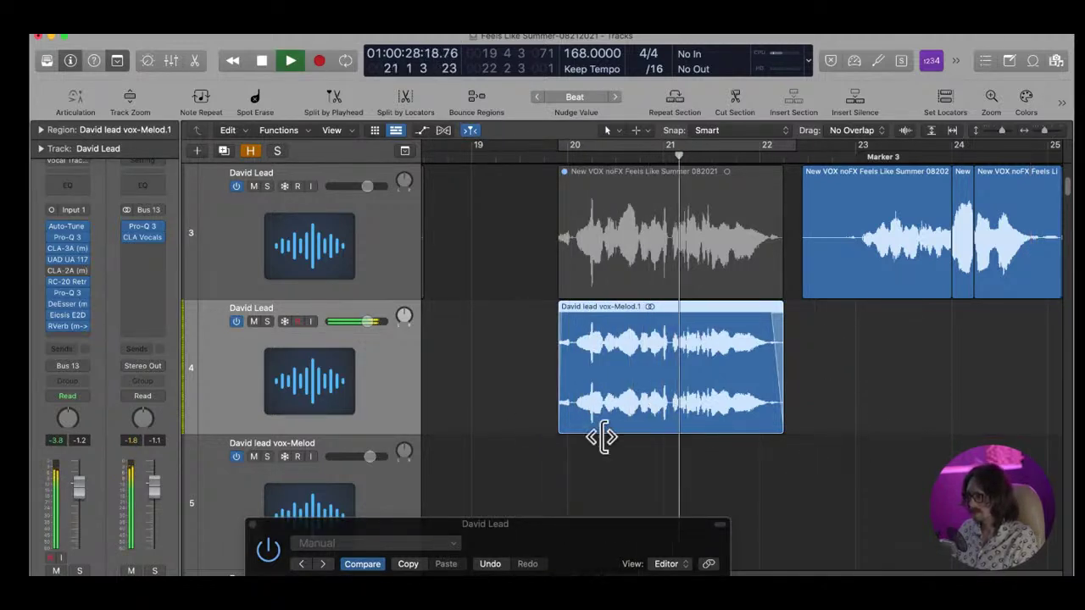
left_click_drag(574, 552, 342, 80)
key("space")
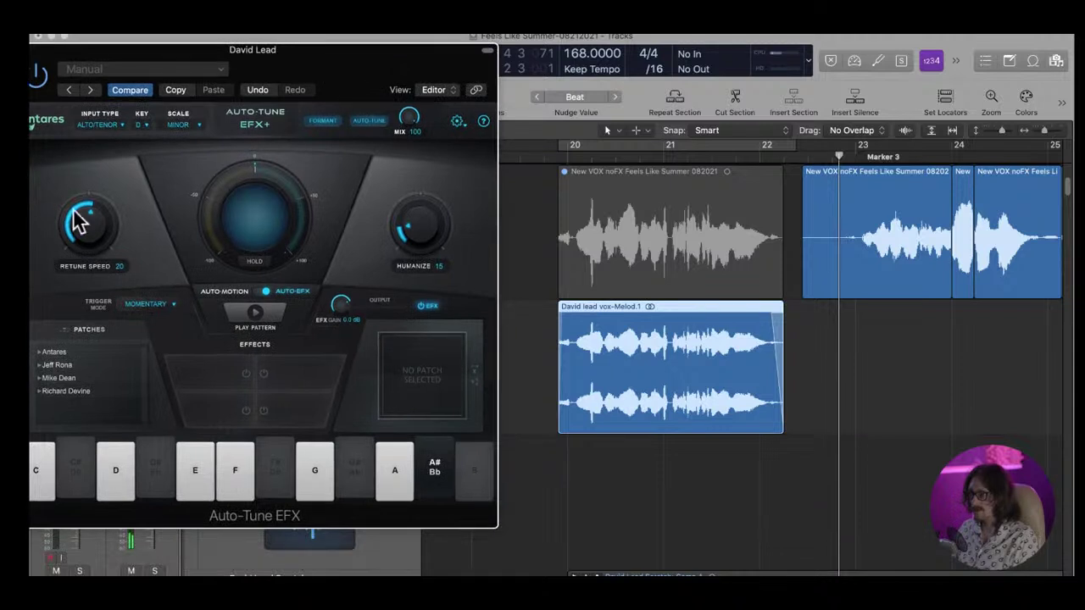
Set the Auto-Tune retune speed to 3 and Humanize to 0 for an extreme correction
left_click_drag(85, 230, 97, 186)
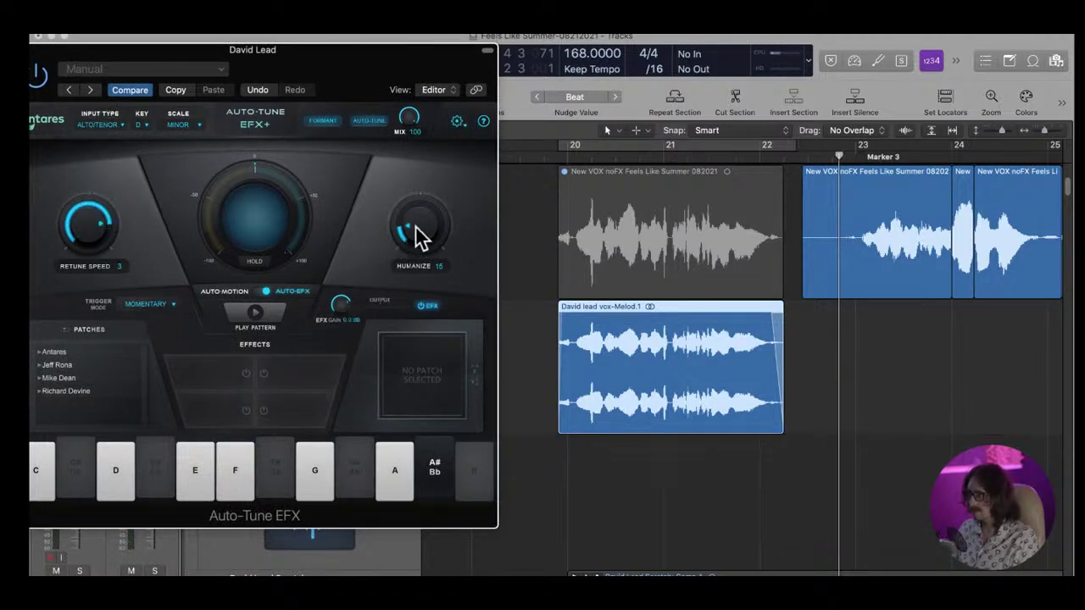
left_click_drag(416, 234, 398, 314)
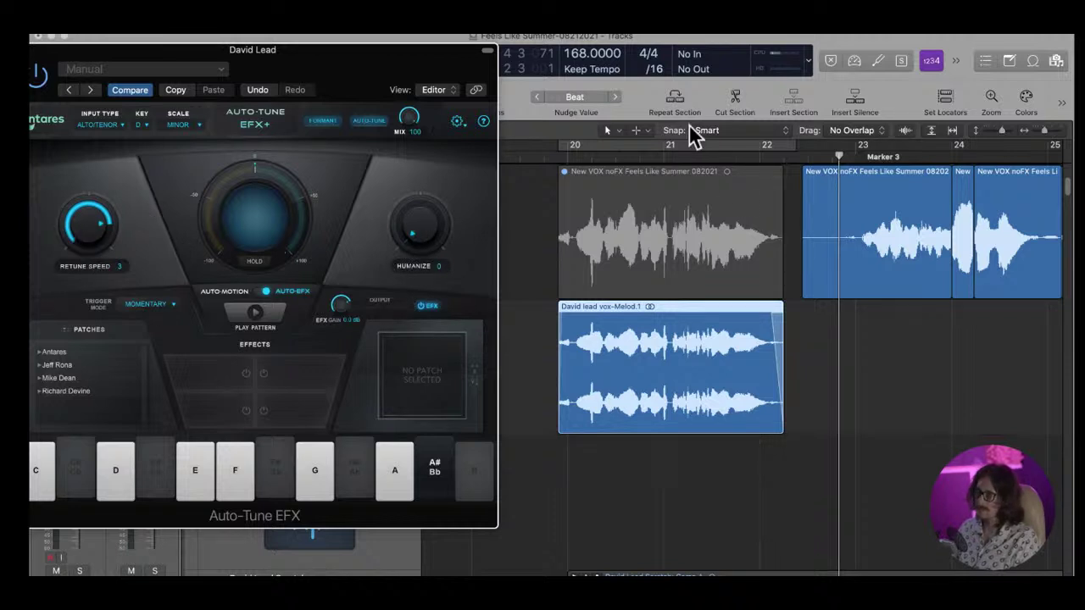
Turn on cycle mode and set the cycle range from bar 19 to beat 4 of bar 22
left_click(573, 142)
left_click_drag(560, 144, 464, 183)
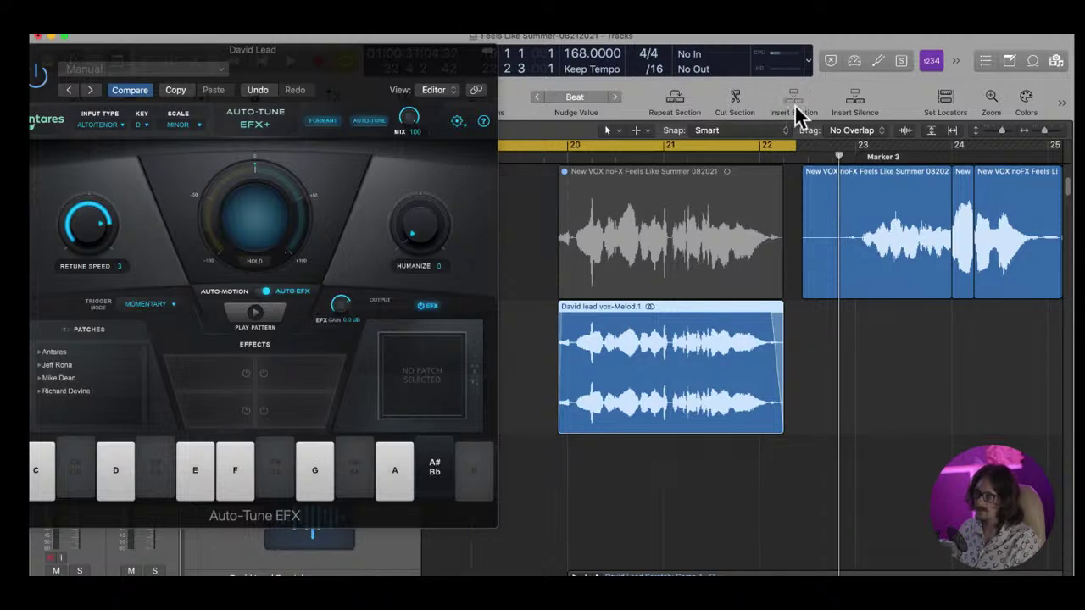
left_click_drag(787, 142, 826, 150)
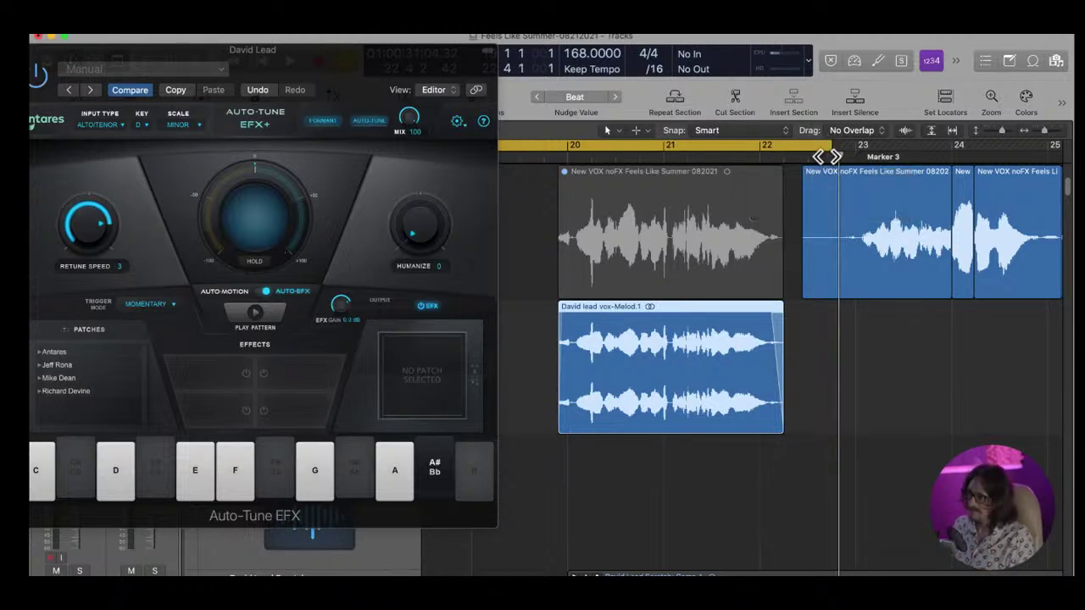
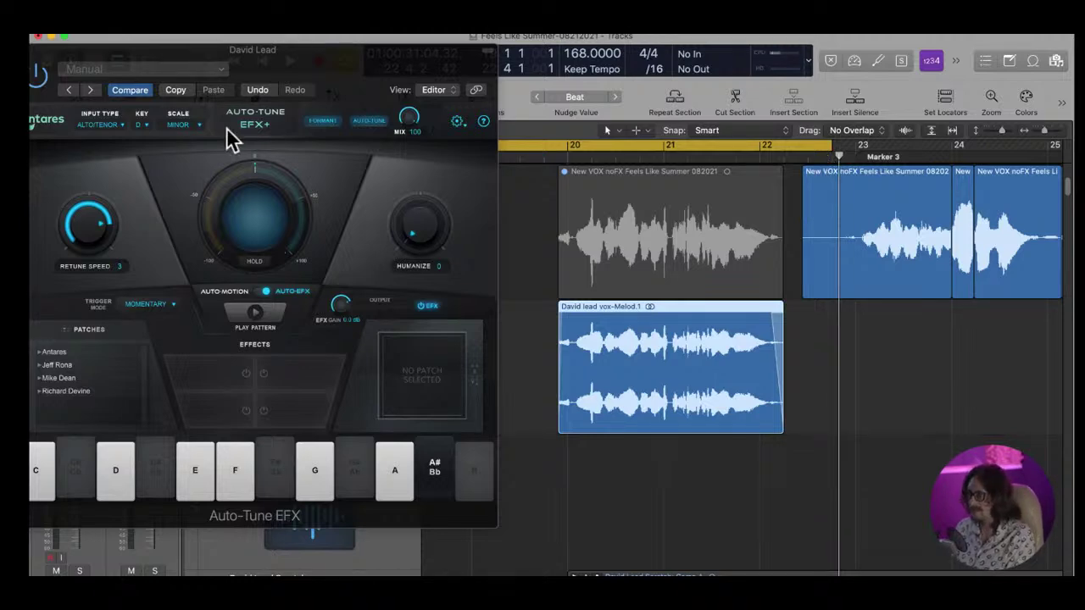
Play the cycled phrase with the extreme Auto-Tune settings and stop just after the bounced region ends
left_click_drag(329, 68, 384, 435)
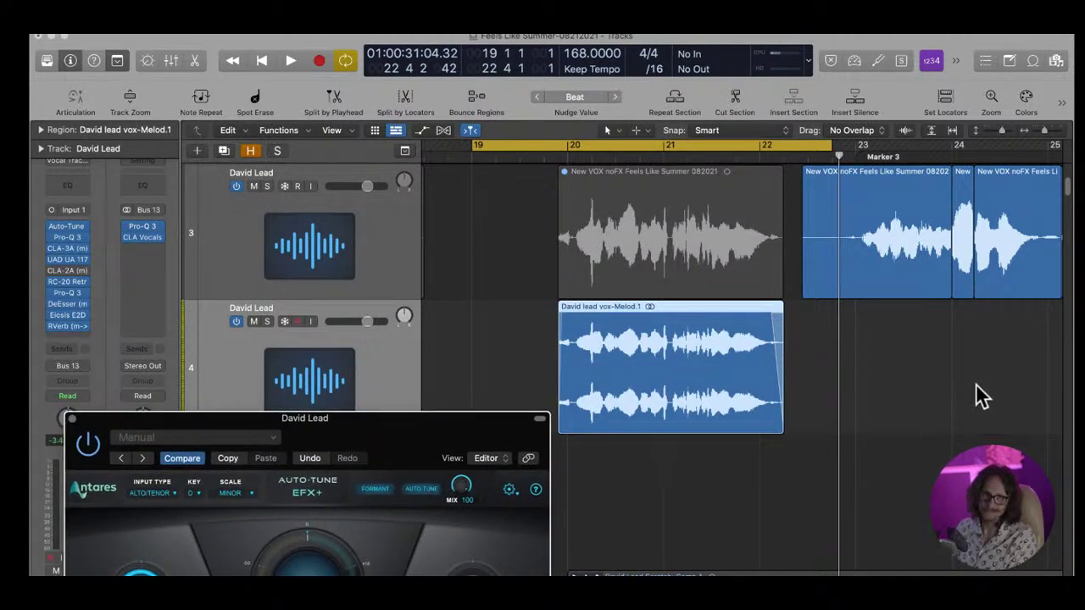
left_click(978, 390)
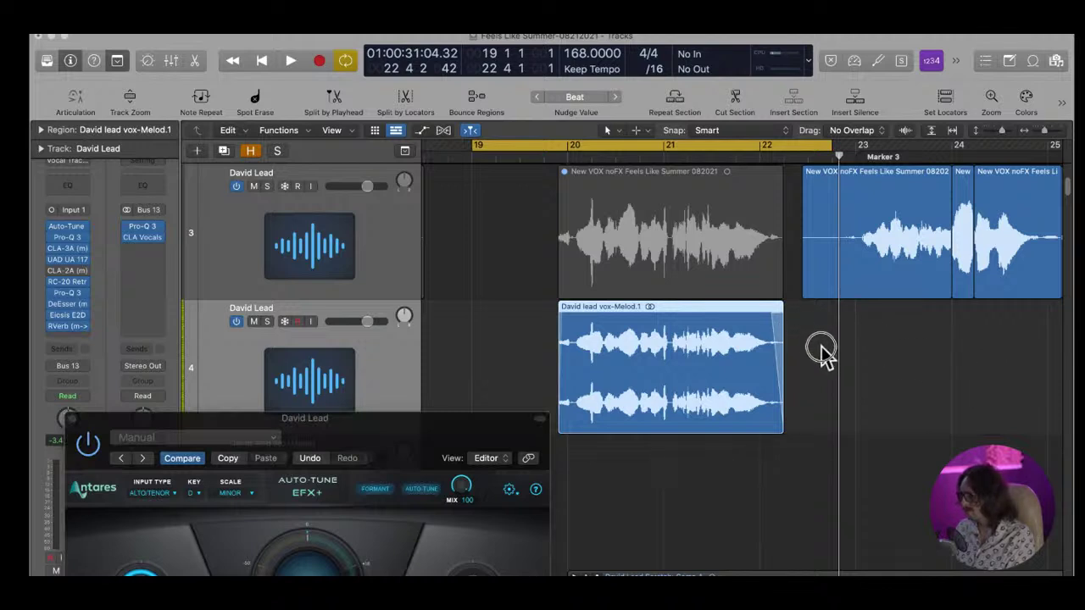
left_click(901, 375)
left_click_drag(889, 477, 905, 481)
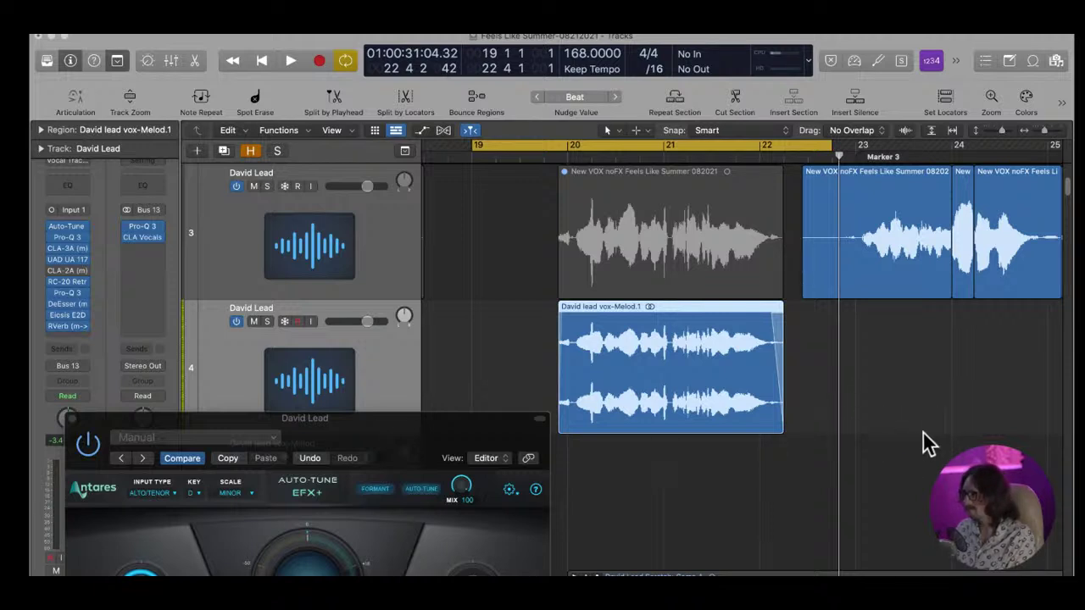
key("space")
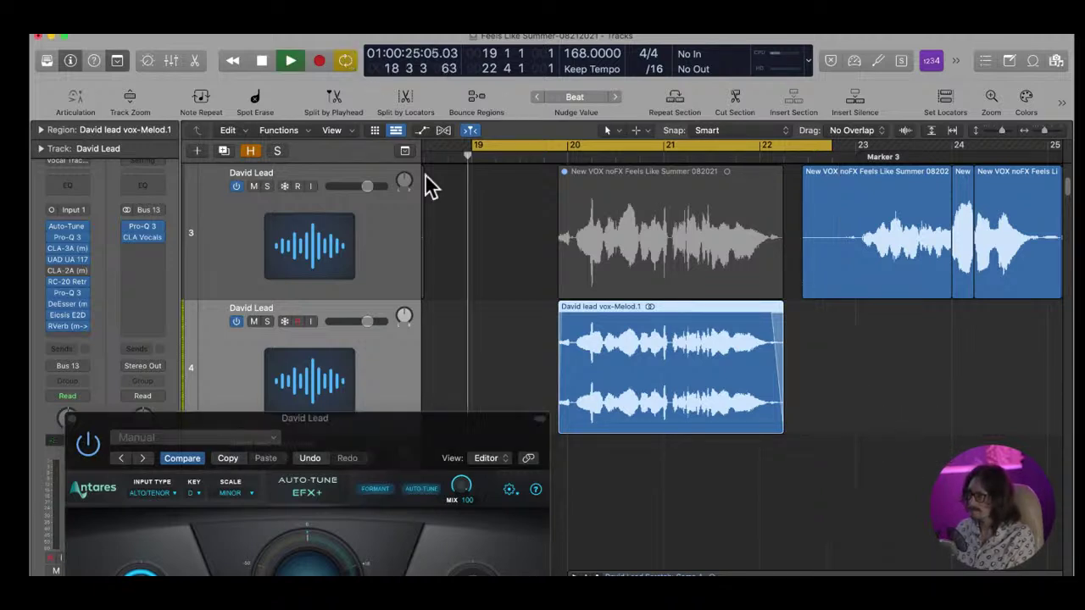
left_click_drag(412, 442, 419, 363)
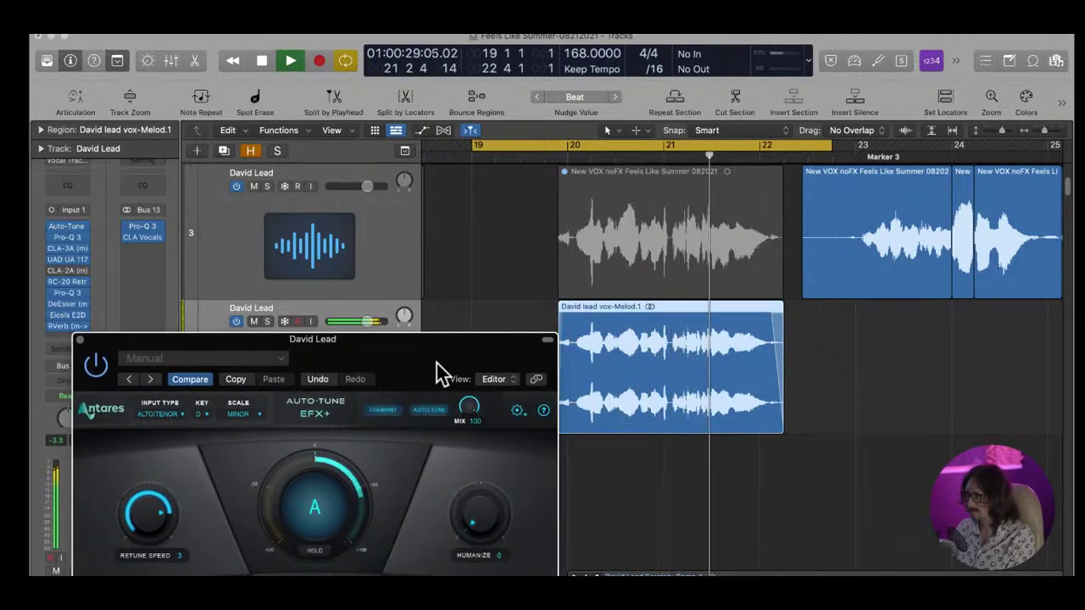
key("space")
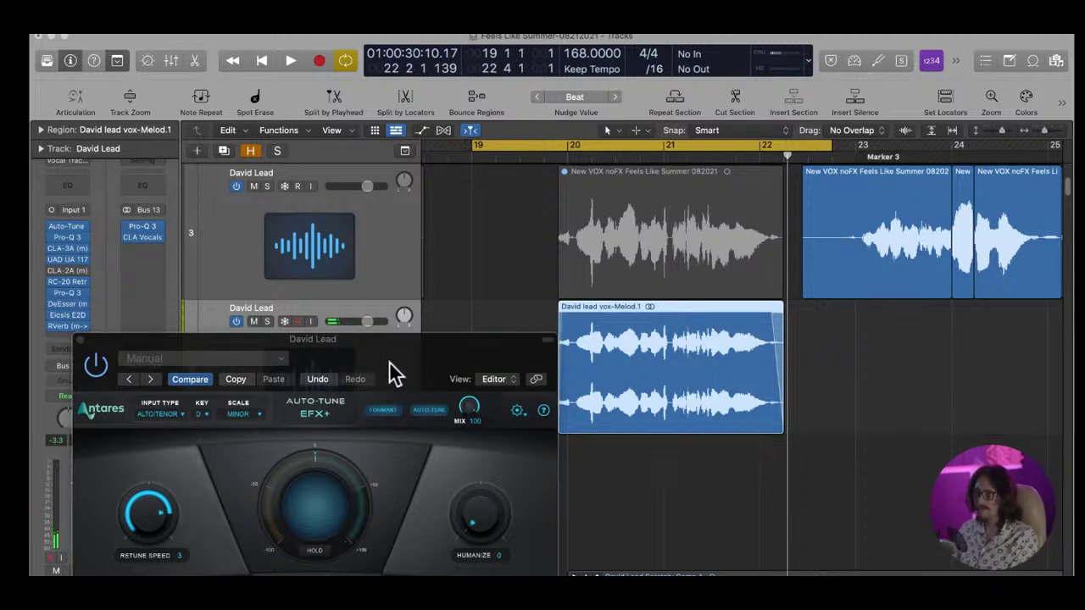
Set the Auto-Tune retune speed to 25 and Humanize to 15
left_click_drag(389, 364, 434, 196)
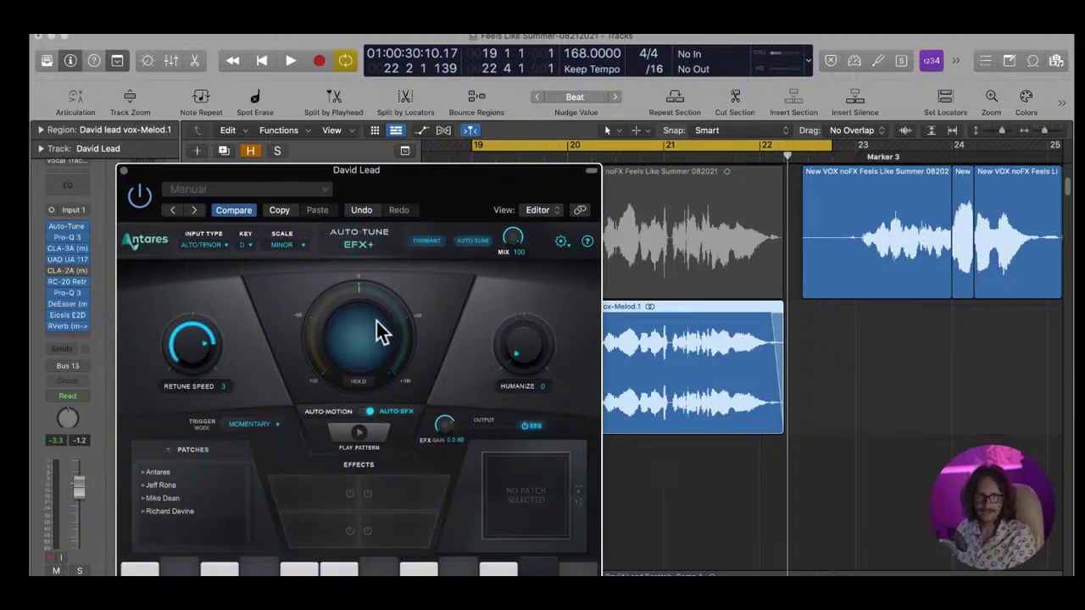
left_click_drag(197, 350, 190, 392)
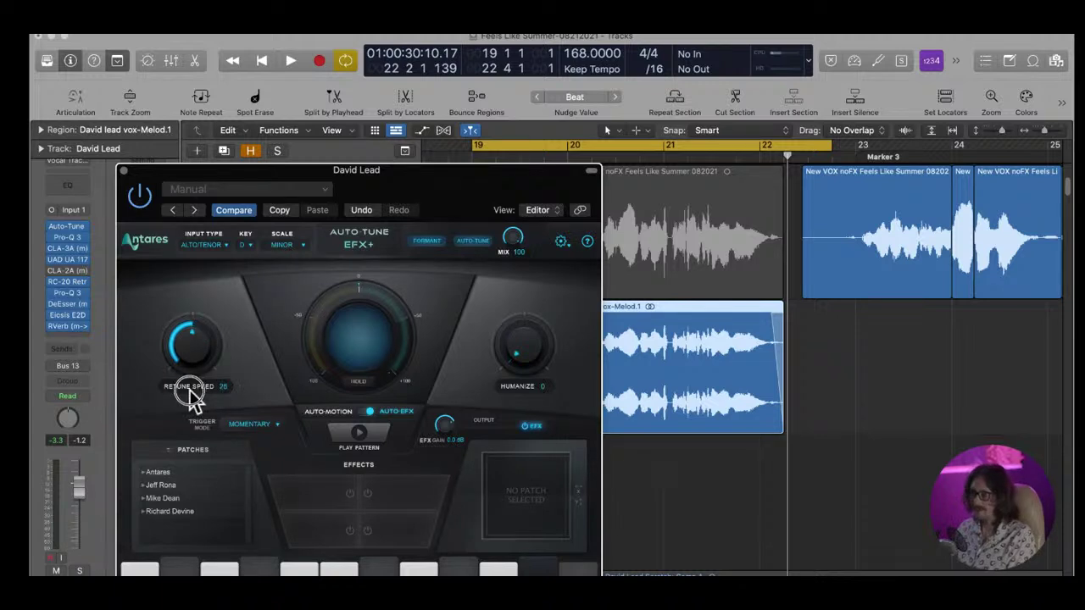
left_click_drag(516, 344, 506, 317)
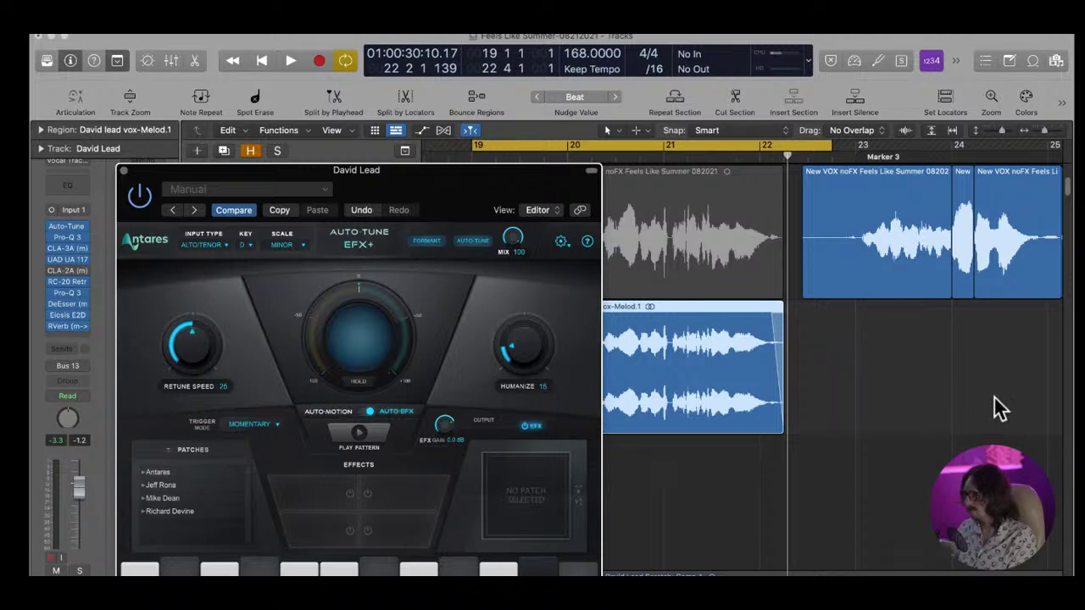
left_click(949, 453)
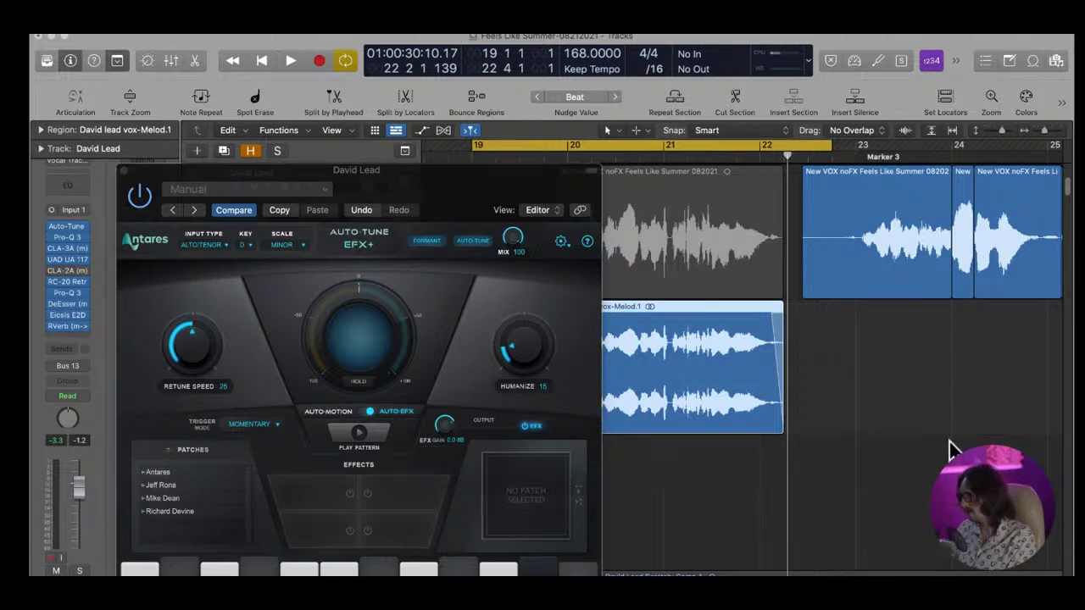
Play the cycled phrase with the moderate Auto-Tune settings, stop playback, and move the plug-in window clear of the lead vocal tracks
key("space")
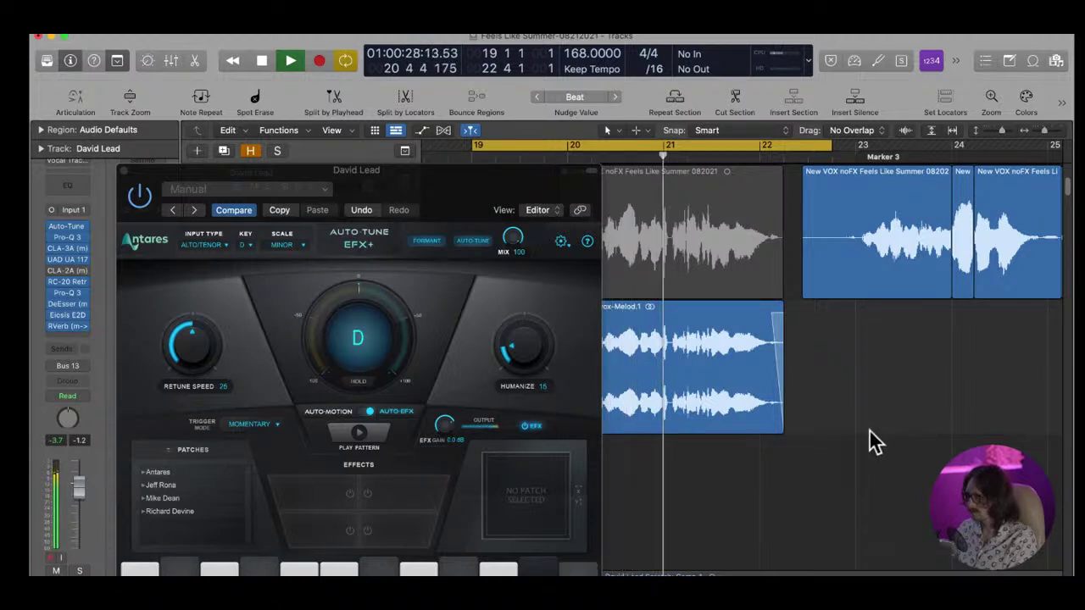
key("space")
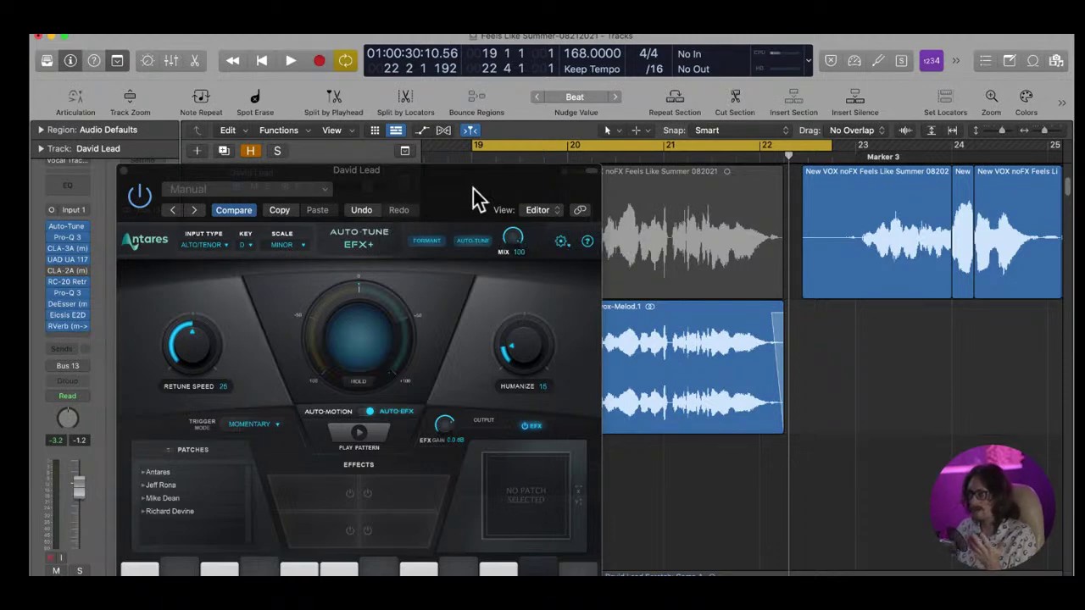
left_click_drag(474, 191, 669, 501)
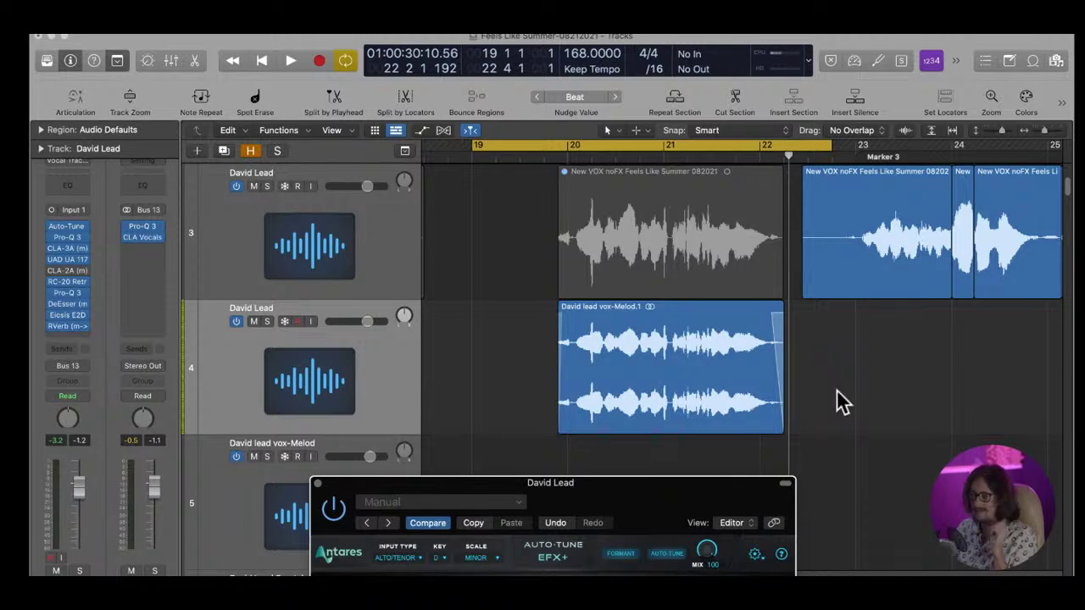
Compare the cycled phrase with Auto-Tune bypassed and enabled, restarting playback as needed, and leave the plug-in enabled
left_click(951, 449)
key("space")
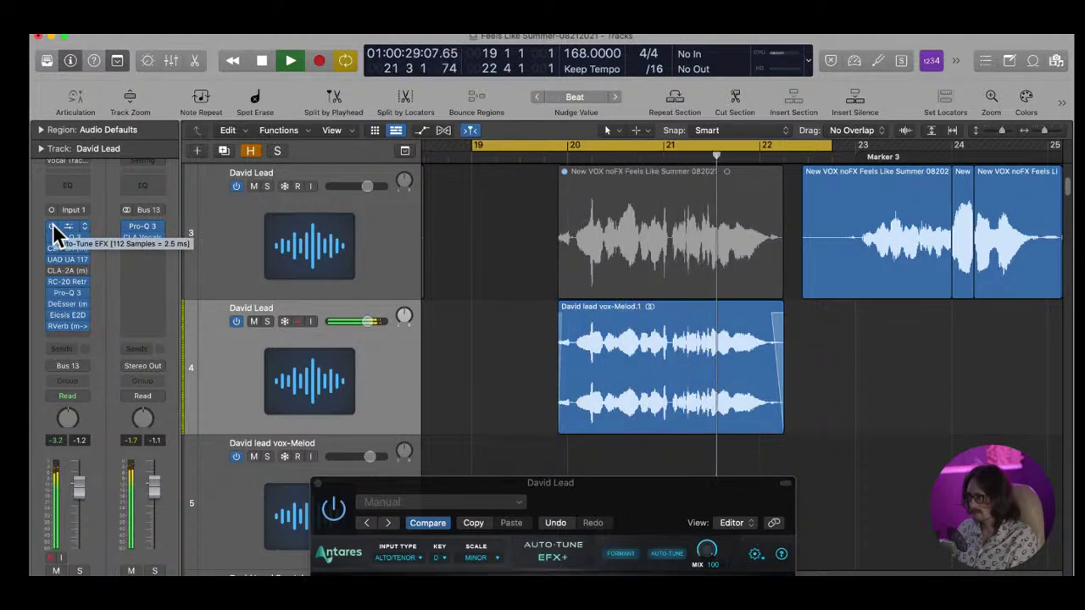
key("space")
key("space")
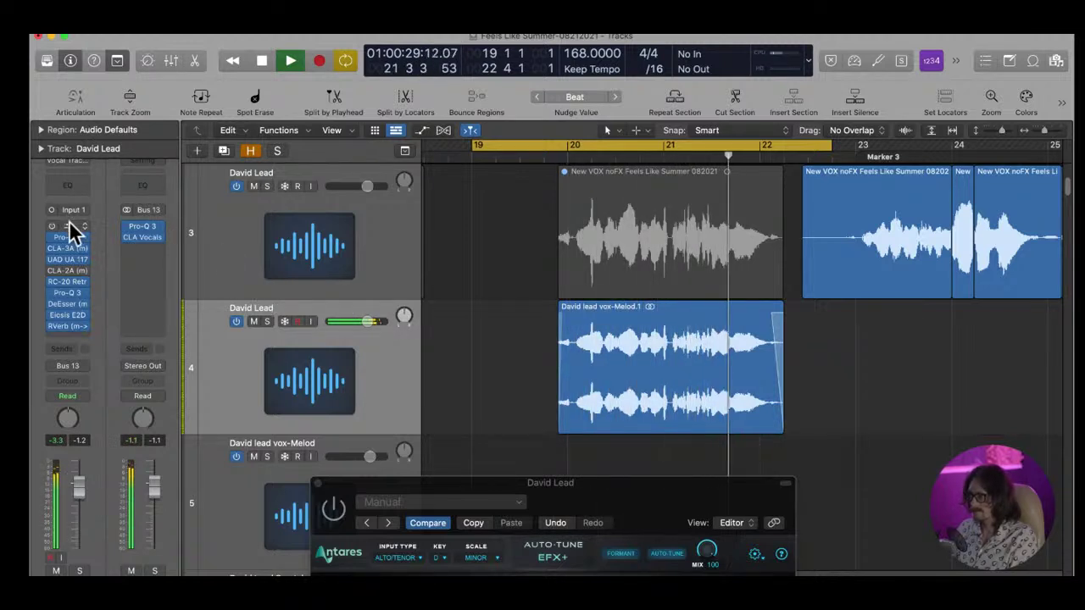
key("space")
key("space")
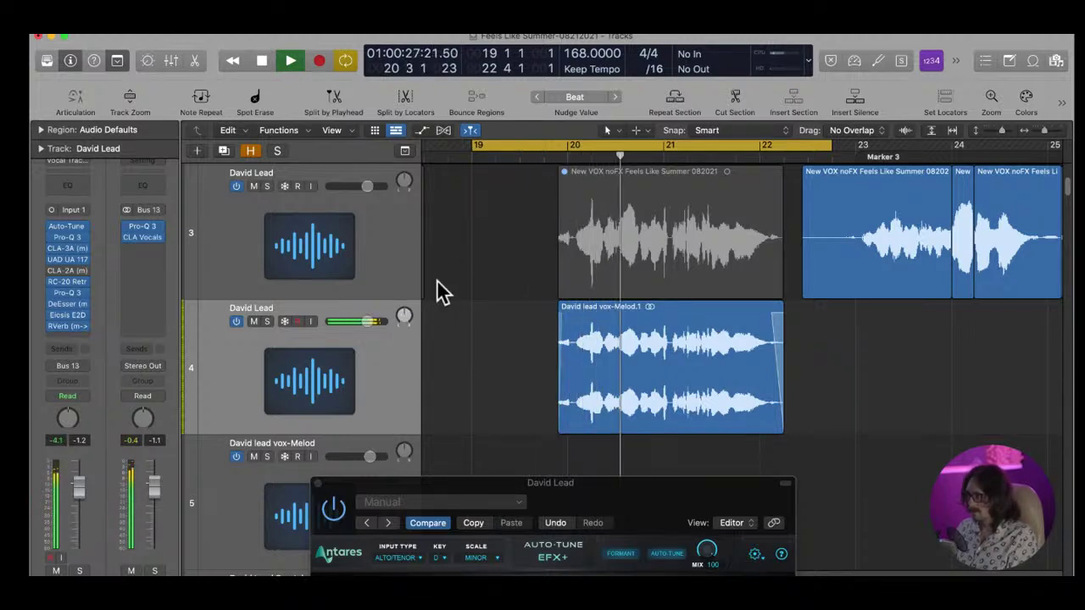
key("space")
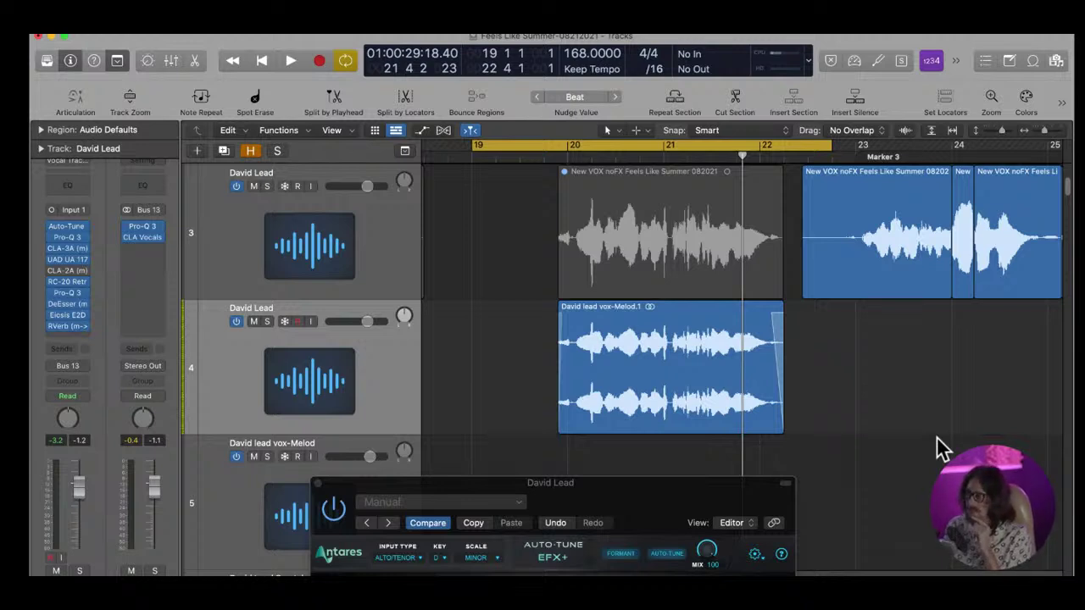
Set the cycle range from 19 4 1 1 to 22 2 4 1 around the corrected phrase and play it through
left_click_drag(544, 148, 798, 197)
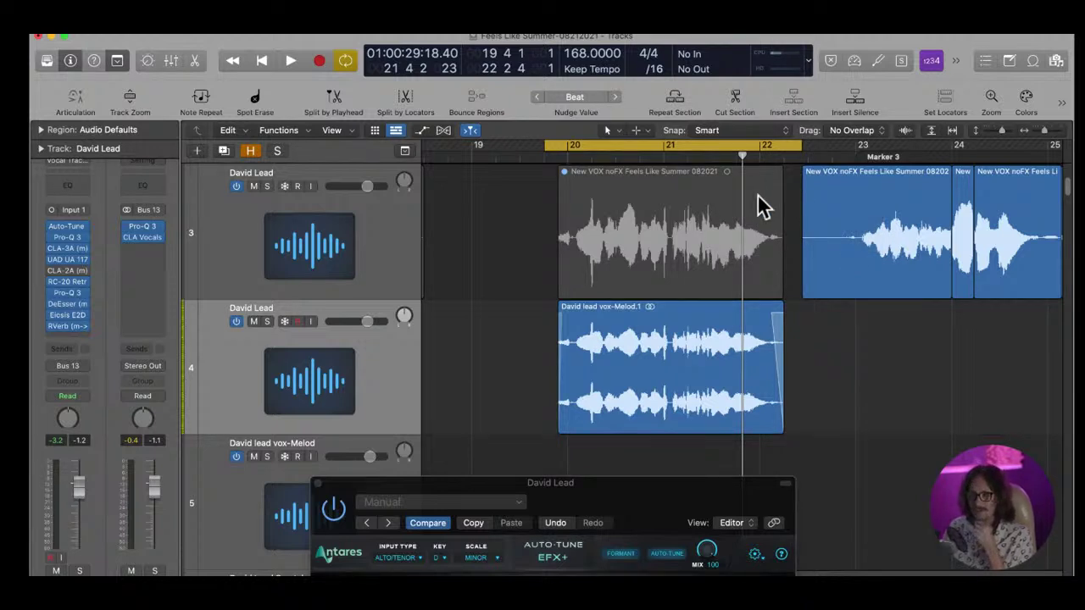
scroll(812, 245, "down", 1)
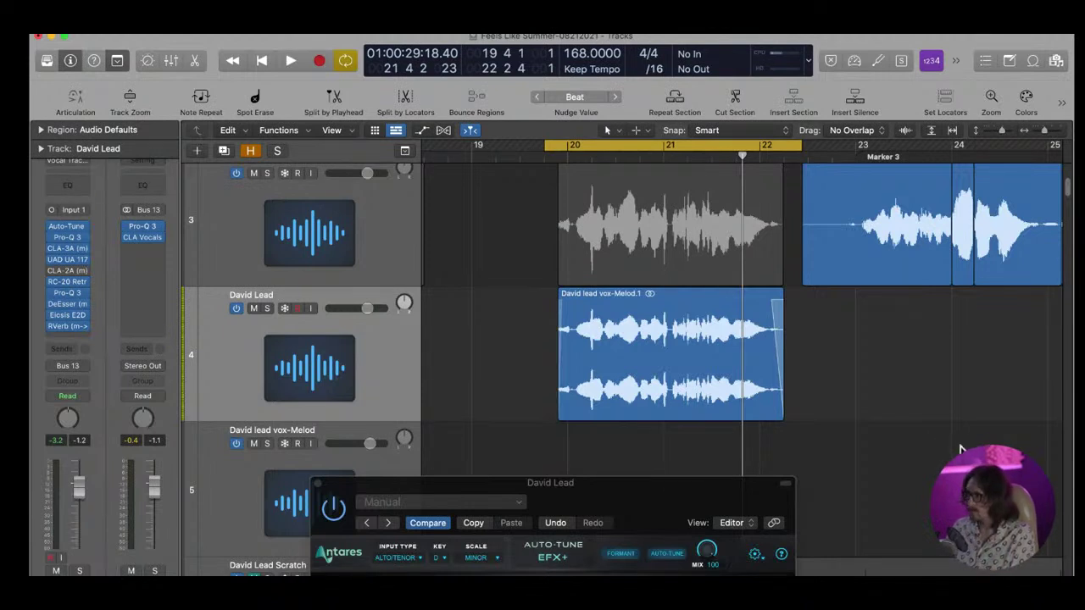
key("space")
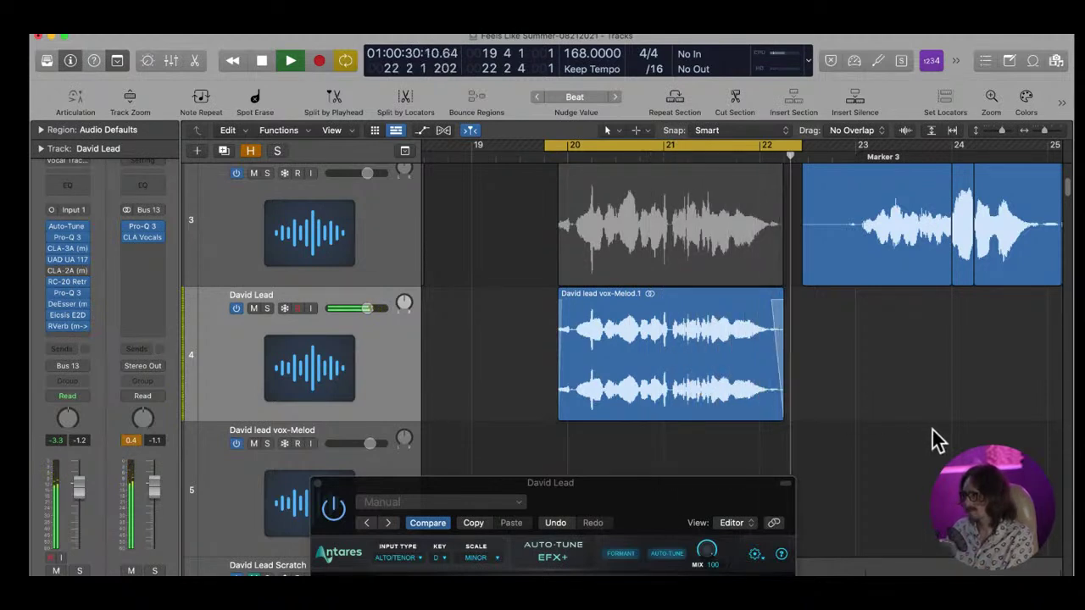
key("space")
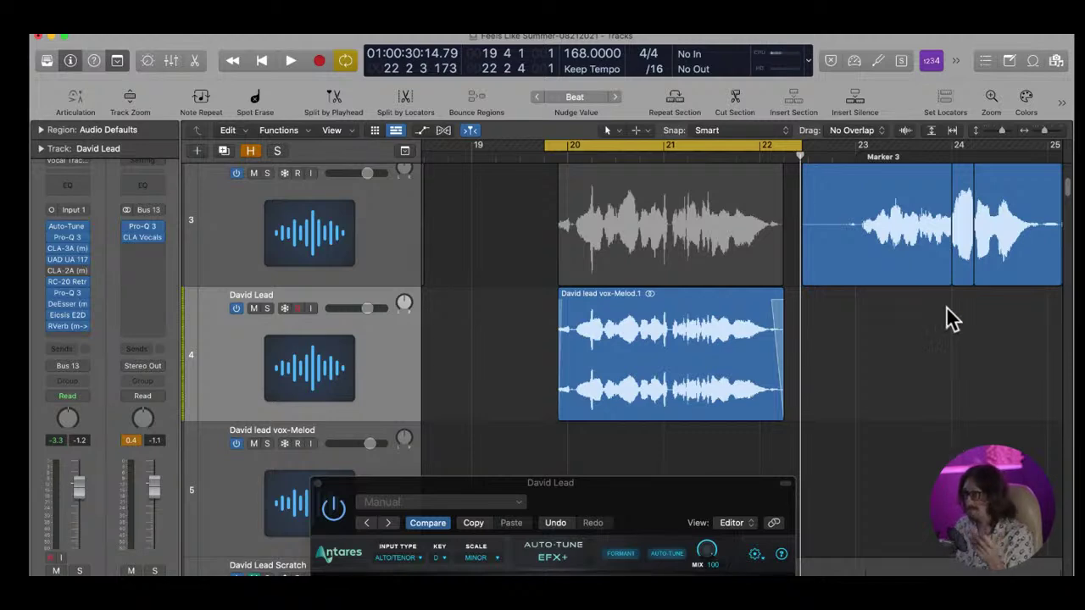
Close the Auto-Tune plug-in window and turn off cycle mode
left_click_drag(698, 488, 607, 260)
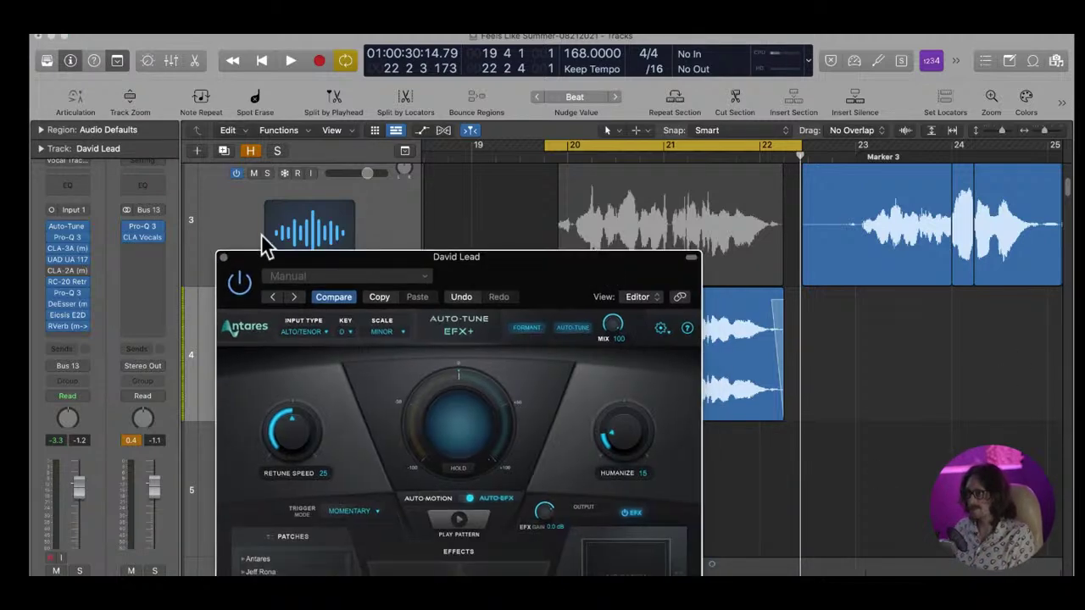
left_click(226, 255)
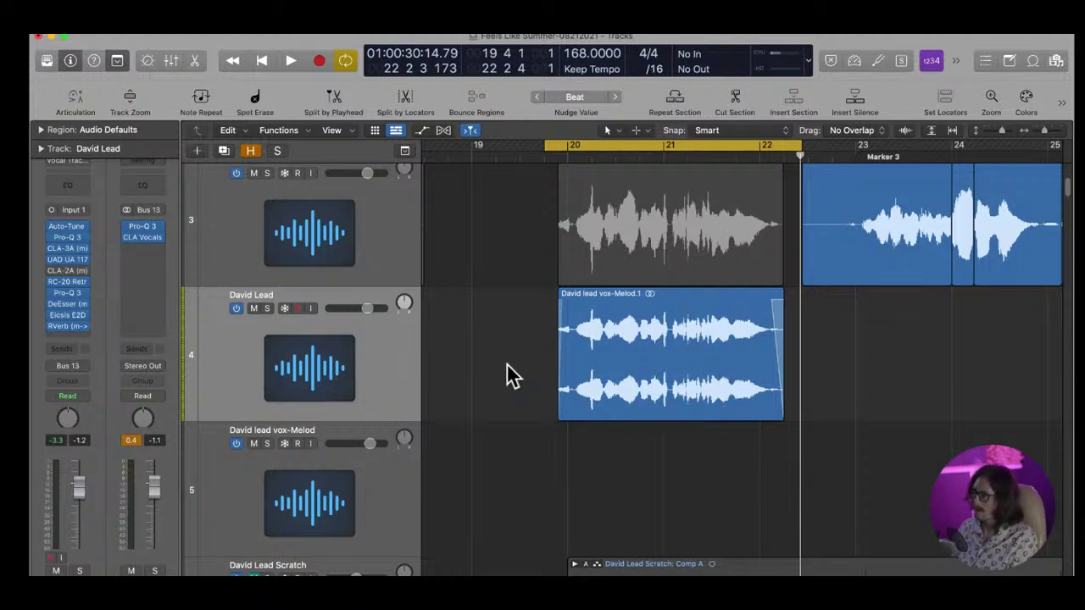
key("z")
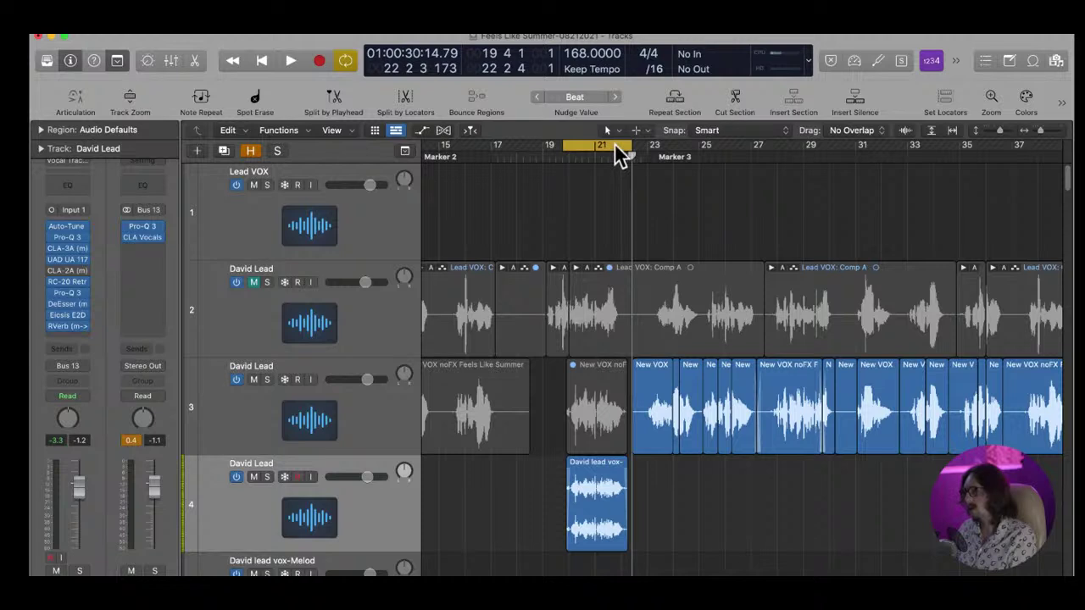
left_click(616, 145)
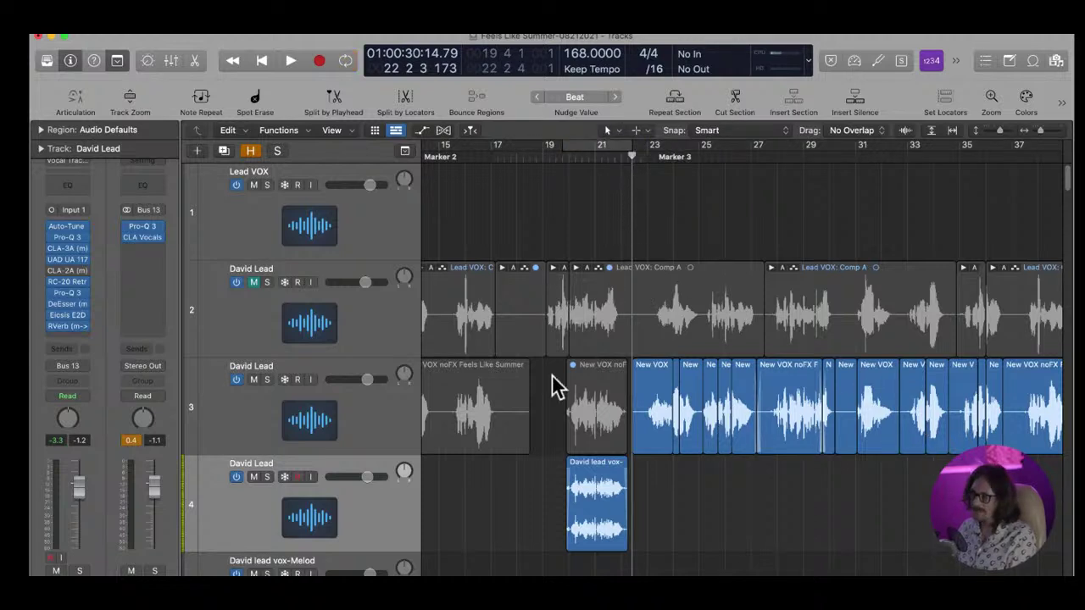
Split the original lead track's next vocal region at beat 4 of bar 22, just before the breath, and delete the silent beginning
scroll(552, 375, "right", 3)
left_click_drag(532, 356, 676, 534)
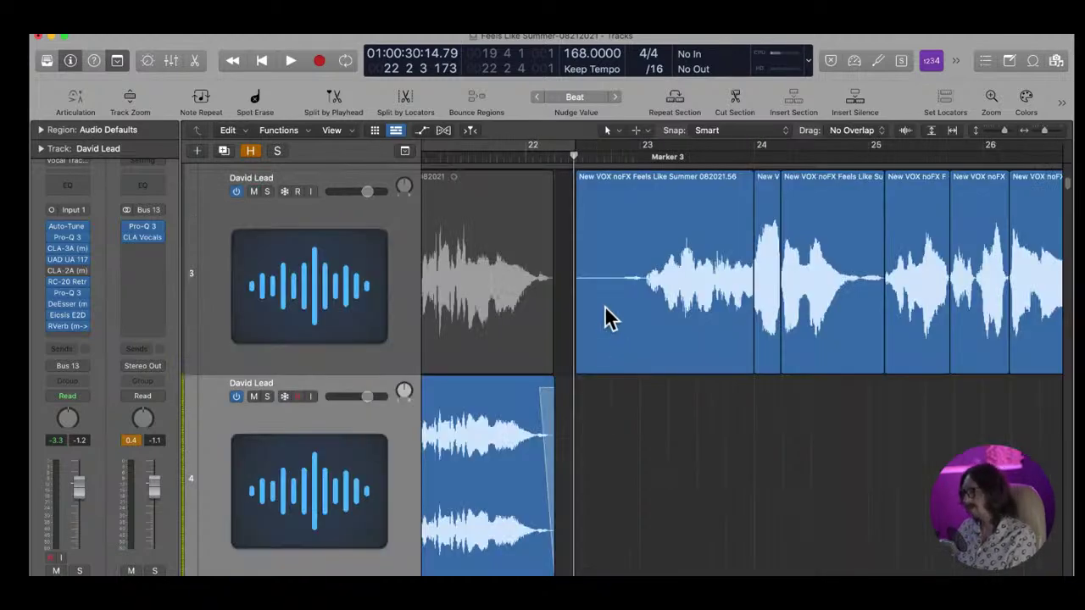
left_click_drag(620, 273, 678, 371)
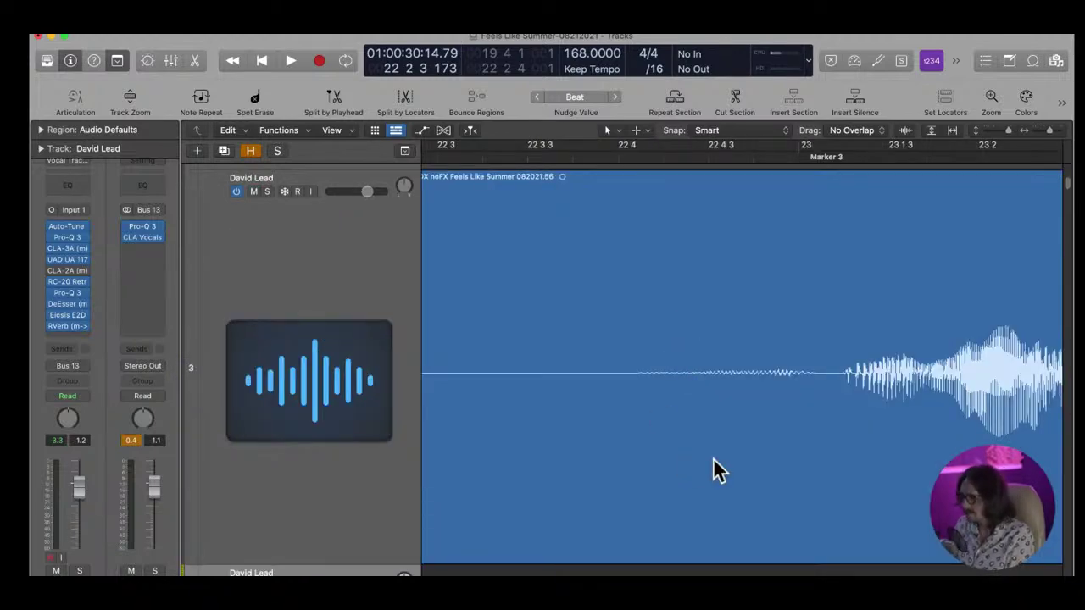
key("ctrl+alt+super+Up")
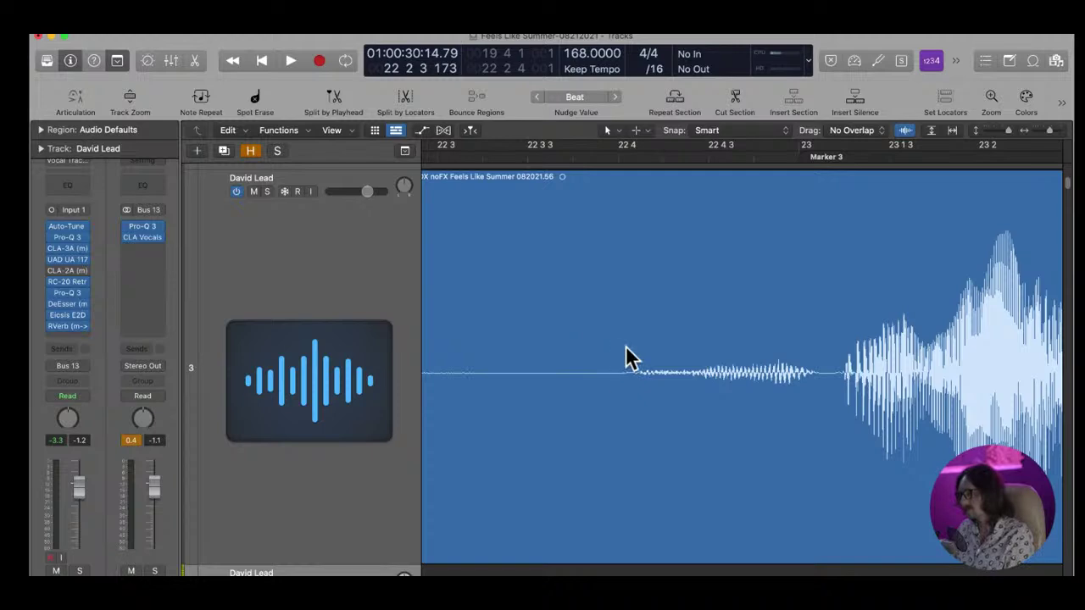
double_click(617, 344, "super")
left_click(539, 441, "ctrl+alt")
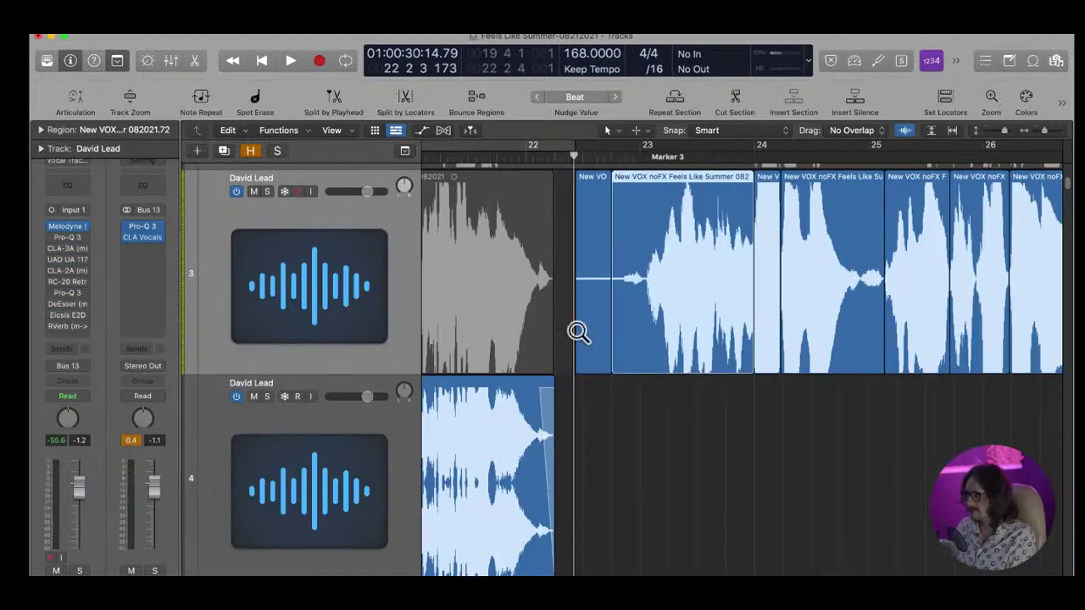
left_click(601, 317)
key("Delete")
left_click_drag(604, 235, 450, 415)
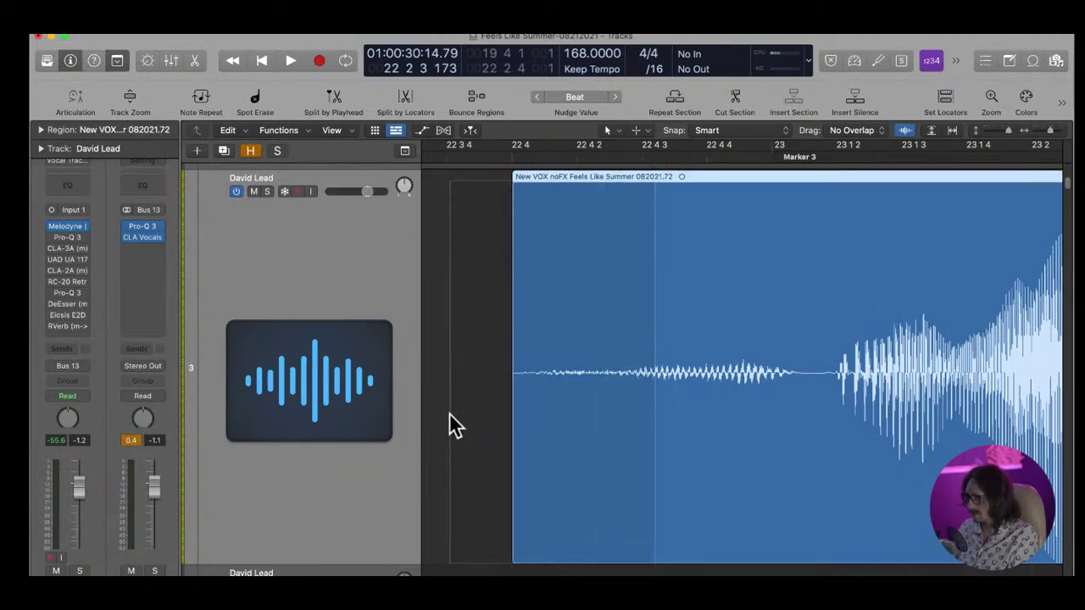
left_click(472, 418, "ctrl+alt")
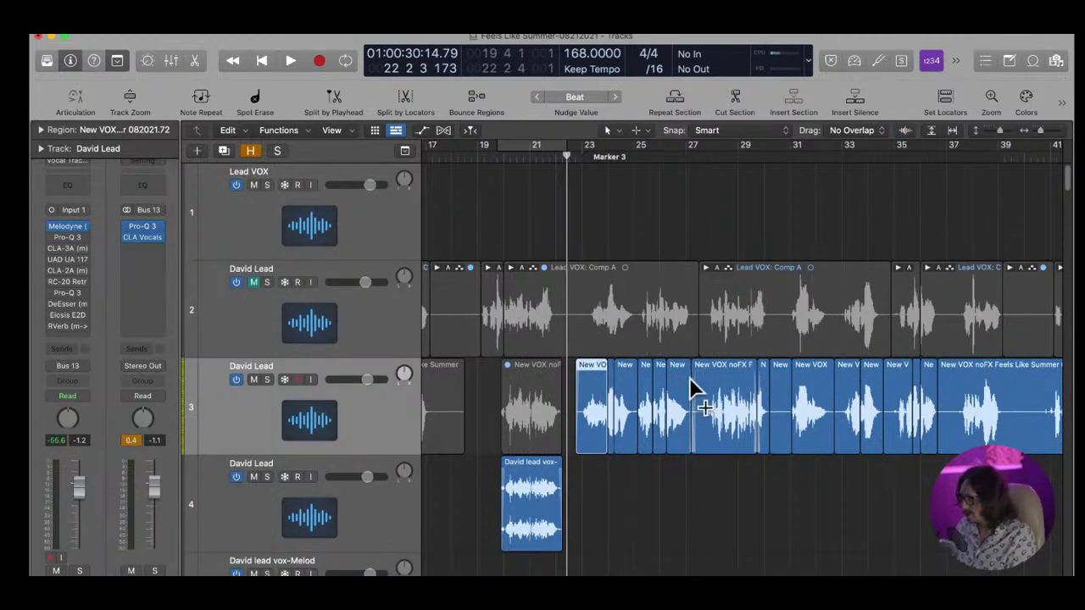
Examine the whole song arrangement, including the bass, keyboard, drum and guitar tracks
key("ctrl+alt+super+Up")
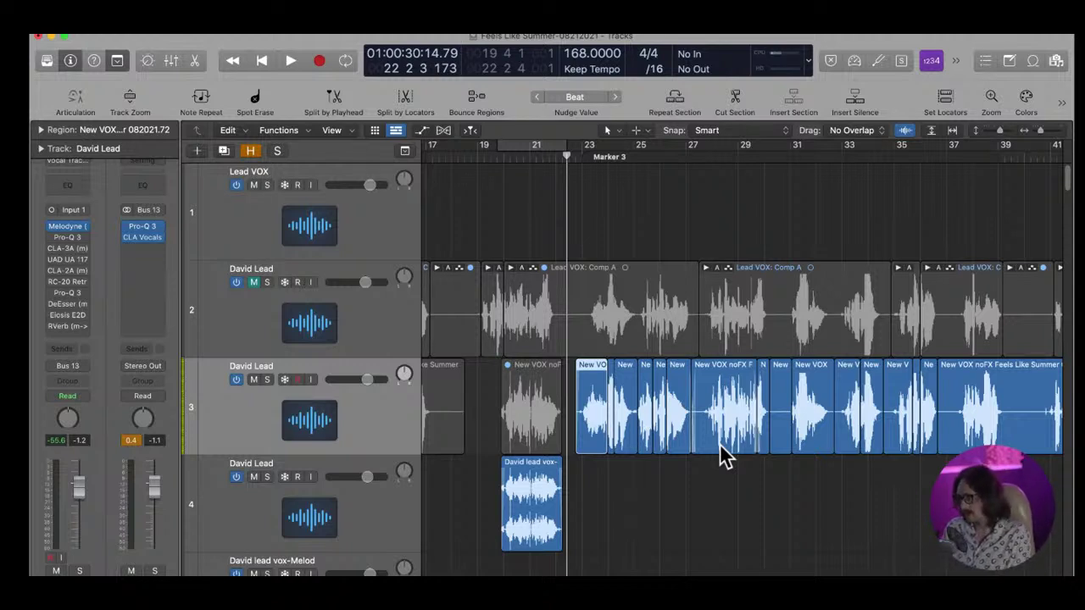
left_click(659, 335, "ctrl+alt")
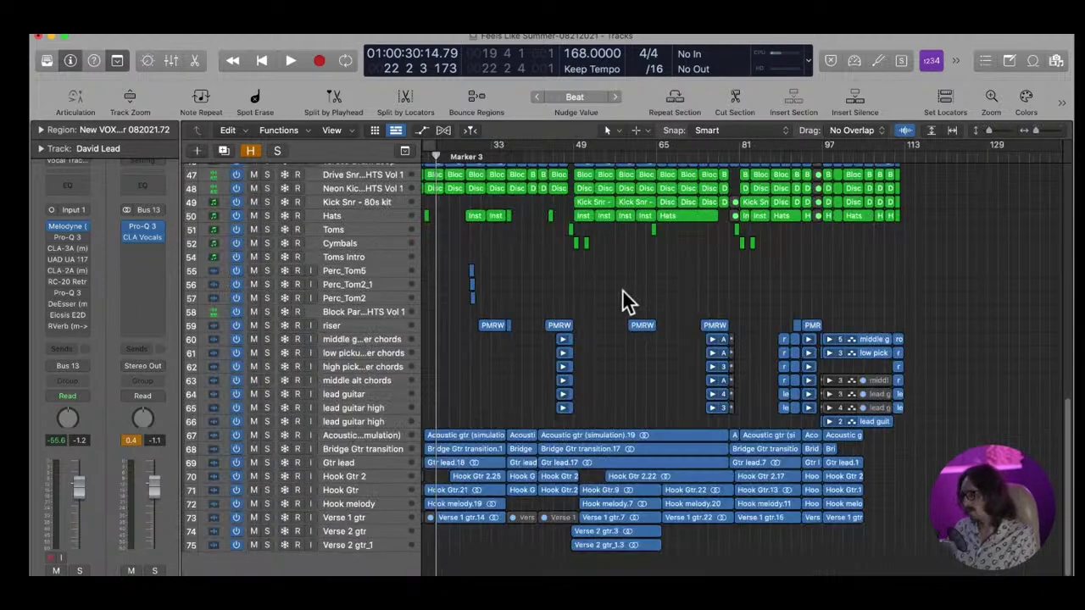
left_click(641, 448, "ctrl+alt")
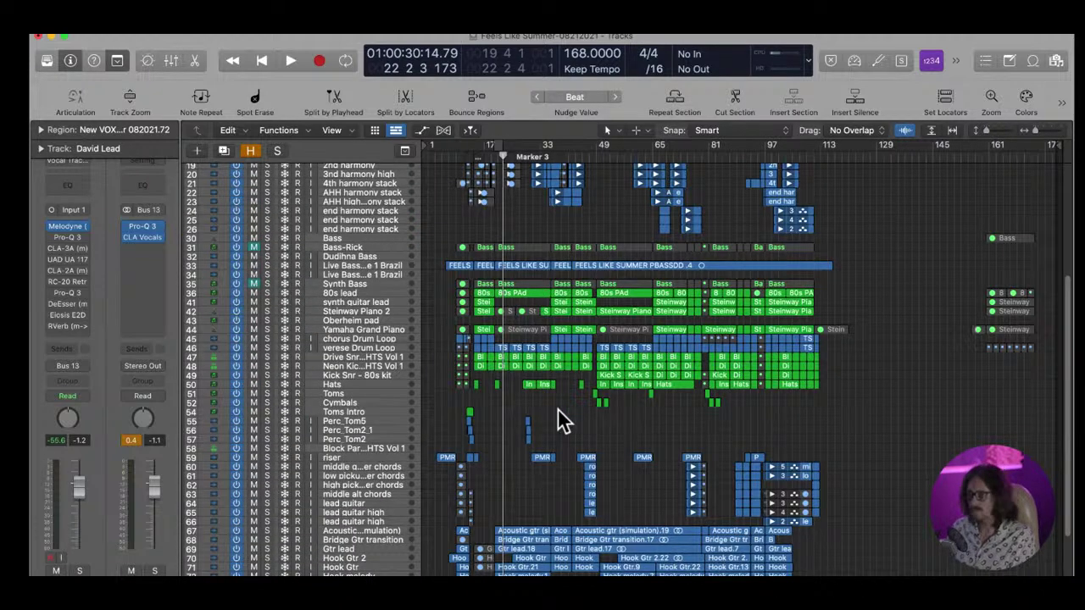
left_click(460, 249, "ctrl+alt")
left_click_drag(518, 261, 603, 405)
left_click(614, 390, "ctrl+alt")
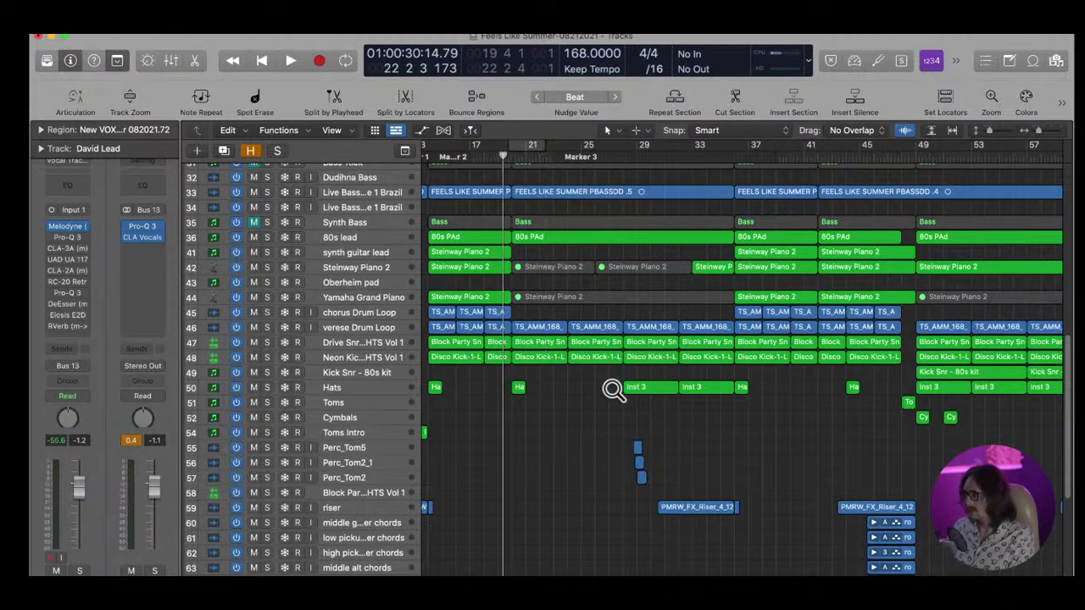
left_click(614, 390, "ctrl+alt")
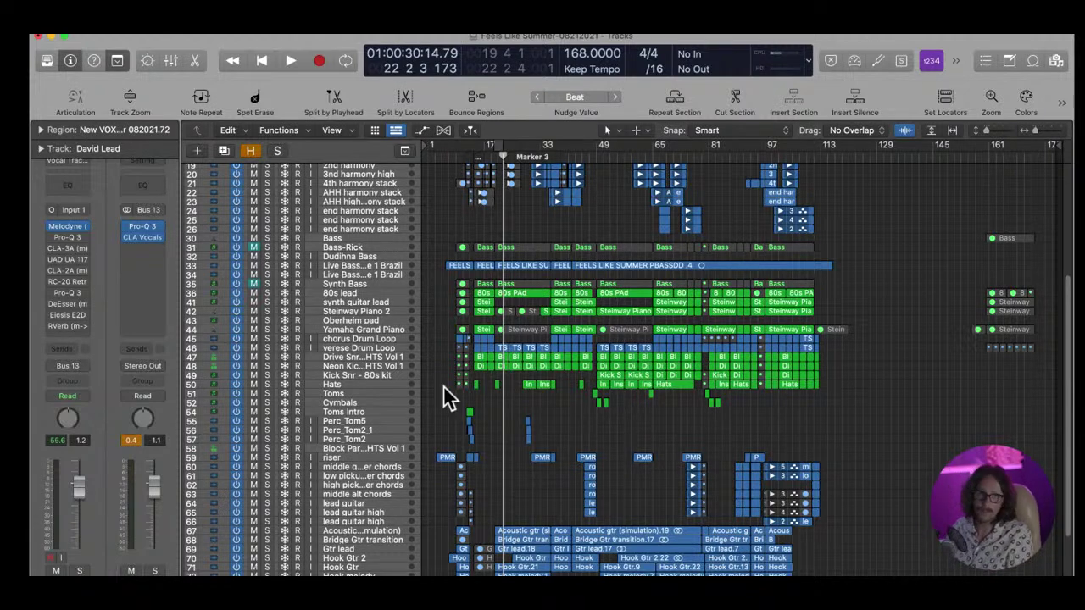
scroll(443, 409, "up", 5)
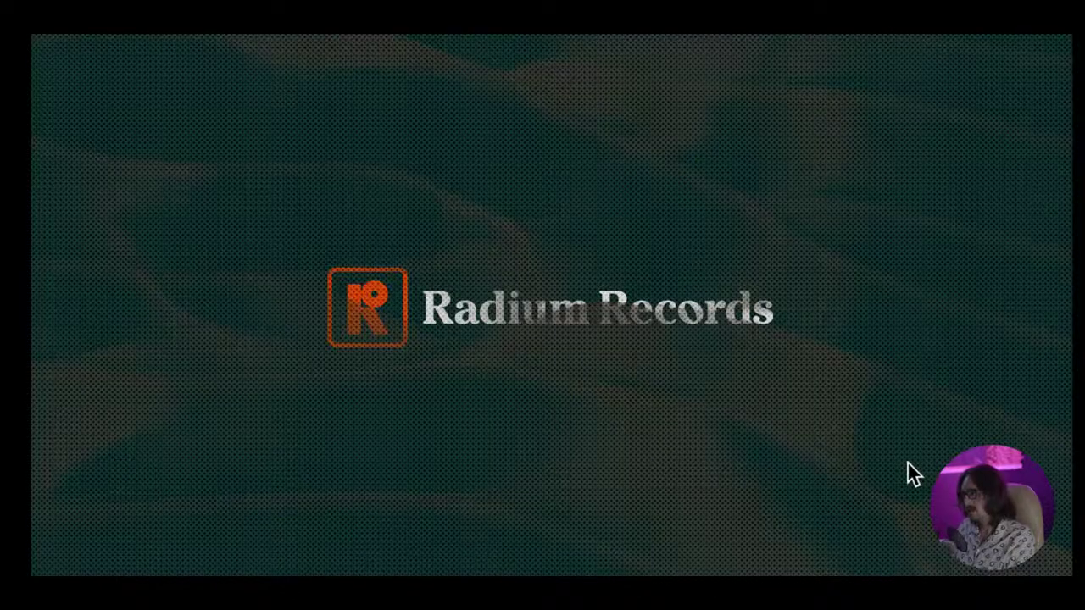
Switch to Chrome and open the Radium Records store page at radium-records.com/store
left_click(400, 320)
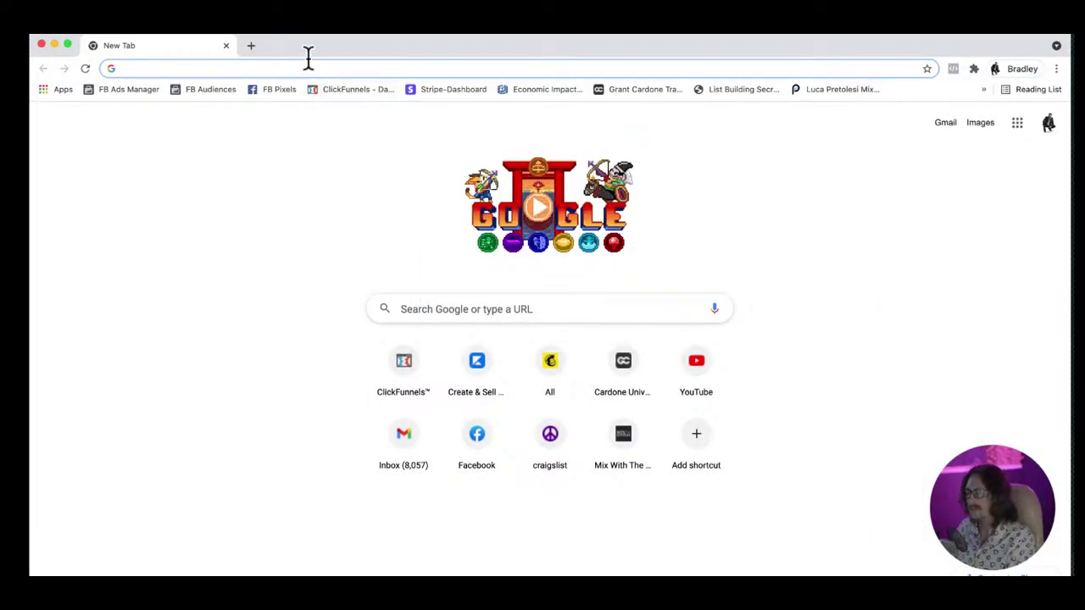
type("radium")
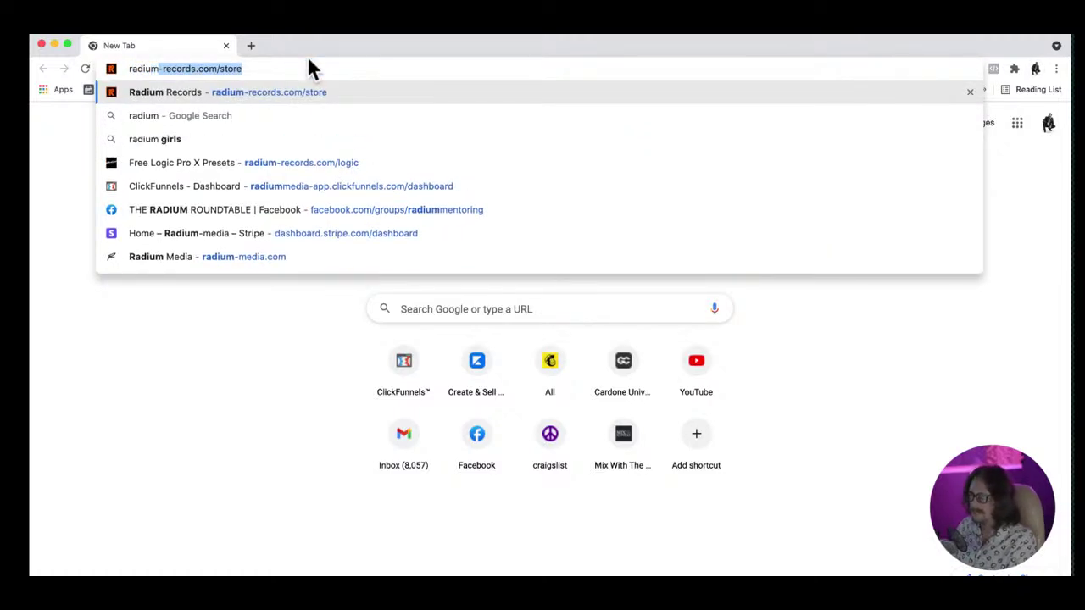
key("Return")
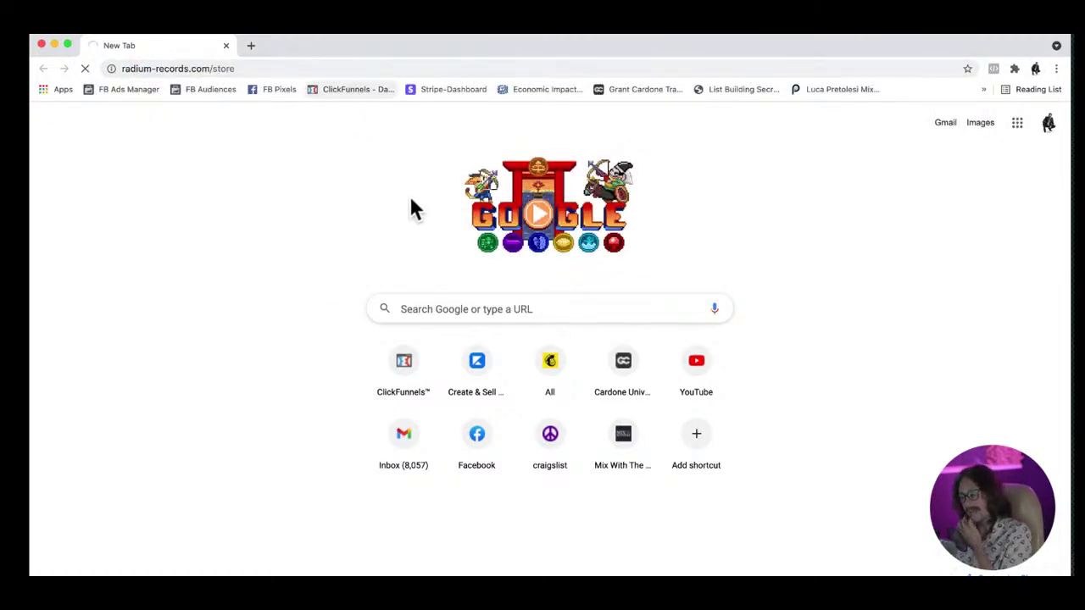
Browse the store's Academy Premium offer and the list of masterclasses on mixing, vocals and mastering
scroll(496, 293, "down", 5)
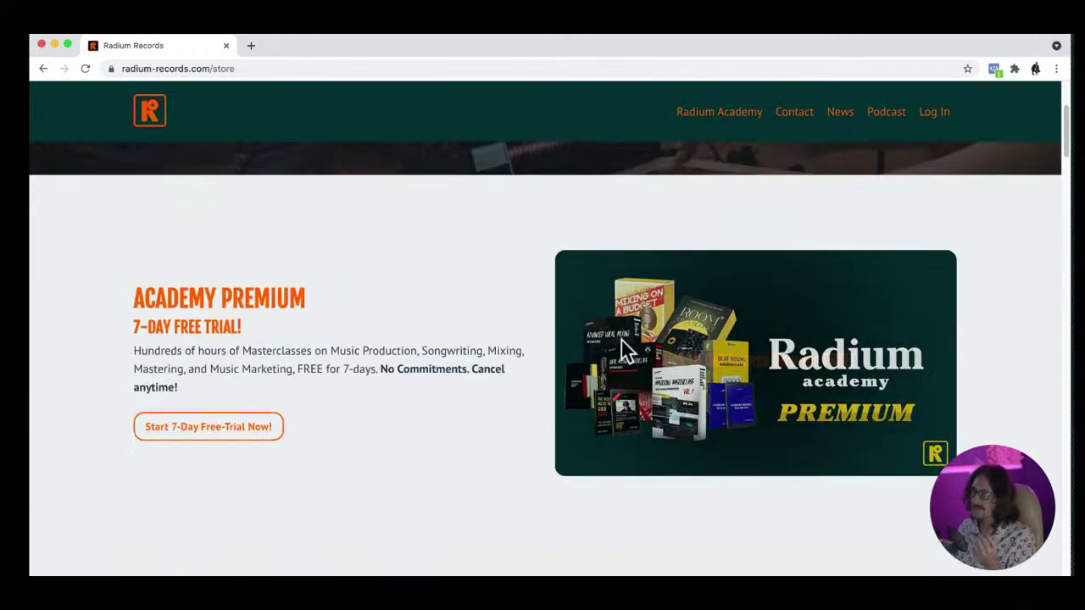
scroll(526, 326, "down", 5)
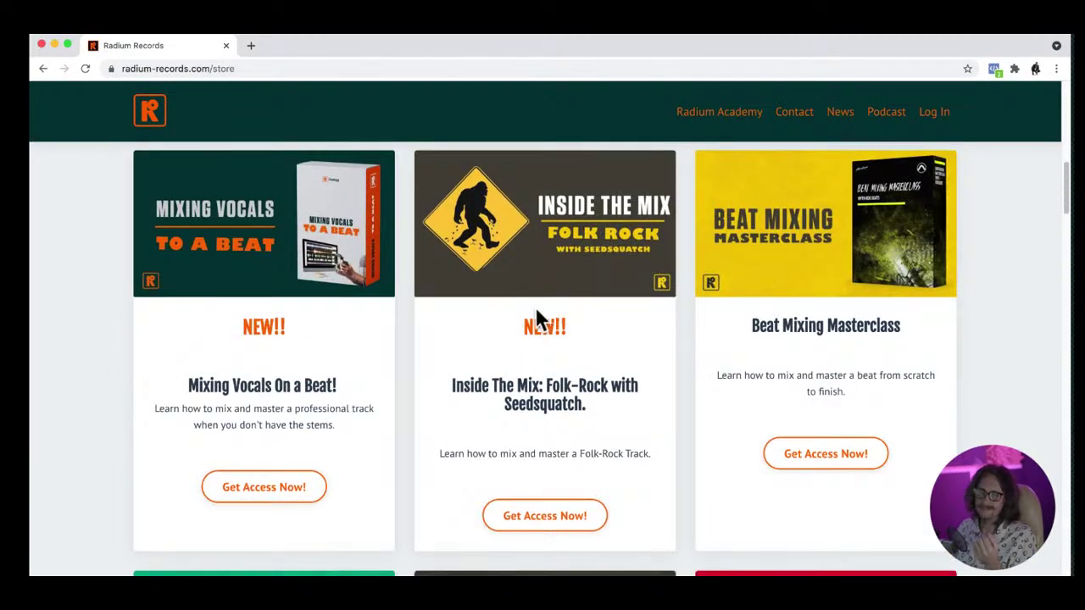
scroll(532, 292, "down", 2)
scroll(271, 254, "up", 2)
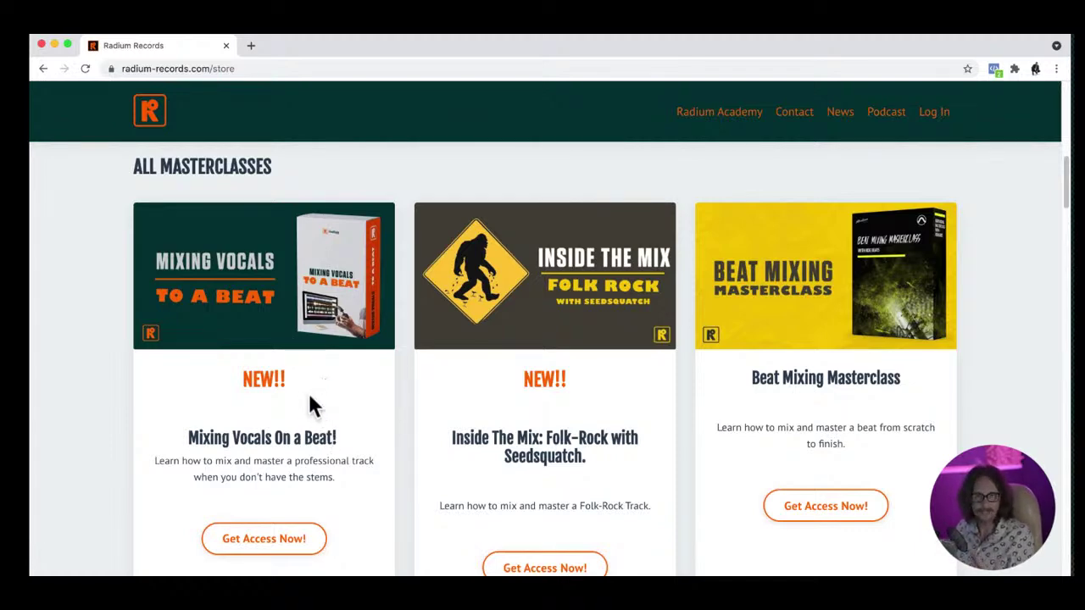
scroll(370, 307, "down", 3)
scroll(374, 293, "up", 2)
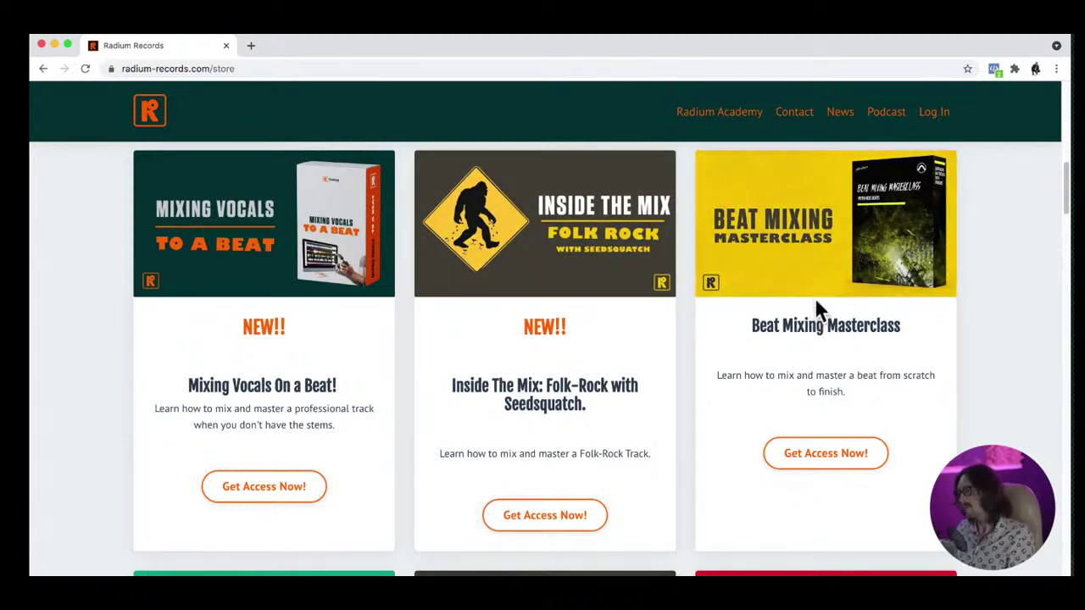
scroll(484, 380, "down", 5)
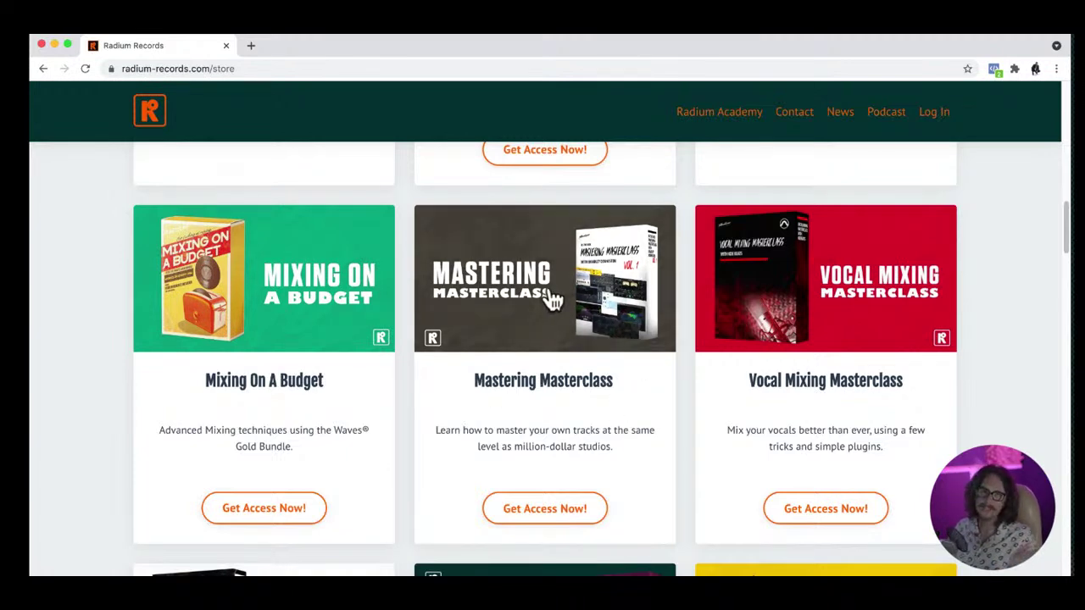
Examine the remaining store courses down to Facebook & Instagram Ads for Music Makers, and return to the Academy Premium offer
scroll(670, 305, "down", 6)
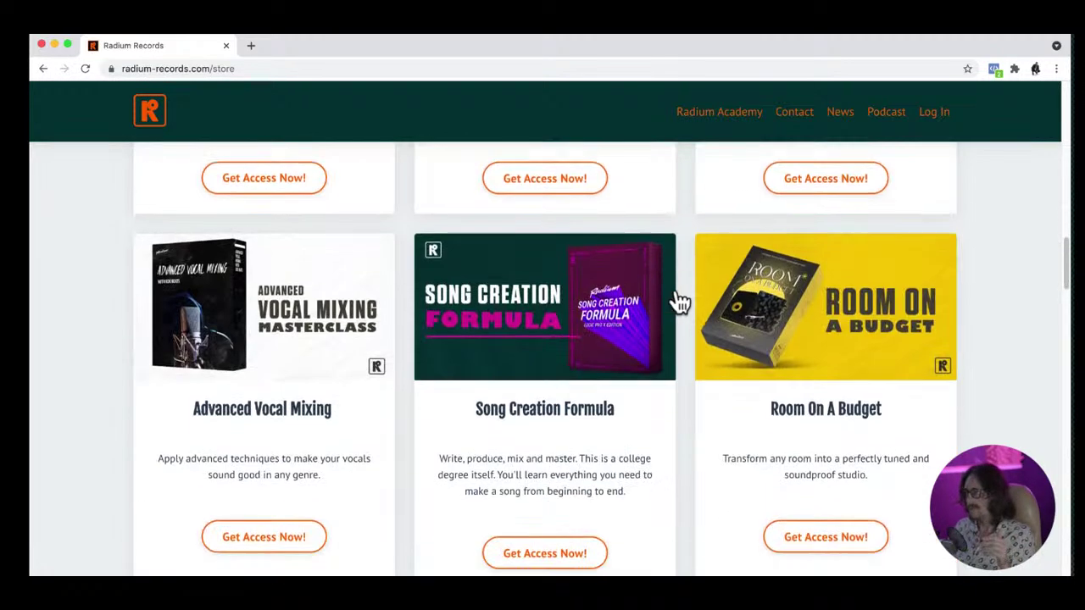
scroll(676, 290, "down", 4)
scroll(676, 290, "up", 4)
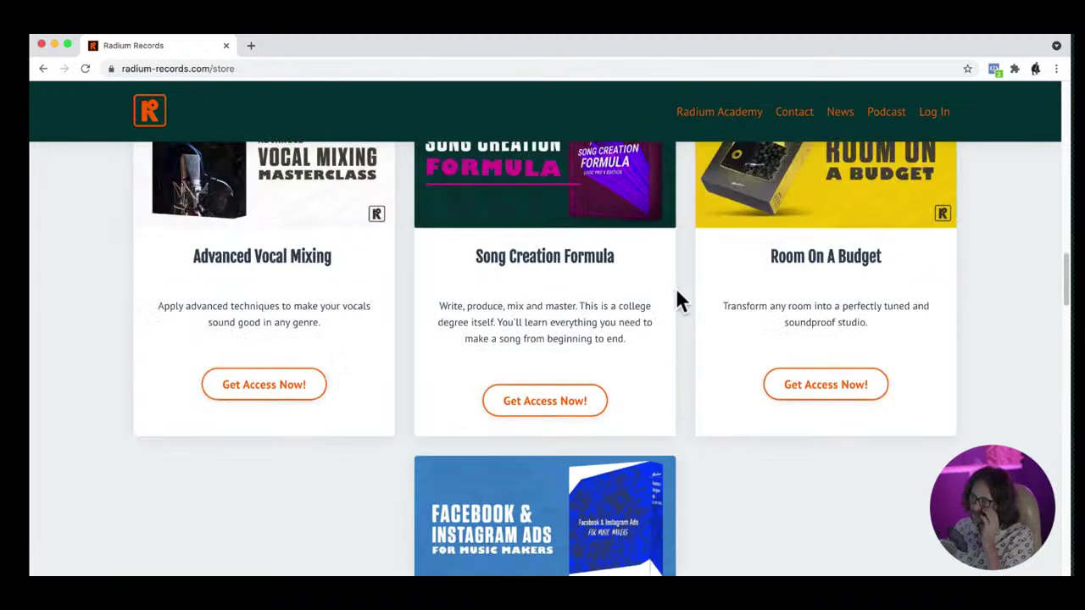
scroll(675, 288, "up", 1)
scroll(650, 274, "up", 3)
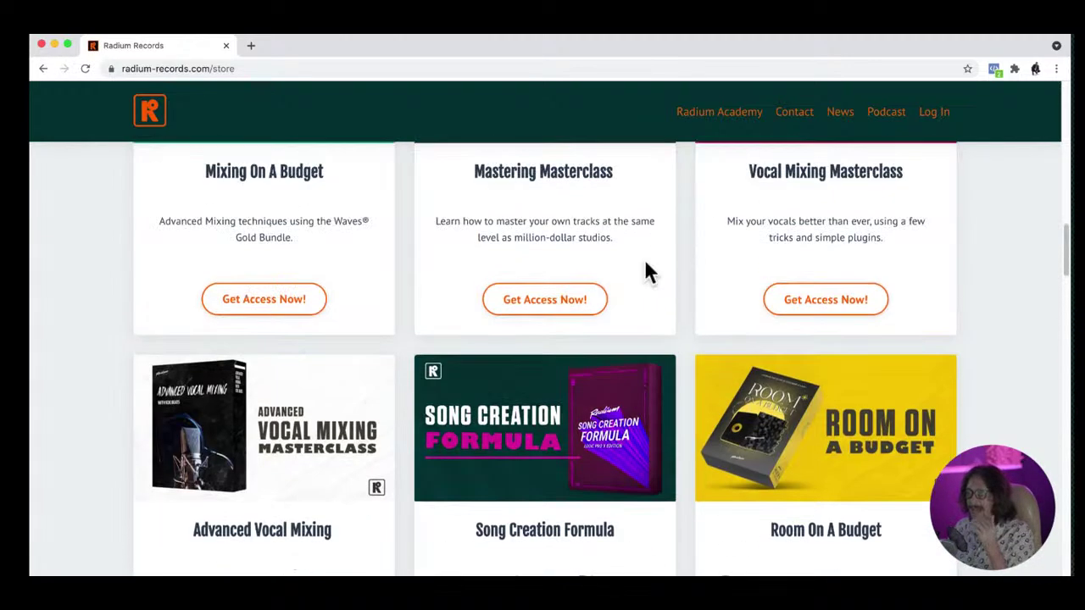
scroll(648, 271, "up", 8)
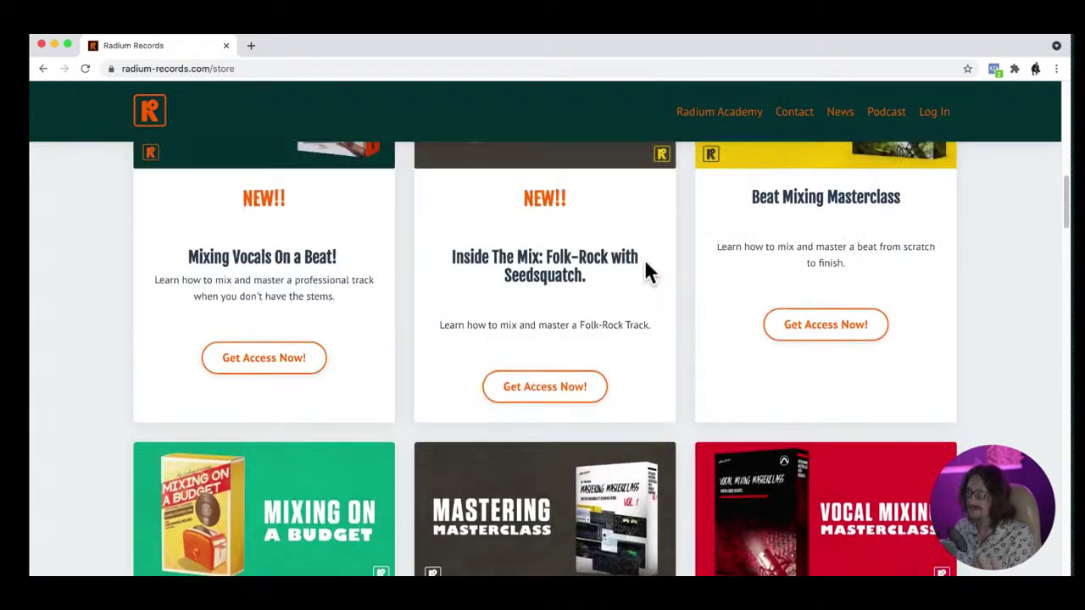
scroll(645, 265, "up", 3)
scroll(598, 305, "down", 1)
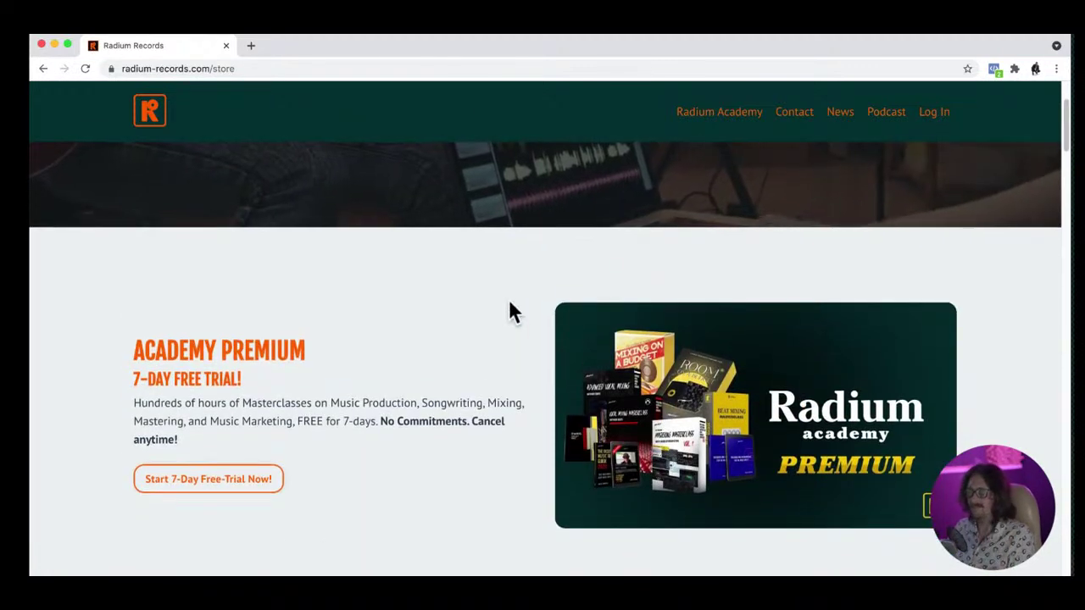
left_click(235, 68)
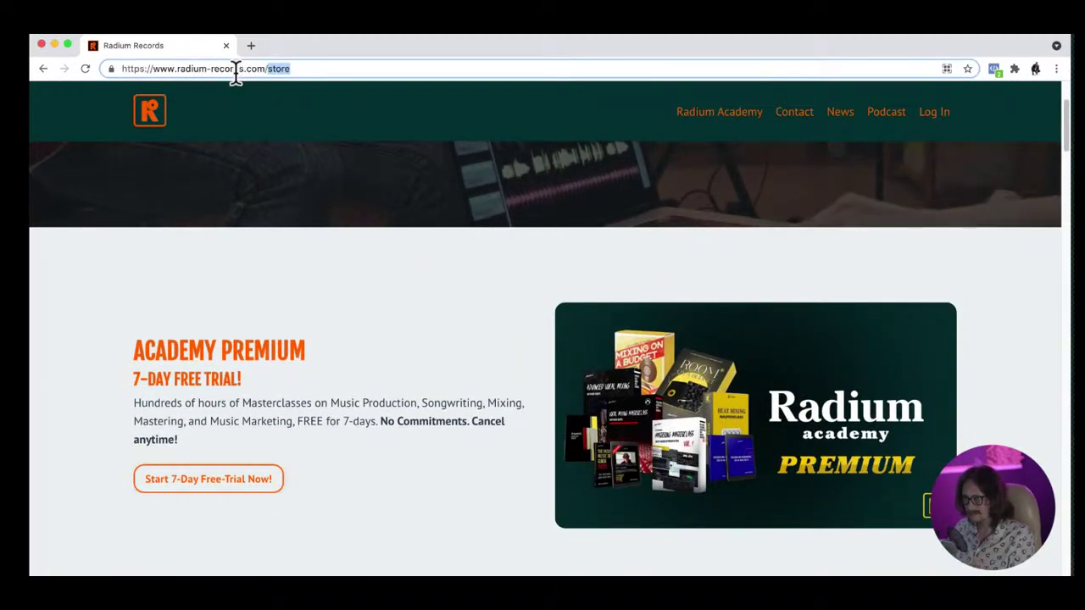
left_click(291, 69)
key("super+a")
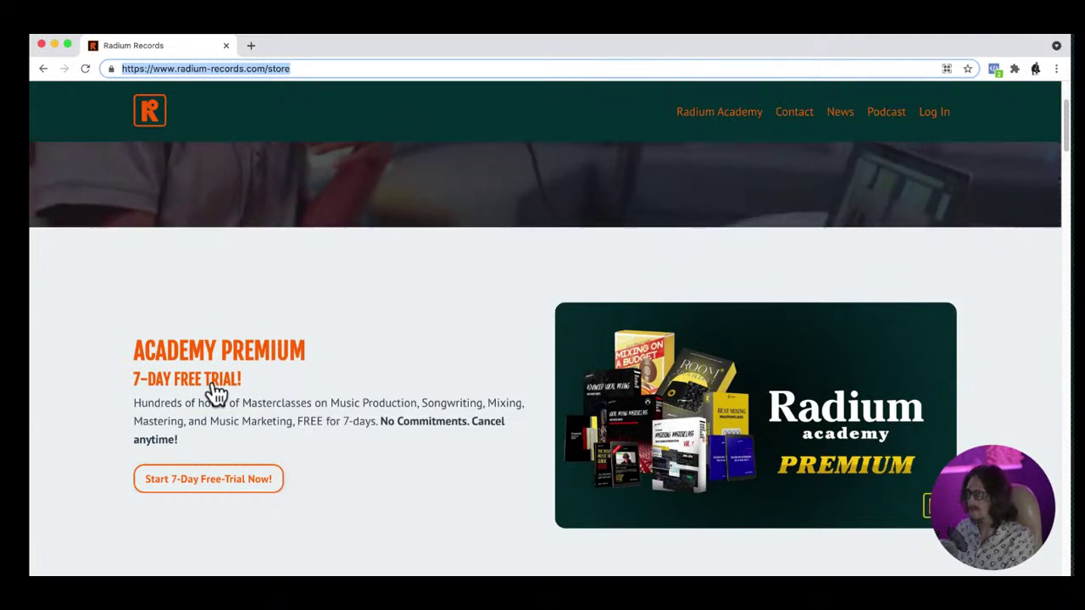
Switch from Chrome back to Logic Pro to show the Feels Like Summer arrangement
key("super+Tab")
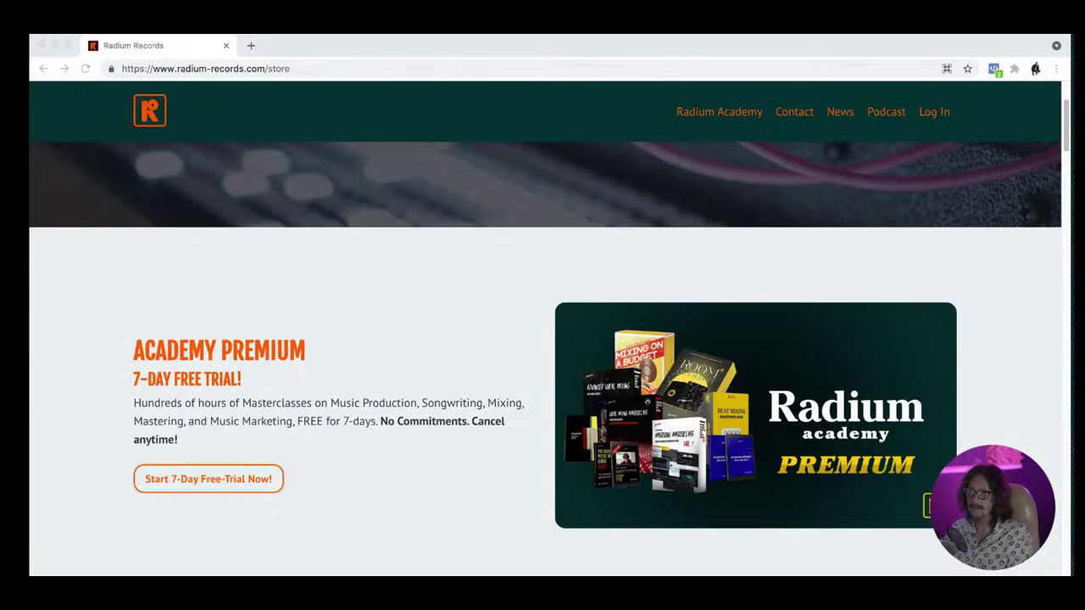
scroll(545, 356, "up", 2)
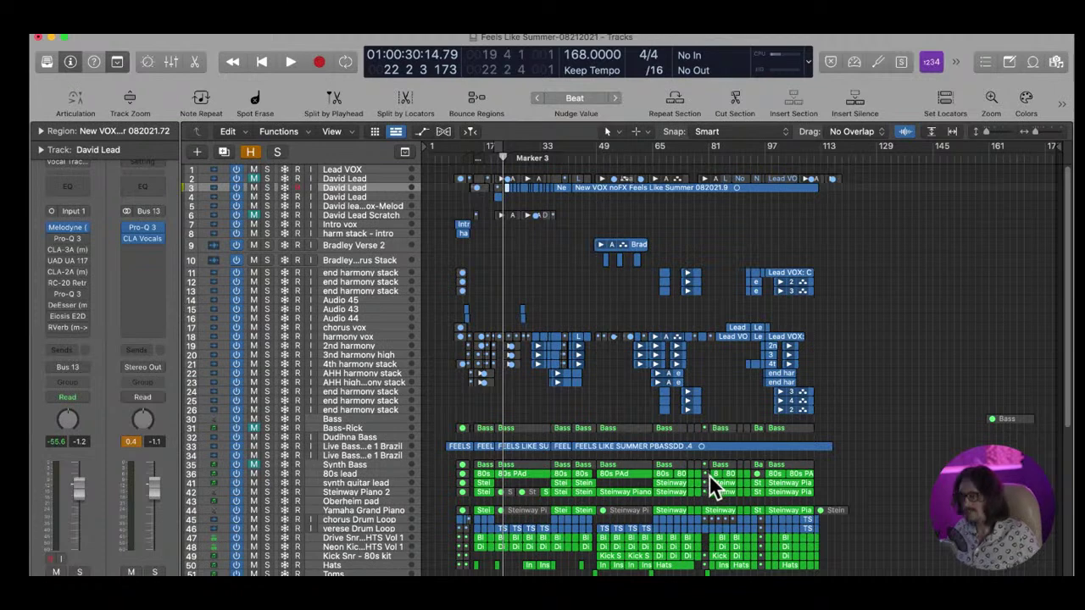
key("super+Tab")
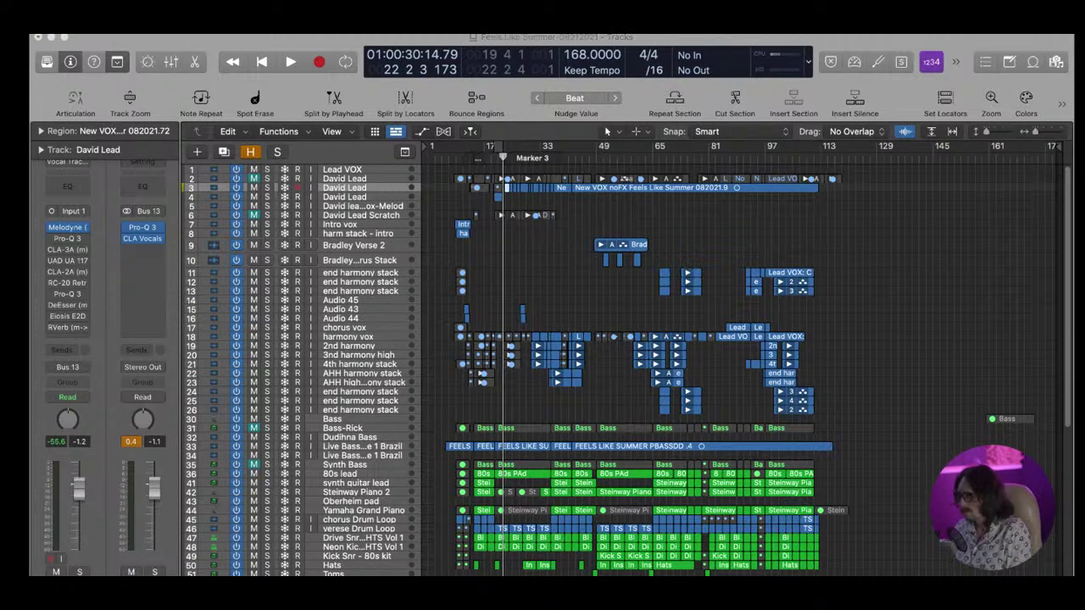